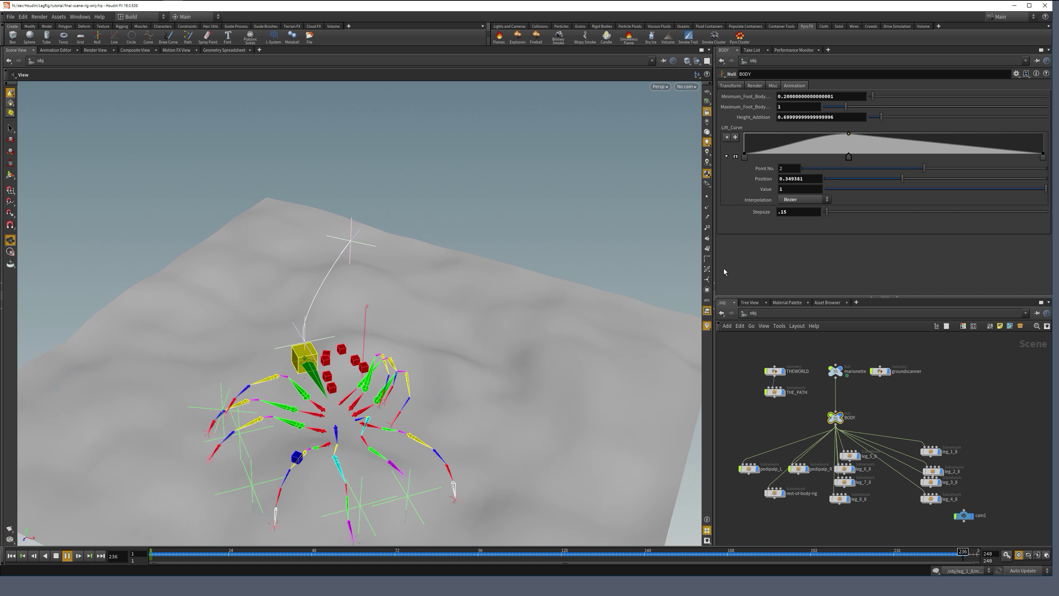
Move point 2 of the BODY null's Lift_Curve to position 0.803324
{"action": "left_click_drag", "start_coordinate": [851, 161], "coordinate": [995, 170]}
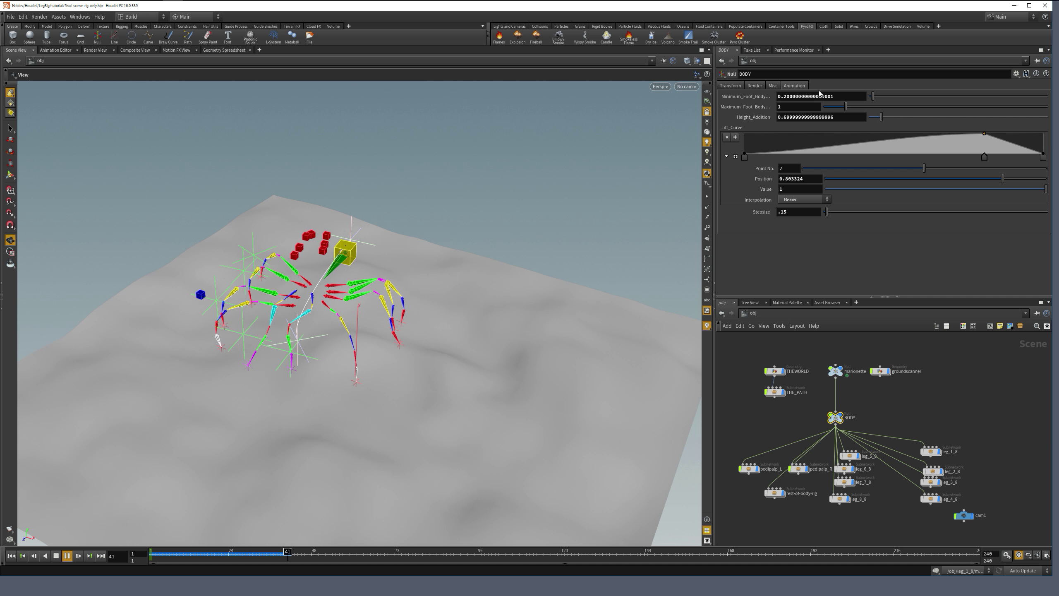
{"action": "scroll", "coordinate": [796, 116], "scroll_direction": "down", "scroll_amount": 4}
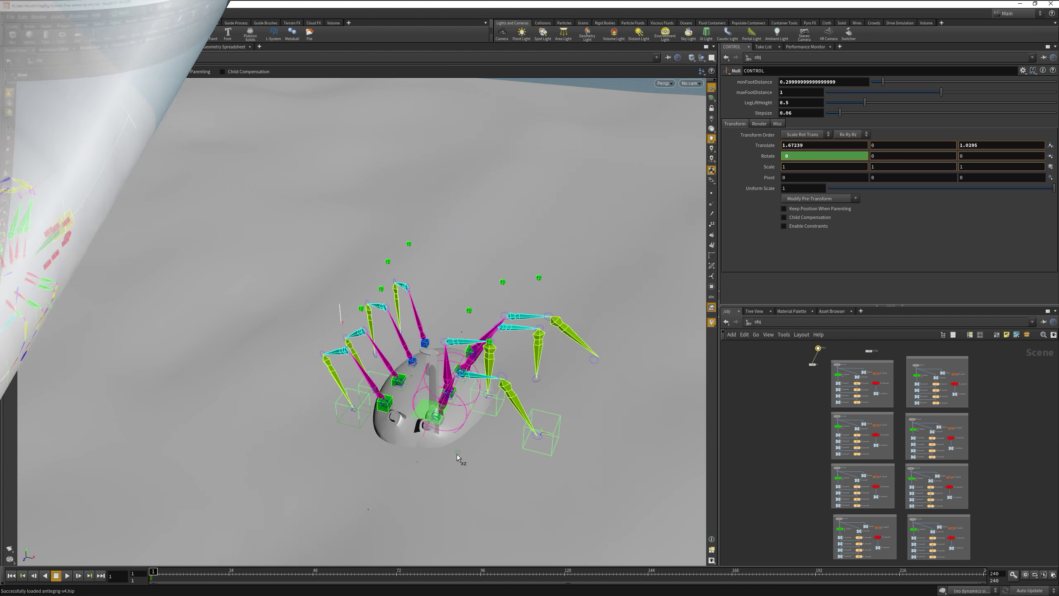
Move the spider rig's CONTROL null over the terrain to about X 1.54, Z -1.37 and inspect a leg's IK nodes
{"action": "left_click_drag", "start_coordinate": [458, 458], "coordinate": [519, 321]}
{"action": "scroll", "coordinate": [888, 400], "scroll_direction": "up", "scroll_amount": 5}
{"action": "scroll", "coordinate": [887, 400], "scroll_direction": "down", "scroll_amount": 3}
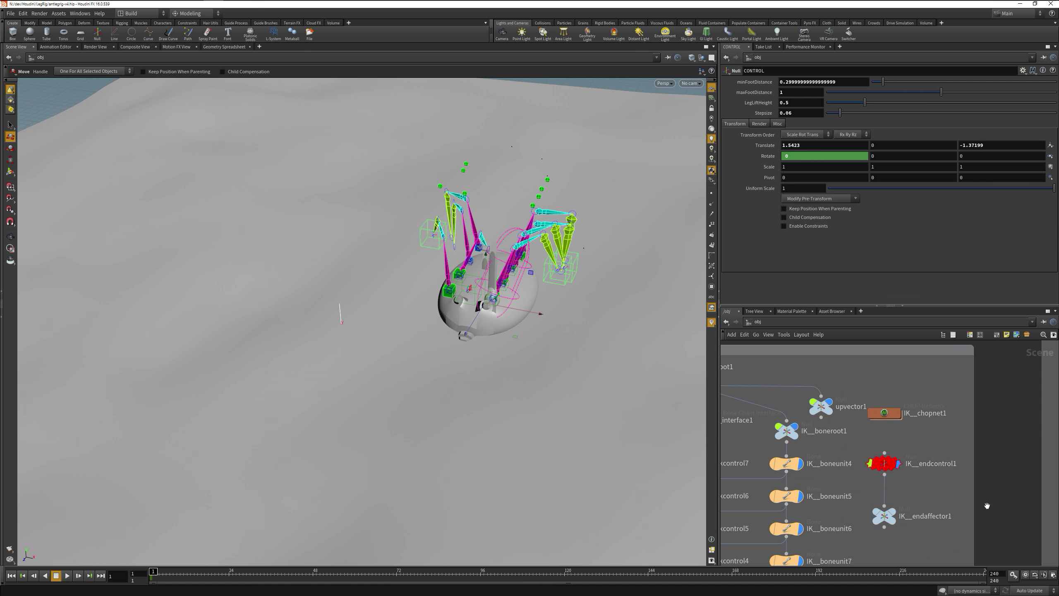
{"action": "double_click", "coordinate": [878, 449]}
{"action": "scroll", "coordinate": [897, 208], "scroll_direction": "up", "scroll_amount": 4}
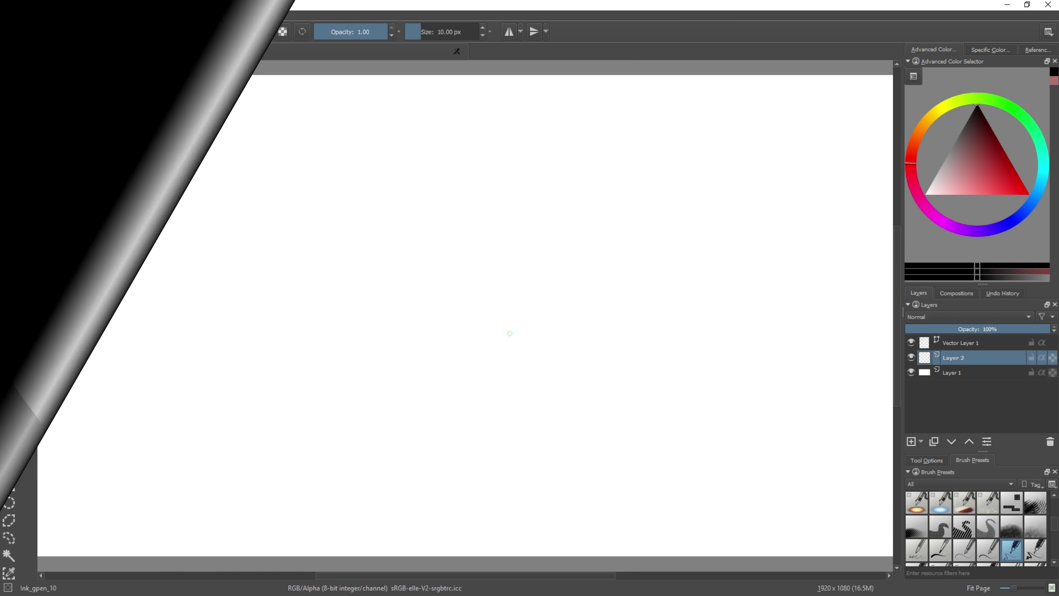
Switch to Krita and draw an oval spider body labelled "Spidy" with a direction arrow at each end
{"action": "mouse_move", "coordinate": [505, 312]}
{"action": "left_mouse_down"}
{"action": "mouse_move", "coordinate": [475, 346]}
{"action": "mouse_move", "coordinate": [497, 306]}
{"action": "left_mouse_up"}
{"action": "mouse_move", "coordinate": [561, 299]}
{"action": "left_mouse_down"}
{"action": "mouse_move", "coordinate": [616, 242]}
{"action": "mouse_move", "coordinate": [619, 254]}
{"action": "left_mouse_up"}
{"action": "mouse_move", "coordinate": [522, 330]}
{"action": "left_mouse_down"}
{"action": "mouse_move", "coordinate": [507, 351]}
{"action": "mouse_move", "coordinate": [531, 346]}
{"action": "left_mouse_up"}
{"action": "left_click", "coordinate": [543, 329]}
{"action": "left_click_drag", "start_coordinate": [540, 339], "coordinate": [553, 349]}
{"action": "left_click_drag", "start_coordinate": [569, 316], "coordinate": [559, 350]}
{"action": "left_click_drag", "start_coordinate": [571, 339], "coordinate": [575, 350]}
{"action": "mouse_move", "coordinate": [581, 338]}
{"action": "left_mouse_down"}
{"action": "mouse_move", "coordinate": [568, 362]}
{"action": "mouse_move", "coordinate": [494, 413]}
{"action": "mouse_move", "coordinate": [504, 415]}
{"action": "left_mouse_up"}
Draw dashed motion marks beside the spider body and write "moves" next to them
{"action": "left_click_drag", "start_coordinate": [639, 356], "coordinate": [644, 349]}
{"action": "left_click_drag", "start_coordinate": [663, 324], "coordinate": [665, 317]}
{"action": "left_click_drag", "start_coordinate": [677, 293], "coordinate": [680, 287]}
{"action": "left_click_drag", "start_coordinate": [701, 263], "coordinate": [706, 255]}
{"action": "left_click_drag", "start_coordinate": [703, 334], "coordinate": [729, 338]}
Draw a bent leg from the body to a foot circle with ground marks, and label it "Foot on Ground"
{"action": "mouse_move", "coordinate": [487, 329]}
{"action": "left_mouse_down"}
{"action": "mouse_move", "coordinate": [399, 255]}
{"action": "mouse_move", "coordinate": [282, 300]}
{"action": "mouse_move", "coordinate": [258, 339]}
{"action": "mouse_move", "coordinate": [291, 346]}
{"action": "left_mouse_up"}
{"action": "left_click_drag", "start_coordinate": [282, 335], "coordinate": [301, 333]}
{"action": "left_click_drag", "start_coordinate": [305, 340], "coordinate": [312, 340]}
{"action": "left_click_drag", "start_coordinate": [328, 327], "coordinate": [321, 349]}
{"action": "left_click_drag", "start_coordinate": [317, 340], "coordinate": [325, 339]}
{"action": "left_click_drag", "start_coordinate": [250, 362], "coordinate": [305, 370]}
{"action": "left_click_drag", "start_coordinate": [283, 378], "coordinate": [330, 390]}
Scale the first spider sketch down, place it in the canvas's upper-left area, and clear the selection
{"action": "left_click_drag", "start_coordinate": [213, 296], "coordinate": [308, 184]}
{"action": "key", "text": "ctrl+t"}
{"action": "mouse_move", "coordinate": [784, 480]}
{"action": "left_mouse_down"}
{"action": "mouse_move", "coordinate": [539, 342]}
{"action": "mouse_move", "coordinate": [391, 278]}
{"action": "left_mouse_up"}
{"action": "key", "text": "Return"}
{"action": "key", "text": "b"}
{"action": "key", "text": "ctrl+shift+a"}
Draw a second, larger oval body with a direction arrow at each end
{"action": "mouse_move", "coordinate": [613, 329]}
{"action": "left_mouse_down"}
{"action": "mouse_move", "coordinate": [682, 374]}
{"action": "mouse_move", "coordinate": [590, 326]}
{"action": "left_mouse_up"}
{"action": "left_click_drag", "start_coordinate": [619, 329], "coordinate": [637, 286]}
{"action": "left_click_drag", "start_coordinate": [666, 277], "coordinate": [652, 309]}
{"action": "left_click_drag", "start_coordinate": [566, 398], "coordinate": [537, 443]}
{"action": "left_click_drag", "start_coordinate": [537, 428], "coordinate": [559, 430]}
Draw a bent leg with a raised foot circle on the second body and label it "Foot up" with an arrow
{"action": "mouse_move", "coordinate": [518, 363]}
{"action": "left_mouse_down"}
{"action": "mouse_move", "coordinate": [451, 279]}
{"action": "mouse_move", "coordinate": [438, 288]}
{"action": "mouse_move", "coordinate": [427, 346]}
{"action": "left_mouse_up"}
{"action": "mouse_move", "coordinate": [437, 310]}
{"action": "left_mouse_down"}
{"action": "mouse_move", "coordinate": [436, 329]}
{"action": "mouse_move", "coordinate": [390, 373]}
{"action": "left_mouse_up"}
{"action": "left_click_drag", "start_coordinate": [400, 367], "coordinate": [419, 371]}
{"action": "mouse_move", "coordinate": [430, 357]}
{"action": "left_mouse_down"}
{"action": "mouse_move", "coordinate": [426, 374]}
{"action": "mouse_move", "coordinate": [436, 364]}
{"action": "left_mouse_up"}
{"action": "left_click_drag", "start_coordinate": [389, 386], "coordinate": [401, 393]}
{"action": "left_click_drag", "start_coordinate": [402, 386], "coordinate": [415, 390]}
Sketch the leg's two following positions, moving forward and landing, with ground marks under the last foot
{"action": "left_click_drag", "start_coordinate": [532, 348], "coordinate": [509, 262]}
{"action": "left_click_drag", "start_coordinate": [504, 263], "coordinate": [486, 260]}
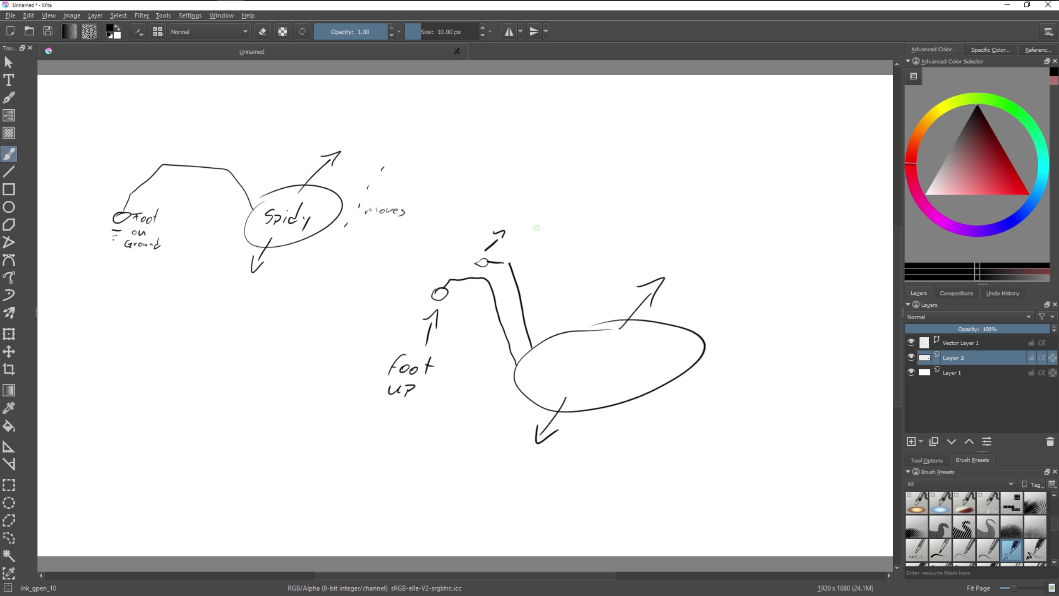
{"action": "left_click_drag", "start_coordinate": [549, 334], "coordinate": [534, 268]}
{"action": "left_click_drag", "start_coordinate": [512, 297], "coordinate": [517, 298]}
{"action": "left_click_drag", "start_coordinate": [510, 308], "coordinate": [515, 309]}
Write the label "Down on Ground" beside the landed foot
{"action": "left_click_drag", "start_coordinate": [556, 271], "coordinate": [555, 289]}
{"action": "mouse_move", "coordinate": [556, 271]}
{"action": "left_mouse_down"}
{"action": "mouse_move", "coordinate": [564, 288]}
{"action": "mouse_move", "coordinate": [597, 287]}
{"action": "left_mouse_up"}
{"action": "mouse_move", "coordinate": [560, 295]}
{"action": "left_mouse_down"}
{"action": "mouse_move", "coordinate": [555, 307]}
{"action": "mouse_move", "coordinate": [580, 308]}
{"action": "left_mouse_up"}
{"action": "left_click_drag", "start_coordinate": [580, 304], "coordinate": [600, 302]}
Write "up motion" and "down" above the second sketch, each with a matching direction arrow
{"action": "mouse_move", "coordinate": [487, 207]}
{"action": "left_mouse_down"}
{"action": "mouse_move", "coordinate": [506, 171]}
{"action": "mouse_move", "coordinate": [520, 206]}
{"action": "left_mouse_up"}
{"action": "left_click_drag", "start_coordinate": [525, 218], "coordinate": [535, 196]}
{"action": "left_click_drag", "start_coordinate": [548, 206], "coordinate": [588, 192]}
{"action": "left_click_drag", "start_coordinate": [597, 205], "coordinate": [625, 208]}
{"action": "left_click_drag", "start_coordinate": [524, 229], "coordinate": [538, 233]}
{"action": "mouse_move", "coordinate": [552, 234]}
{"action": "left_mouse_down"}
{"action": "mouse_move", "coordinate": [558, 219]}
{"action": "mouse_move", "coordinate": [568, 238]}
{"action": "left_mouse_up"}
{"action": "left_click_drag", "start_coordinate": [574, 240], "coordinate": [595, 242]}
{"action": "left_click_drag", "start_coordinate": [598, 251], "coordinate": [608, 249]}
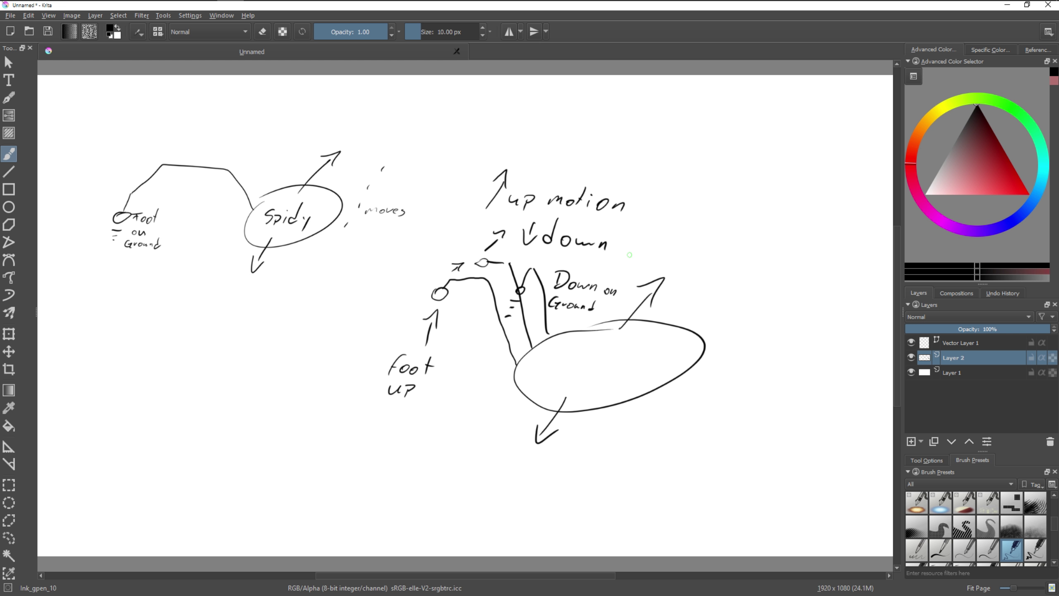
Select the second spider sketch, scale it down beside the first one, and clear the selection
{"action": "left_click", "coordinate": [9, 538]}
{"action": "mouse_move", "coordinate": [496, 130]}
{"action": "left_mouse_down"}
{"action": "mouse_move", "coordinate": [384, 288]}
{"action": "mouse_move", "coordinate": [361, 486]}
{"action": "mouse_move", "coordinate": [768, 322]}
{"action": "mouse_move", "coordinate": [529, 145]}
{"action": "left_mouse_up"}
{"action": "key", "text": "ctrl+t"}
{"action": "left_click_drag", "start_coordinate": [771, 507], "coordinate": [580, 352]}
{"action": "left_click_drag", "start_coordinate": [496, 273], "coordinate": [603, 265]}
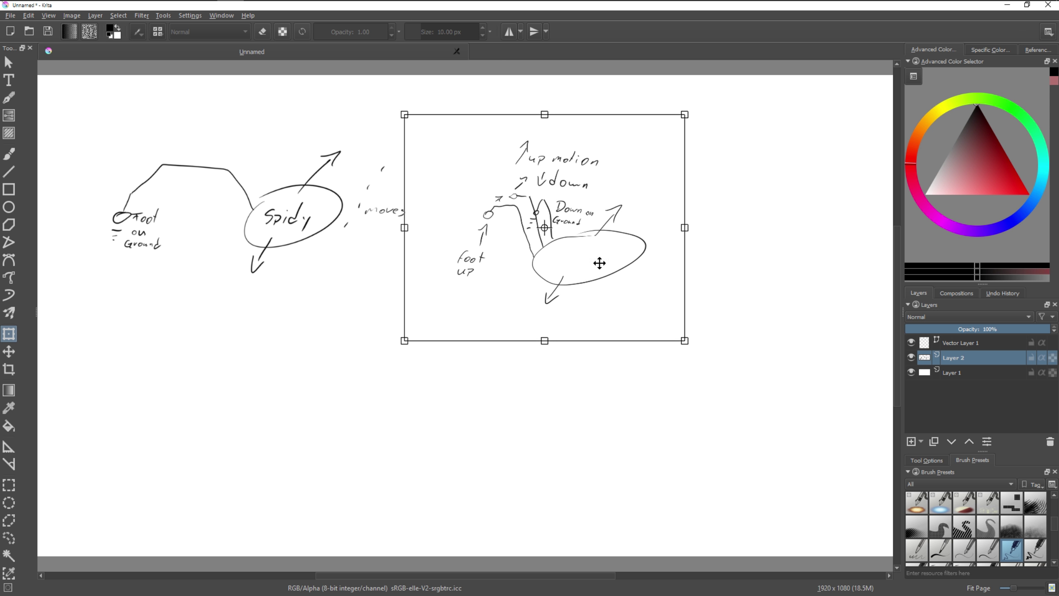
{"action": "key", "text": "Return"}
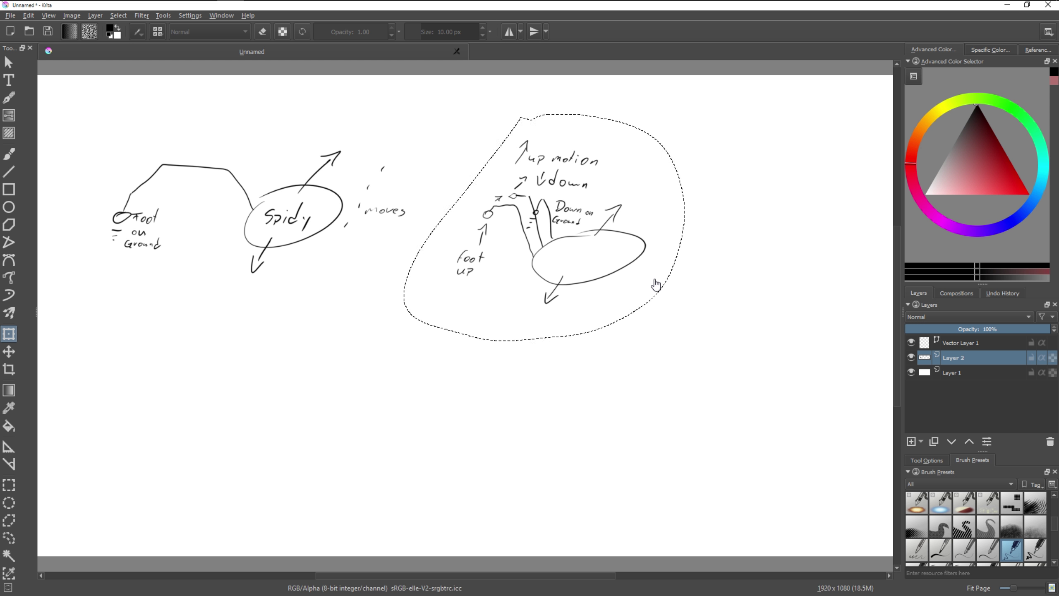
{"action": "key", "text": "ctrl+shift+a"}
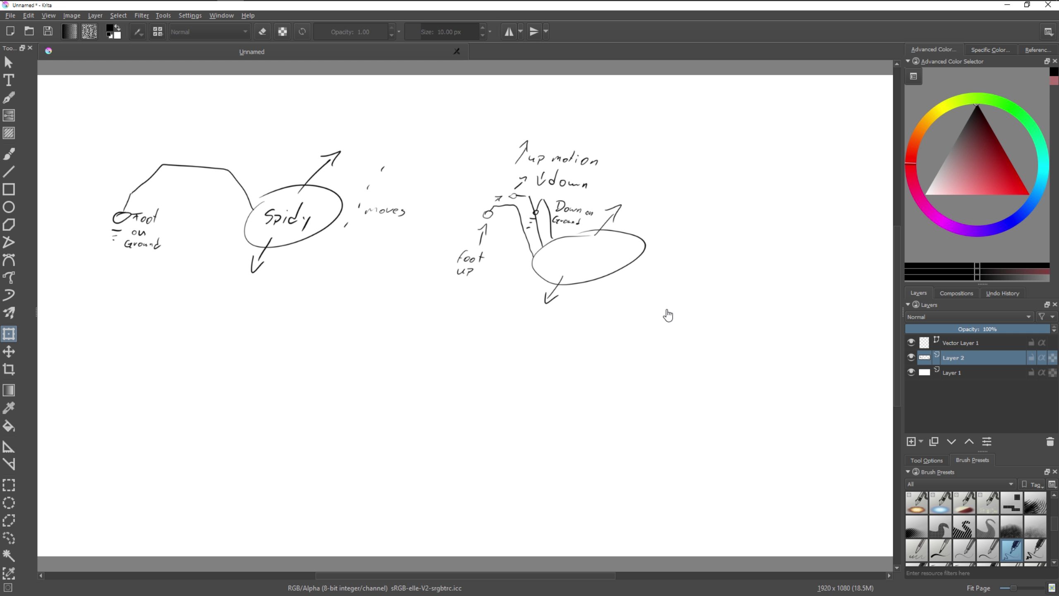
Write "Animation state 1" under the first sketch with the brush, circling the number
{"action": "left_click", "coordinate": [8, 154]}
{"action": "mouse_move", "coordinate": [117, 330]}
{"action": "left_mouse_down"}
{"action": "mouse_move", "coordinate": [130, 319]}
{"action": "mouse_move", "coordinate": [173, 322]}
{"action": "left_mouse_up"}
{"action": "left_click_drag", "start_coordinate": [183, 317], "coordinate": [192, 324]}
{"action": "mouse_move", "coordinate": [187, 312]}
{"action": "left_mouse_down"}
{"action": "mouse_move", "coordinate": [202, 309]}
{"action": "mouse_move", "coordinate": [202, 325]}
{"action": "left_mouse_up"}
{"action": "left_click_drag", "start_coordinate": [208, 317], "coordinate": [209, 318]}
{"action": "left_click_drag", "start_coordinate": [216, 323], "coordinate": [255, 310]}
{"action": "left_click_drag", "start_coordinate": [259, 315], "coordinate": [266, 325]}
{"action": "left_click_drag", "start_coordinate": [261, 310], "coordinate": [273, 308]}
{"action": "left_click_drag", "start_coordinate": [270, 319], "coordinate": [309, 326]}
{"action": "mouse_move", "coordinate": [305, 294]}
{"action": "left_mouse_down"}
{"action": "mouse_move", "coordinate": [294, 321]}
{"action": "mouse_move", "coordinate": [301, 297]}
{"action": "left_mouse_up"}
Write "Foot on ground" beneath the "Animation state 1" heading
{"action": "left_click_drag", "start_coordinate": [143, 350], "coordinate": [121, 378]}
{"action": "left_click_drag", "start_coordinate": [140, 362], "coordinate": [157, 362]}
{"action": "mouse_move", "coordinate": [175, 348]}
{"action": "left_mouse_down"}
{"action": "mouse_move", "coordinate": [170, 371]}
{"action": "mouse_move", "coordinate": [229, 386]}
{"action": "left_mouse_up"}
{"action": "left_click_drag", "start_coordinate": [256, 367], "coordinate": [266, 370]}
{"action": "left_click_drag", "start_coordinate": [273, 369], "coordinate": [285, 372]}
Write "Animation state 2" under the second sketch, circling the number
{"action": "left_click_drag", "start_coordinate": [455, 335], "coordinate": [475, 335]}
{"action": "mouse_move", "coordinate": [481, 335]}
{"action": "left_mouse_down"}
{"action": "mouse_move", "coordinate": [487, 325]}
{"action": "mouse_move", "coordinate": [496, 334]}
{"action": "left_mouse_up"}
{"action": "left_click_drag", "start_coordinate": [502, 335], "coordinate": [533, 335]}
{"action": "mouse_move", "coordinate": [542, 312]}
{"action": "left_mouse_down"}
{"action": "mouse_move", "coordinate": [538, 336]}
{"action": "mouse_move", "coordinate": [576, 336]}
{"action": "left_mouse_up"}
{"action": "left_click_drag", "start_coordinate": [586, 324], "coordinate": [583, 339]}
{"action": "left_click_drag", "start_coordinate": [601, 309], "coordinate": [600, 340]}
{"action": "left_click_drag", "start_coordinate": [612, 330], "coordinate": [624, 338]}
{"action": "left_click_drag", "start_coordinate": [628, 334], "coordinate": [686, 338]}
{"action": "left_click_drag", "start_coordinate": [675, 295], "coordinate": [680, 293]}
Write "Foot in air" beneath the "Animation state 2" heading
{"action": "mouse_move", "coordinate": [457, 357]}
{"action": "left_mouse_down"}
{"action": "mouse_move", "coordinate": [434, 386]}
{"action": "mouse_move", "coordinate": [448, 376]}
{"action": "left_mouse_up"}
{"action": "left_click_drag", "start_coordinate": [457, 373], "coordinate": [456, 374]}
{"action": "left_click_drag", "start_coordinate": [470, 375], "coordinate": [469, 376]}
{"action": "mouse_move", "coordinate": [487, 359]}
{"action": "left_mouse_down"}
{"action": "mouse_move", "coordinate": [484, 372]}
{"action": "mouse_move", "coordinate": [529, 386]}
{"action": "left_mouse_up"}
{"action": "left_click_drag", "start_coordinate": [562, 373], "coordinate": [563, 384]}
{"action": "left_click_drag", "start_coordinate": [572, 366], "coordinate": [574, 383]}
{"action": "left_click_drag", "start_coordinate": [580, 381], "coordinate": [588, 375]}
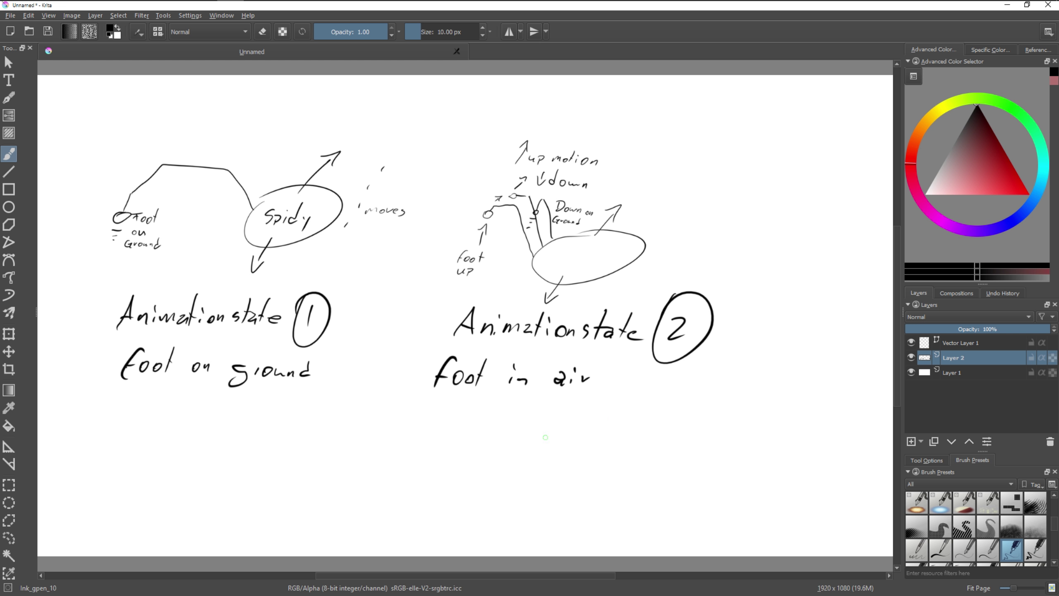
Add the note "2 states?" under "Foot in air" and list the motion sub-states beneath it, starting with up
{"action": "left_click_drag", "start_coordinate": [580, 414], "coordinate": [592, 425]}
{"action": "mouse_move", "coordinate": [604, 415]}
{"action": "left_mouse_down"}
{"action": "mouse_move", "coordinate": [598, 426]}
{"action": "mouse_move", "coordinate": [610, 423]}
{"action": "left_mouse_up"}
{"action": "left_click_drag", "start_coordinate": [620, 415], "coordinate": [639, 421]}
{"action": "mouse_move", "coordinate": [651, 416]}
{"action": "left_mouse_down"}
{"action": "mouse_move", "coordinate": [645, 426]}
{"action": "mouse_move", "coordinate": [670, 425]}
{"action": "left_mouse_up"}
{"action": "left_click_drag", "start_coordinate": [668, 432], "coordinate": [669, 433]}
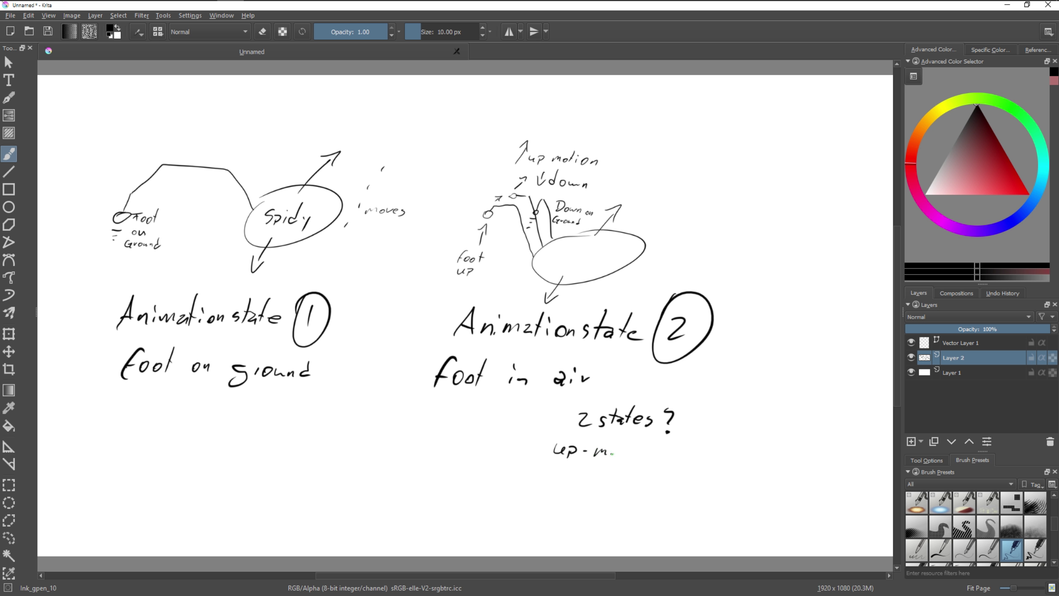
{"action": "left_click_drag", "start_coordinate": [540, 472], "coordinate": [543, 479]}
{"action": "left_click_drag", "start_coordinate": [550, 473], "coordinate": [581, 479]}
{"action": "left_click_drag", "start_coordinate": [586, 484], "coordinate": [602, 483]}
{"action": "left_click_drag", "start_coordinate": [610, 477], "coordinate": [620, 483]}
{"action": "left_click_drag", "start_coordinate": [616, 476], "coordinate": [626, 475]}
{"action": "left_click_drag", "start_coordinate": [628, 477], "coordinate": [636, 478]}
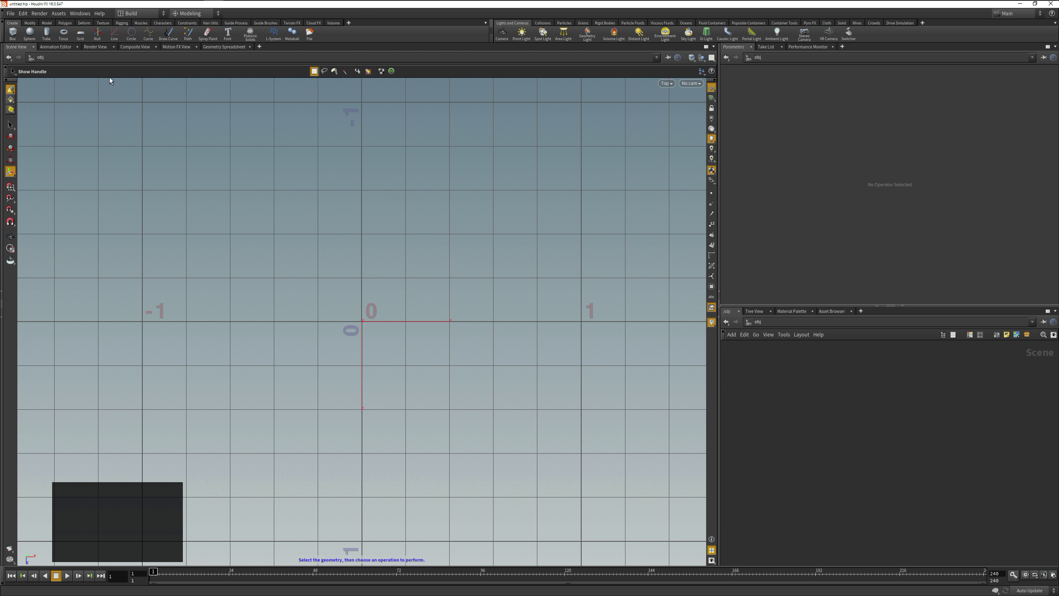
Switch to Houdini and draw a three-bone chain in the top view from the origin to about X 1
{"action": "left_click", "coordinate": [122, 22]}
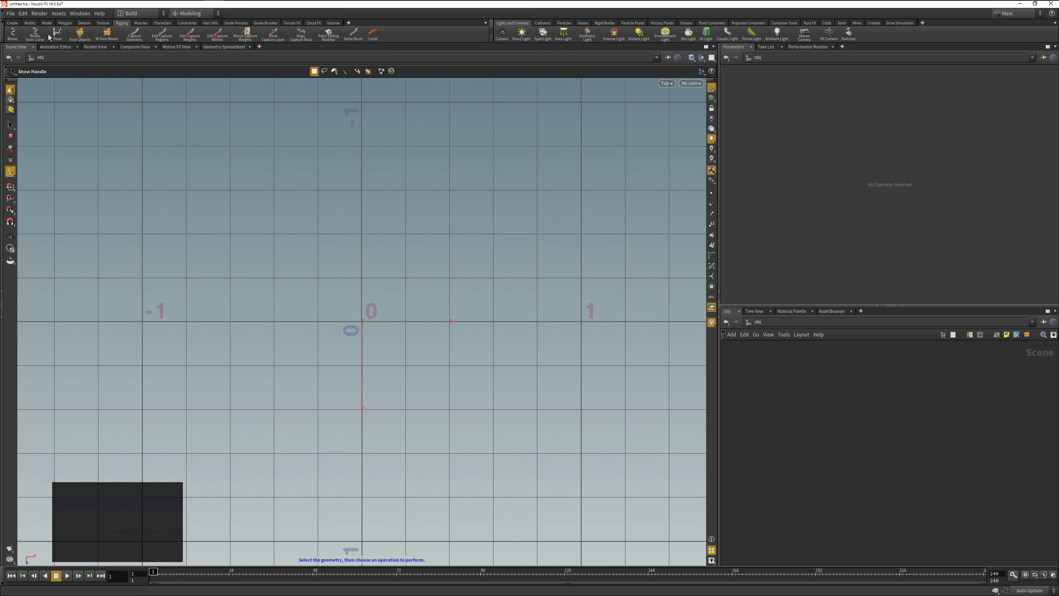
{"action": "left_click", "coordinate": [12, 34]}
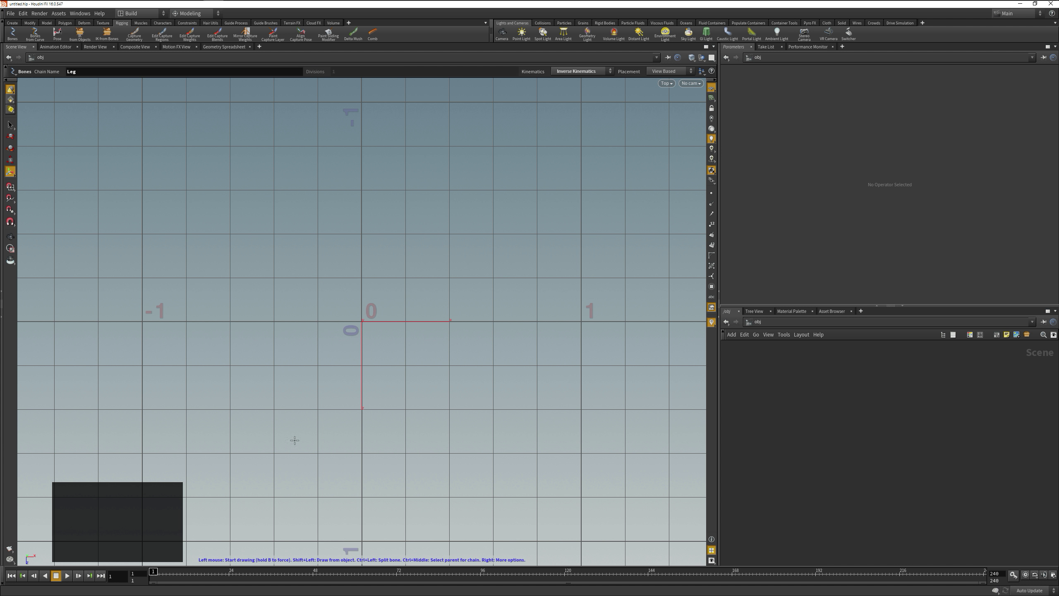
{"action": "left_click", "coordinate": [362, 318]}
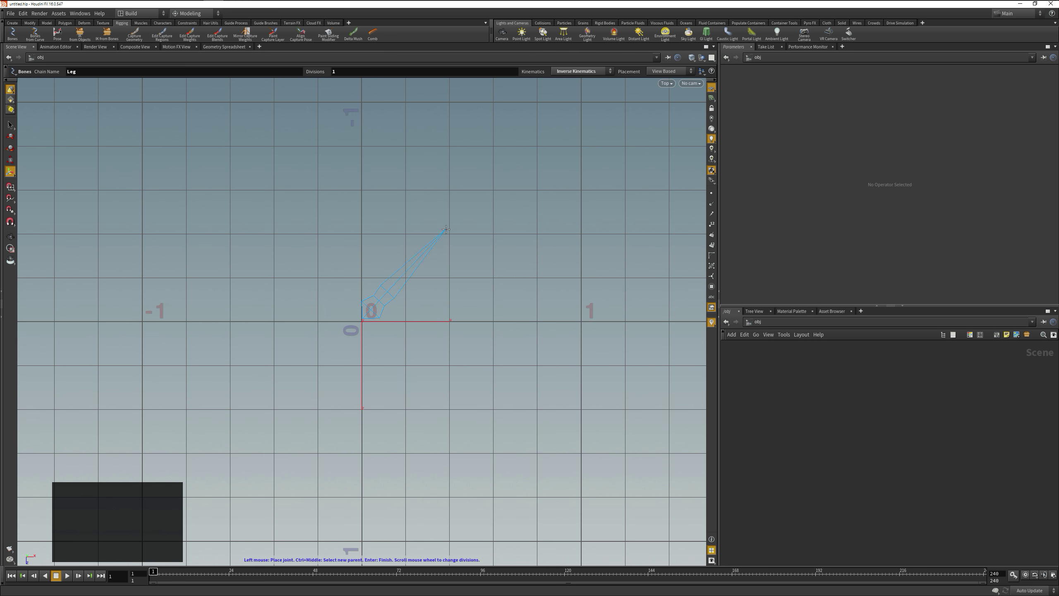
{"action": "left_click", "coordinate": [446, 231]}
{"action": "left_click", "coordinate": [531, 233]}
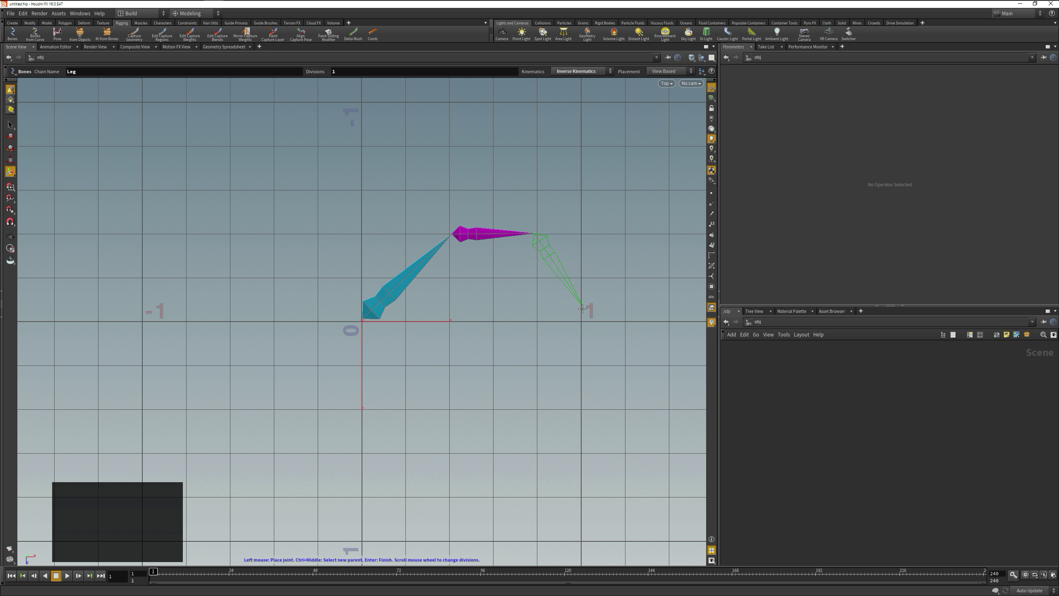
{"action": "left_click", "coordinate": [583, 321]}
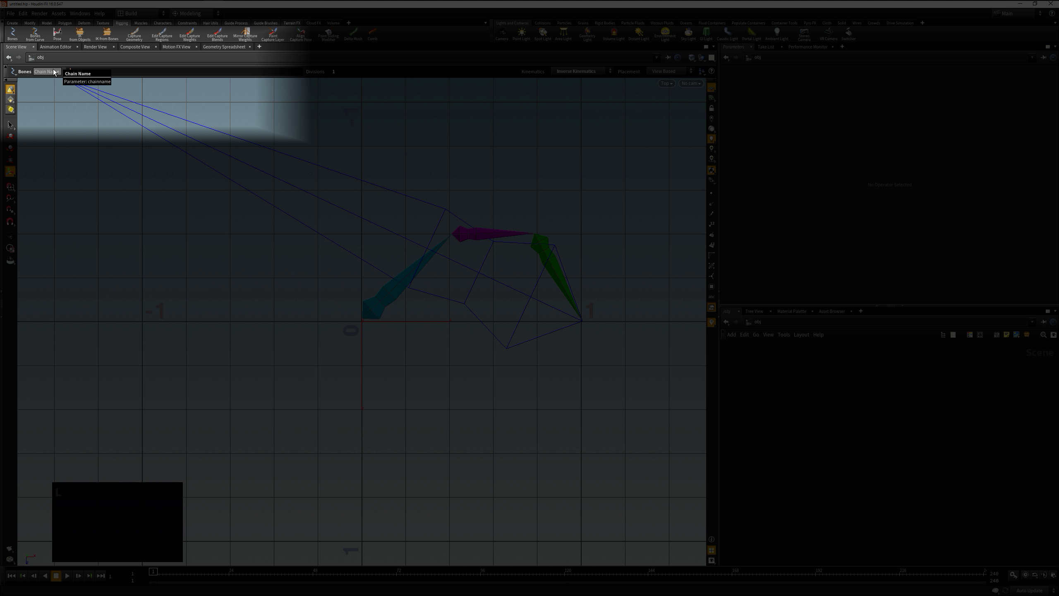
Use Leg as the chain name with Inverse Kinematics and finish the bone chain
{"action": "type", "text": "Leg"}
{"action": "left_click", "coordinate": [564, 71]}
{"action": "left_click", "coordinate": [577, 72]}
{"action": "key", "text": "Return"}
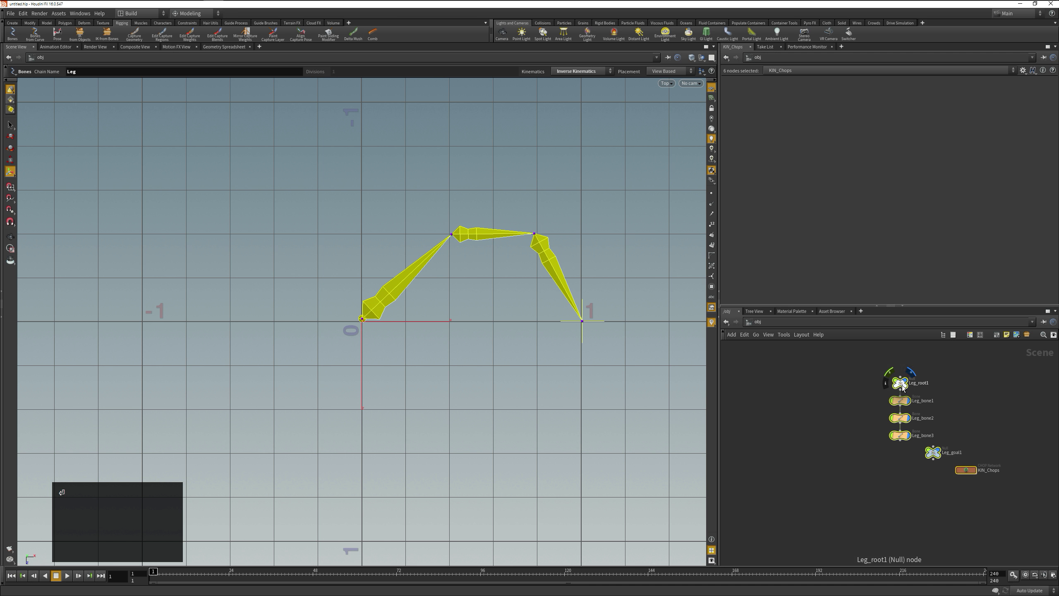
Move the Leg_root1 node away from the bones and rename the goal null as Leg_Foot
{"action": "left_click_drag", "start_coordinate": [902, 385], "coordinate": [815, 378]}
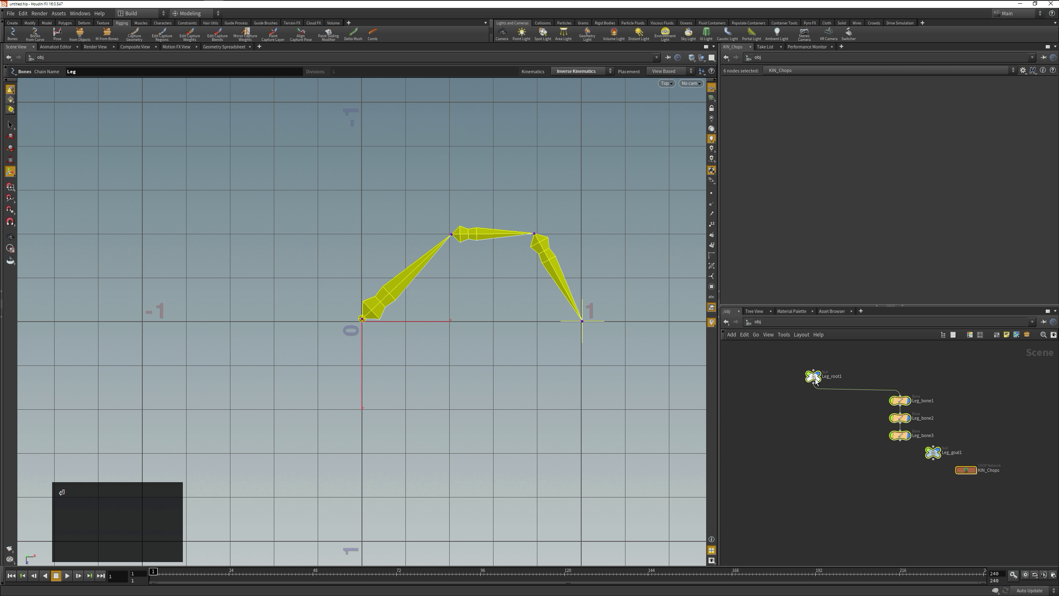
{"action": "left_click_drag", "start_coordinate": [933, 453], "coordinate": [858, 464]}
{"action": "left_click", "coordinate": [881, 470]}
{"action": "double_click", "coordinate": [878, 463]}
{"action": "key", "text": "ctrl+a"}
{"action": "type", "text": "Leg_Foot"}
{"action": "key", "text": "Return"}
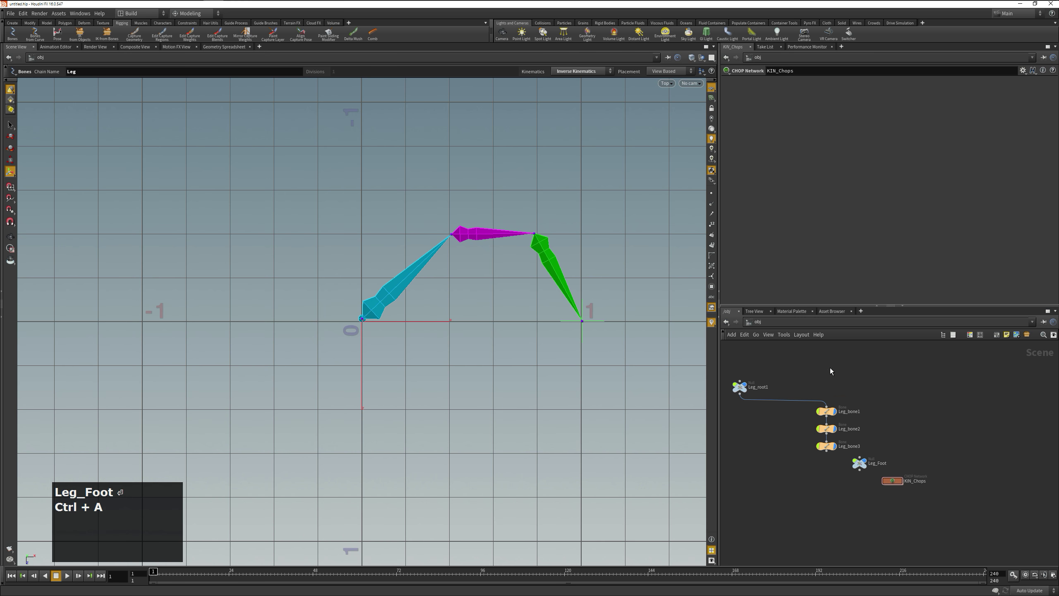
Examine the inverse kinematics solver inside KIN_Chops for its root bone, end bone and end affector, then return to the object level
{"action": "left_click_drag", "start_coordinate": [949, 364], "coordinate": [726, 530]}
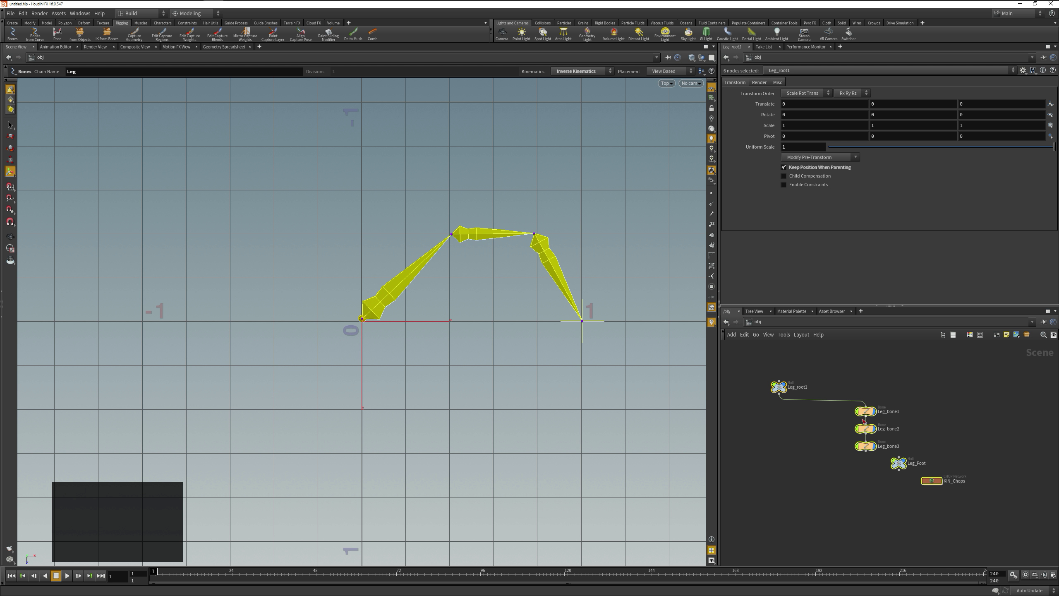
{"action": "left_click", "coordinate": [973, 417]}
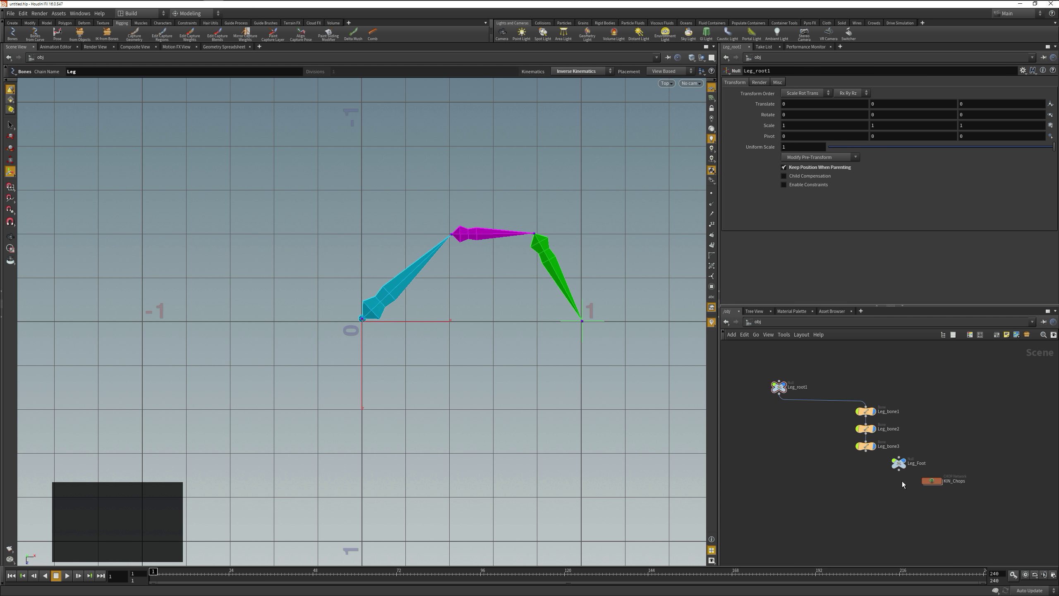
{"action": "double_click", "coordinate": [933, 482]}
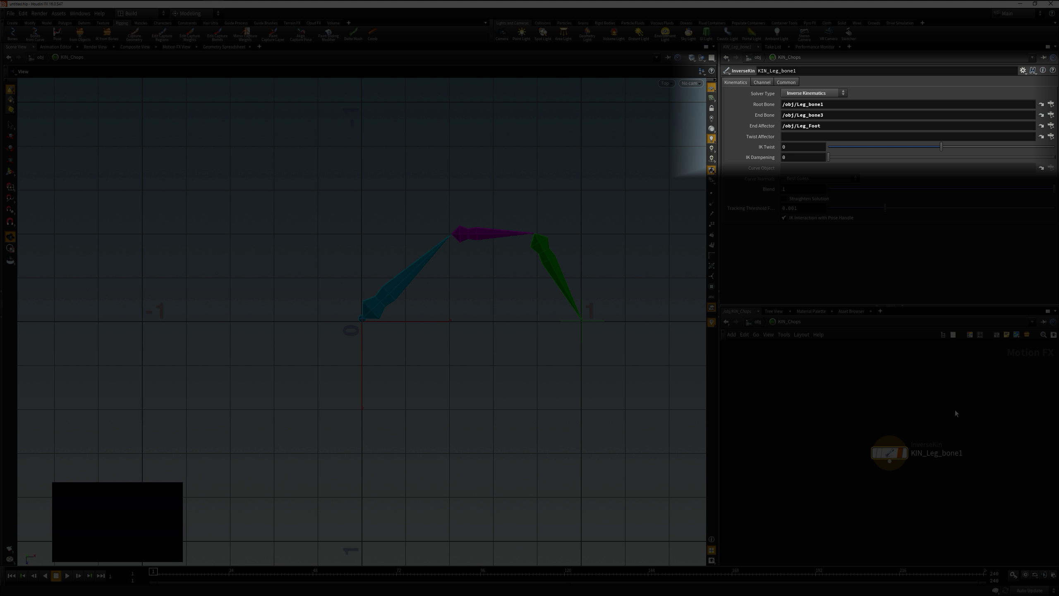
{"action": "key", "text": "u"}
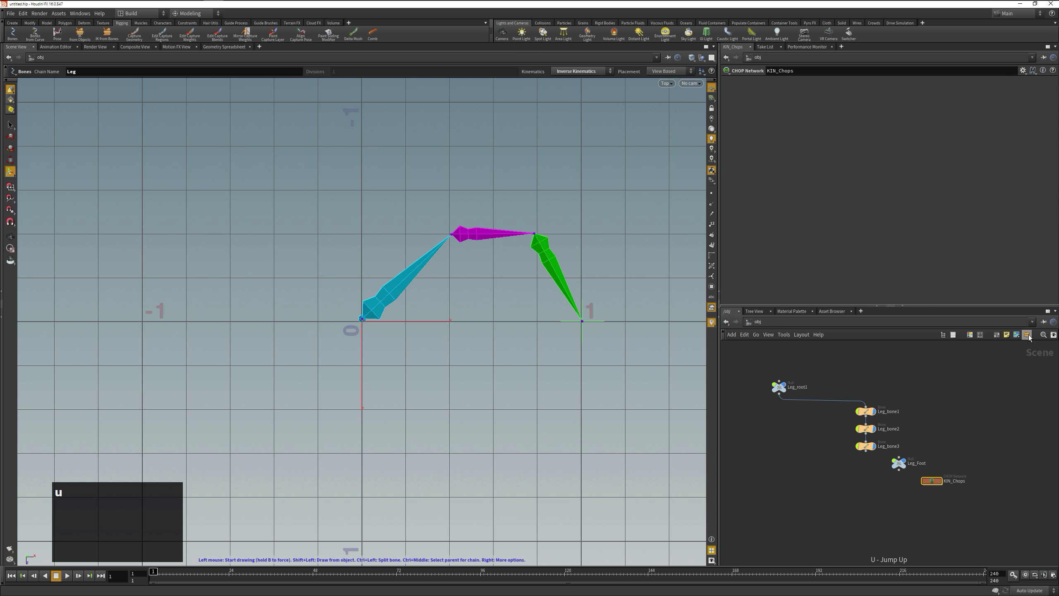
Collapse all the leg nodes into a subnetwork named Leg
{"action": "left_click_drag", "start_coordinate": [756, 363], "coordinate": [951, 511]}
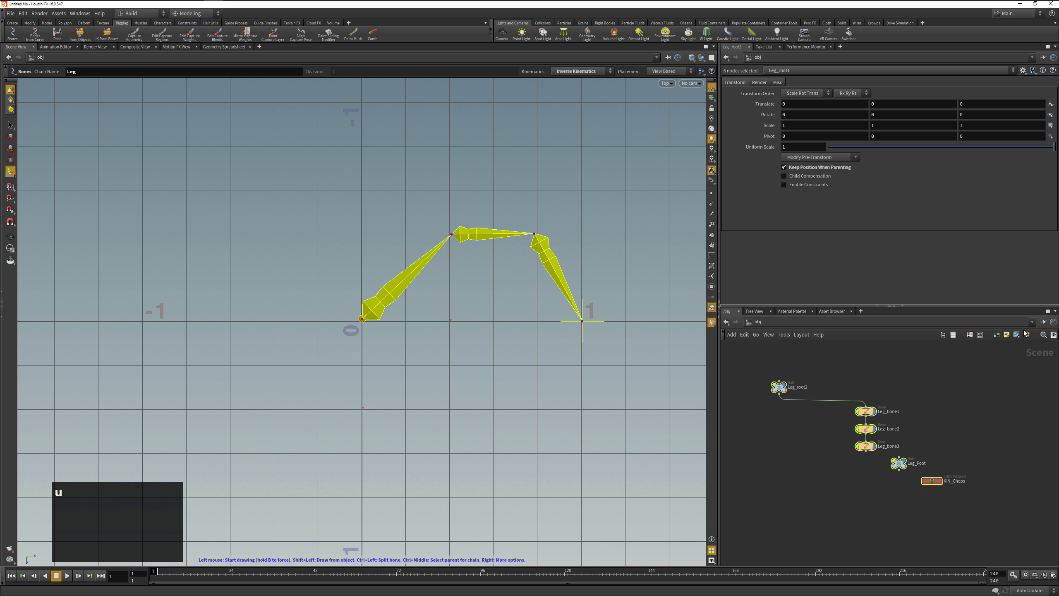
{"action": "key", "text": "shift+c"}
{"action": "double_click", "coordinate": [949, 481]}
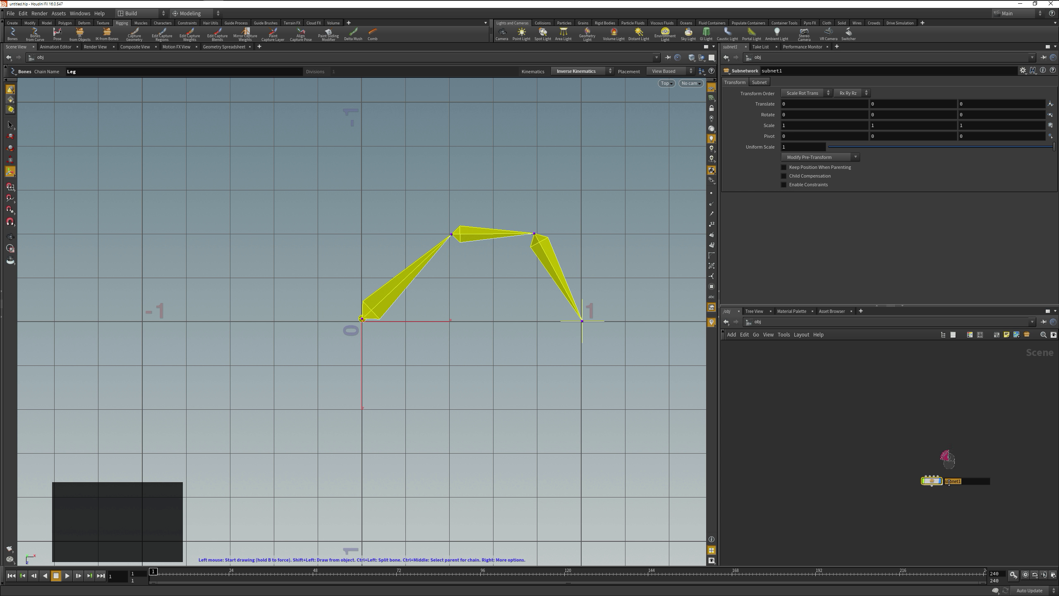
{"action": "type", "text": "Leg"}
{"action": "key", "text": "Return"}
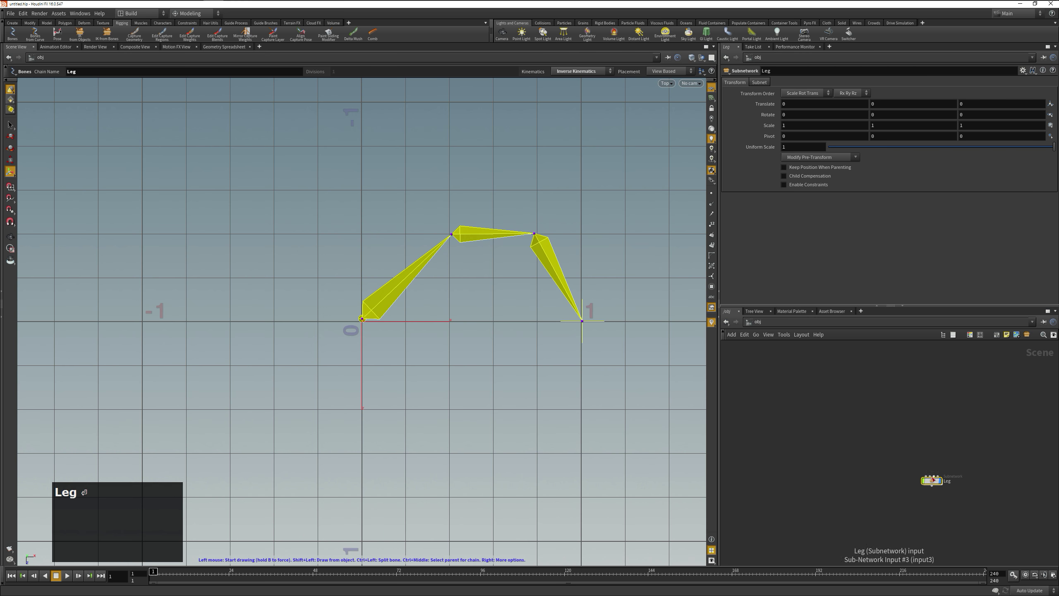
Inside the Leg subnetwork, move the unused inputs aside and place Leg_Foot and KIN_Chops below Leg_root1
{"action": "double_click", "coordinate": [932, 482]}
{"action": "mouse_move", "coordinate": [783, 410]}
{"action": "left_mouse_down"}
{"action": "mouse_move", "coordinate": [777, 394]}
{"action": "mouse_move", "coordinate": [781, 416]}
{"action": "left_mouse_up"}
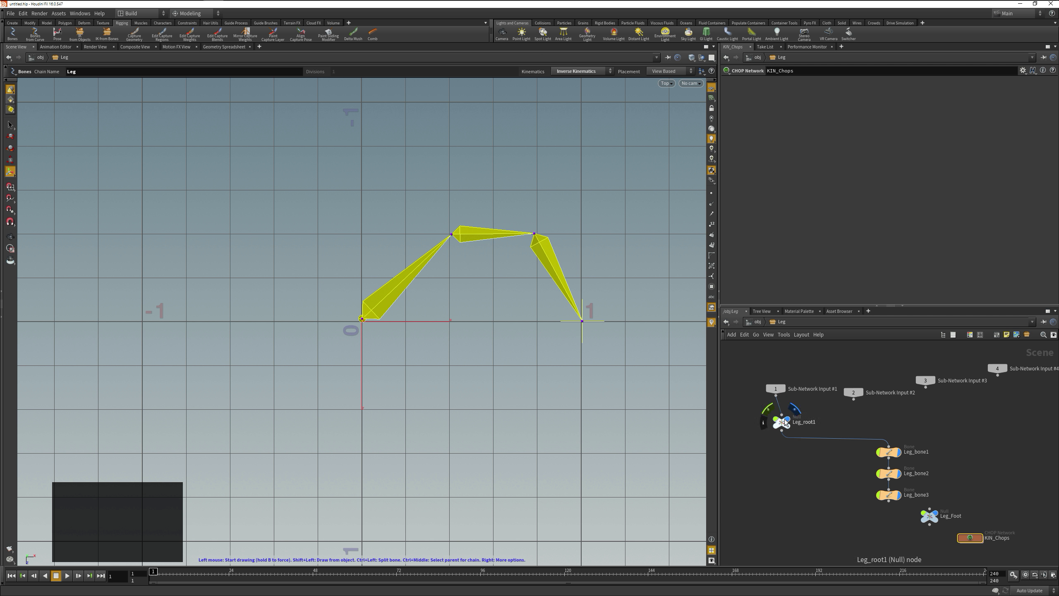
{"action": "left_click_drag", "start_coordinate": [840, 343], "coordinate": [1026, 400]}
{"action": "left_click_drag", "start_coordinate": [853, 392], "coordinate": [1042, 394]}
{"action": "left_click_drag", "start_coordinate": [936, 524], "coordinate": [788, 469]}
{"action": "left_click_drag", "start_coordinate": [977, 541], "coordinate": [793, 494]}
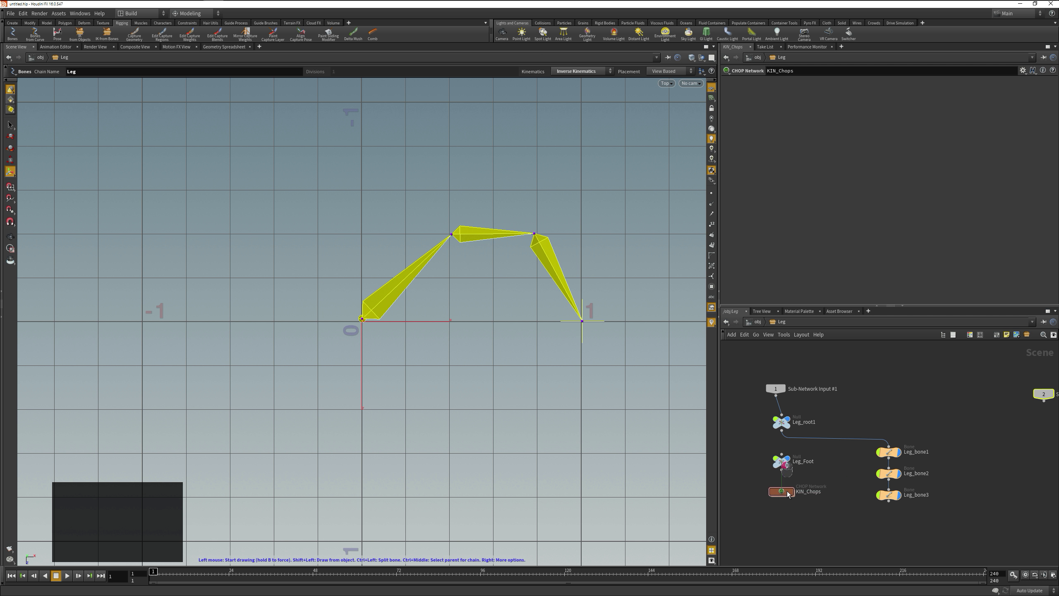
Open the Leg_Foot null and lay out its control1 and point1 nodes side by side
{"action": "double_click", "coordinate": [782, 464]}
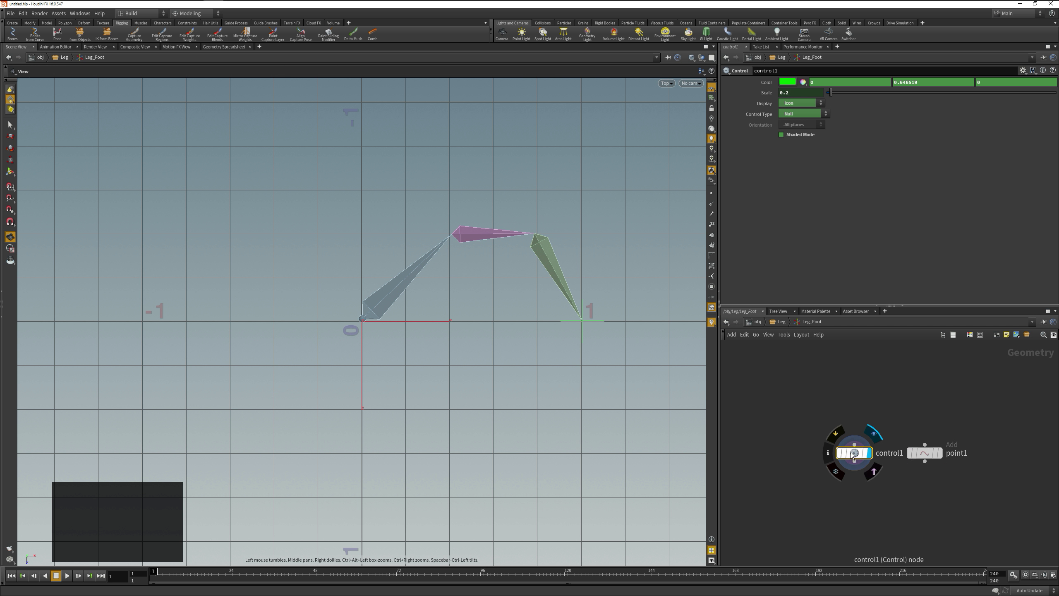
{"action": "left_click_drag", "start_coordinate": [831, 425], "coordinate": [808, 414]}
{"action": "key", "text": "l"}
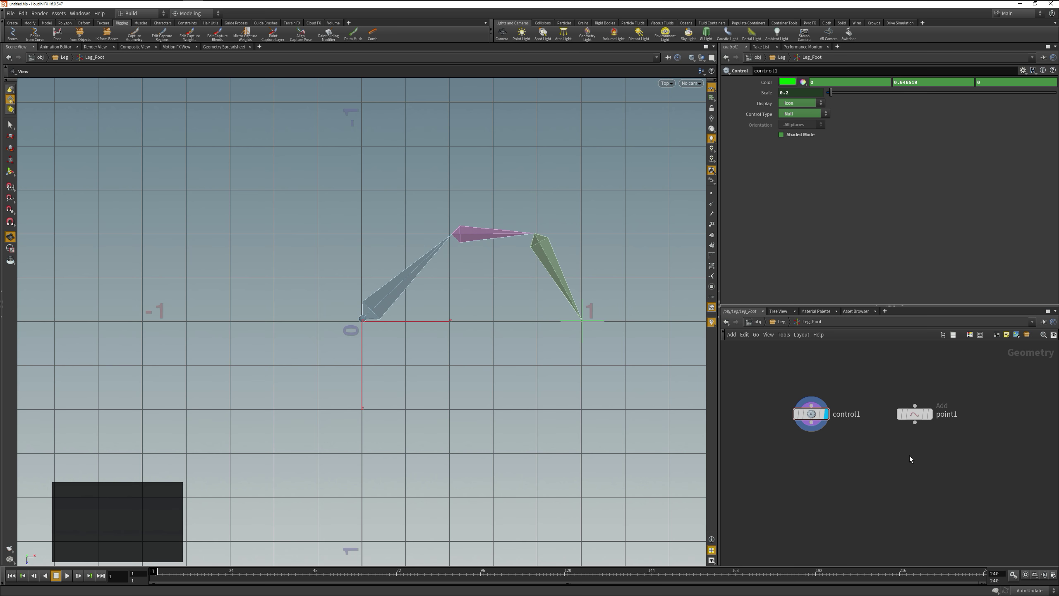
Add an Attribute Create node connected to the output of point1
{"action": "left_click", "coordinate": [916, 423]}
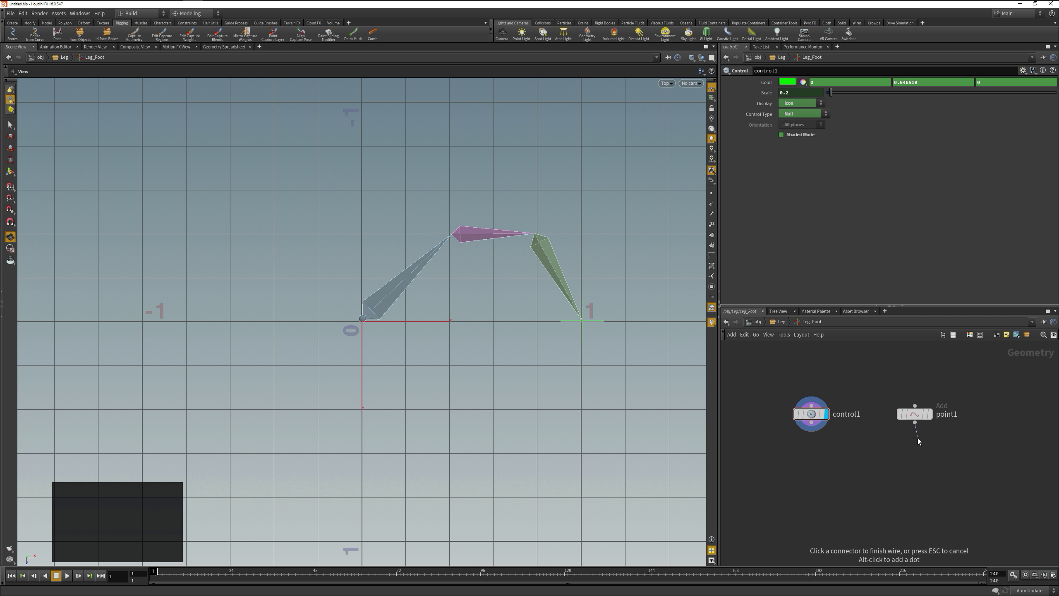
{"action": "key", "text": "Tab"}
{"action": "type", "text": "at"}
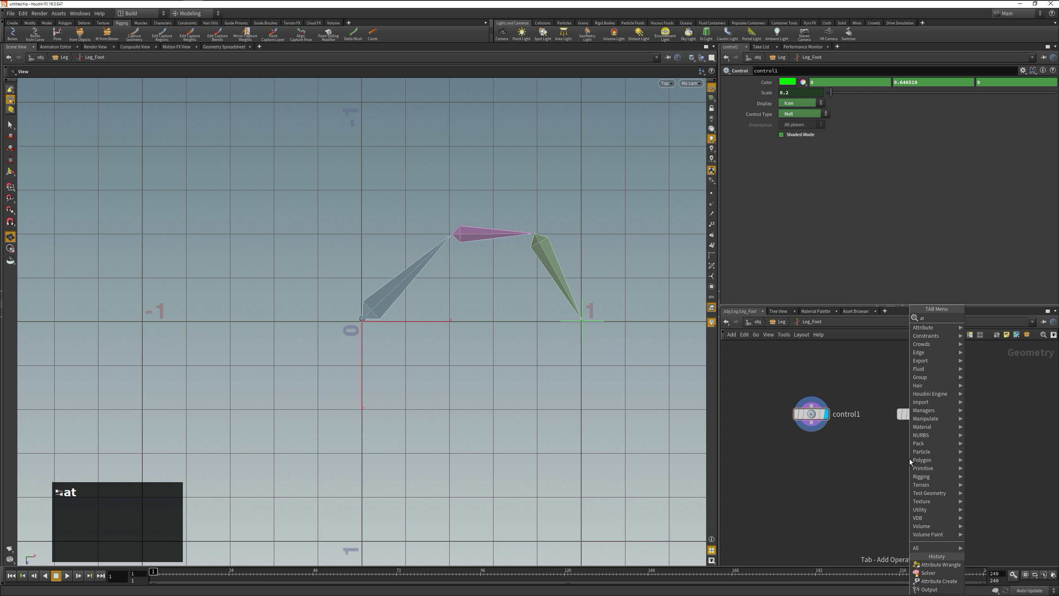
{"action": "type", "text": "trcrea"}
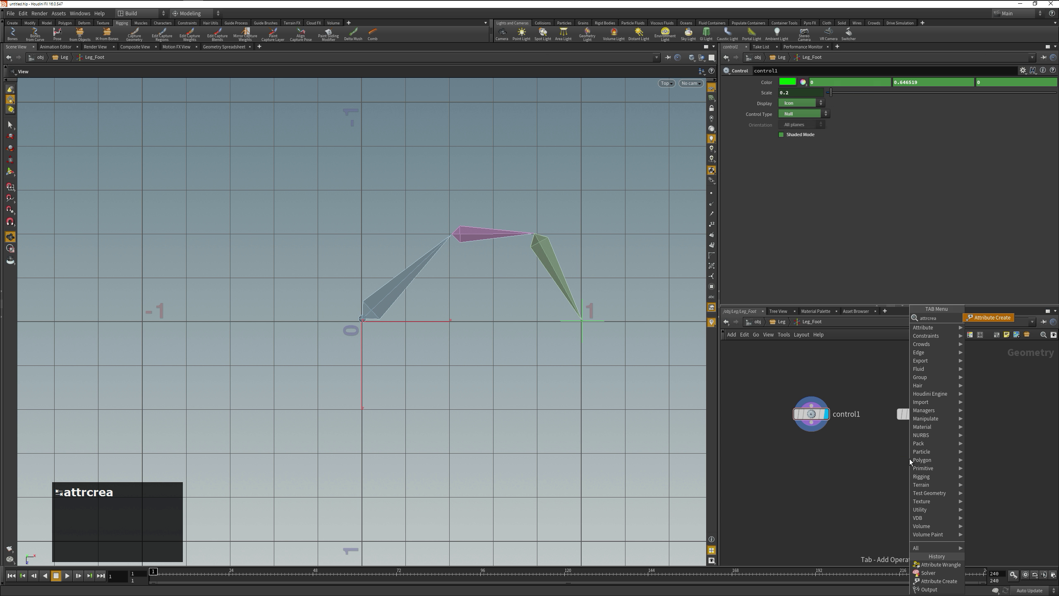
{"action": "key", "text": "Return"}
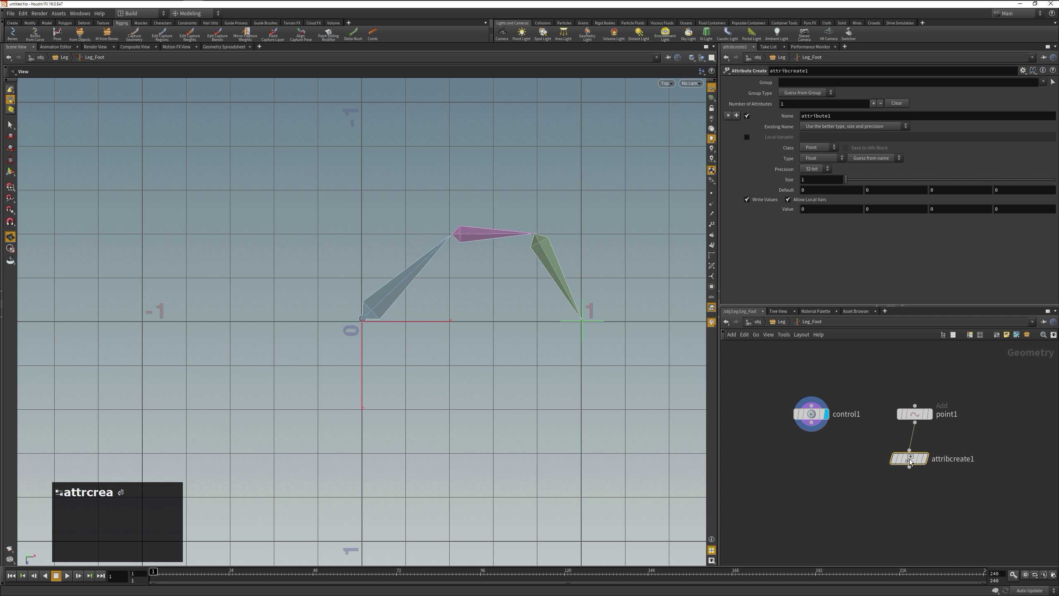
Name the new attribute animstate, set its type to Integer with 8-bit precision, and show its values in the Geometry Spreadsheet
{"action": "scroll", "coordinate": [909, 458], "scroll_direction": "up", "scroll_amount": 1}
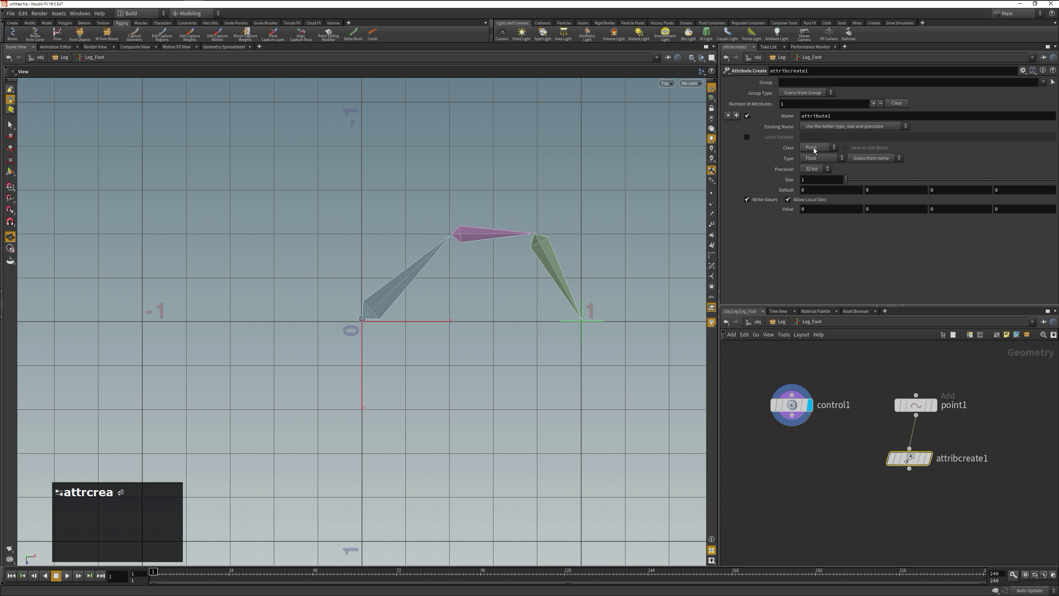
{"action": "left_click", "coordinate": [841, 116]}
{"action": "key", "text": "ctrl+a"}
{"action": "type", "text": "animstate"}
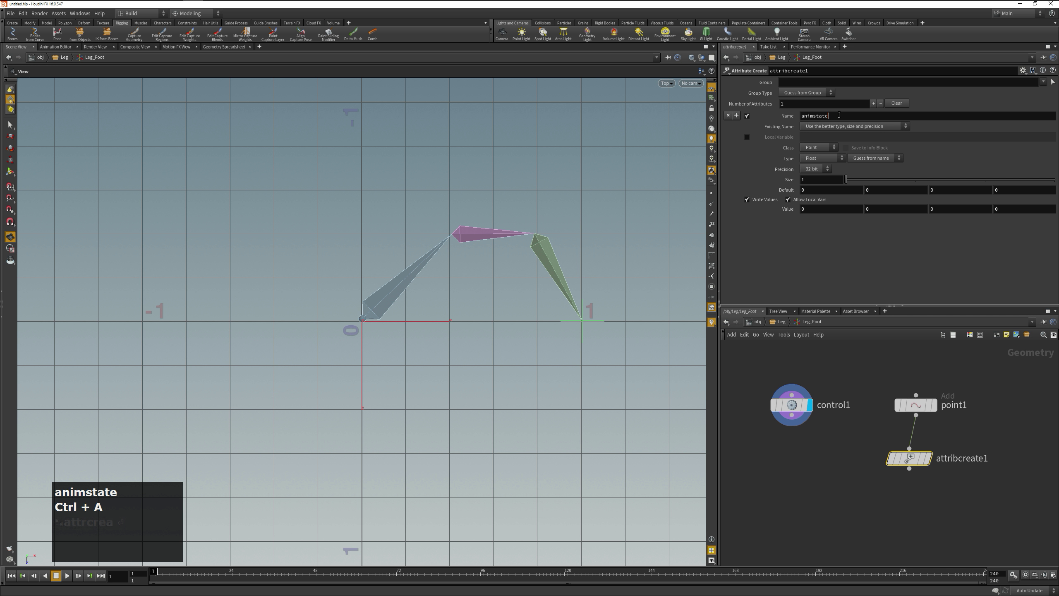
{"action": "key", "text": "Tab"}
{"action": "left_click", "coordinate": [814, 163]}
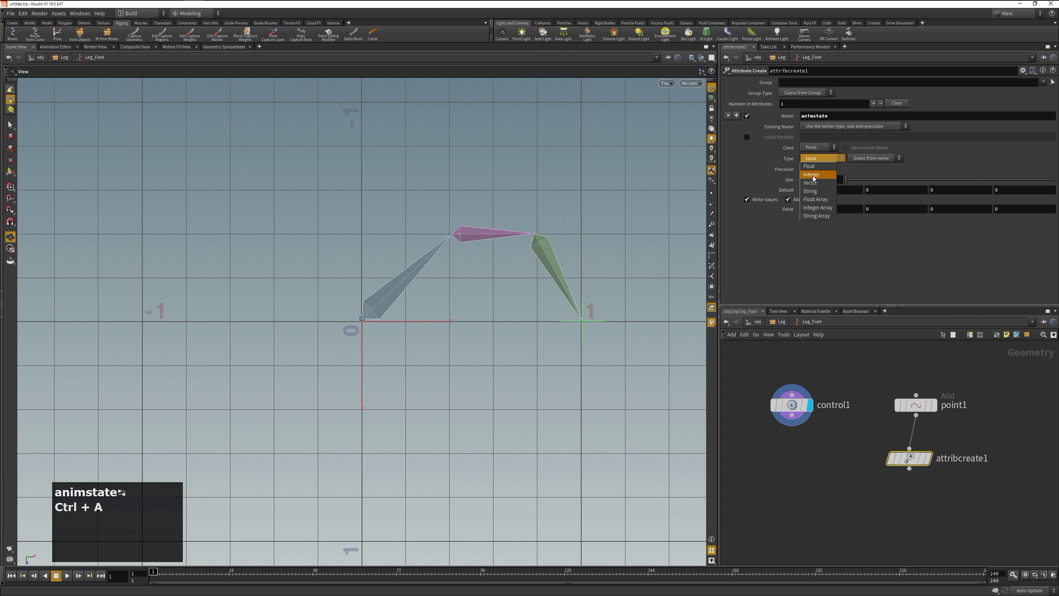
{"action": "left_click", "coordinate": [812, 169]}
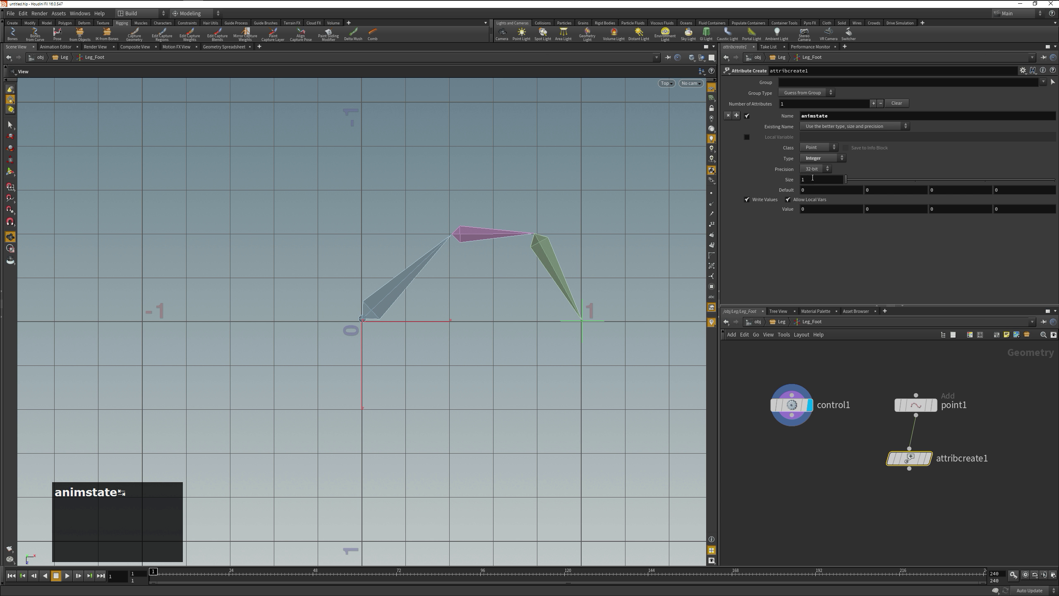
{"action": "left_click", "coordinate": [814, 168]}
{"action": "left_click", "coordinate": [811, 178]}
{"action": "mouse_move", "coordinate": [906, 463]}
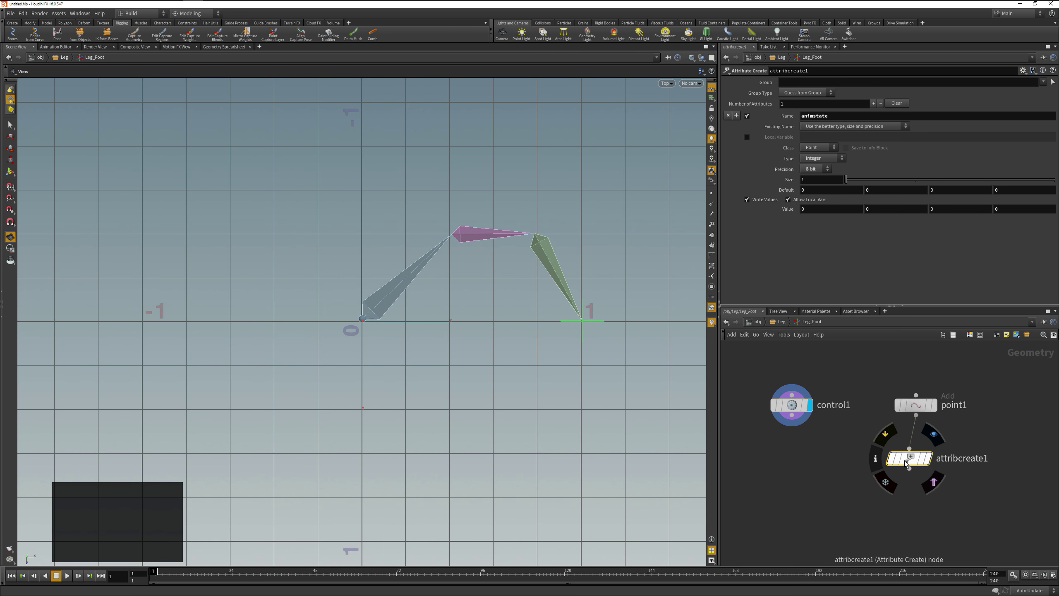
{"action": "left_click", "coordinate": [231, 49]}
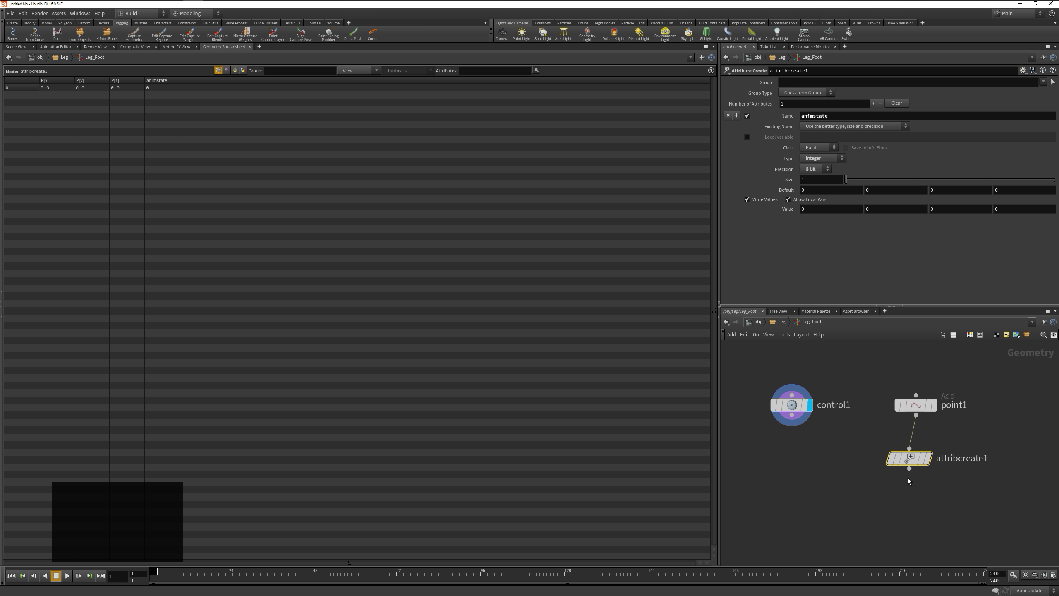
Add an Attribute Wrangle node fed by attribcreate1
{"action": "key", "text": "Tab"}
{"action": "type", "text": "attrwra"}
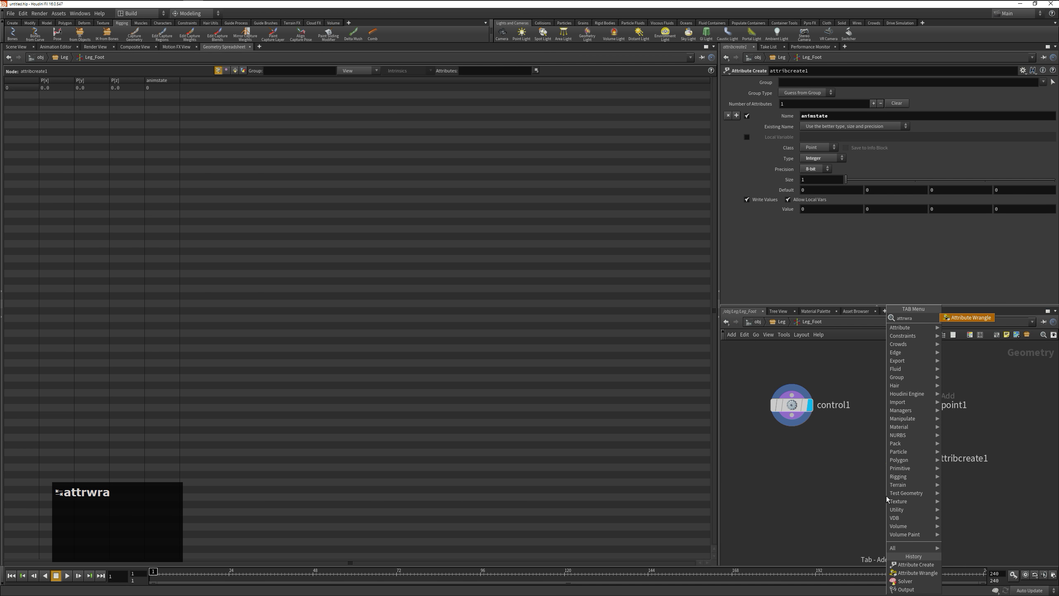
{"action": "key", "text": "Return"}
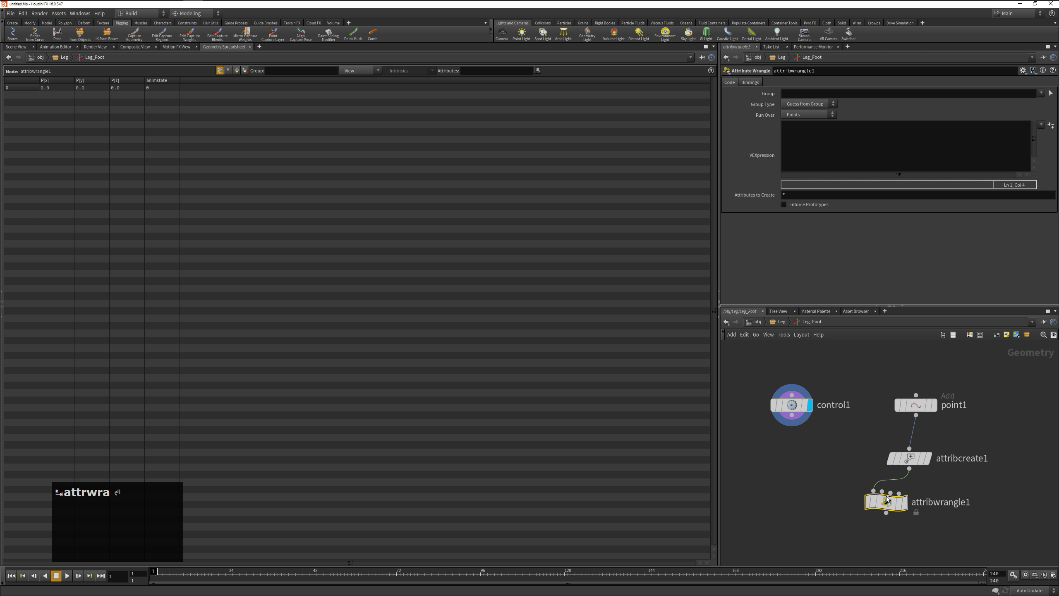
Enter the VEX expression i@animstate=i@animstate+1; in the wrangle and apply it
{"action": "left_click", "coordinate": [817, 154]}
{"action": "type", "text": "i@"}
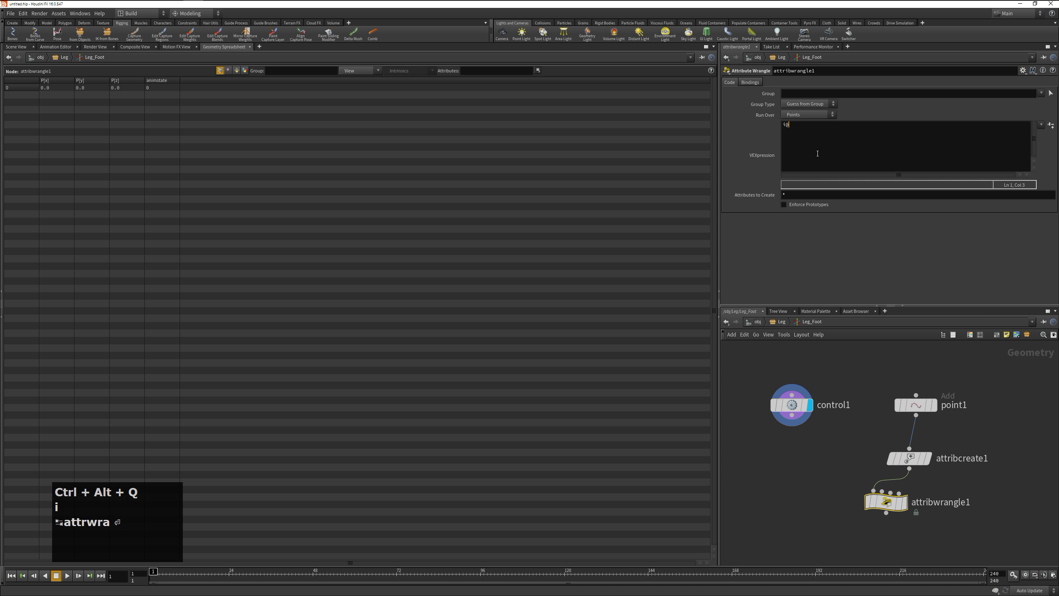
{"action": "type", "text": "animstate"}
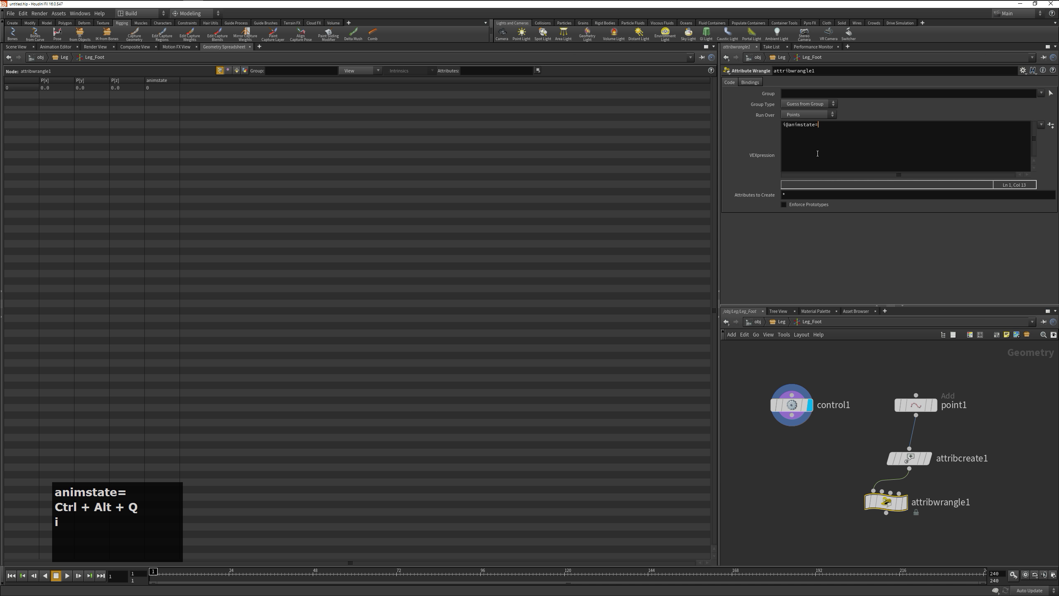
{"action": "type", "text": "=i@animsta"}
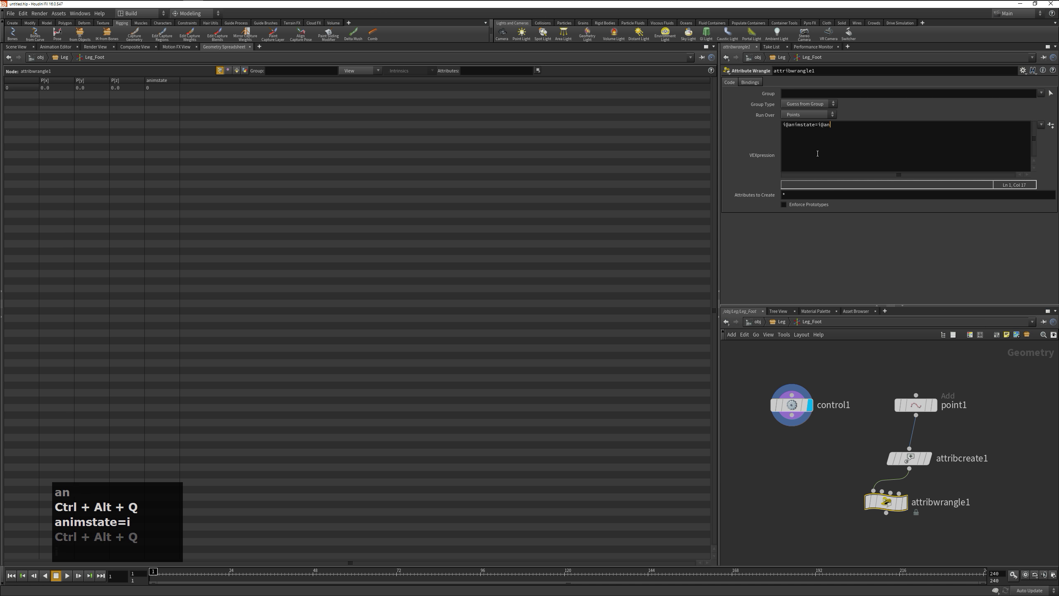
{"action": "type", "text": "te+1;"}
{"action": "key", "text": "Return"}
{"action": "left_click", "coordinate": [882, 245]}
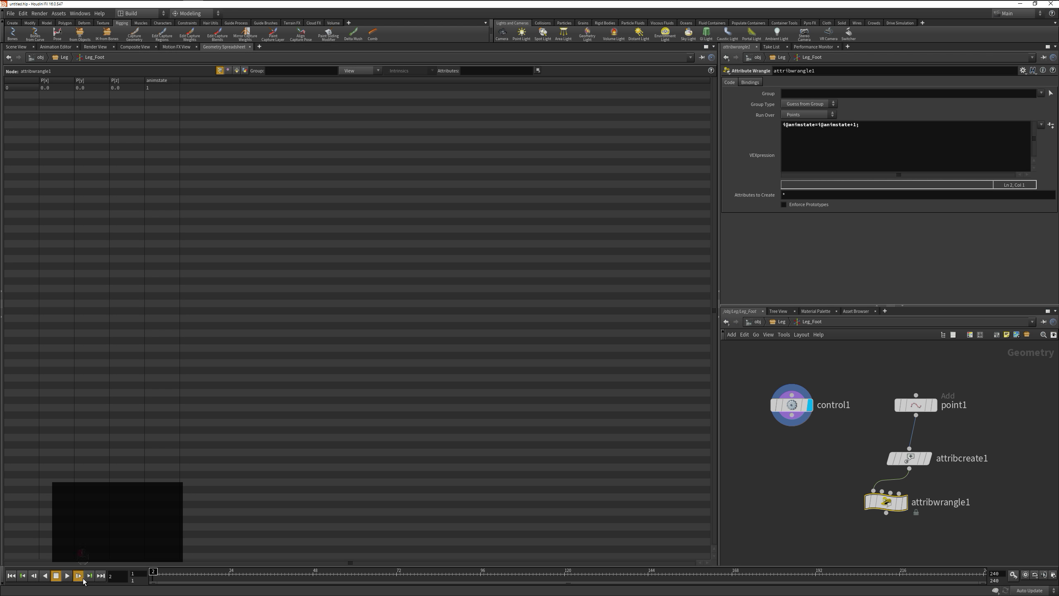
Advance the timeline several frames to check how the wrangle's animstate value behaves over time
{"action": "left_click", "coordinate": [78, 576]}
{"action": "left_click", "coordinate": [78, 576]}
{"action": "left_click", "coordinate": [78, 576]}
{"action": "left_click", "coordinate": [78, 576]}
{"action": "left_click", "coordinate": [83, 578]}
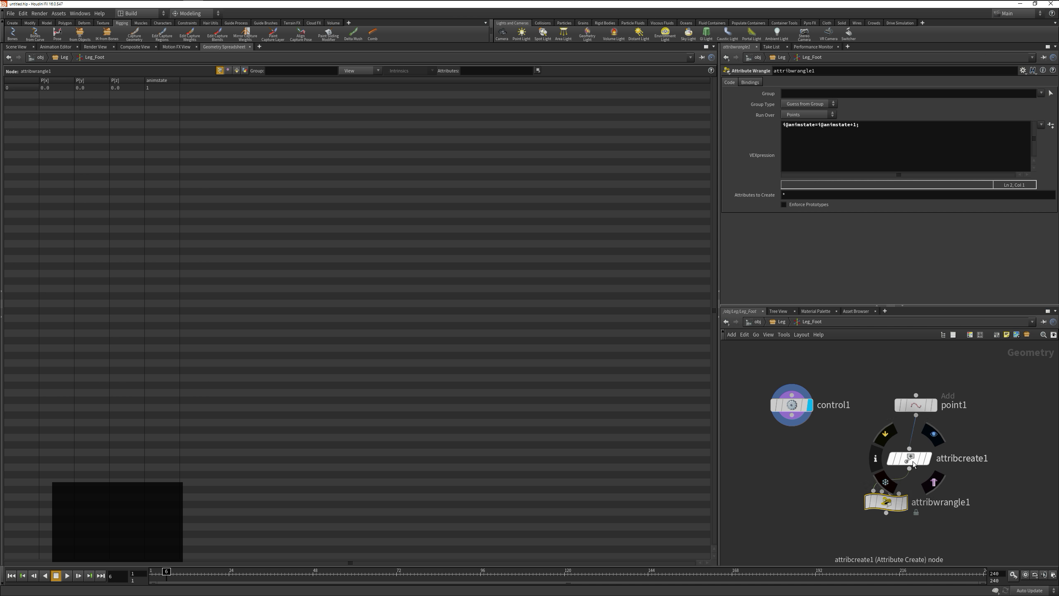
Spread attribcreate1 and attribwrangle1 apart and place a Solver node beside them
{"action": "left_click_drag", "start_coordinate": [909, 458], "coordinate": [908, 449]}
{"action": "left_click", "coordinate": [886, 502]}
{"action": "left_click_drag", "start_coordinate": [887, 502], "coordinate": [887, 528]}
{"action": "key", "text": "Tab"}
{"action": "type", "text": "solver"}
{"action": "key", "text": "Return"}
{"action": "left_click", "coordinate": [824, 489]}
Cut attribwrangle1 from the network and connect attribcreate1 to the solver's first input
{"action": "left_click", "coordinate": [890, 536]}
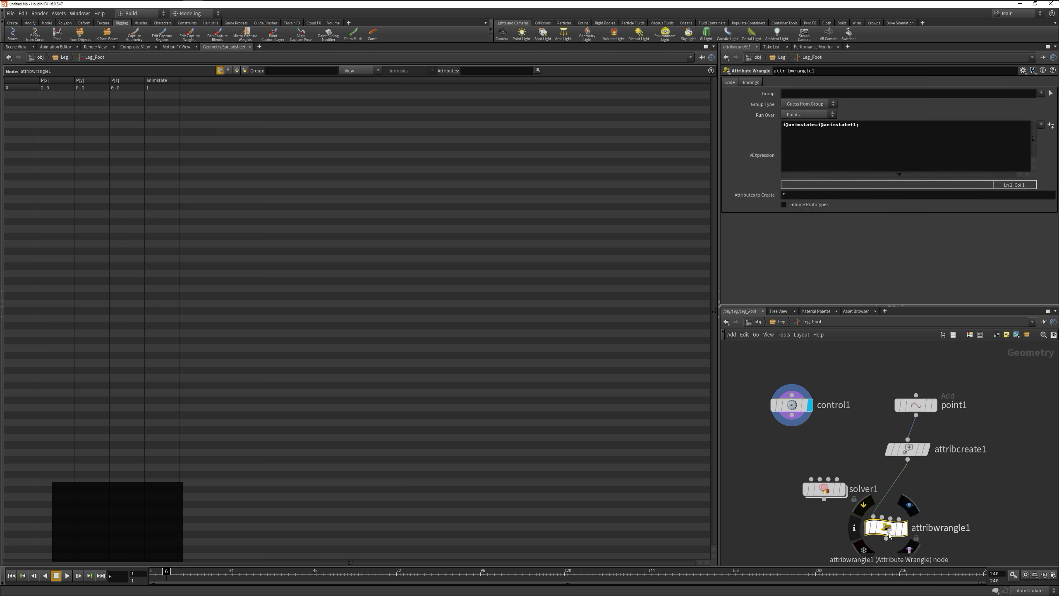
{"action": "key", "text": "ctrl+x"}
{"action": "left_click", "coordinate": [812, 480]}
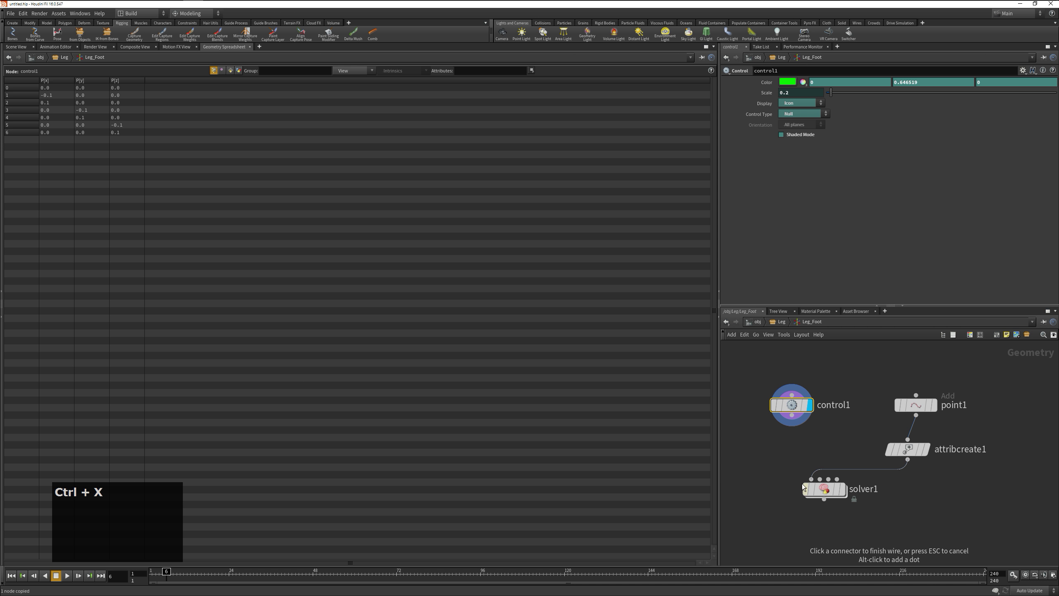
Go inside solver1 and move the four Input nodes away from Prev_Frame
{"action": "double_click", "coordinate": [822, 488]}
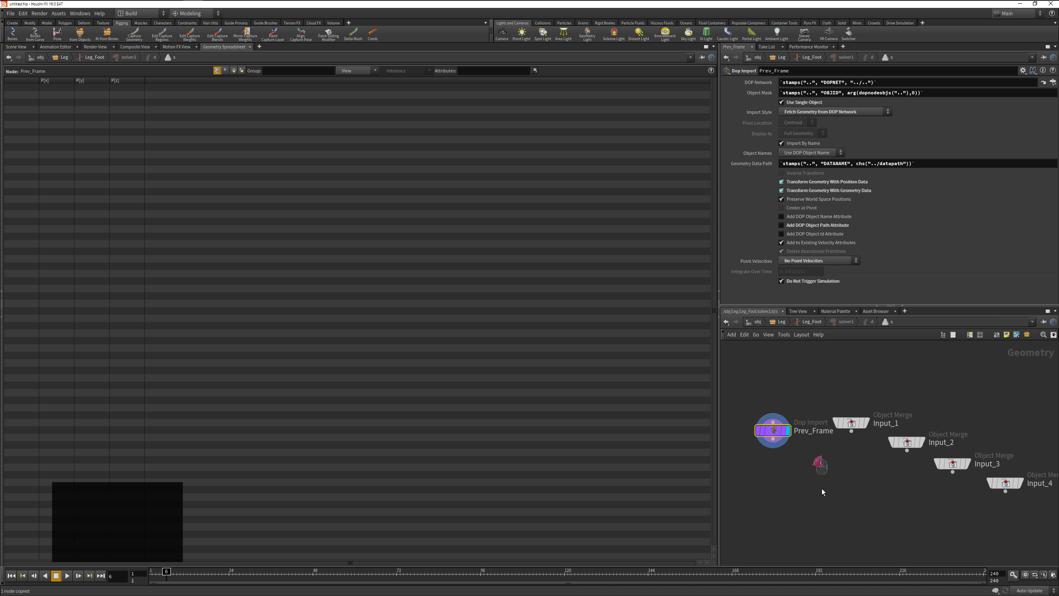
{"action": "left_click_drag", "start_coordinate": [842, 401], "coordinate": [1030, 510]}
{"action": "left_click_drag", "start_coordinate": [851, 423], "coordinate": [976, 357]}
{"action": "left_click", "coordinate": [794, 456]}
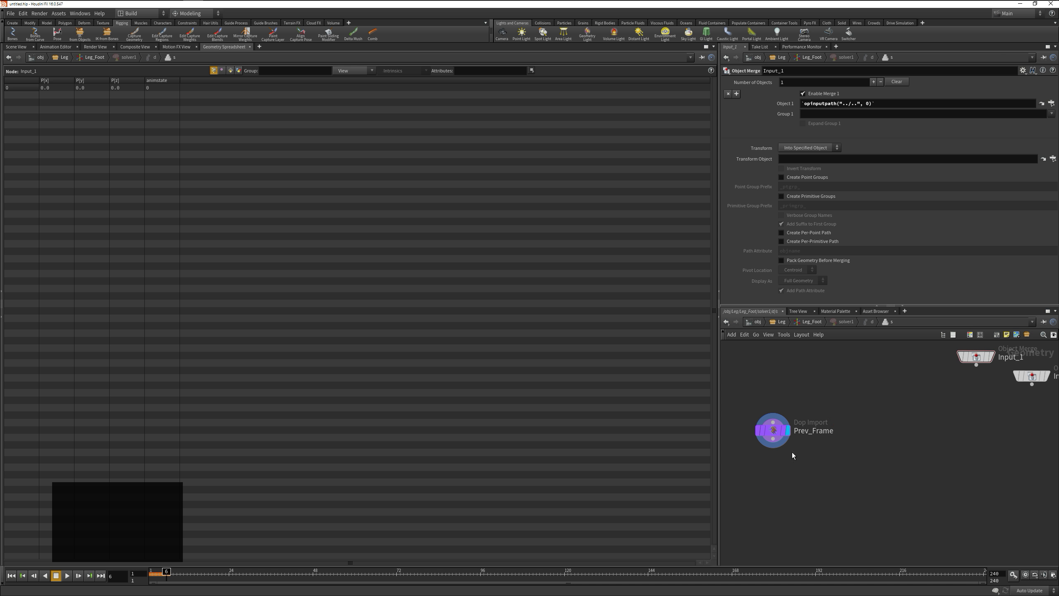
{"action": "left_click", "coordinate": [778, 433]}
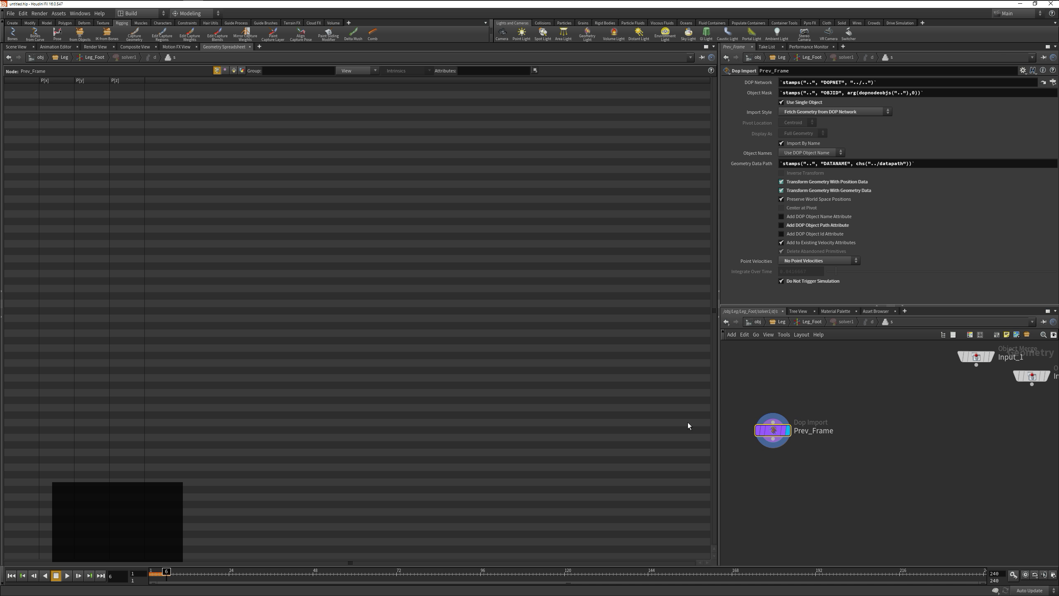
Paste the attribute wrangle inside the solver, feed it from Prev_Frame, and make it the displayed node
{"action": "key", "text": "ctrl+v"}
{"action": "key", "text": "ctrl+v"}
{"action": "left_click", "coordinate": [774, 439]}
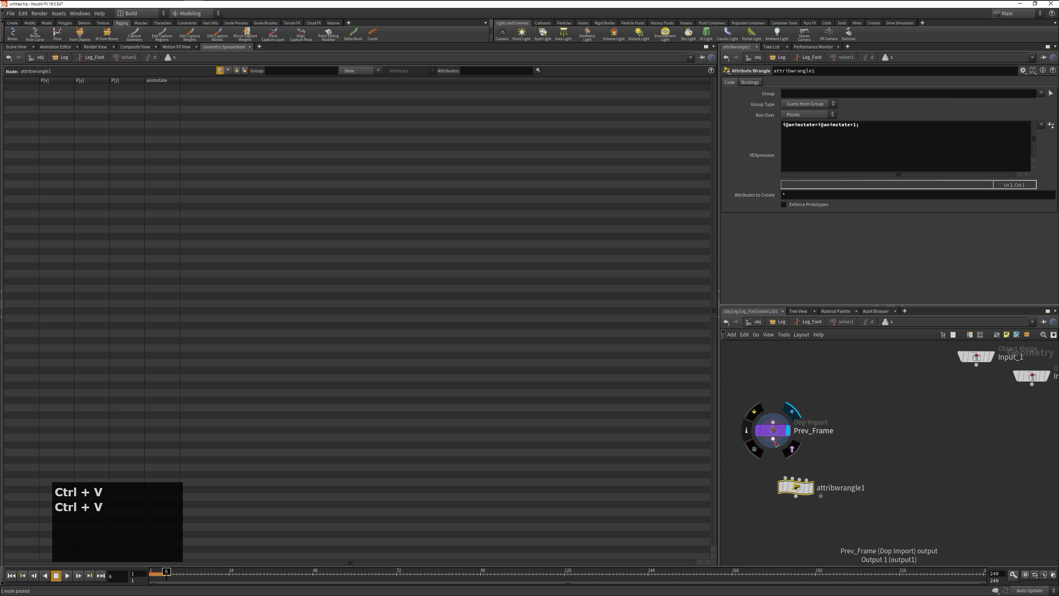
{"action": "left_click", "coordinate": [796, 488]}
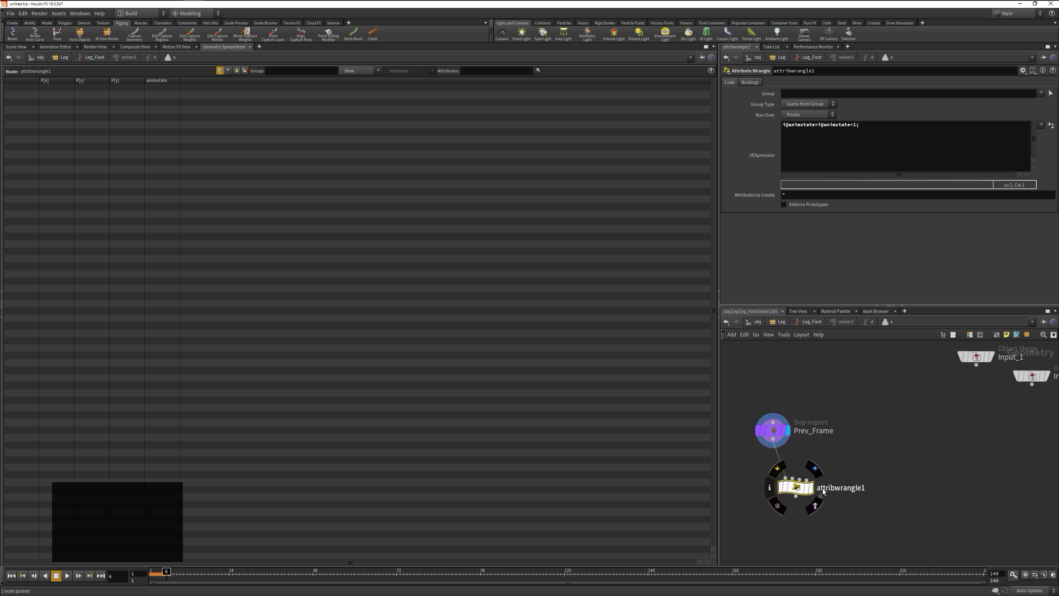
Step the simulation forward a few frames from the start and return to the first frame
{"action": "left_click", "coordinate": [152, 575]}
{"action": "left_click", "coordinate": [78, 576]}
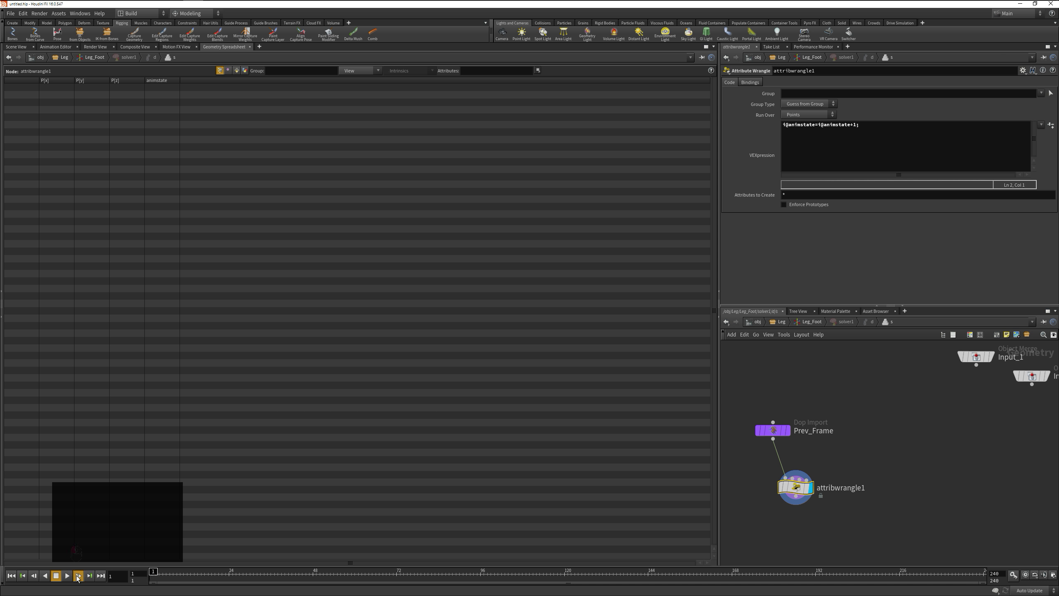
{"action": "left_click", "coordinate": [78, 576]}
{"action": "left_click", "coordinate": [78, 576]}
{"action": "left_click", "coordinate": [12, 575]}
Return to the Leg_Foot network, display solver1, and advance the timeline to check its animstate value
{"action": "key", "text": "u"}
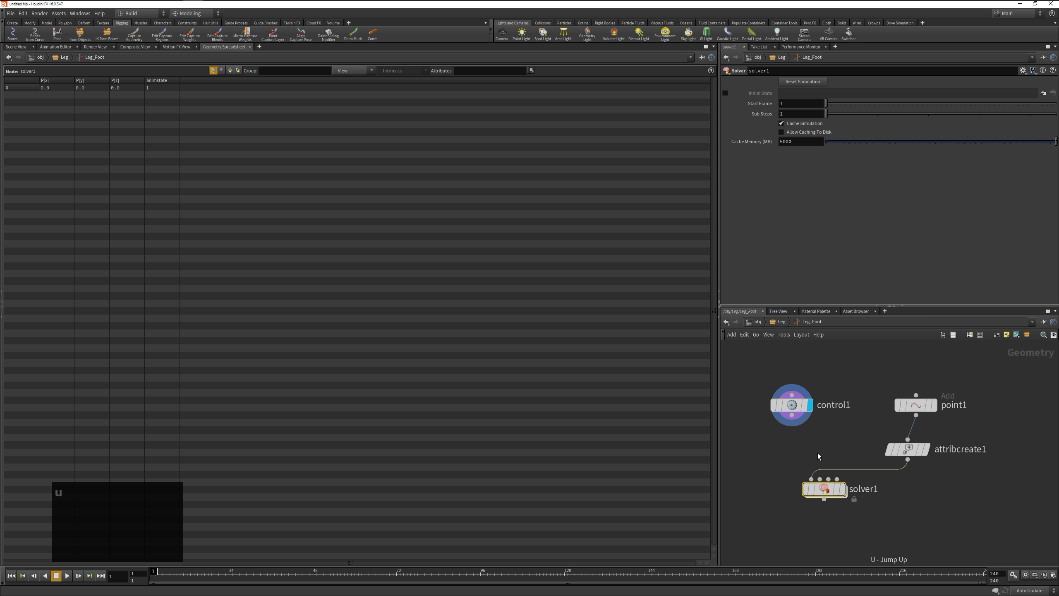
{"action": "left_click", "coordinate": [842, 490]}
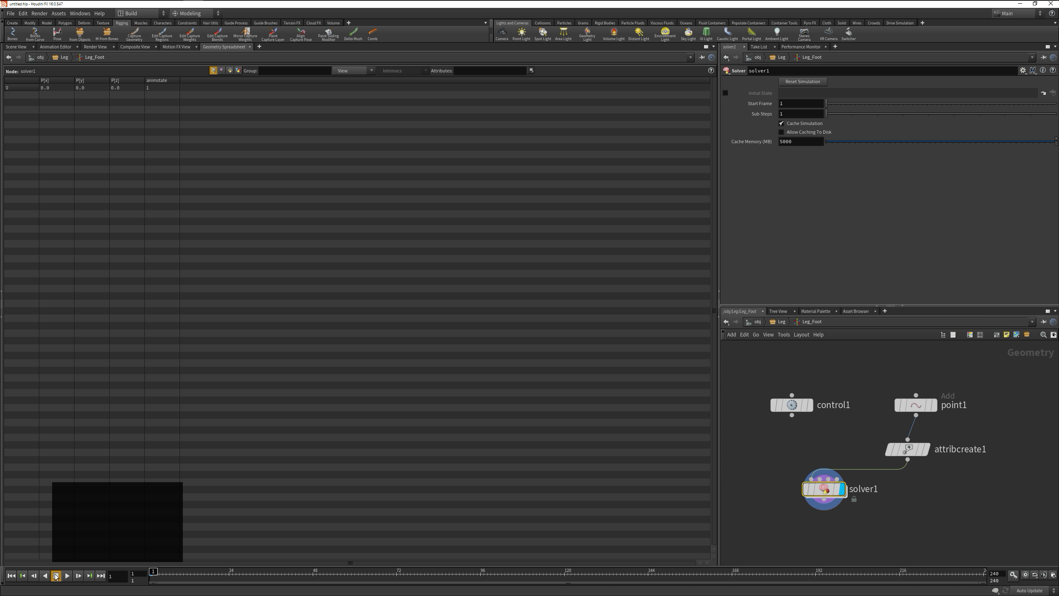
{"action": "left_click", "coordinate": [78, 577]}
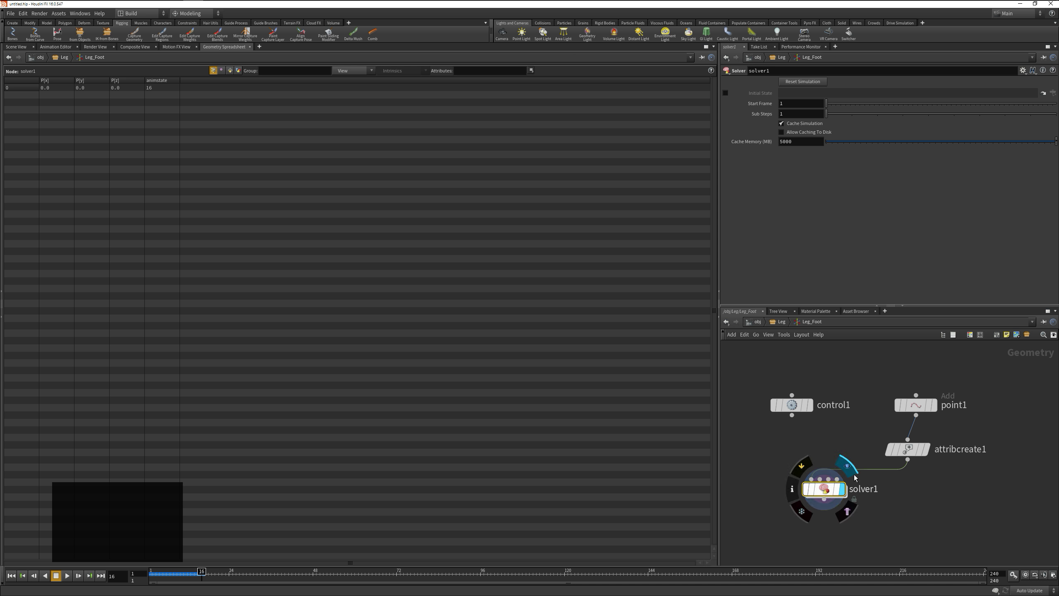
Align attribcreate1 under point1 and move solver1 lower in the network
{"action": "left_click_drag", "start_coordinate": [908, 450], "coordinate": [914, 441]}
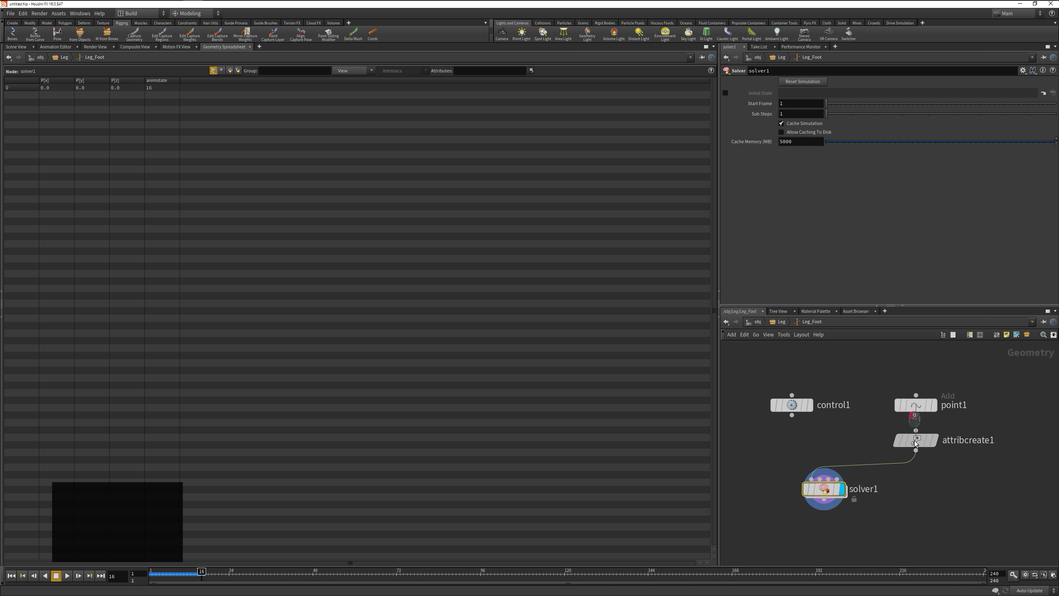
{"action": "left_click_drag", "start_coordinate": [828, 497], "coordinate": [871, 533]}
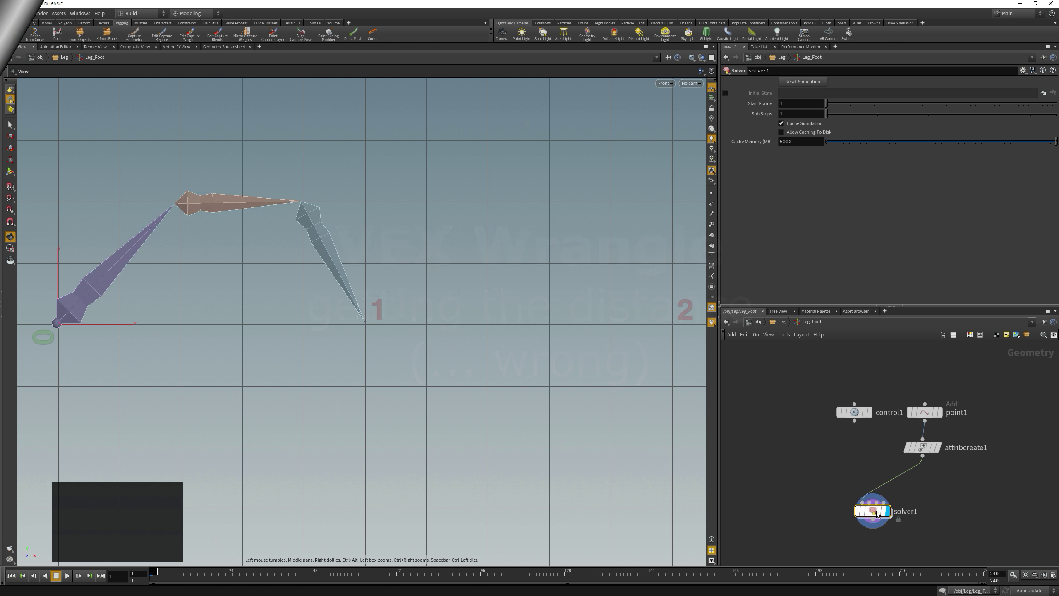
{"action": "double_click", "coordinate": [878, 513]}
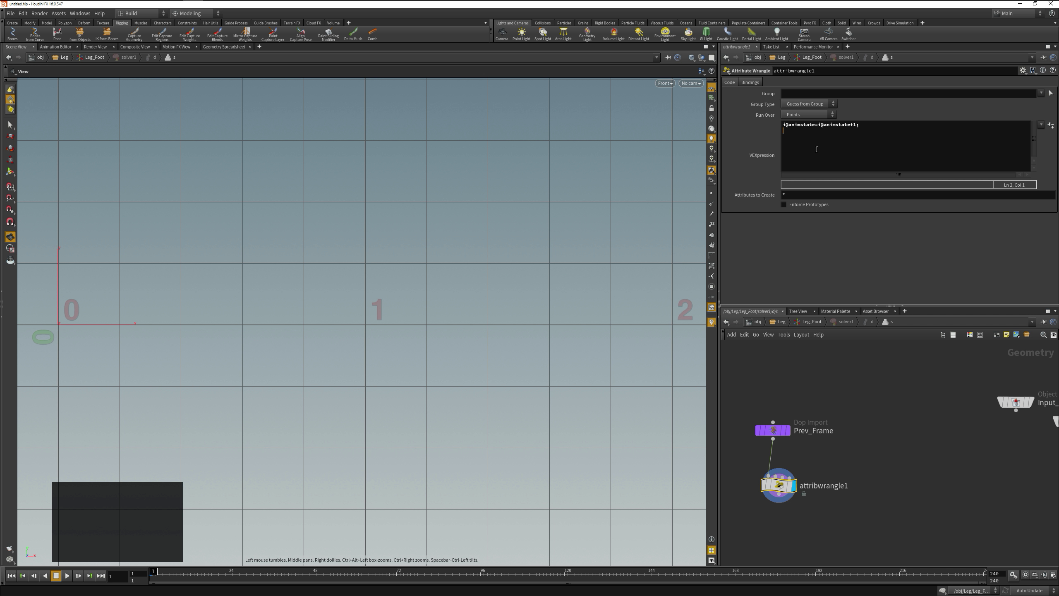
{"action": "type", "text": "v@P.x"}
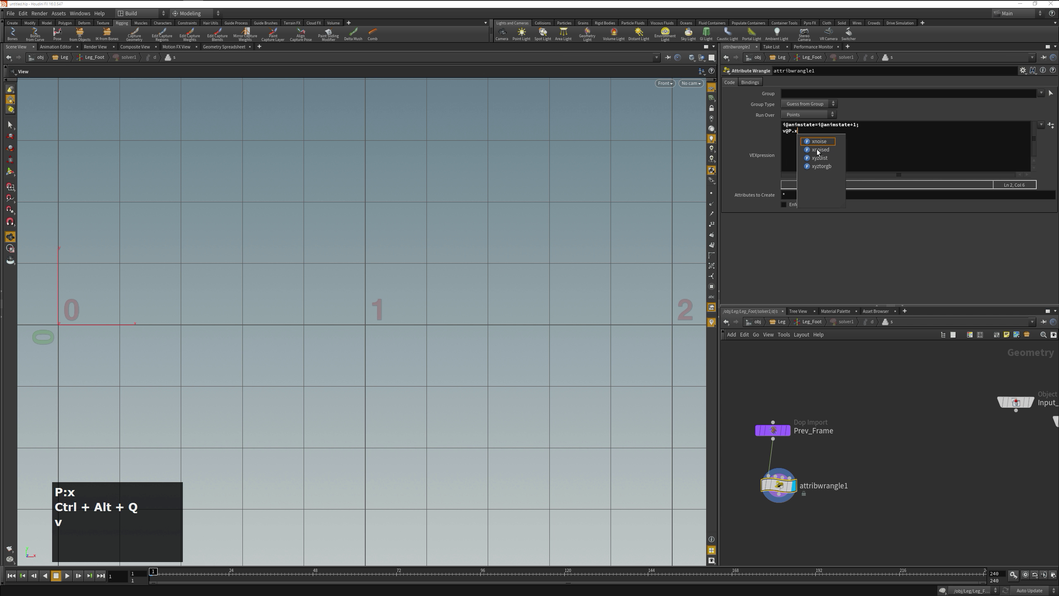
{"action": "type", "text": "=v@P.x+1;"}
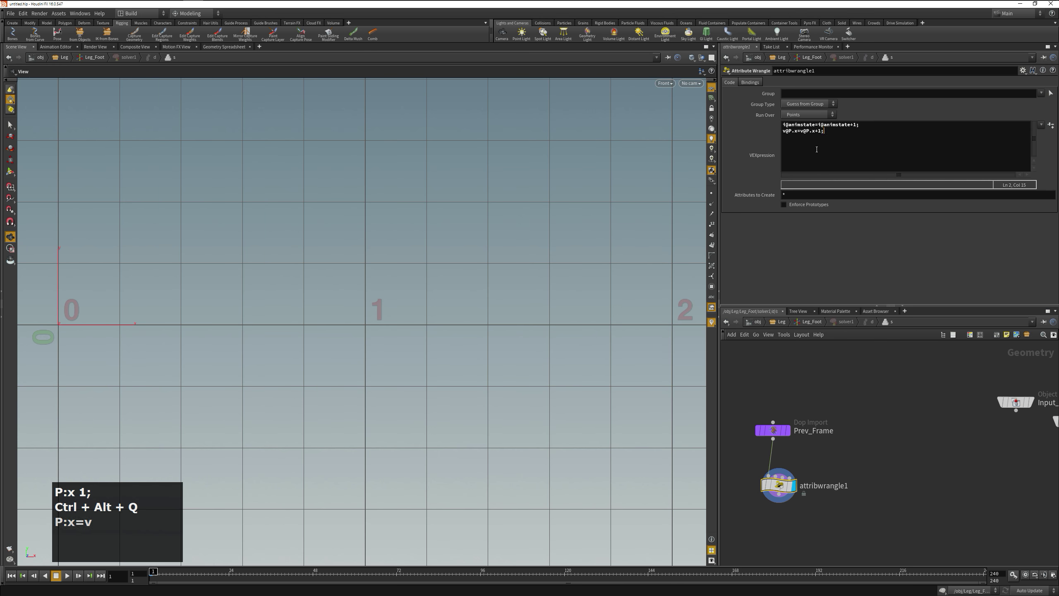
{"action": "left_click", "coordinate": [227, 48]}
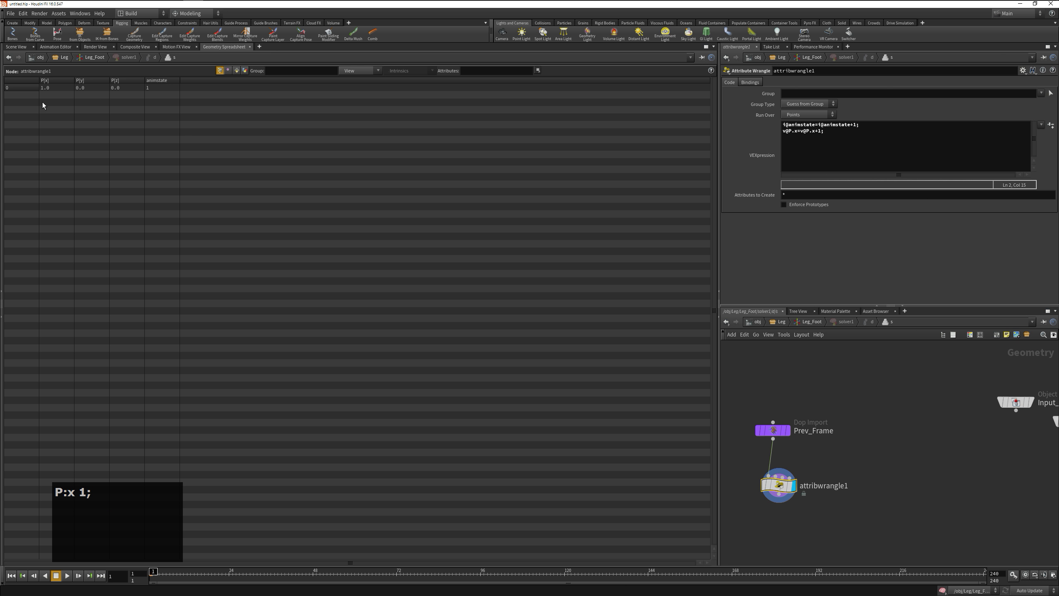
Go up to the Leg network, advance to frame 4, and compare Leg_Foot's solver point position with the leg in the viewport
{"action": "key", "text": "u"}
{"action": "key", "text": "u"}
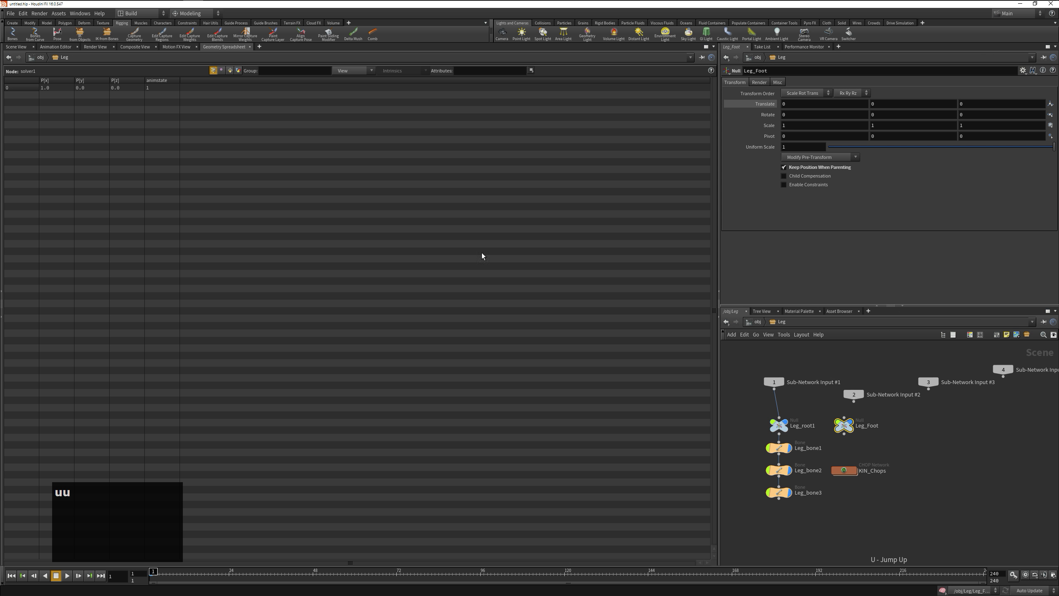
{"action": "left_click", "coordinate": [15, 46]}
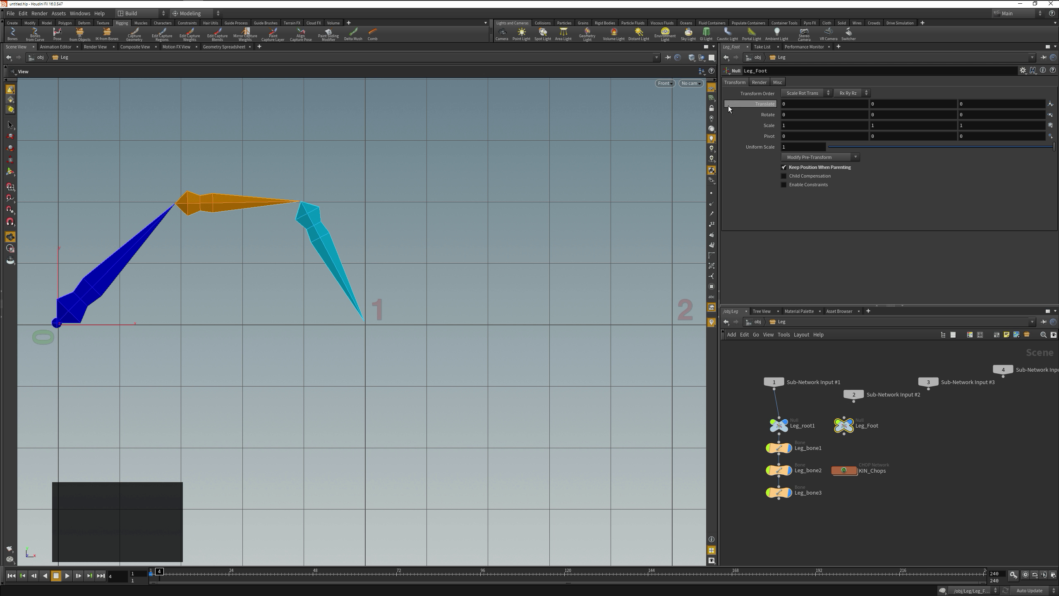
{"action": "double_click", "coordinate": [844, 426]}
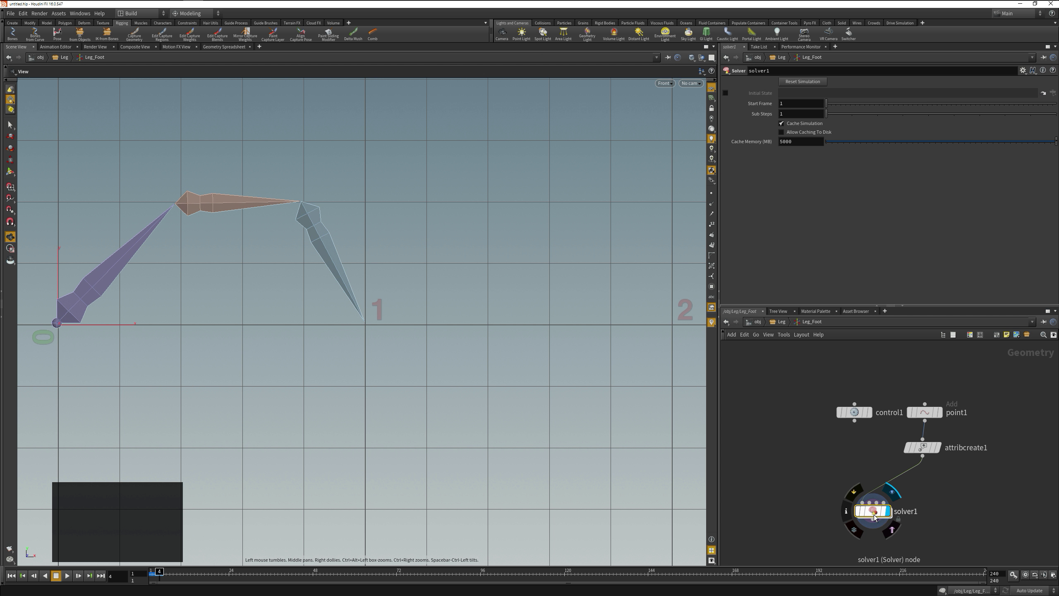
{"action": "left_click", "coordinate": [244, 48]}
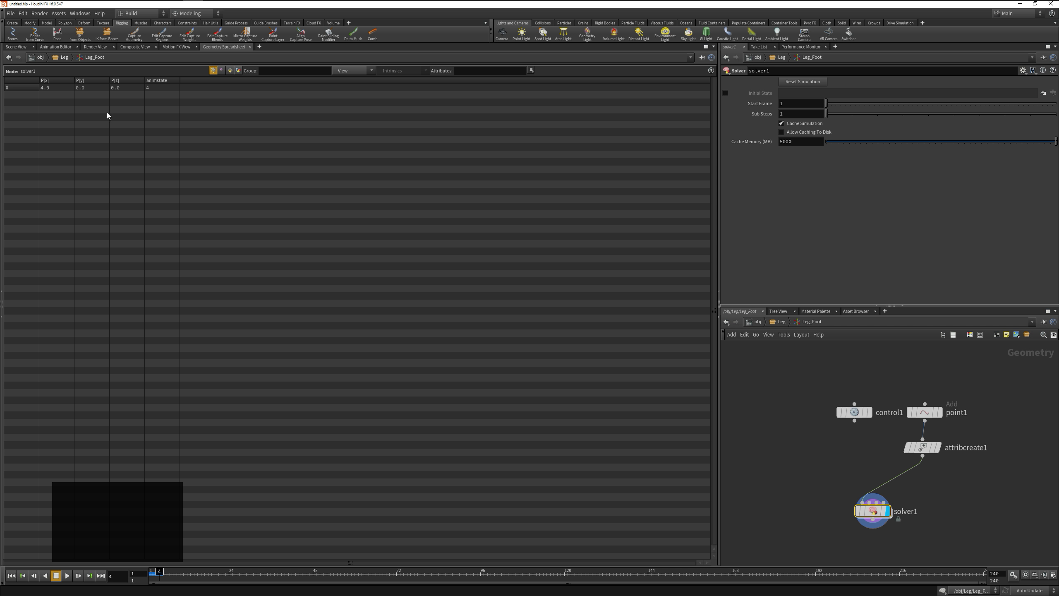
{"action": "left_click", "coordinate": [17, 46]}
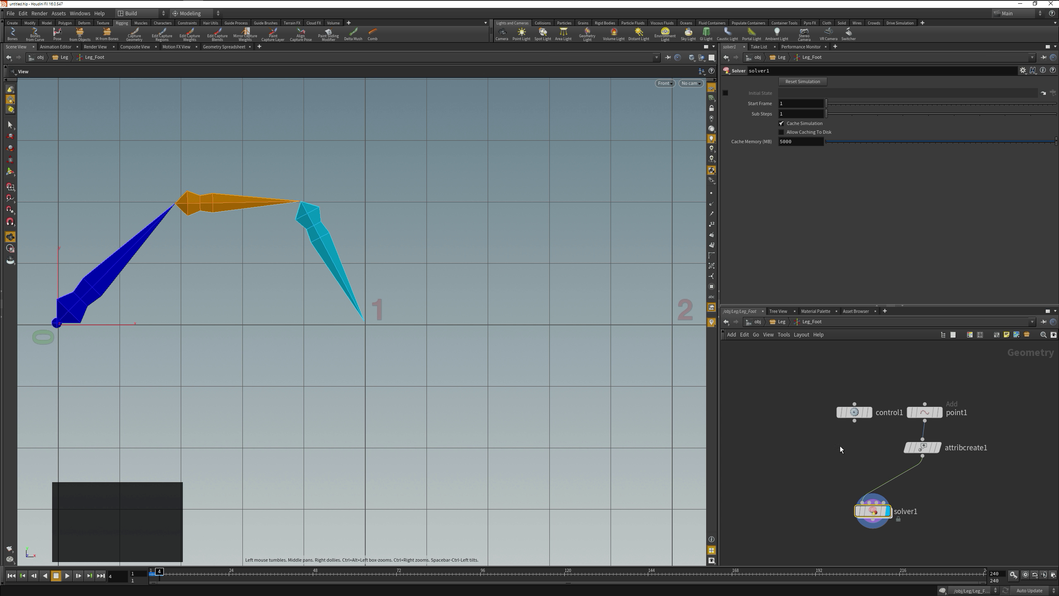
Return to the Leg network and begin Leg_Foot's X translation expression with point("
{"action": "key", "text": "u"}
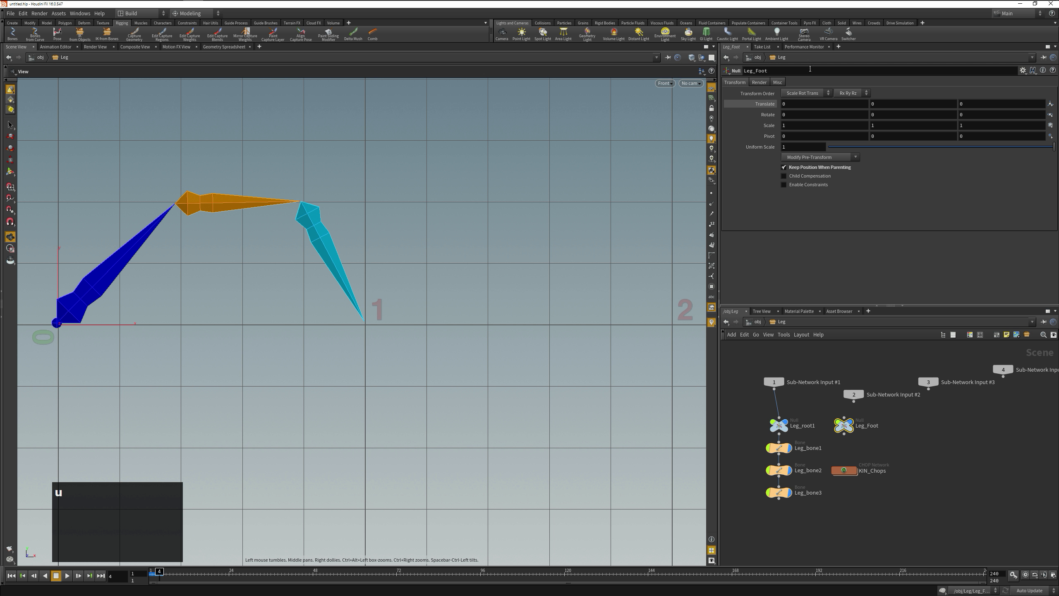
{"action": "left_click", "coordinate": [788, 103]}
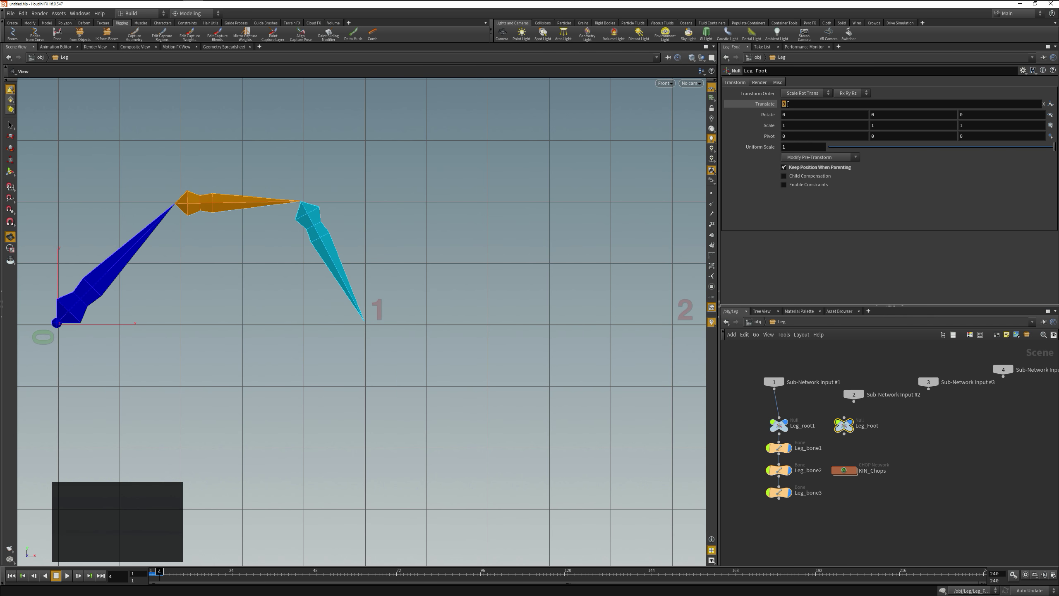
{"action": "type", "text": "point"}
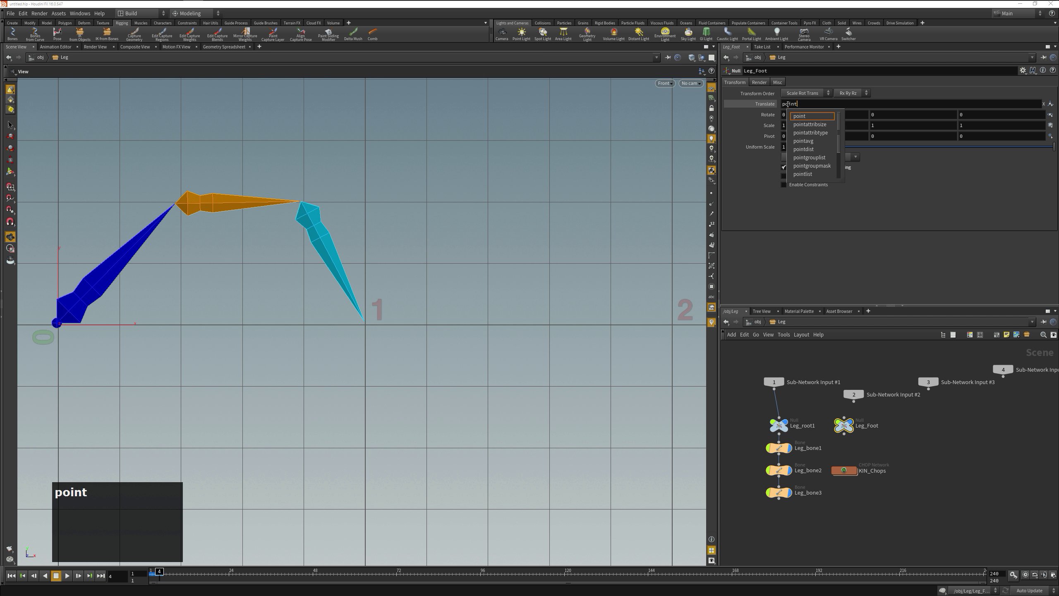
{"action": "type", "text": "(\""}
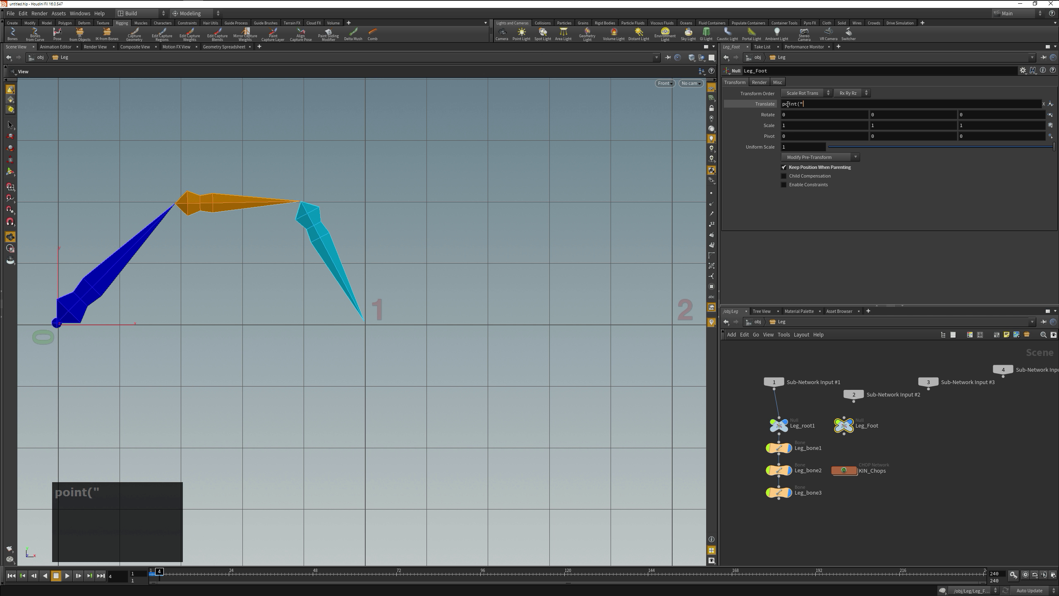
{"action": "type", "text": "Leg_foot"}
{"action": "key", "text": "ctrl+shift+Left"}
{"action": "key", "text": "shift+Right"}
{"action": "key", "text": "shift+Right"}
{"action": "key", "text": "shift+Right"}
{"action": "key", "text": "shift+Right"}
{"action": "key", "text": "shift+Right"}
{"action": "key", "text": "shift+Right"}
{"action": "key", "text": "shift+Right"}
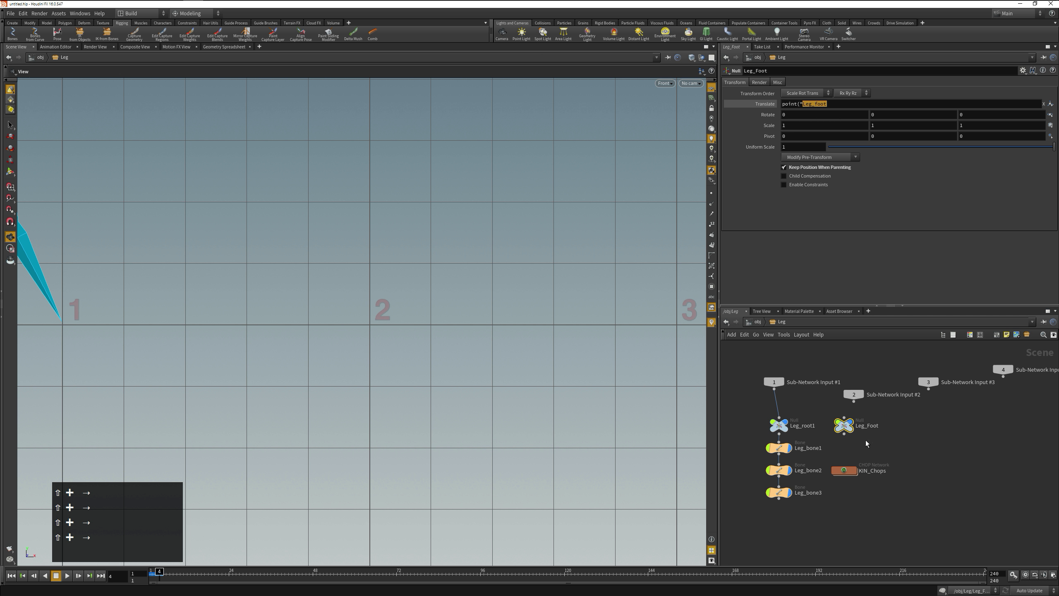
{"action": "left_click", "coordinate": [847, 428]}
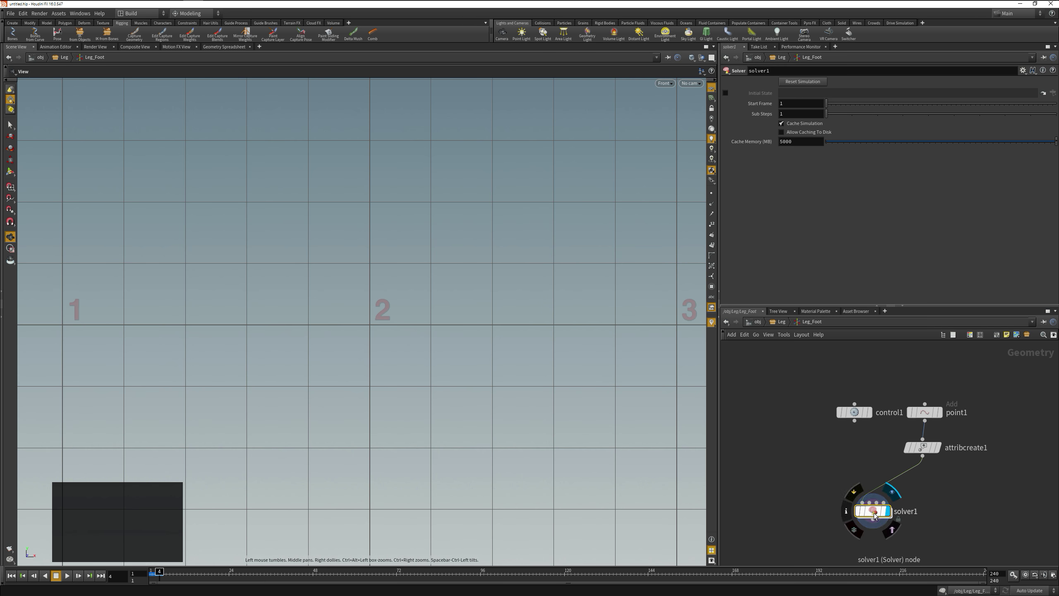
{"action": "key", "text": "u"}
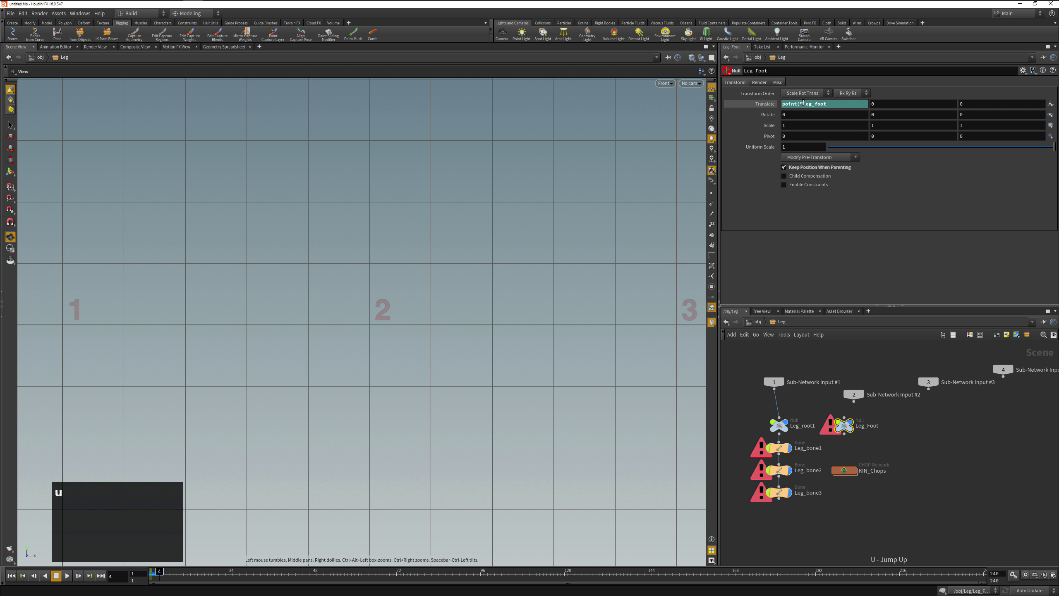
Complete Leg_Foot's X translation expression as point("solver1",0,"P",0)
{"action": "key", "text": "shift+End"}
{"action": "type", "text": "solver1"}
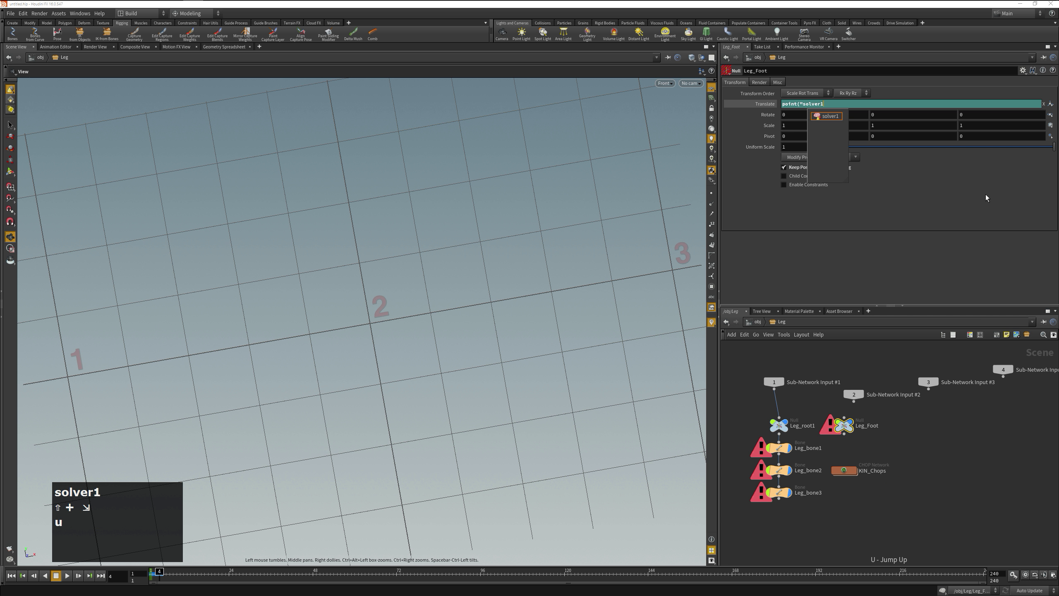
{"action": "type", "text": "\","}
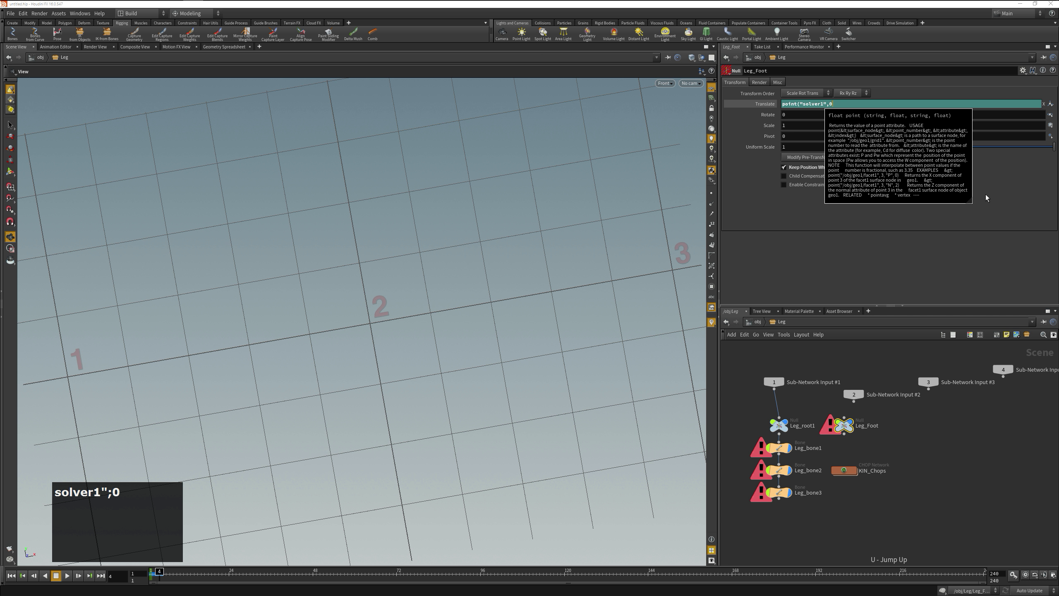
{"action": "type", "text": "0,\"P"}
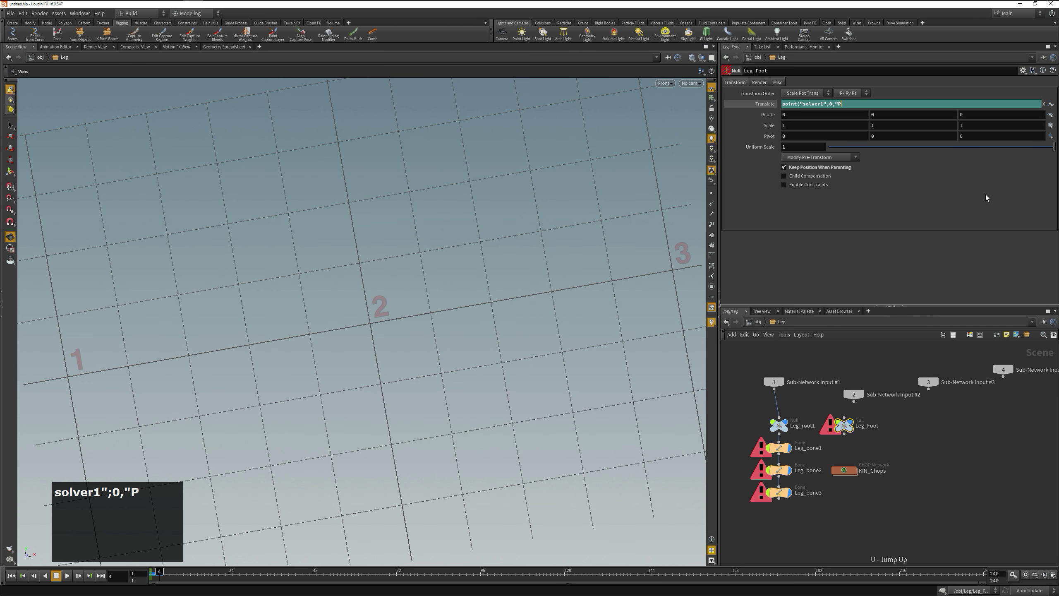
{"action": "type", "text": "\",0)"}
{"action": "key", "text": "Return"}
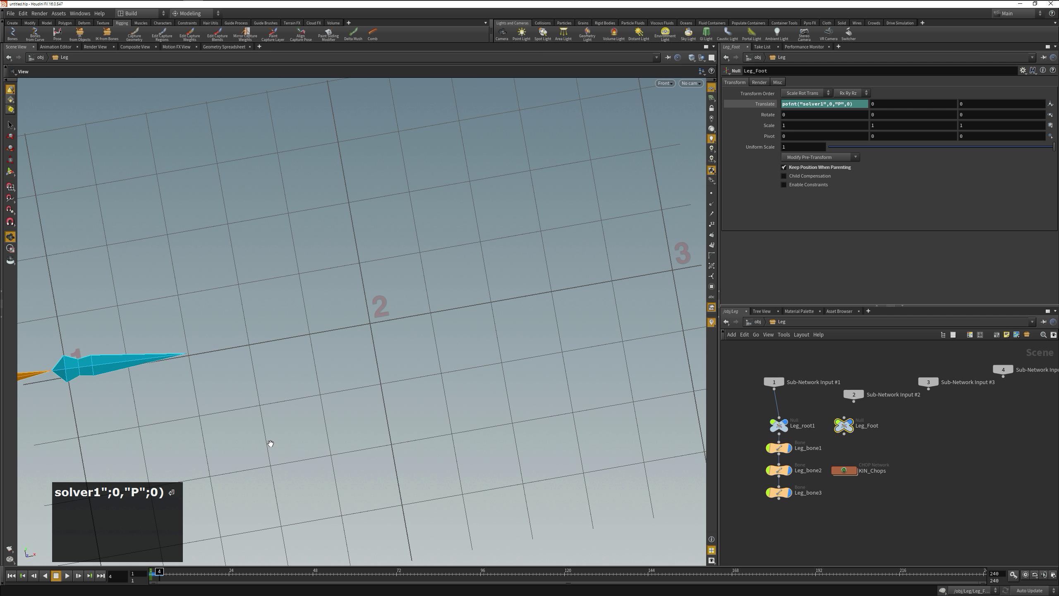
Frame the whole leg, rewind to frame 1, and step through the frames to check Leg_Foot's evaluated X translation
{"action": "key", "text": "h"}
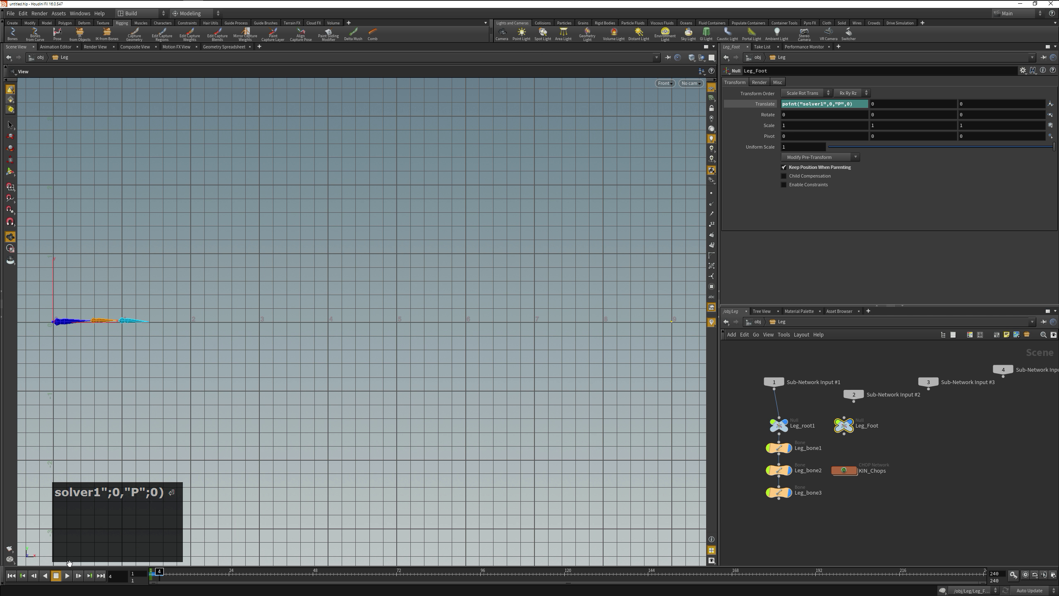
{"action": "left_click", "coordinate": [11, 576]}
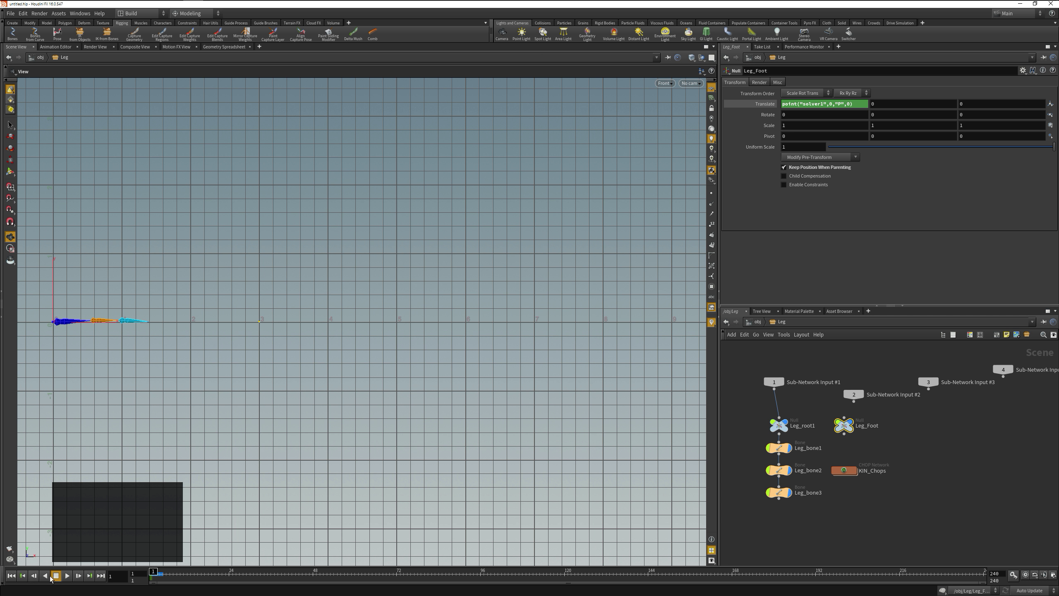
{"action": "left_click", "coordinate": [79, 576]}
{"action": "left_click", "coordinate": [79, 576]}
{"action": "left_click", "coordinate": [11, 576]}
{"action": "left_click", "coordinate": [756, 103]}
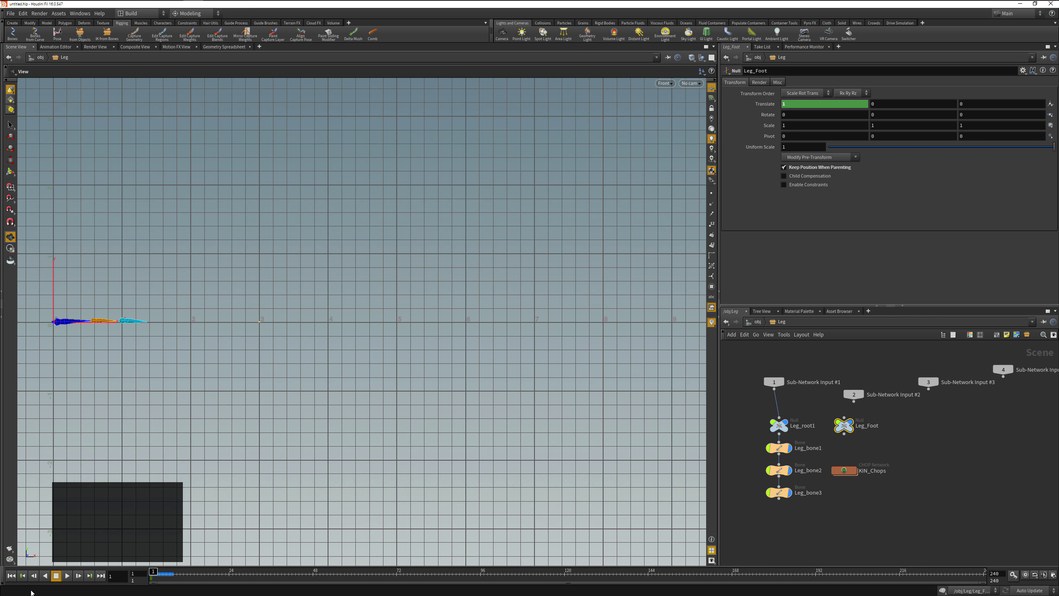
{"action": "left_click", "coordinate": [78, 576]}
{"action": "left_click", "coordinate": [78, 576]}
{"action": "left_click", "coordinate": [78, 577]}
{"action": "left_click", "coordinate": [78, 576]}
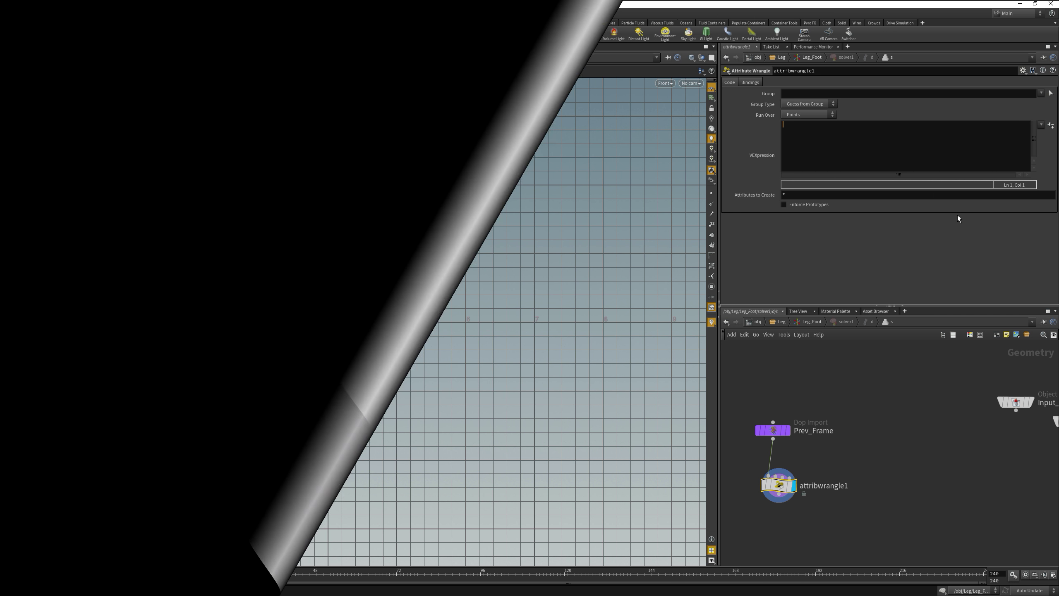
In attribwrangle1, write an if(i@animstate==0) block with empty braces and the comment "// Foot is on ground, not moving"
{"action": "type", "text": "if(i@animstate==0)"}
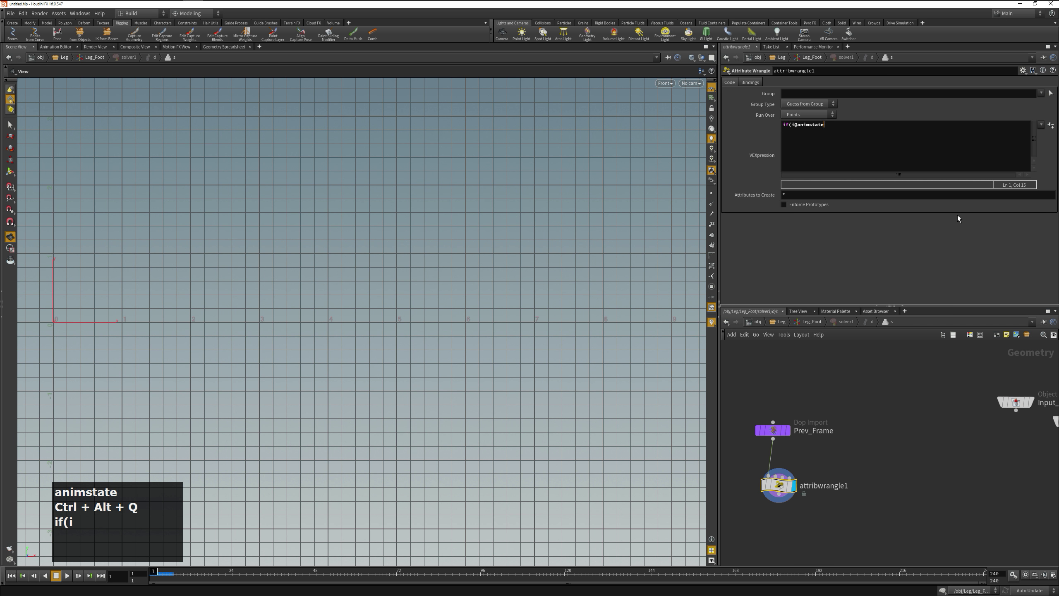
{"action": "key", "text": "Return"}
{"action": "key", "text": "Tab"}
{"action": "type", "text": "{"}
{"action": "key", "text": "Return"}
{"action": "key", "text": "Tab"}
{"action": "key", "text": "BackSpace"}
{"action": "key", "text": "BackSpace"}
{"action": "key", "text": "BackSpace"}
{"action": "type", "text": "}"}
{"action": "key", "text": "BackSpace"}
{"action": "key", "text": "BackSpace"}
{"action": "type", "text": "}"}
{"action": "key", "text": "Up"}
{"action": "key", "text": "Up"}
{"action": "key", "text": "End"}
{"action": "type", "text": "// "}
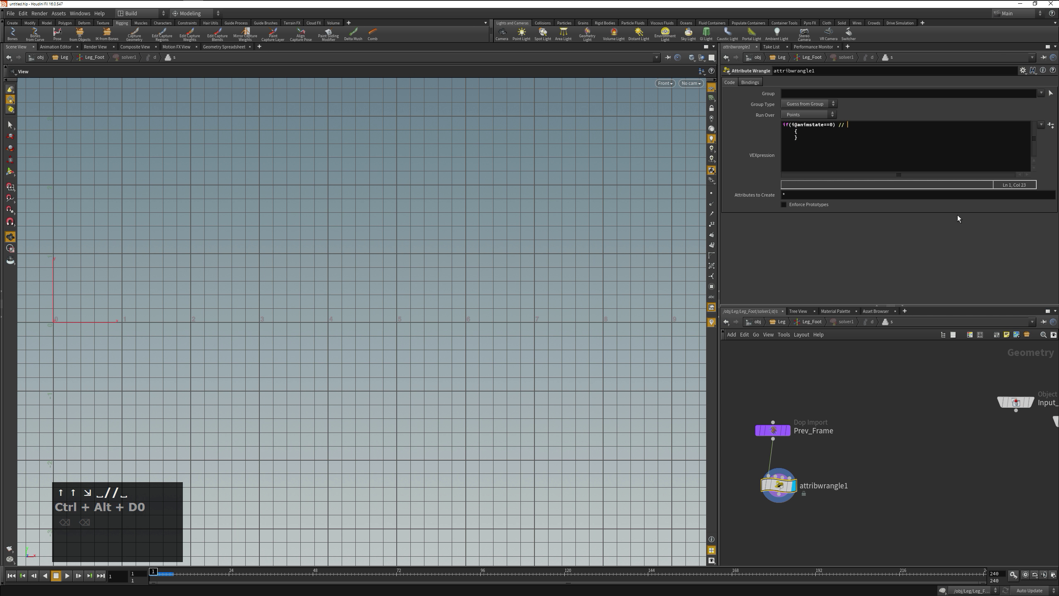
{"action": "type", "text": "Foot is on ground, not moving"}
Add an else branch with if(i@animstate==1), the comment "// Foot is in air, moving", and empty braces
{"action": "key", "text": "Down"}
{"action": "key", "text": "Down"}
{"action": "key", "text": "Return"}
{"action": "type", "text": "else"}
{"action": "key", "text": "Return"}
{"action": "key", "text": "shift+Home"}
{"action": "type", "text": "if(i"}
{"action": "key", "text": "ctrl+alt+q"}
{"action": "type", "text": "animstate==1) // Foot is in air, moving"}
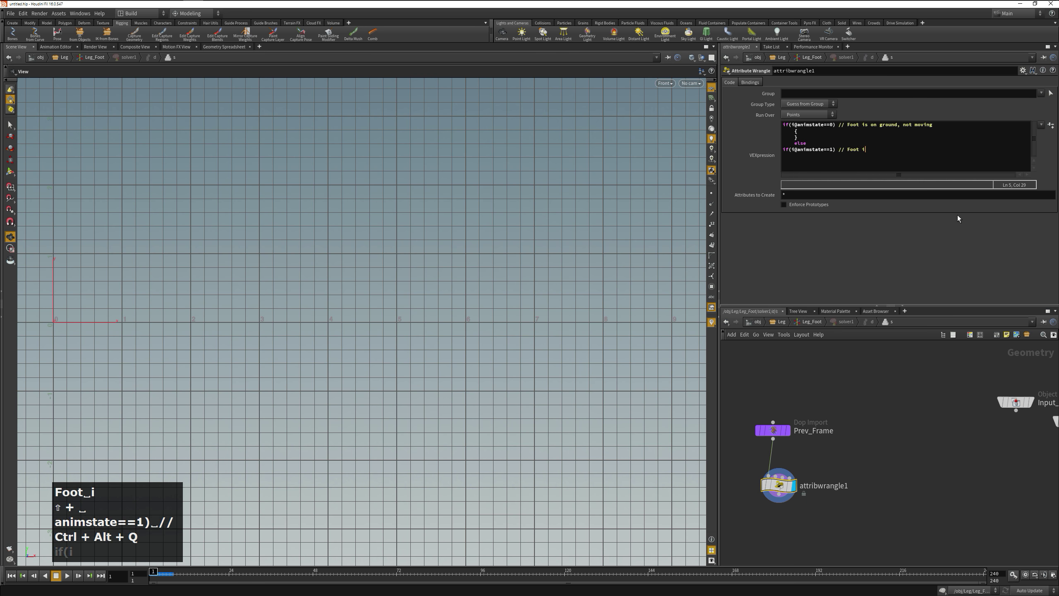
{"action": "key", "text": "Delete"}
{"action": "key", "text": "Return"}
{"action": "key", "text": "ctrl+alt+7"}
{"action": "key", "text": "BackSpace"}
{"action": "key", "text": "BackSpace"}
{"action": "key", "text": "BackSpace"}
{"action": "key", "text": "ctrl+alt+7"}
{"action": "key", "text": "BackSpace"}
{"action": "key", "text": "shift+Home"}
{"action": "key", "text": "Tab"}
{"action": "key", "text": "BackSpace"}
{"action": "key", "text": "Tab"}
{"action": "key", "text": "ctrl+alt+7"}
{"action": "key", "text": "Return"}
{"action": "key", "text": "ctrl+alt+0"}
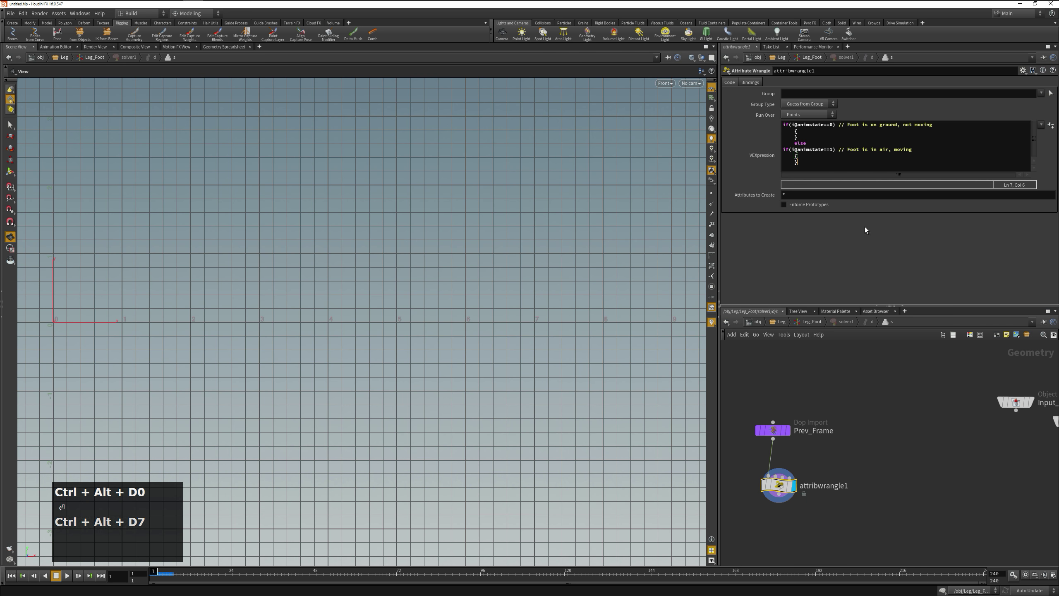
{"action": "key", "text": "Up"}
{"action": "key", "text": "Up"}
{"action": "key", "text": "Up"}
{"action": "key", "text": "Up"}
{"action": "key", "text": "Down"}
{"action": "key", "text": "Down"}
{"action": "key", "text": "Down"}
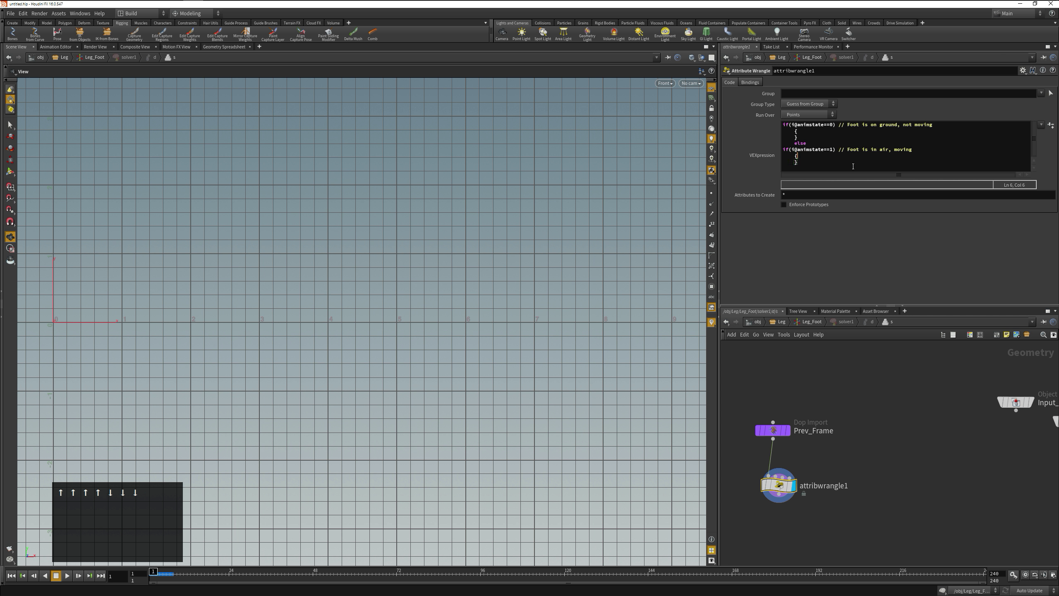
{"action": "key", "text": "Return"}
{"action": "type", "text": "v@P.y=v@P.y+"}
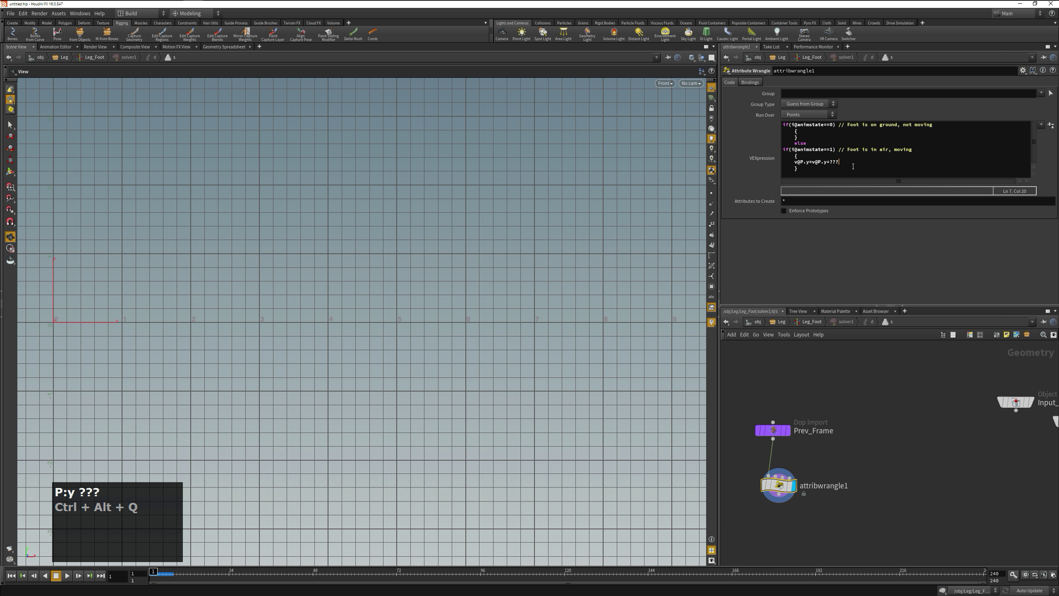
{"action": "type", "text": "0.1; // raise foot for now"}
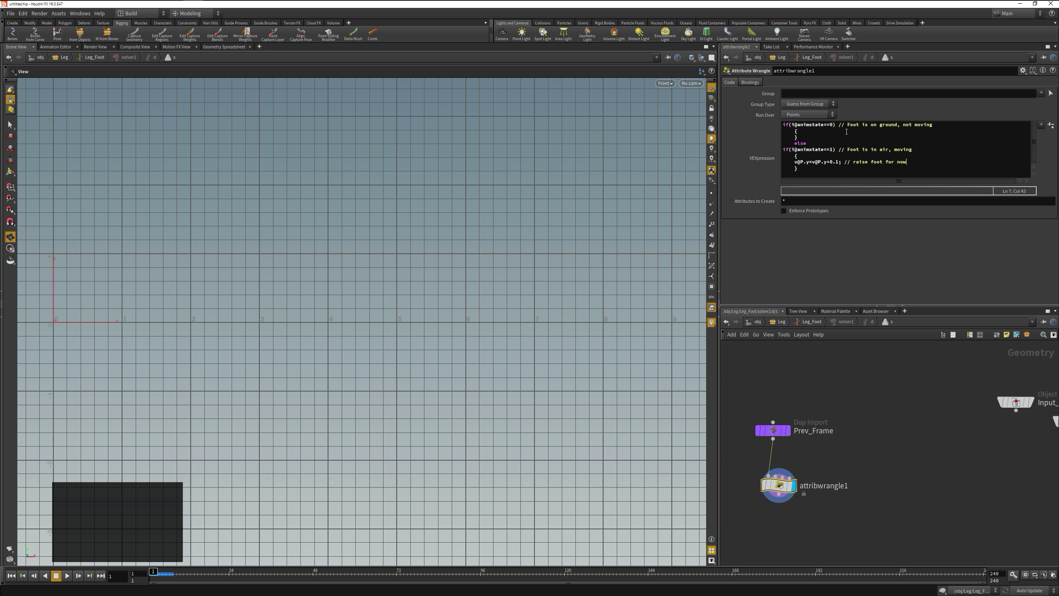
Add the comment "// check distance foot-body" inside the animstate==0 block
{"action": "left_click", "coordinate": [834, 131]}
{"action": "key", "text": "Return"}
{"action": "type", "text": "// check distance foot-body"}
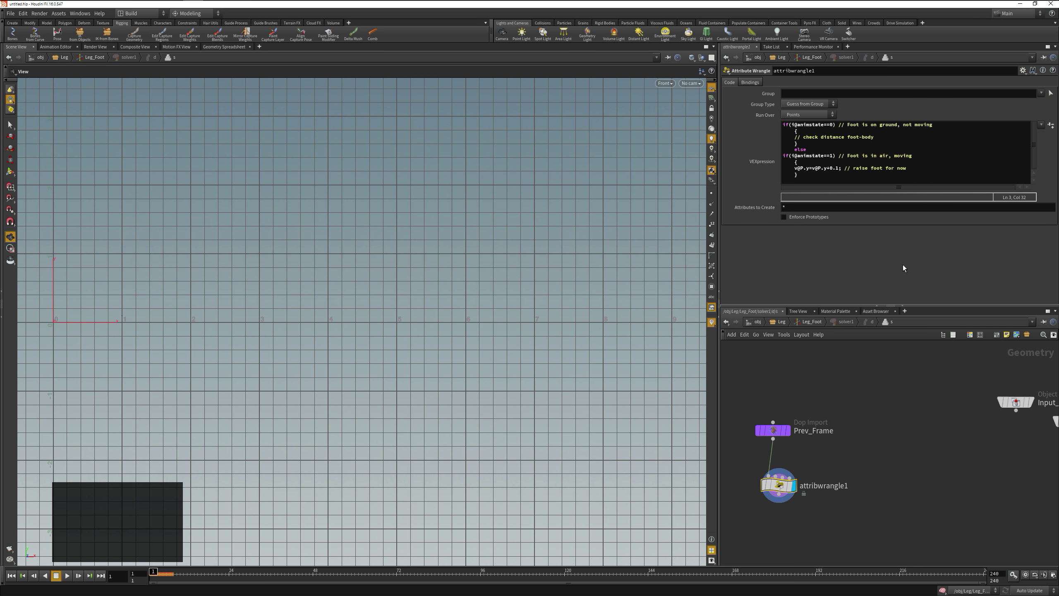
Go up to the Leg network, try moving Leg_root1 in the viewport, and undo the move
{"action": "key", "text": "u"}
{"action": "key", "text": "u"}
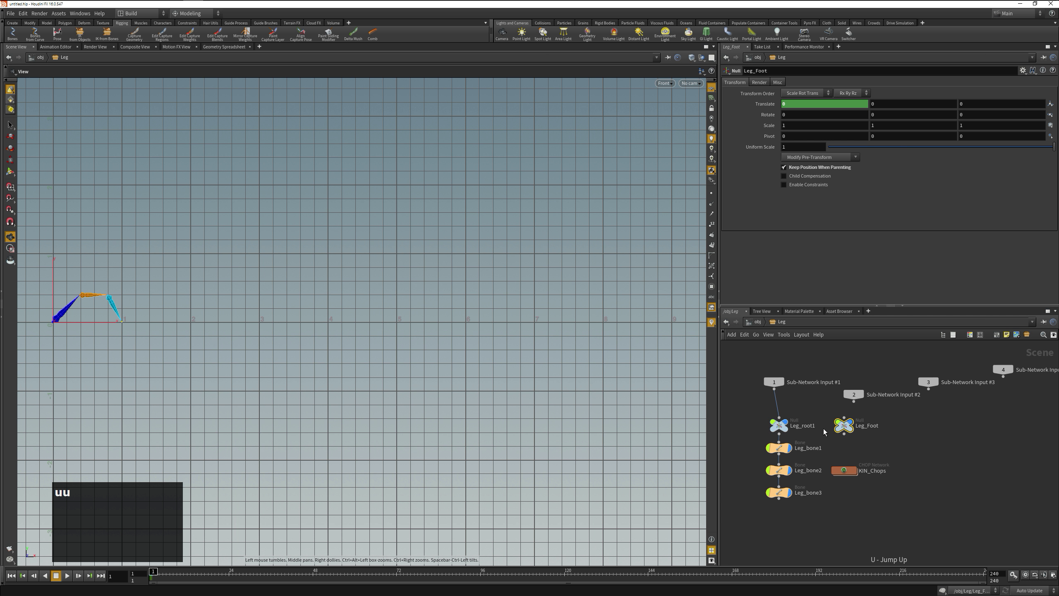
{"action": "key", "text": "u"}
{"action": "mouse_move", "coordinate": [938, 442]}
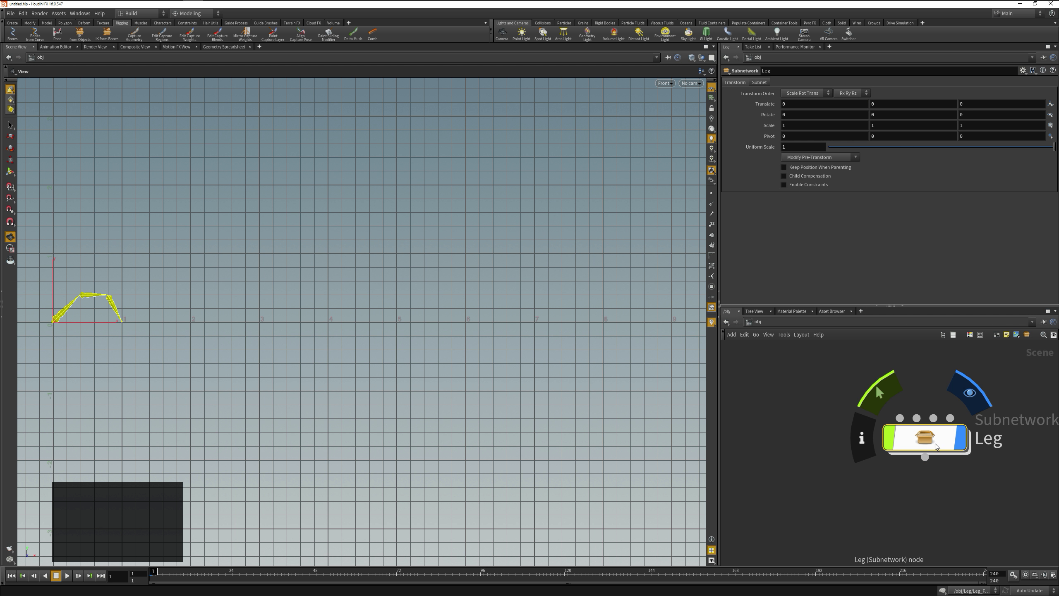
{"action": "key", "text": "i"}
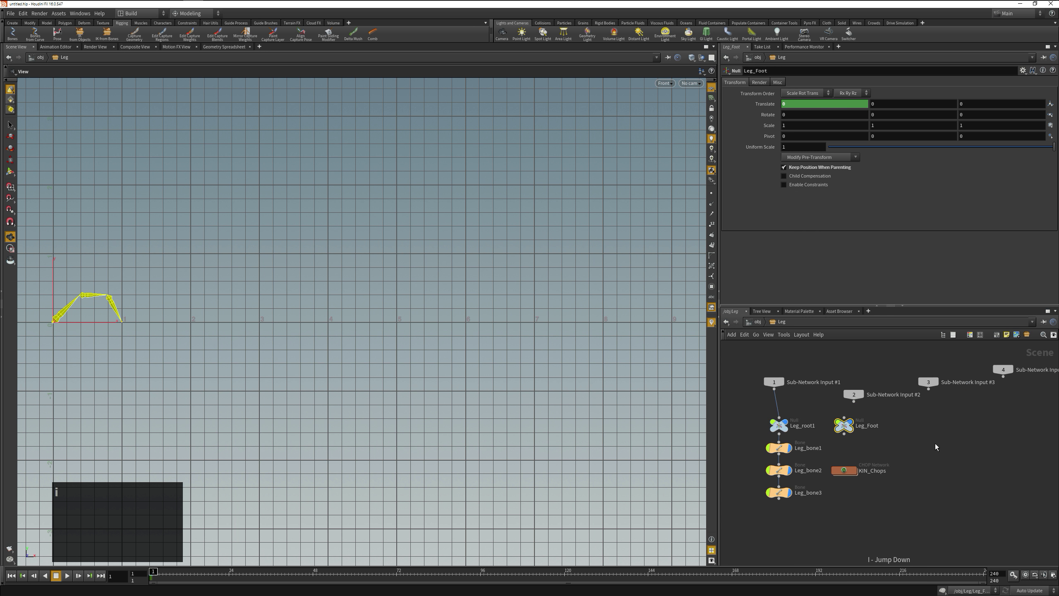
{"action": "left_click", "coordinate": [776, 432]}
{"action": "key", "text": "t"}
{"action": "left_click_drag", "start_coordinate": [95, 247], "coordinate": [108, 274]}
{"action": "key", "text": "ctrl+z"}
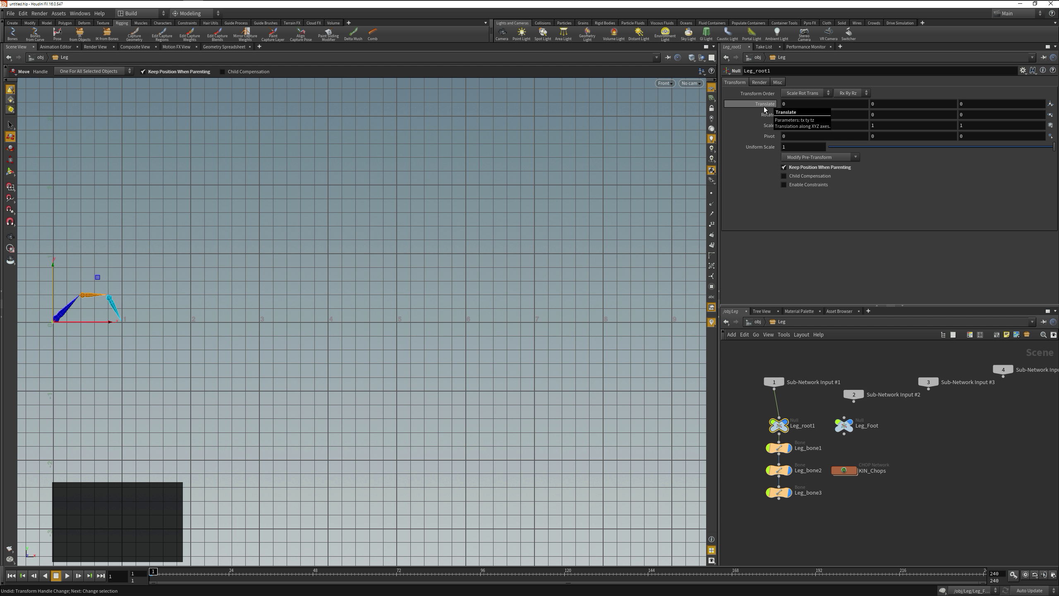
Return to attribwrangle1 inside solver1 and paste Leg_root1's translation as a relative reference on a new line in the animstate==0 block
{"action": "double_click", "coordinate": [845, 425]}
{"action": "double_click", "coordinate": [882, 514]}
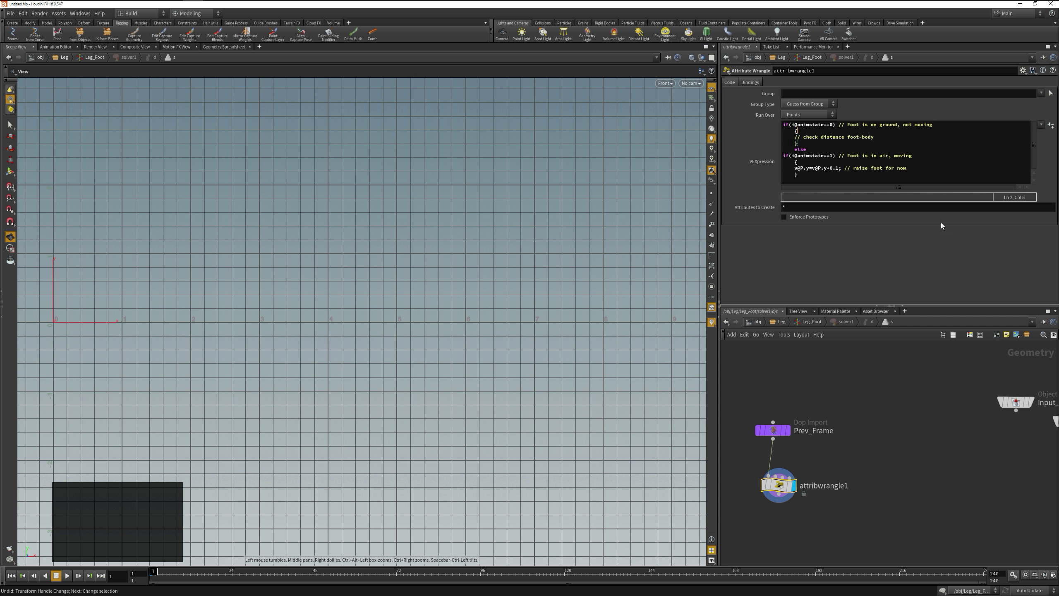
{"action": "right_click", "coordinate": [825, 136]}
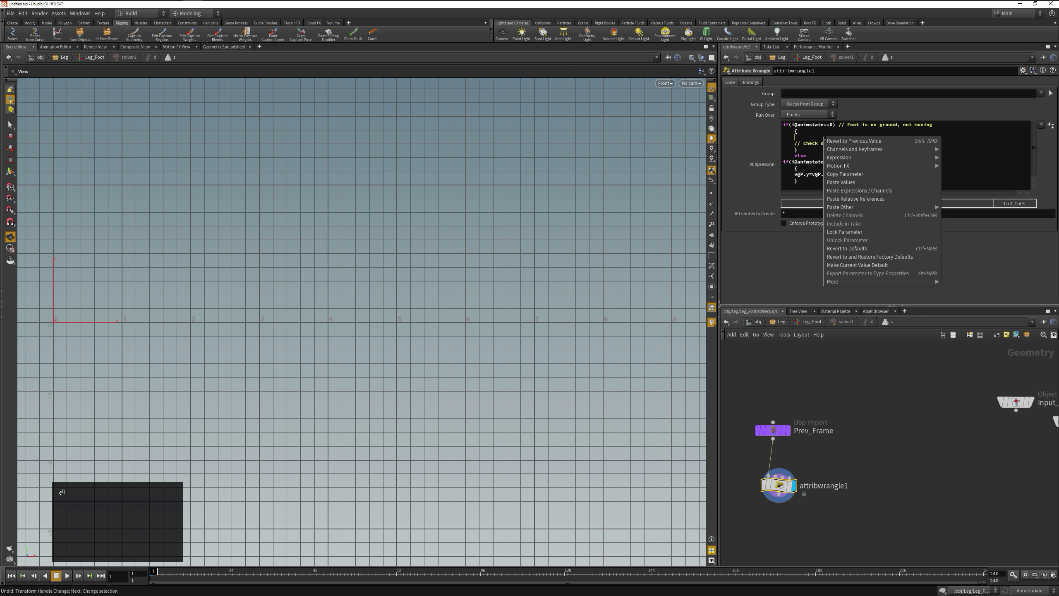
{"action": "left_click", "coordinate": [868, 200]}
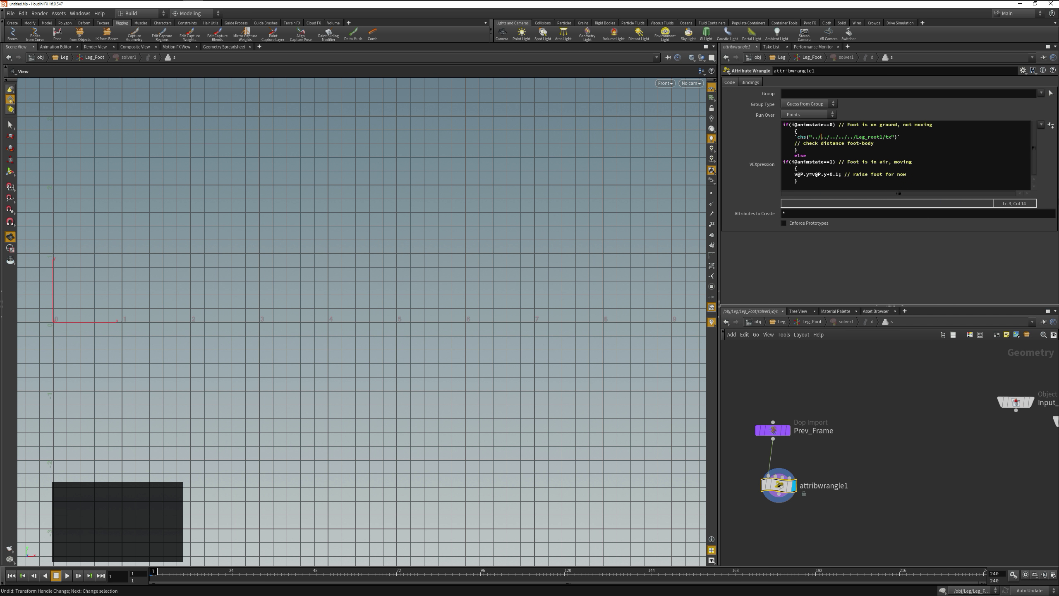
Declare vector rootposition; at the start of the wrangle code, separated from the if block by an empty line
{"action": "key", "text": "ctrl+Home"}
{"action": "key", "text": "Return"}
{"action": "key", "text": "Return"}
{"action": "key", "text": "Up"}
{"action": "key", "text": "Up"}
{"action": "type", "text": "vector rootposition;"}
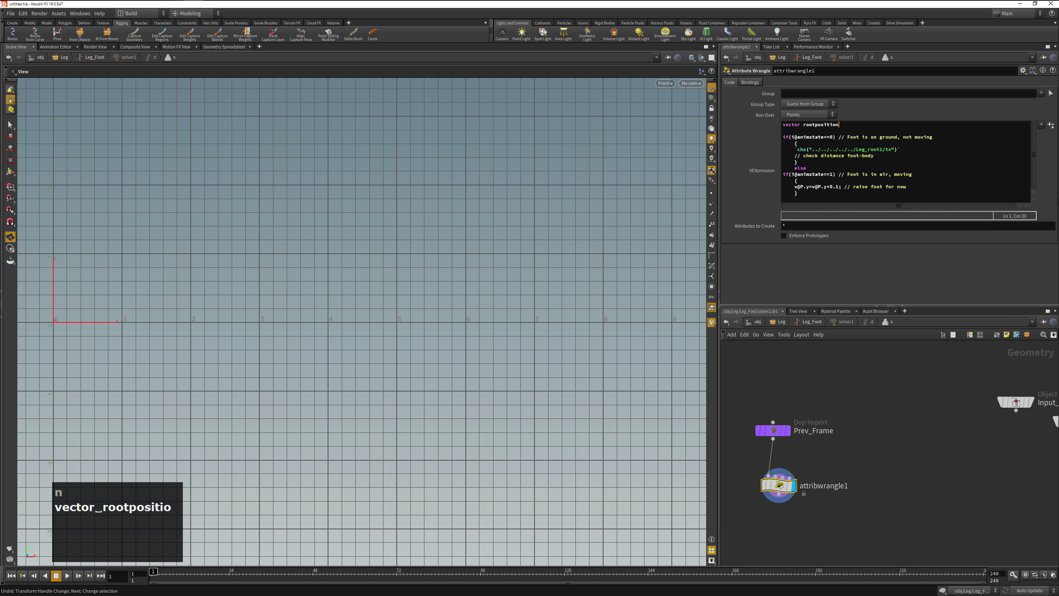
Assign rootposition.x, .y and .z with chf() from "../../../../../Leg_root1/tx", ty and tz, removing the pasted reference from the if block
{"action": "key", "text": "Return"}
{"action": "type", "text": "rootposition.x=chf("}
{"action": "key", "text": "Down"}
{"action": "key", "text": "Down"}
{"action": "key", "text": "Down"}
{"action": "key", "text": "Down"}
{"action": "key", "text": "Right"}
{"action": "key", "text": "Right"}
{"action": "key", "text": "Right"}
{"action": "key", "text": "Right"}
{"action": "key", "text": "shift+End"}
{"action": "key", "text": "shift+Left"}
{"action": "key", "text": "ctrl+x"}
{"action": "key", "text": "Delete"}
{"action": "key", "text": "Up"}
{"action": "key", "text": "Up"}
{"action": "key", "text": "Up"}
{"action": "key", "text": "Up"}
{"action": "key", "text": "ctrl+v"}
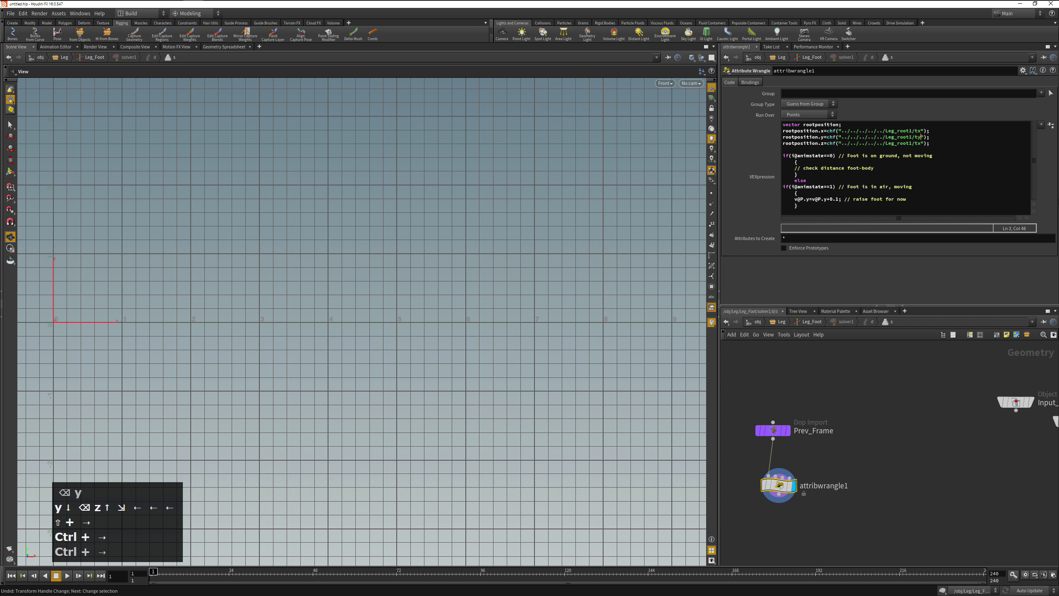
{"action": "key", "text": "Down"}
{"action": "key", "text": "BackSpace"}
{"action": "type", "text": "z"}
Declare float footrootdistance=0; on its own line below the rootposition assignments
{"action": "left_click", "coordinate": [803, 174]}
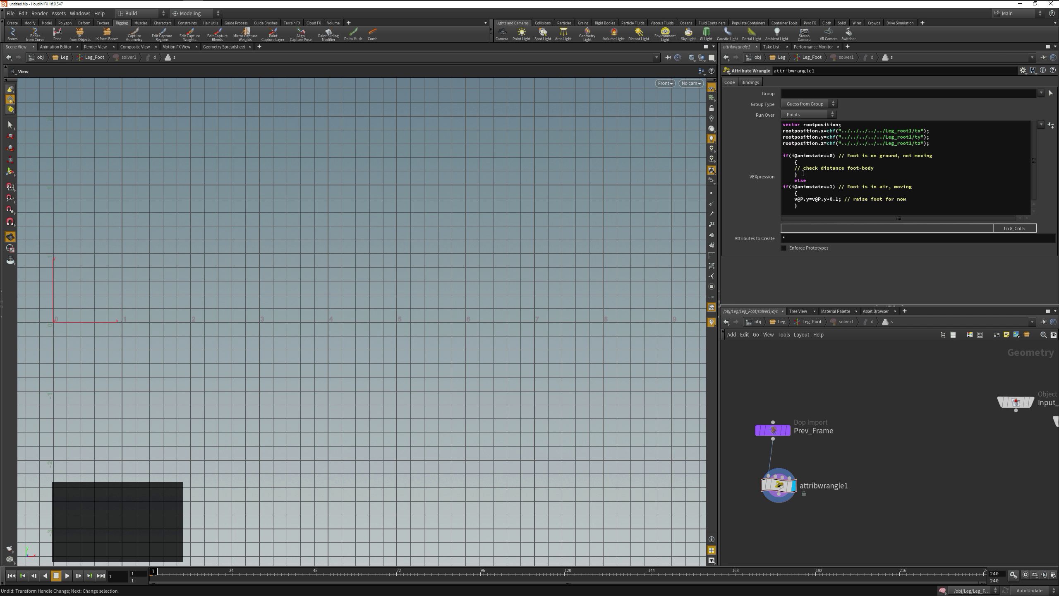
{"action": "key", "text": "Up"}
{"action": "key", "text": "Up"}
{"action": "key", "text": "Up"}
{"action": "key", "text": "Return"}
{"action": "key", "text": "Return"}
{"action": "key", "text": "Up"}
{"action": "type", "text": "float distance"}
{"action": "key", "text": "ctrl+Left"}
{"action": "type", "text": "footroot"}
{"action": "key", "text": "End"}
{"action": "type", "text": "=0;"}
In the animstate==0 block, assign footrootdistance=length(rootposition-v@P); in front of the distance-check comment
{"action": "key", "text": "Down"}
{"action": "key", "text": "Down"}
{"action": "key", "text": "Down"}
{"action": "key", "text": "Down"}
{"action": "key", "text": "Left"}
{"action": "type", "text": "footrootdistance=len"}
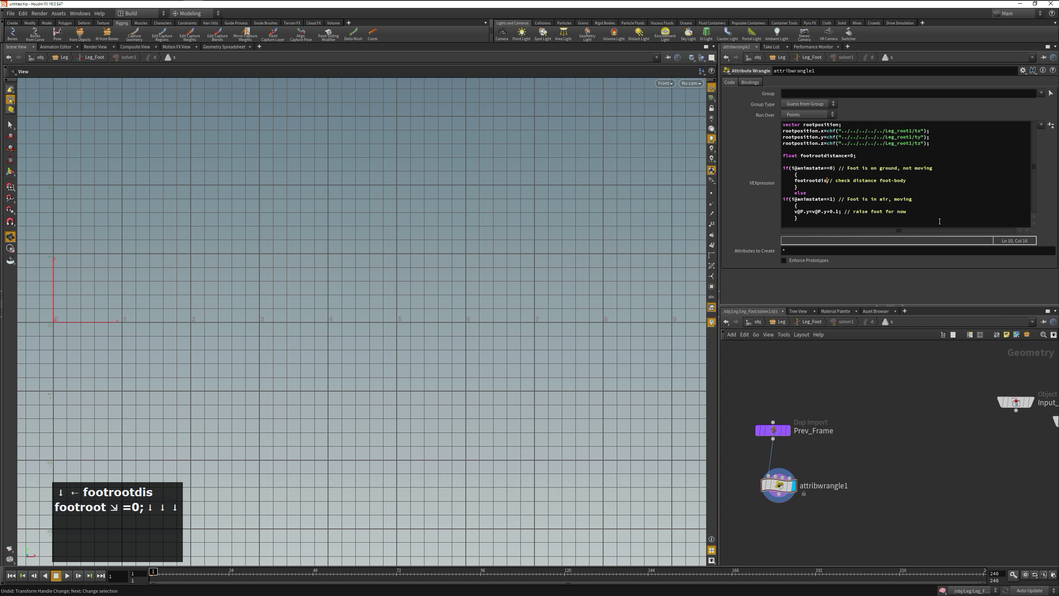
{"action": "type", "text": "gth(rootposition-v@P"}
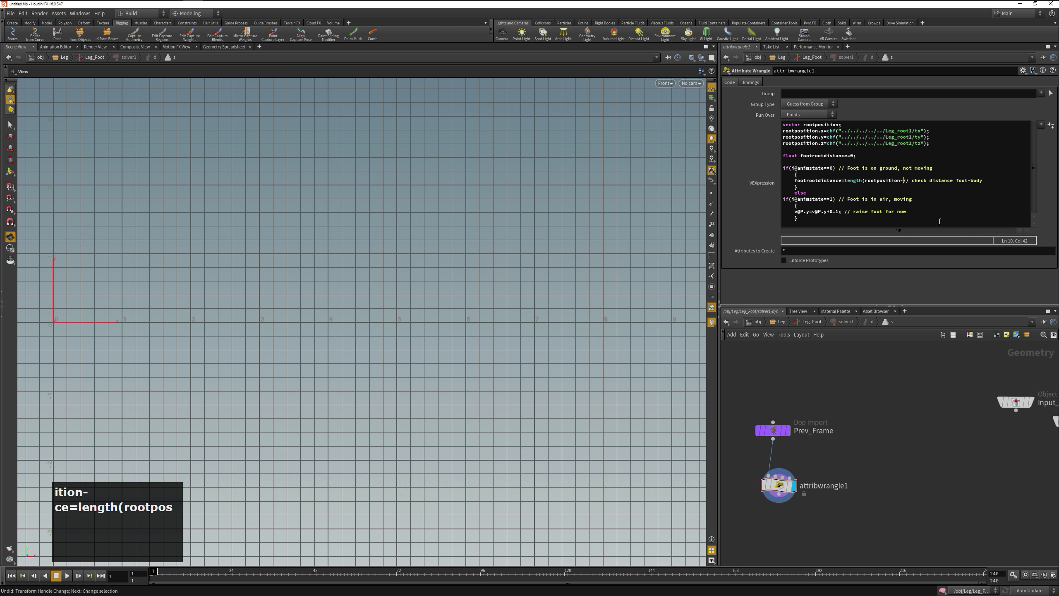
{"action": "type", "text": ");"}
Add printf("distance is now %f\n",footrootdistance); on a new line below the footrootdistance assignment
{"action": "key", "text": "End"}
{"action": "key", "text": "Return"}
{"action": "key", "text": "Home"}
{"action": "type", "text": "printf(\"distance is now %f\\n\",f"}
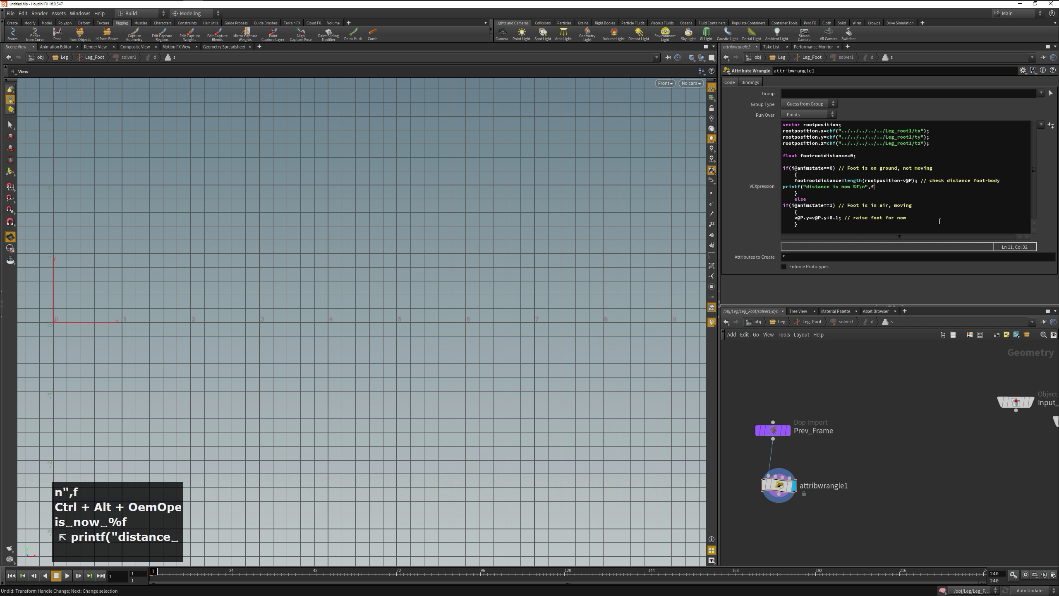
{"action": "type", "text": "ootrootdistance);"}
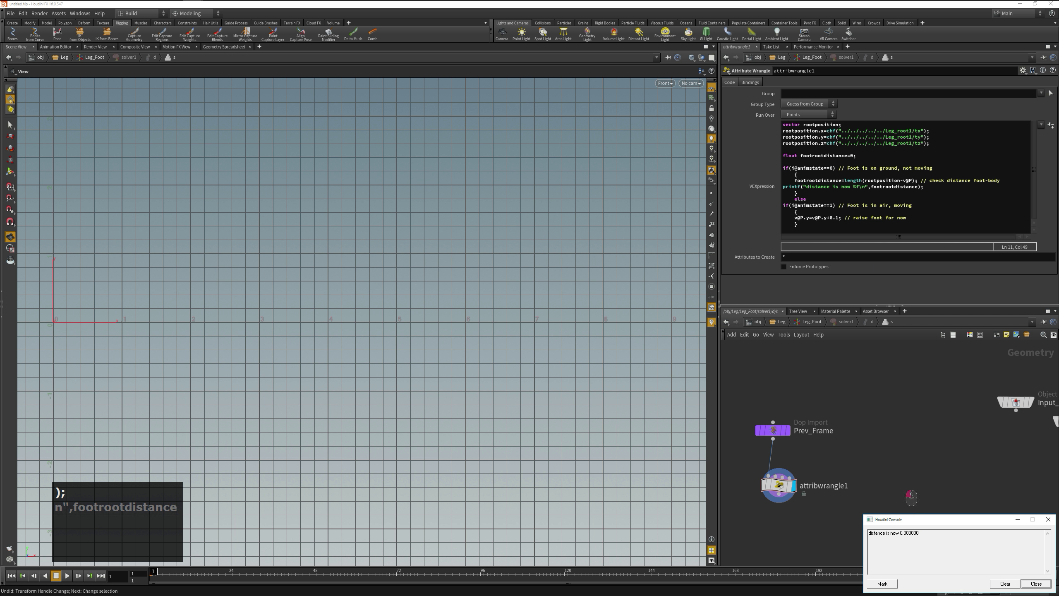
Move the console off the network, go up to solver1 and advance five frames to check the printed distance
{"action": "left_click_drag", "start_coordinate": [914, 520], "coordinate": [313, 252]}
{"action": "left_click", "coordinate": [881, 421]}
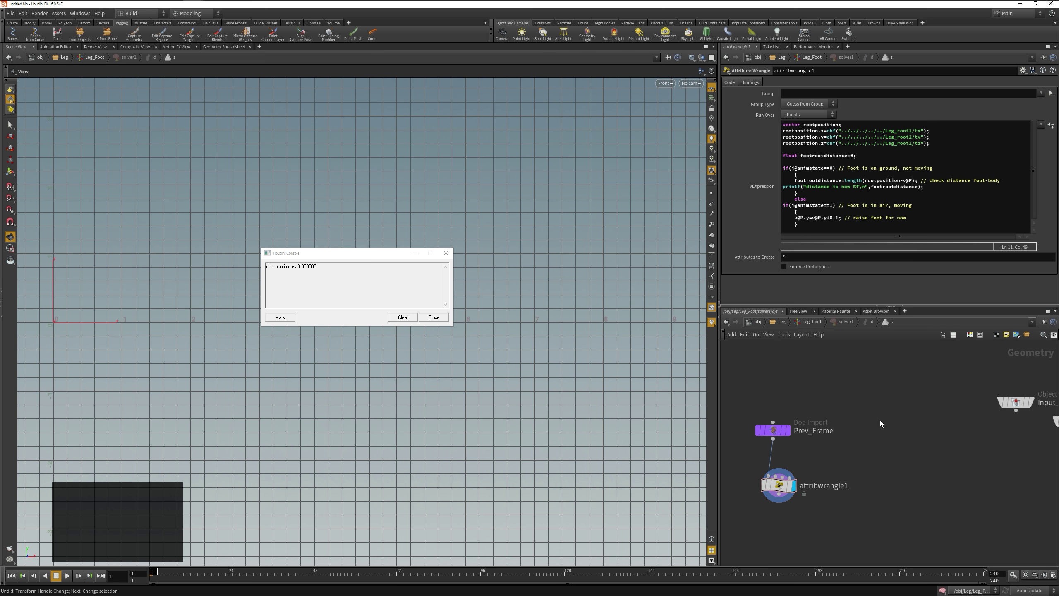
{"action": "key", "text": "u"}
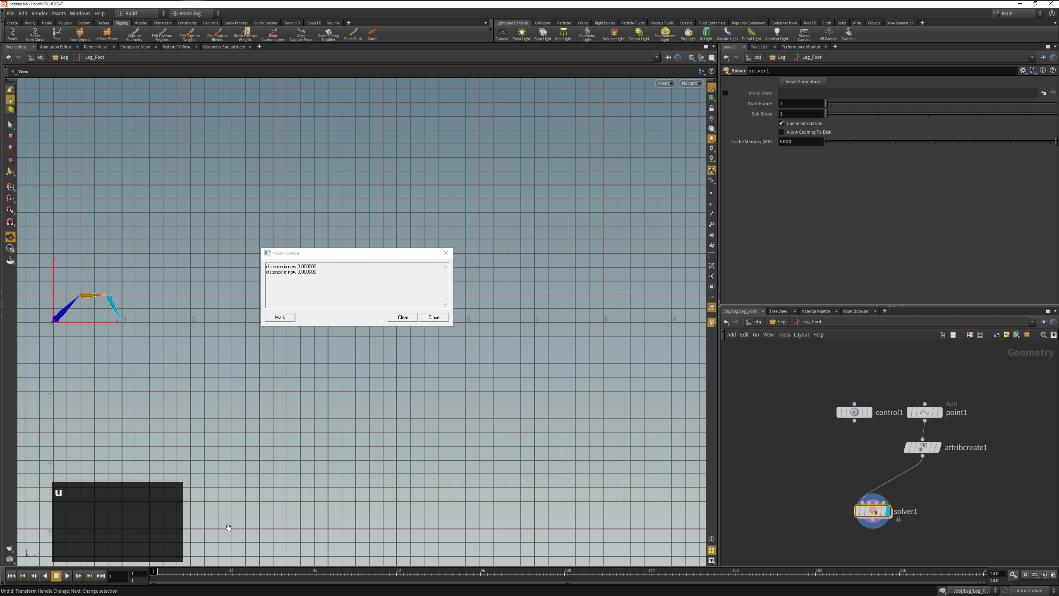
{"action": "left_click", "coordinate": [83, 574]}
{"action": "left_click", "coordinate": [83, 574]}
{"action": "left_click", "coordinate": [83, 574]}
{"action": "left_click", "coordinate": [83, 574]}
{"action": "left_click", "coordinate": [83, 574]}
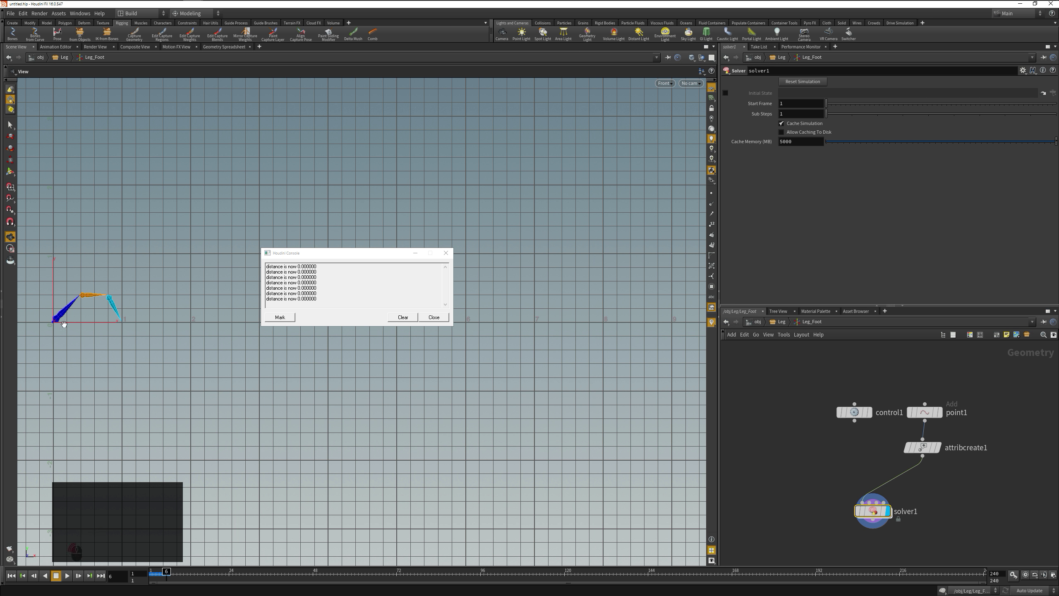
Test the distance output by moving Leg_root1 to about X 0.52, Y 0.02, clear the console and reset the translation
{"action": "key", "text": "u"}
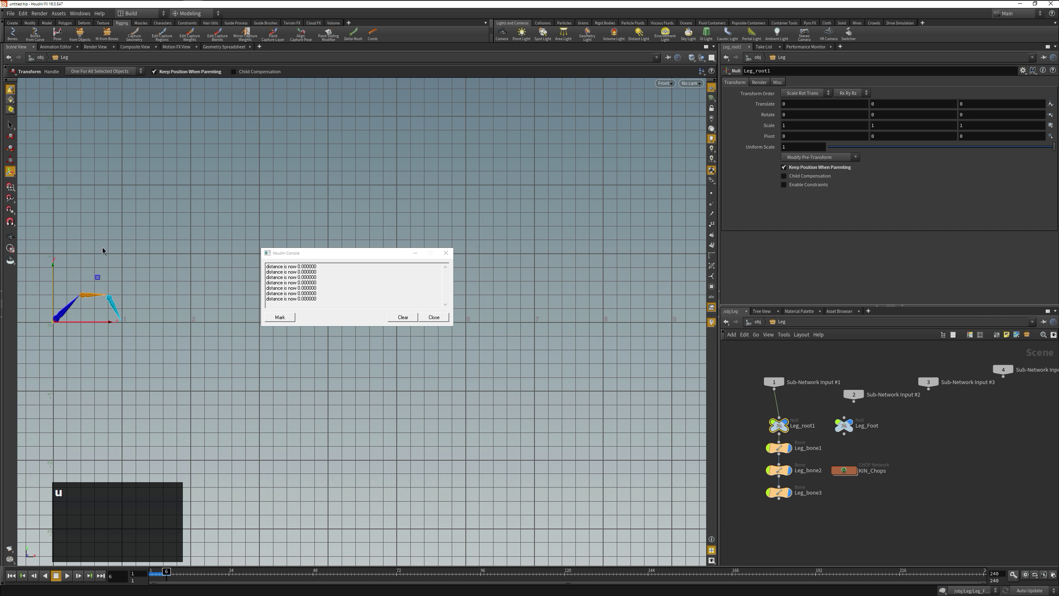
{"action": "mouse_move", "coordinate": [97, 277]}
{"action": "left_mouse_down"}
{"action": "mouse_move", "coordinate": [75, 274]}
{"action": "mouse_move", "coordinate": [158, 279]}
{"action": "mouse_move", "coordinate": [76, 271]}
{"action": "mouse_move", "coordinate": [131, 277]}
{"action": "mouse_move", "coordinate": [96, 251]}
{"action": "mouse_move", "coordinate": [98, 275]}
{"action": "left_mouse_up"}
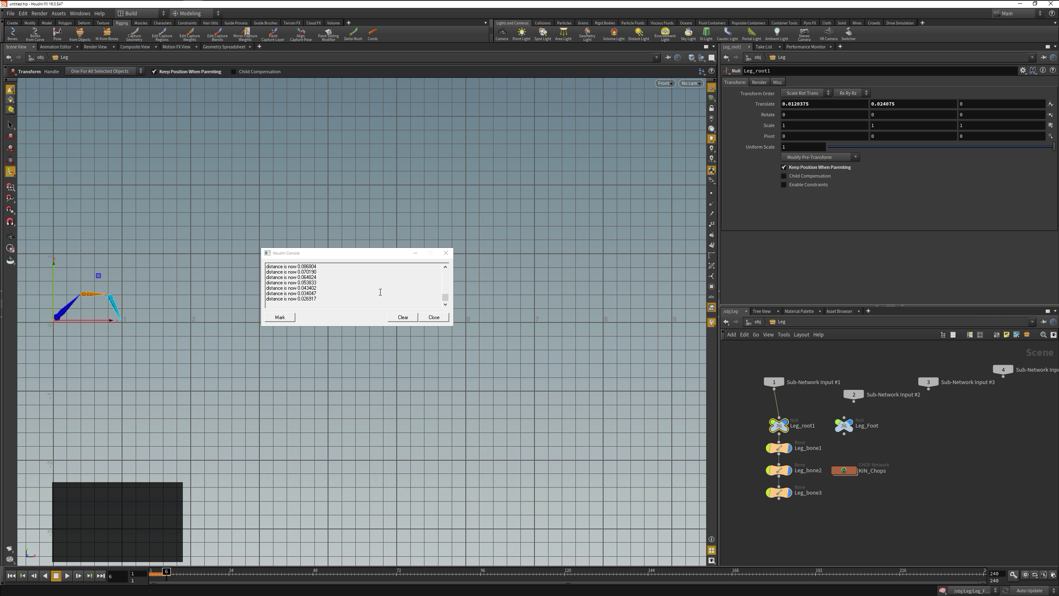
{"action": "left_click_drag", "start_coordinate": [109, 321], "coordinate": [146, 351]}
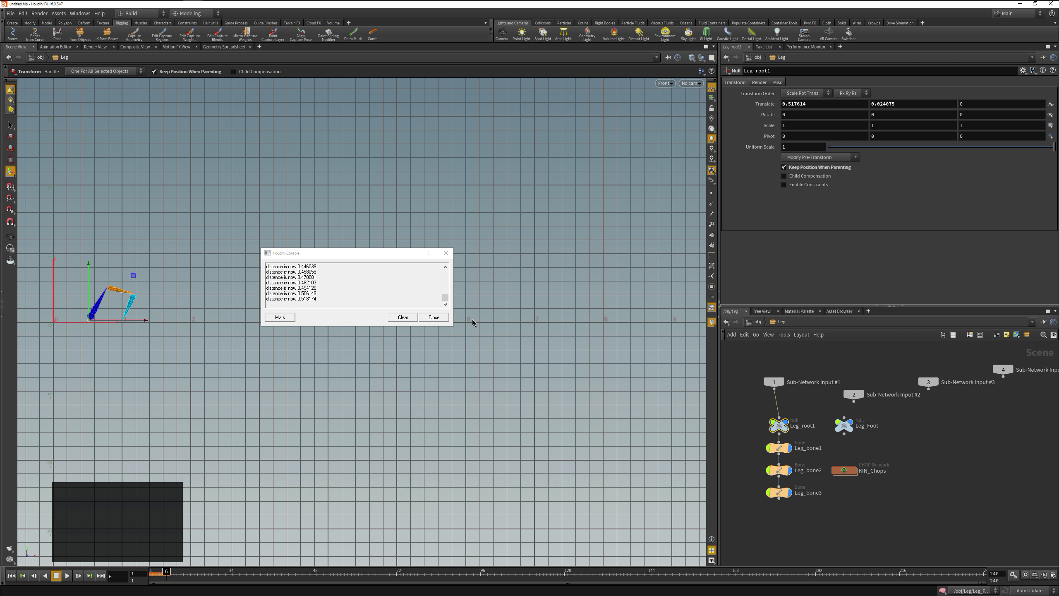
{"action": "left_click", "coordinate": [402, 317]}
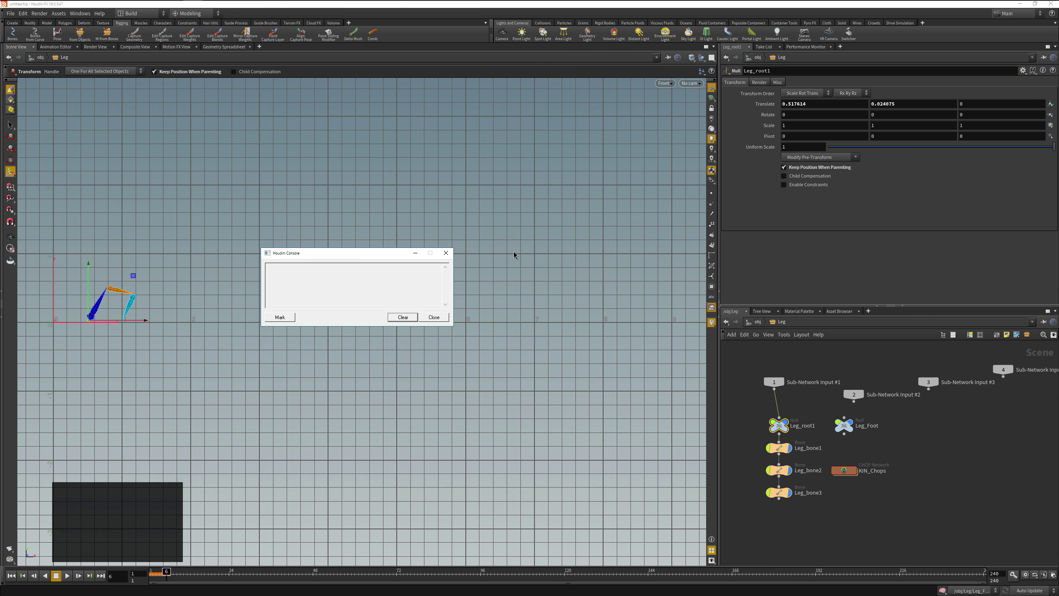
{"action": "middle_click", "coordinate": [747, 105], "text": "ctrl"}
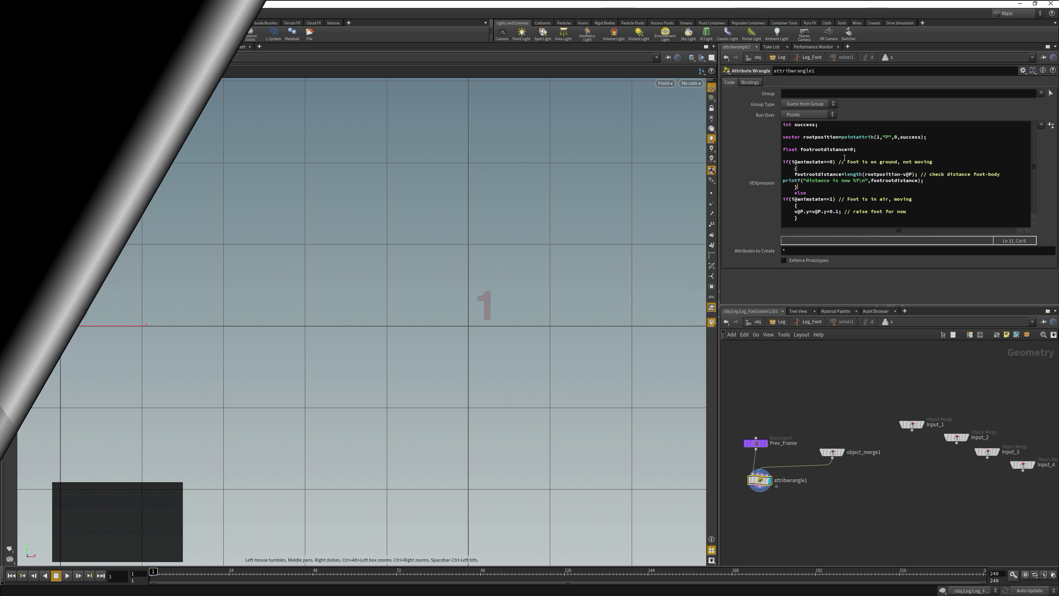
Replace the int success and pointattrib lines at the start of the wrangle with vector rootposition,footposition;
{"action": "left_click", "coordinate": [783, 124]}
{"action": "key", "text": "shift+Down"}
{"action": "key", "text": "shift+Down"}
{"action": "key", "text": "BackSpace"}
{"action": "type", "text": "vector rootposition,footposition;"}
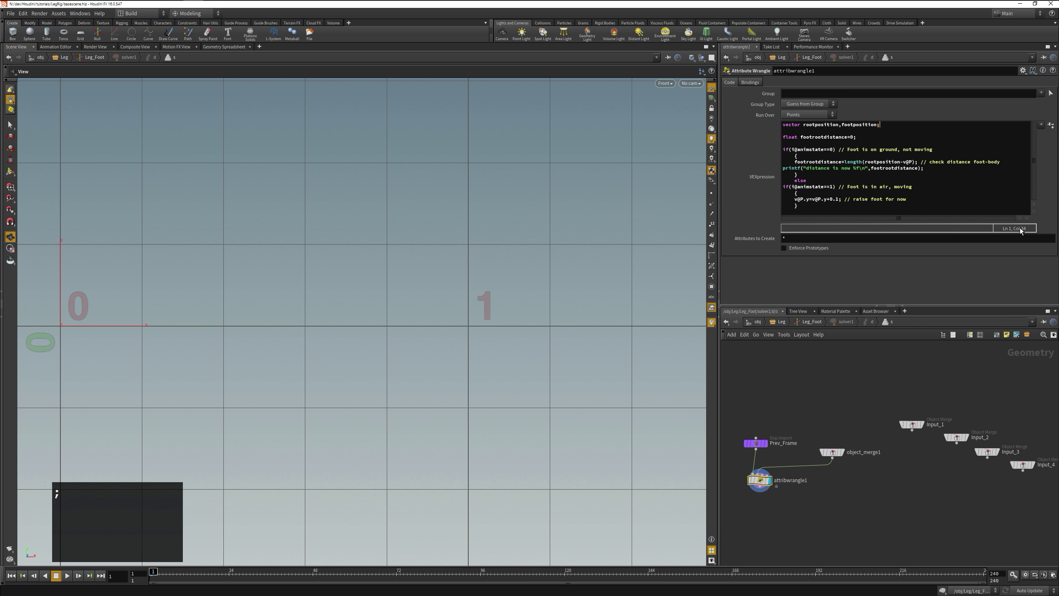
Assign rootposition.x=chf("../../../../../Leg_root1/tx"); on the line below the vector declaration
{"action": "key", "text": "Return"}
{"action": "type", "text": "rootposit"}
{"action": "type", "text": ".x=chf(\"../../../../.."}
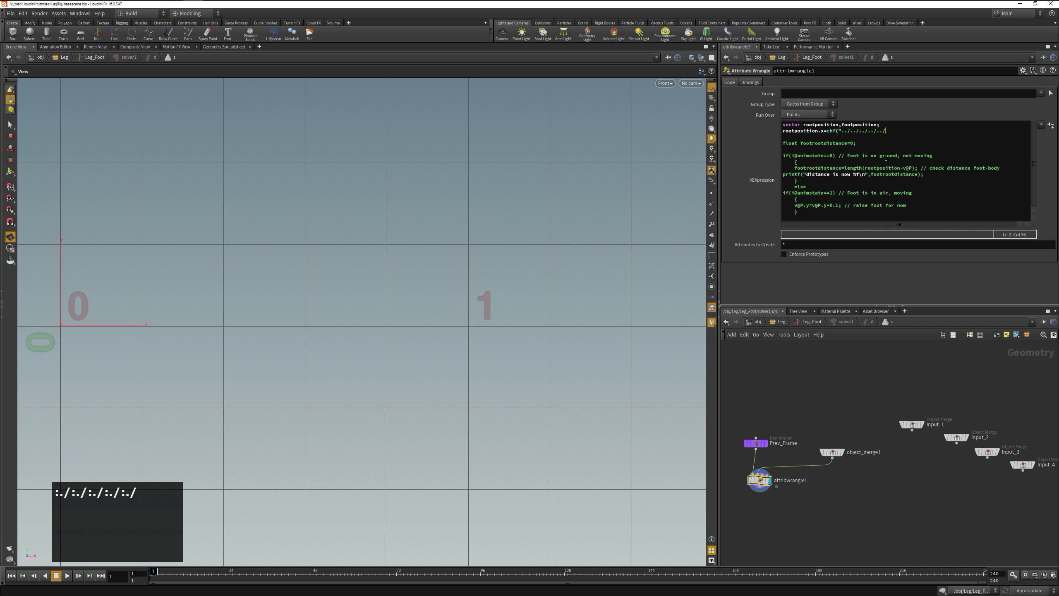
{"action": "type", "text": "/Leg_root1/tx\");"}
Duplicate the rootposition.x line twice and change the copies to rootposition.y with ty and rootposition.z with tz
{"action": "key", "text": "Down"}
{"action": "key", "text": "shift+Up"}
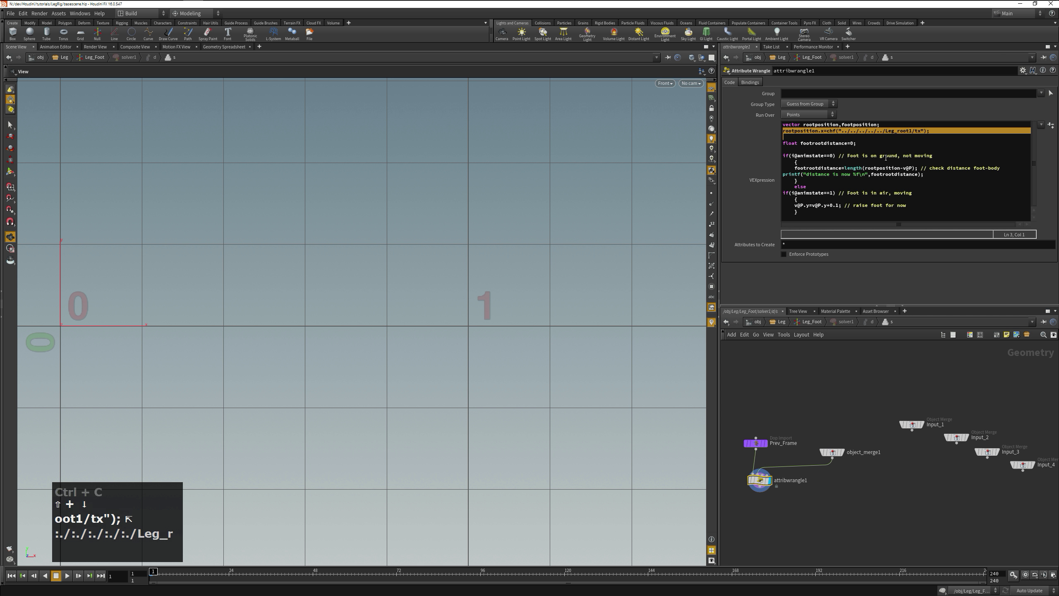
{"action": "key", "text": "ctrl+c"}
{"action": "key", "text": "ctrl+v"}
{"action": "key", "text": "ctrl+v"}
{"action": "key", "text": "Up"}
{"action": "key", "text": "Up"}
{"action": "key", "text": "ctrl+Right"}
{"action": "key", "text": "ctrl+Right"}
{"action": "key", "text": "shift+Right"}
{"action": "type", "text": "y"}
{"action": "key", "text": "Down"}
{"action": "key", "text": "BackSpace"}
{"action": "type", "text": "z"}
{"action": "key", "text": "Up"}
{"action": "key", "text": "End"}
{"action": "key", "text": "Left"}
{"action": "key", "text": "Left"}
{"action": "key", "text": "Left"}
{"action": "key", "text": "BackSpace"}
{"action": "key", "text": "y"}
{"action": "key", "text": "Down"}
{"action": "key", "text": "BackSpace"}
{"action": "key", "text": "z"}
Duplicate the three rootposition lines and rename the variable in the copies to footposition
{"action": "key", "text": "Down"}
{"action": "key", "text": "Up"}
{"action": "key", "text": "Up"}
{"action": "key", "text": "Up"}
{"action": "key", "text": "shift+Down"}
{"action": "key", "text": "Up"}
{"action": "key", "text": "Right"}
{"action": "key", "text": "Up"}
{"action": "key", "text": "Right"}
{"action": "key", "text": "shift+Down"}
{"action": "key", "text": "shift+Down"}
{"action": "key", "text": "shift+Down"}
{"action": "key", "text": "ctrl+c"}
{"action": "key", "text": "ctrl+v"}
{"action": "key", "text": "Up"}
{"action": "key", "text": "Up"}
{"action": "key", "text": "Up"}
{"action": "key", "text": "shift+Right"}
{"action": "type", "text": "f"}
{"action": "key", "text": "Down"}
{"action": "key", "text": "BackSpace"}
{"action": "type", "text": "f"}
{"action": "key", "text": "Down"}
{"action": "key", "text": "BackSpace"}
{"action": "type", "text": "f"}
Change the channel paths in the three footposition lines from Leg_root1 to Leg_Foot
{"action": "key", "text": "Up"}
{"action": "key", "text": "Up"}
{"action": "key", "text": "End"}
{"action": "key", "text": "Left"}
{"action": "key", "text": "Left"}
{"action": "key", "text": "Left"}
{"action": "key", "text": "shift+Left"}
{"action": "key", "text": "shift+Left"}
{"action": "key", "text": "shift+Left"}
{"action": "key", "text": "shift+Left"}
{"action": "type", "text": "Foot"}
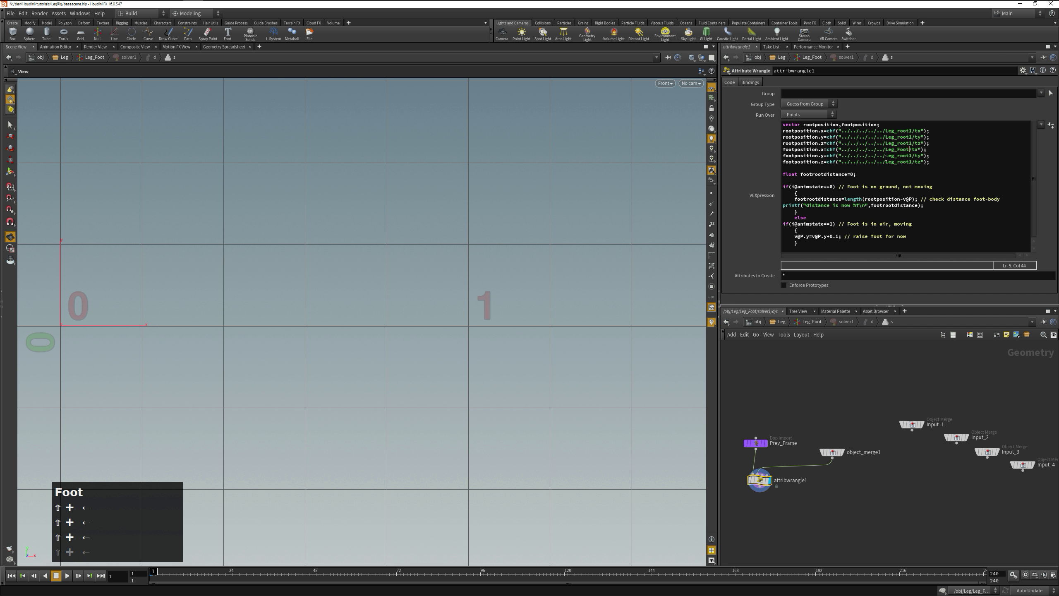
{"action": "key", "text": "shift+Left"}
{"action": "key", "text": "shift+Left"}
{"action": "key", "text": "shift+Left"}
{"action": "key", "text": "shift+Left"}
{"action": "key", "text": "shift+Left"}
{"action": "type", "text": "Foot"}
{"action": "key", "text": "Down"}
{"action": "key", "text": "Right"}
{"action": "key", "text": "shift+Left"}
{"action": "key", "text": "shift+Left"}
{"action": "key", "text": "shift+Left"}
{"action": "key", "text": "shift+Left"}
{"action": "key", "text": "shift+Left"}
{"action": "type", "text": "Foot"}
Replace v@P with footposition in the footrootdistance length calculation
{"action": "key", "text": "Down"}
{"action": "key", "text": "Down"}
{"action": "key", "text": "Down"}
{"action": "key", "text": "Down"}
{"action": "key", "text": "Down"}
{"action": "key", "text": "Down"}
{"action": "key", "text": "ctrl+Right"}
{"action": "key", "text": "ctrl+Right"}
{"action": "key", "text": "ctrl+Right"}
{"action": "key", "text": "ctrl+Right"}
{"action": "key", "text": "ctrl+Right"}
{"action": "key", "text": "Right"}
{"action": "key", "text": "shift+Right"}
{"action": "key", "text": "shift+Right"}
{"action": "key", "text": "shift+Right"}
{"action": "type", "text": "footposition"}
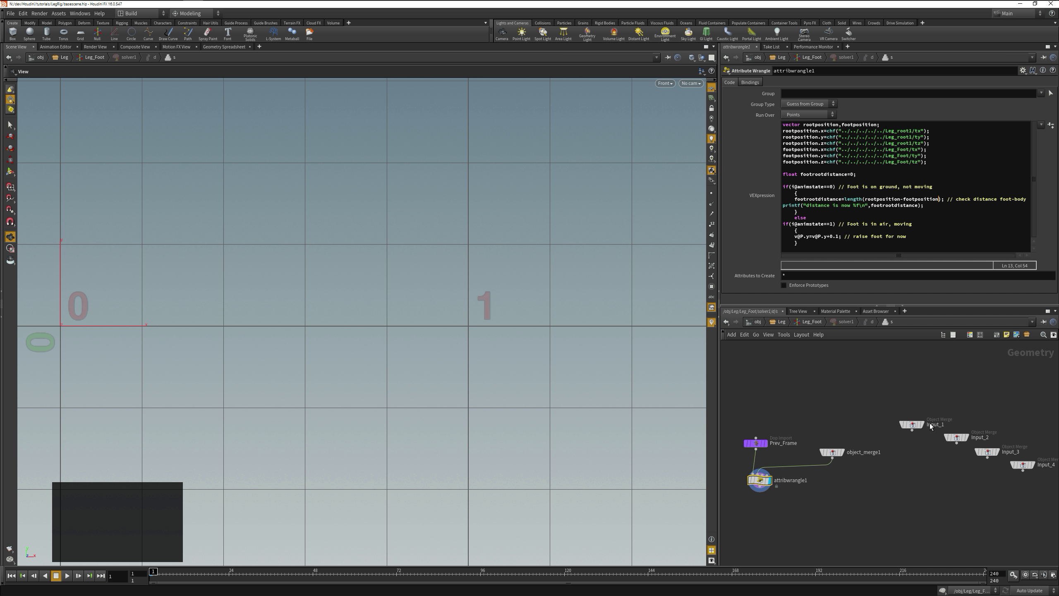
Return to the Leg subnetwork and move Leg_root1 about 0.028 along X to test the printed distance
{"action": "key", "text": "u"}
{"action": "key", "text": "u"}
{"action": "key", "text": "u"}
{"action": "key", "text": "u"}
{"action": "key", "text": "u"}
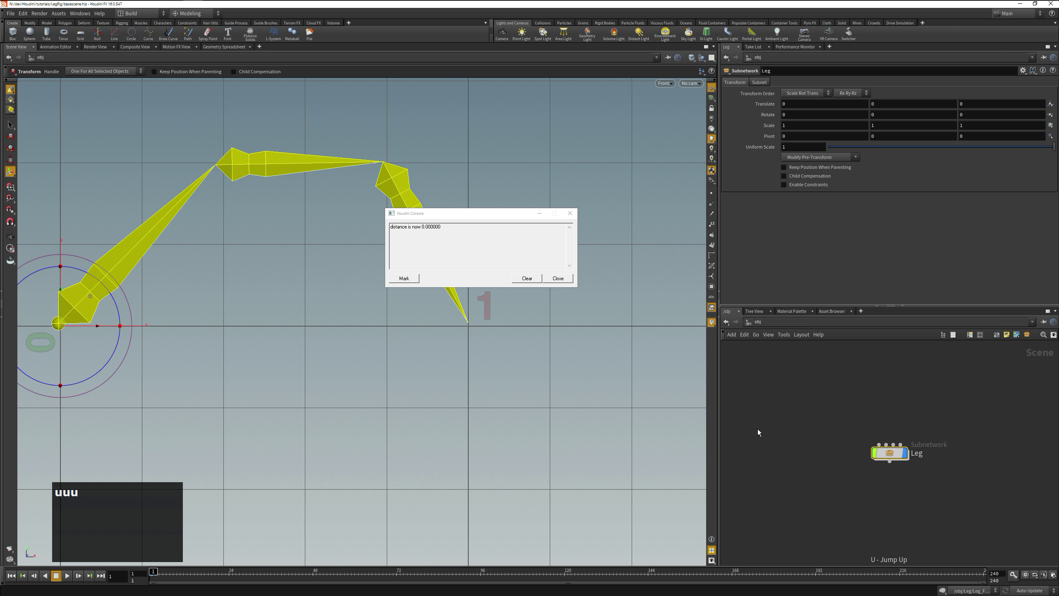
{"action": "double_click", "coordinate": [890, 453]}
{"action": "left_click", "coordinate": [781, 446]}
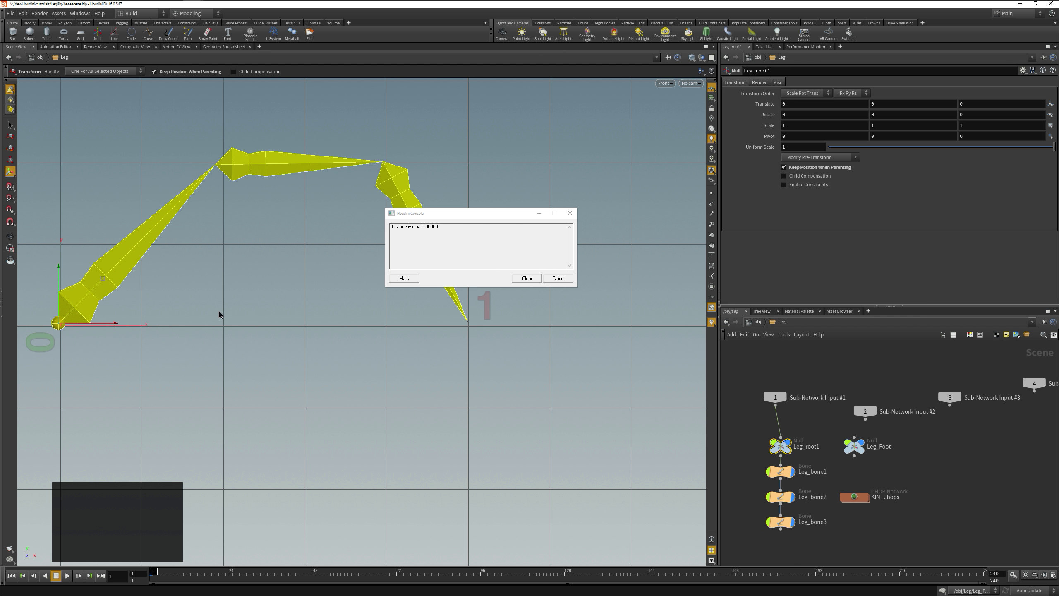
{"action": "left_click", "coordinate": [118, 324]}
{"action": "left_click", "coordinate": [151, 328]}
{"action": "left_click", "coordinate": [129, 328]}
{"action": "left_click_drag", "start_coordinate": [129, 327], "coordinate": [140, 328]}
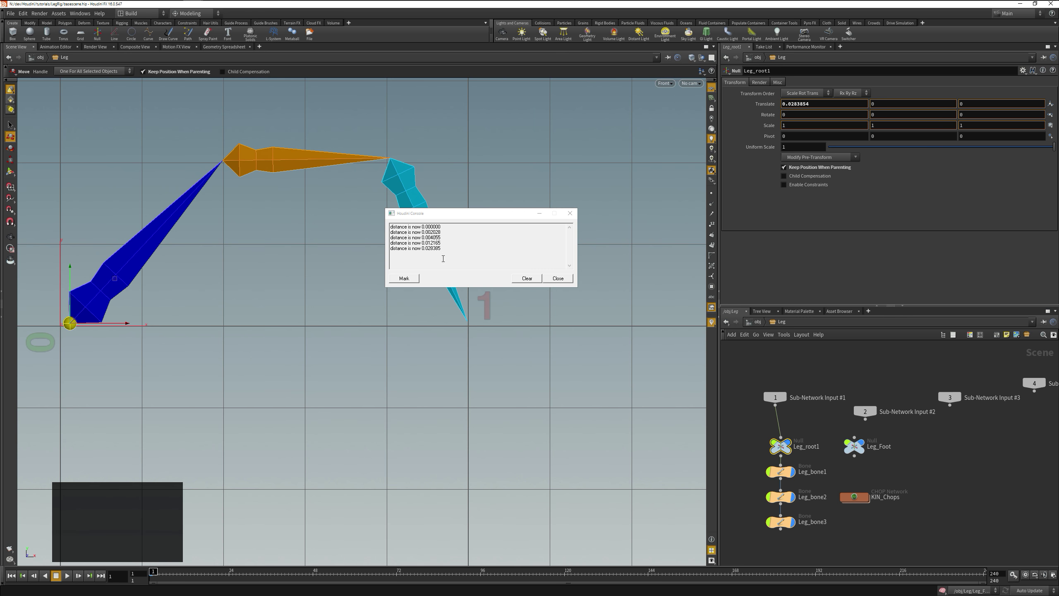
Select the Leg_Foot null and modify its pre-transform
{"action": "left_click", "coordinate": [855, 446]}
{"action": "right_click", "coordinate": [755, 104]}
{"action": "left_click", "coordinate": [786, 182]}
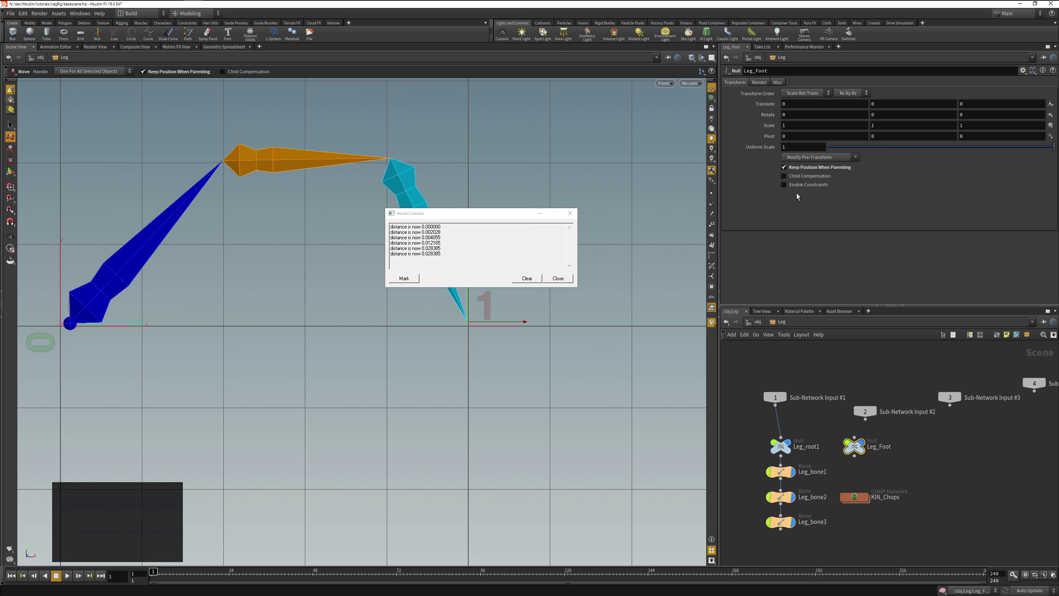
{"action": "left_click", "coordinate": [807, 161]}
{"action": "left_click", "coordinate": [811, 198]}
Move Leg_root1 a short distance in negative X to test the foot-to-root distance again
{"action": "left_click", "coordinate": [772, 451]}
{"action": "mouse_move", "coordinate": [119, 334]}
{"action": "left_mouse_down"}
{"action": "mouse_move", "coordinate": [284, 334]}
{"action": "mouse_move", "coordinate": [78, 334]}
{"action": "mouse_move", "coordinate": [102, 334]}
{"action": "left_mouse_up"}
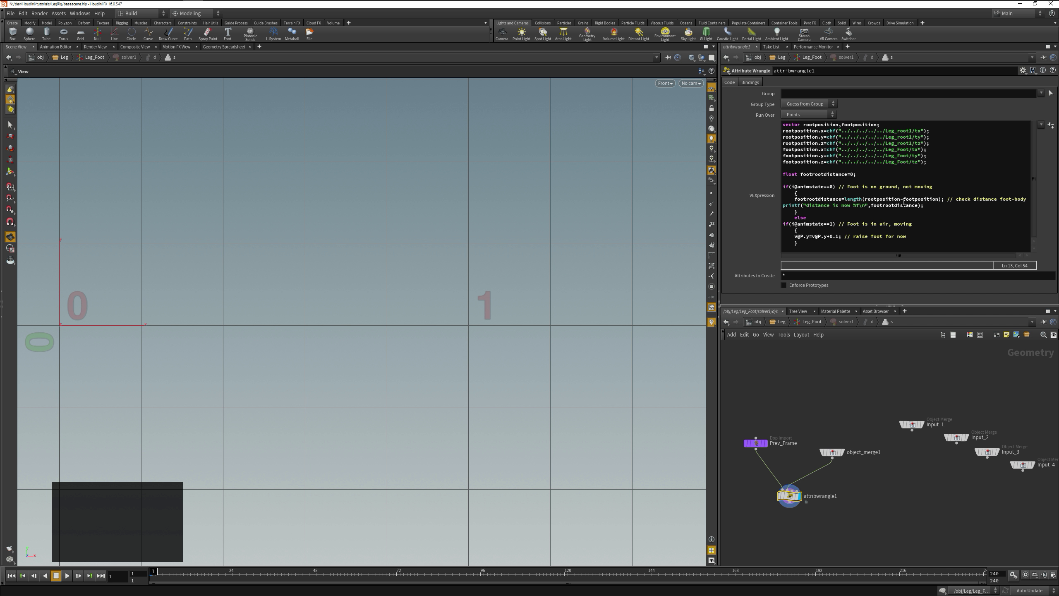
Go up to the object level and open the parameter interface editor for the Leg subnetwork
{"action": "left_click", "coordinate": [809, 205]}
{"action": "double_click", "coordinate": [809, 205]}
{"action": "left_click", "coordinate": [809, 206]}
{"action": "left_click", "coordinate": [858, 237]}
{"action": "key", "text": "u"}
{"action": "key", "text": "u"}
{"action": "key", "text": "u"}
{"action": "key", "text": "u"}
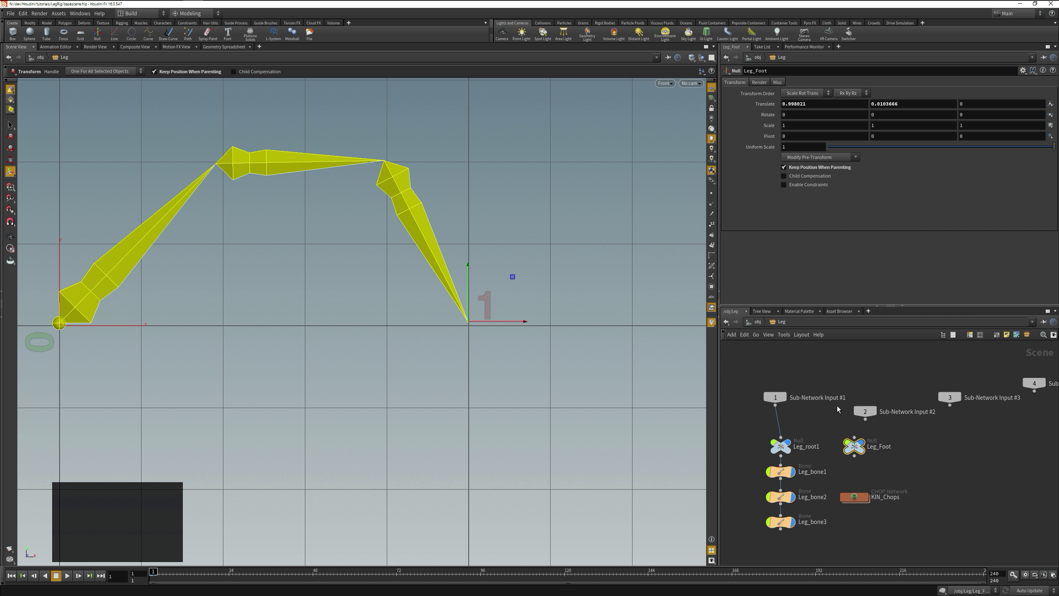
{"action": "key", "text": "u"}
{"action": "right_click", "coordinate": [887, 451]}
{"action": "mouse_move", "coordinate": [917, 489]}
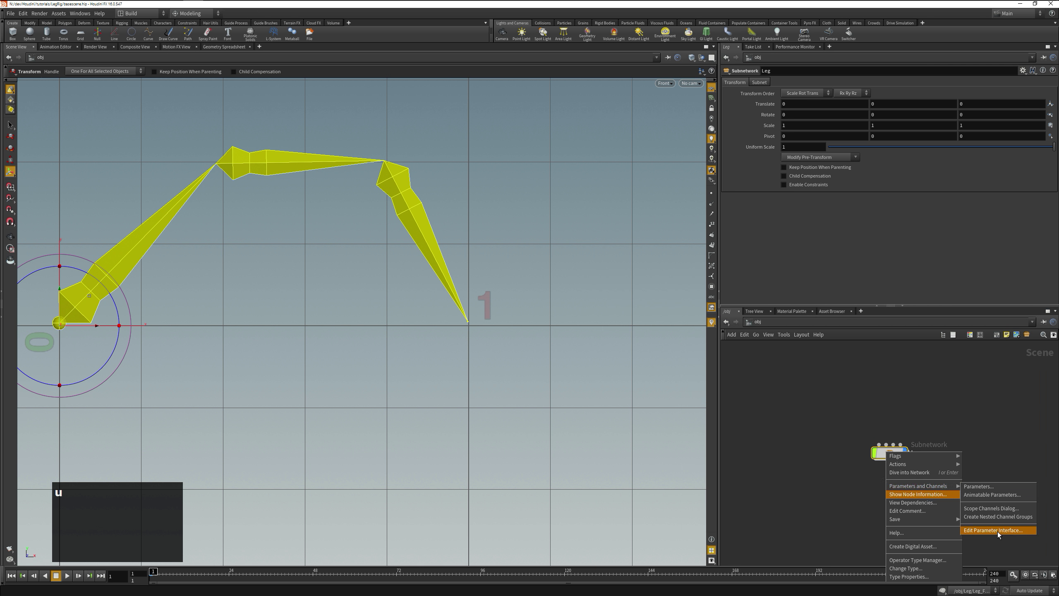
{"action": "left_click", "coordinate": [998, 532]}
Add a new parameter folder named Animation after the Subnet folder
{"action": "left_click_drag", "start_coordinate": [834, 277], "coordinate": [431, 173]}
{"action": "left_click", "coordinate": [363, 223]}
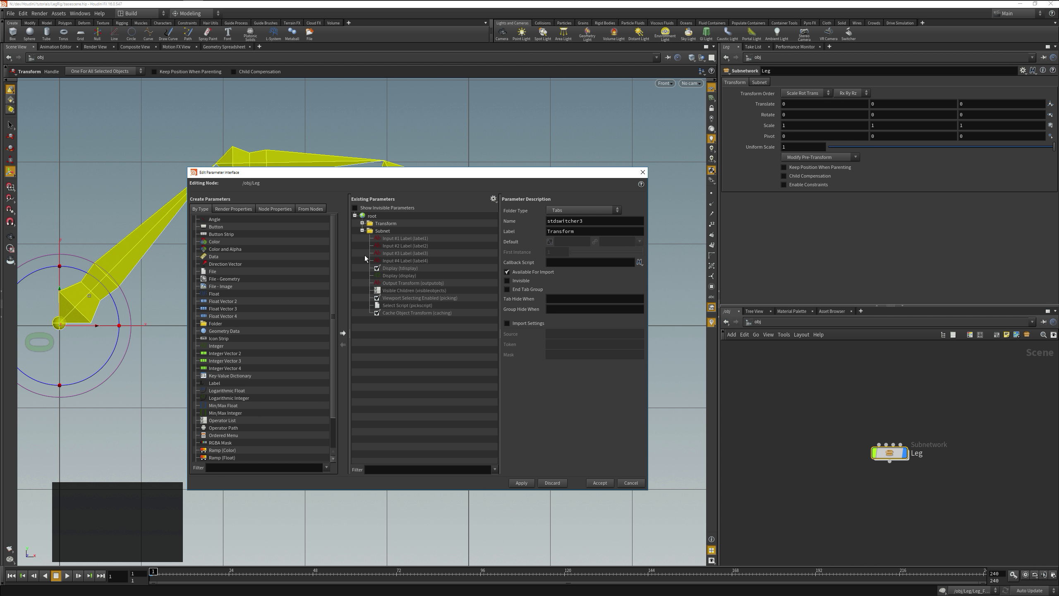
{"action": "left_click", "coordinate": [363, 230]}
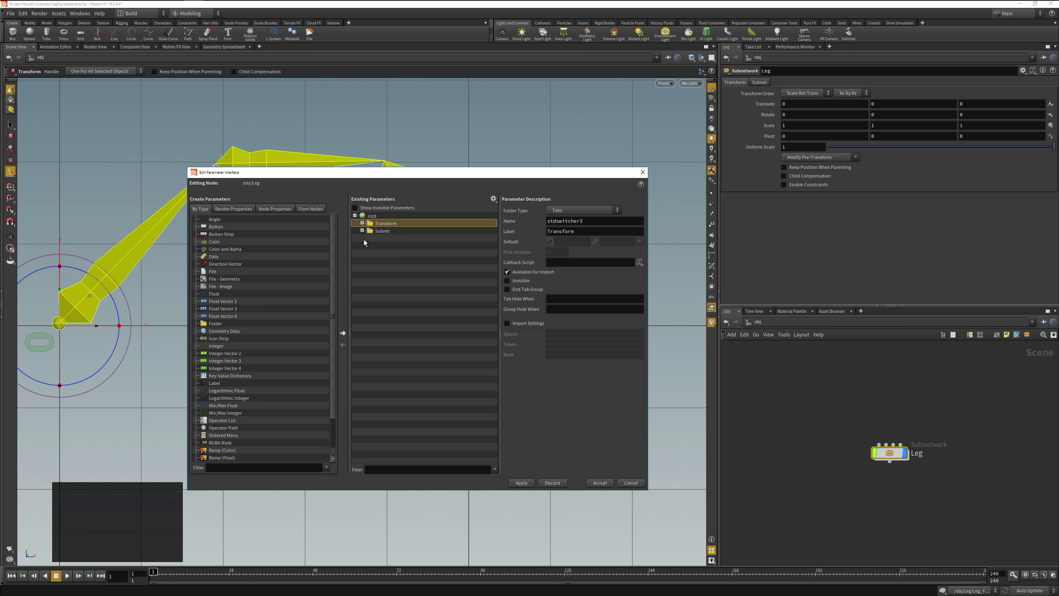
{"action": "scroll", "coordinate": [284, 300], "scroll_direction": "down", "scroll_amount": 2}
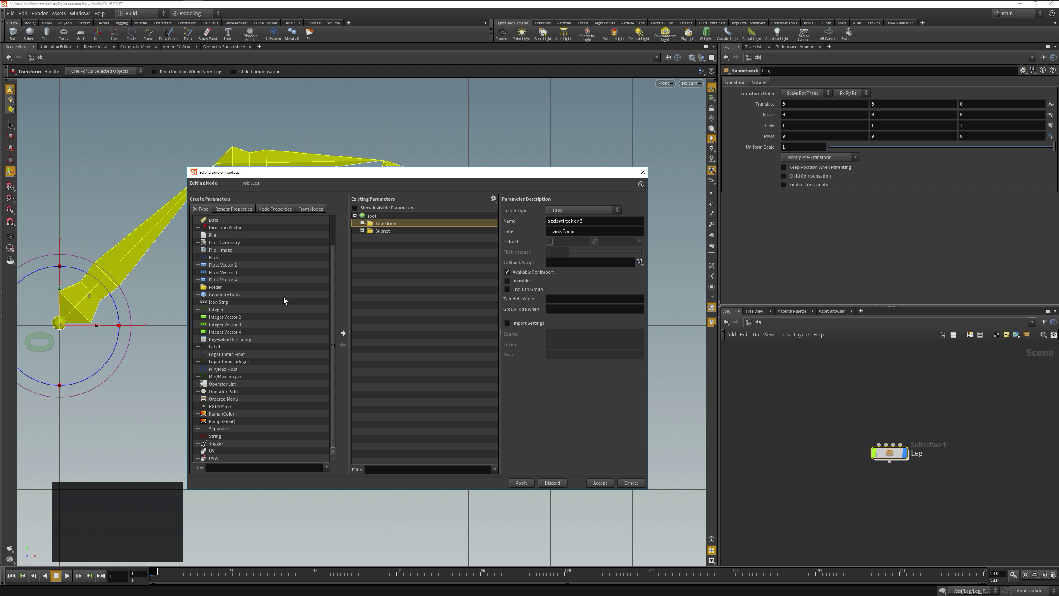
{"action": "left_click_drag", "start_coordinate": [283, 298], "coordinate": [377, 240]}
{"action": "type", "text": "Animation"}
{"action": "key", "text": "Return"}
Add a float parameter maxdistance to the Animation folder, labelled Max_Distance, with a default of 0.5
{"action": "scroll", "coordinate": [258, 268], "scroll_direction": "up", "scroll_amount": 2}
{"action": "left_click_drag", "start_coordinate": [215, 294], "coordinate": [384, 239]}
{"action": "type", "text": "maxdistance"}
{"action": "key", "text": "Tab"}
{"action": "type", "text": "Max_Distance"}
{"action": "key", "text": "Tab"}
{"action": "left_click", "coordinate": [542, 210]}
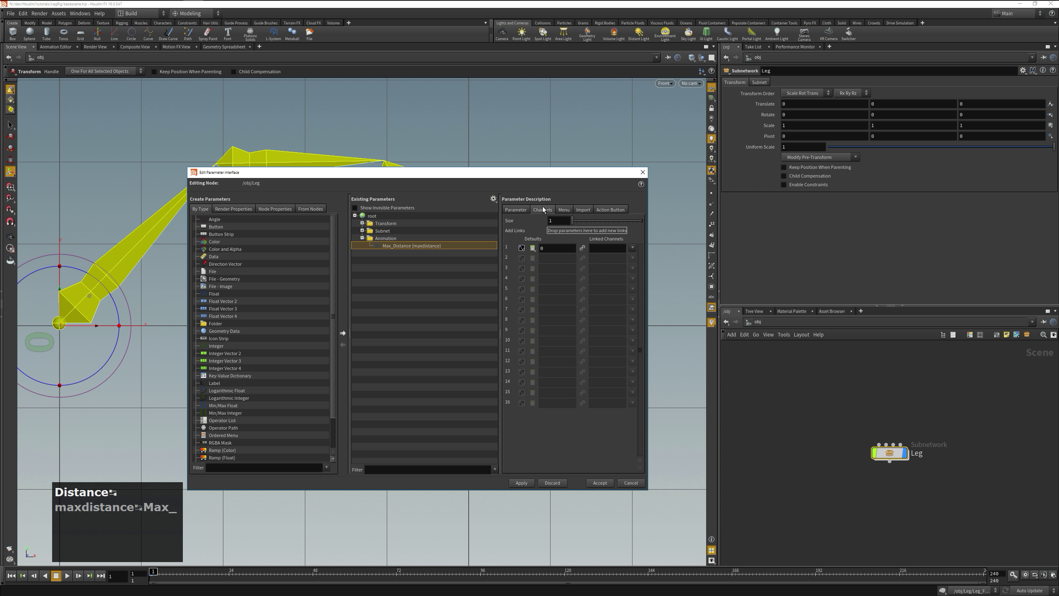
{"action": "left_click", "coordinate": [548, 247]}
{"action": "type", "text": "0.5"}
Add a float parameter heightadd to the Animation folder, labelled Height_Addition, with a default of 1.5
{"action": "left_click_drag", "start_coordinate": [283, 293], "coordinate": [398, 252]}
{"action": "type", "text": "heightadd"}
{"action": "key", "text": "Tab"}
{"action": "type", "text": "Height_Addition"}
{"action": "left_click", "coordinate": [543, 209]}
{"action": "left_click", "coordinate": [549, 248]}
{"action": "type", "text": ".5"}
{"action": "key", "text": "Tab"}
Add a float parameter stepsize labelled Step_Size with default 0.25, and accept the new Animation parameters on Leg
{"action": "left_click", "coordinate": [508, 213]}
{"action": "left_click_drag", "start_coordinate": [215, 294], "coordinate": [386, 240]}
{"action": "type", "text": "stepsize"}
{"action": "key", "text": "Tab"}
{"action": "type", "text": "Step_Size"}
{"action": "left_click", "coordinate": [543, 209]}
{"action": "left_click", "coordinate": [563, 248]}
{"action": "type", "text": ".25"}
{"action": "key", "text": "Tab"}
{"action": "left_click", "coordinate": [521, 483]}
{"action": "left_click", "coordinate": [600, 483]}
{"action": "left_click", "coordinate": [784, 83]}
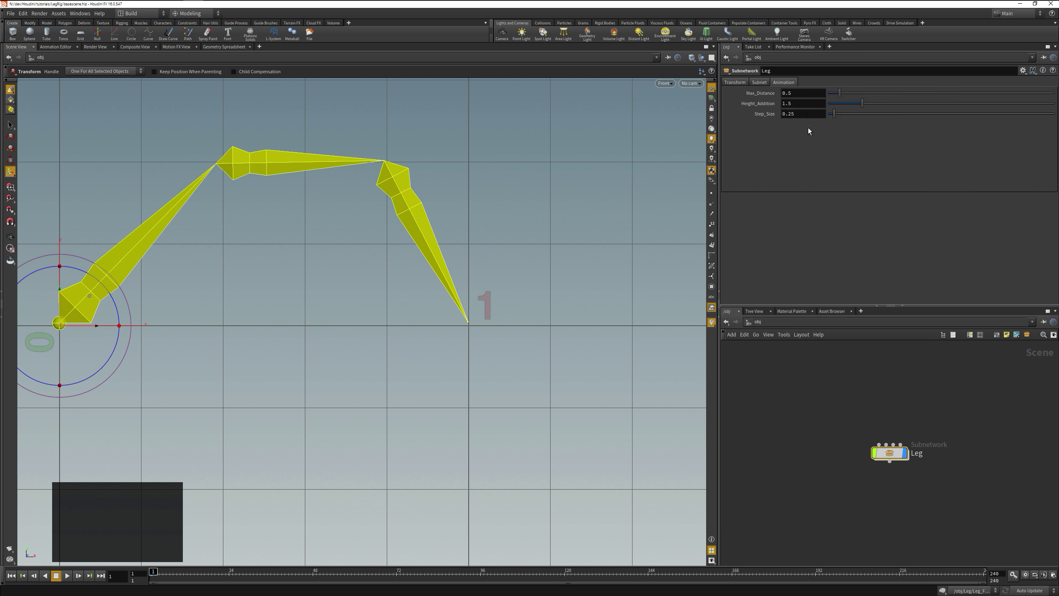
In the wrangle inside Leg_Foot's solver1, declare float maxdistance=chf("../../../../../../Leg/maxdistance"); below footrootdistance
{"action": "double_click", "coordinate": [890, 452]}
{"action": "double_click", "coordinate": [854, 447]}
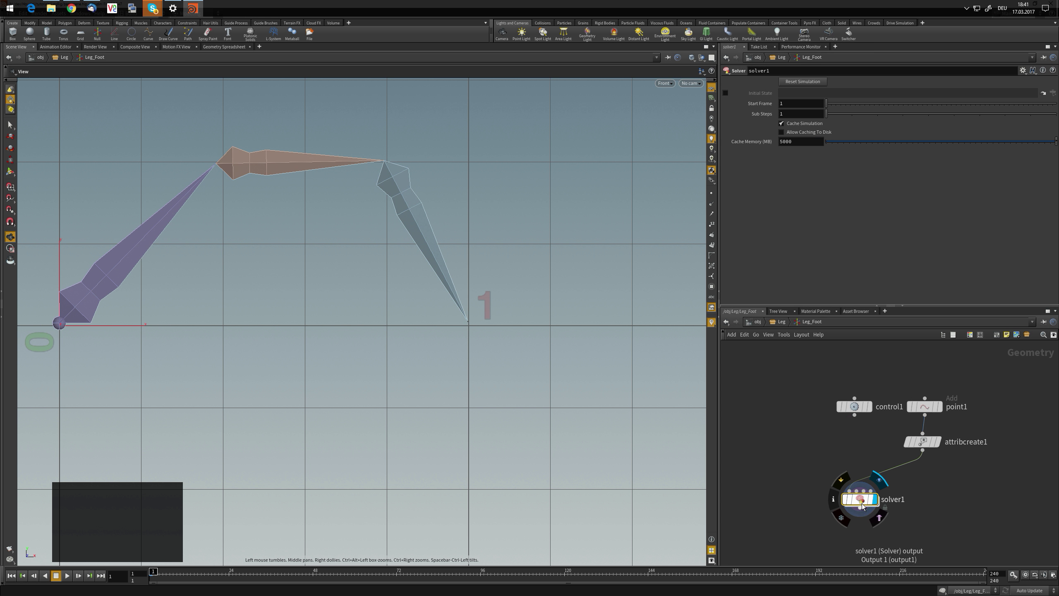
{"action": "double_click", "coordinate": [856, 501]}
{"action": "key", "text": "Down"}
{"action": "key", "text": "Down"}
{"action": "key", "text": "Down"}
{"action": "key", "text": "Down"}
{"action": "key", "text": "Down"}
{"action": "key", "text": "Down"}
{"action": "key", "text": "Down"}
{"action": "key", "text": "Down"}
{"action": "key", "text": "Down"}
{"action": "key", "text": "Return"}
{"action": "key", "text": "Return"}
{"action": "key", "text": "Return"}
{"action": "key", "text": "Up"}
{"action": "type", "text": "float maxdistance=chf"}
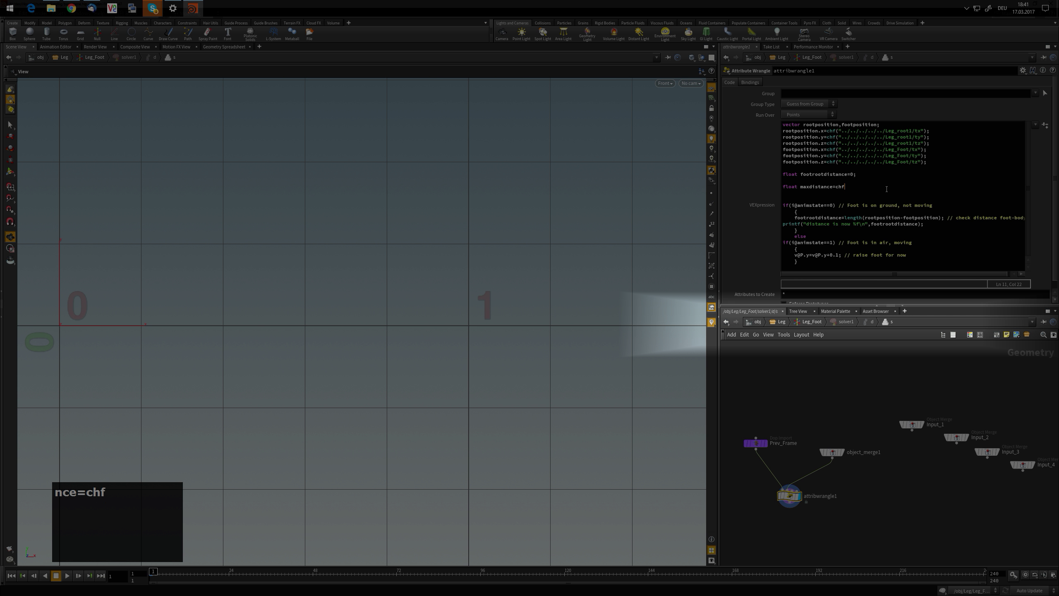
{"action": "type", "text": "(\".."}
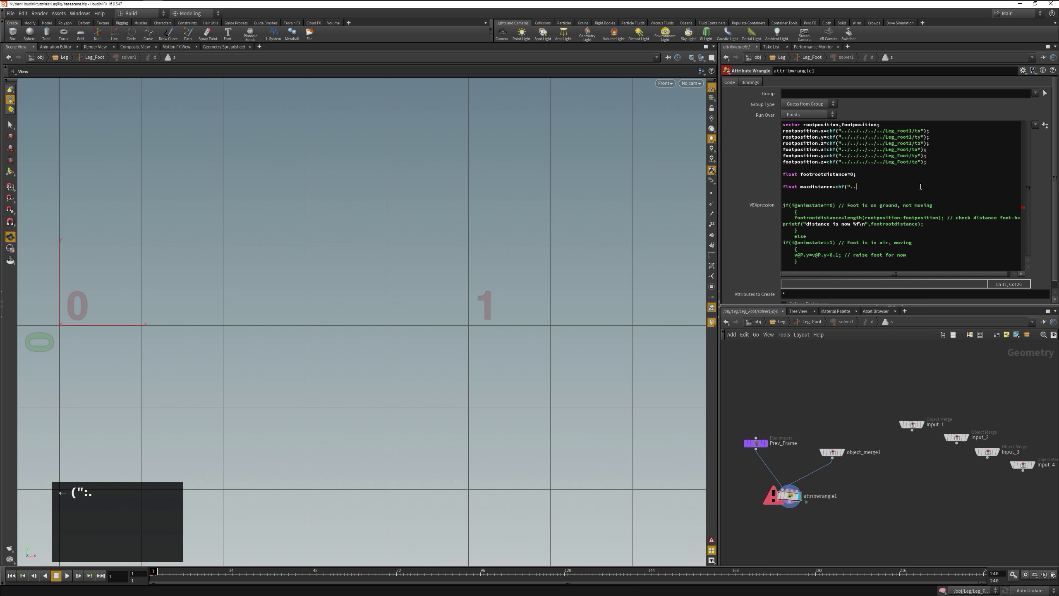
{"action": "type", "text": "/../../../../../Leg/maxdistance\");"}
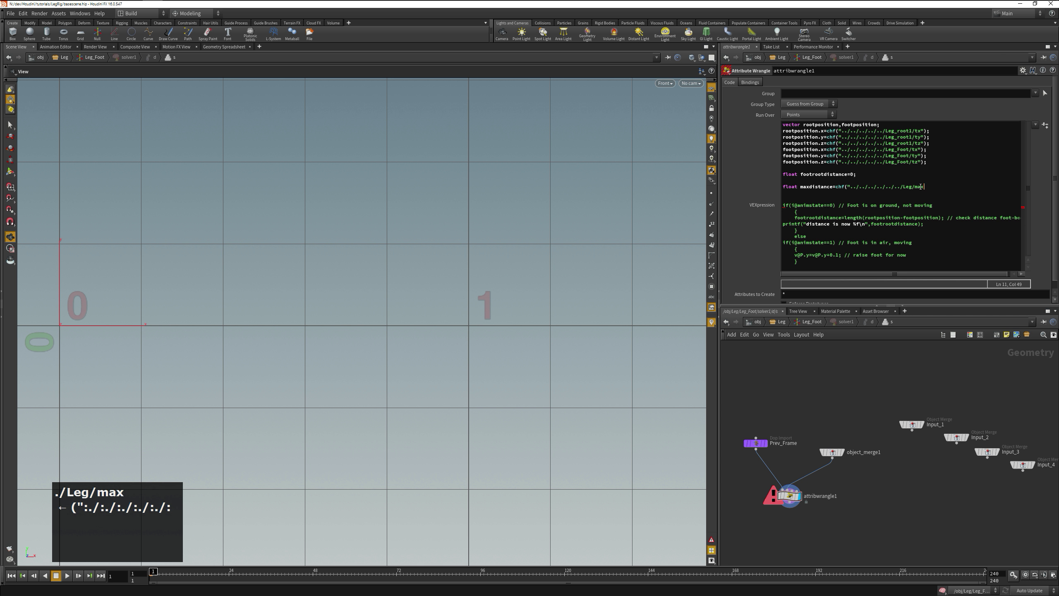
Print maxdistance with printf("maxdistance=%f\n",maxdistance); to test the reference, and clear and close the console
{"action": "key", "text": "Return"}
{"action": "type", "text": "printf"}
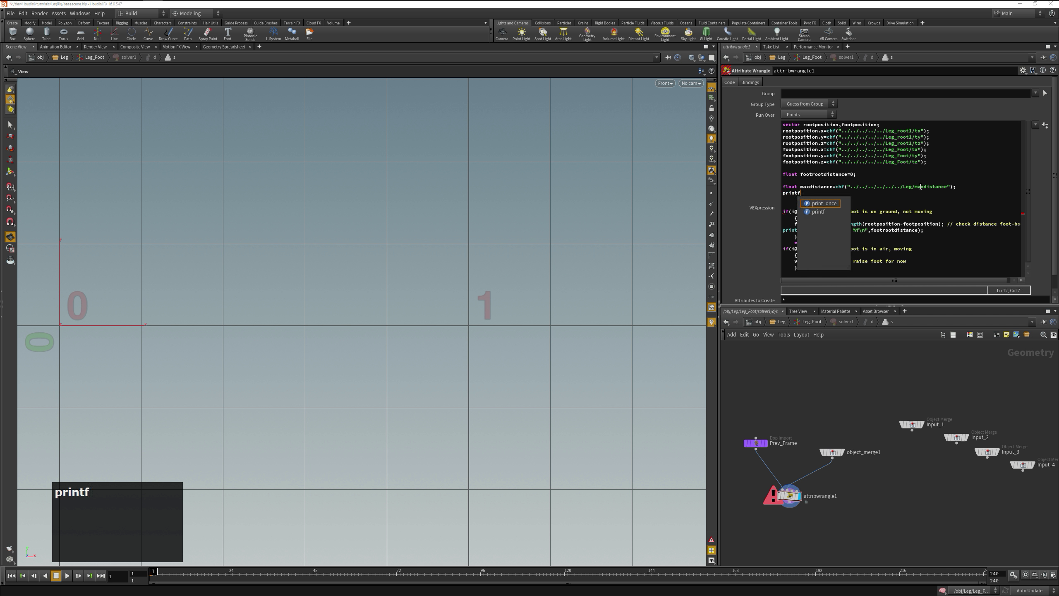
{"action": "type", "text": "(\"maxdistance=%f\\n\",maxdistance);"}
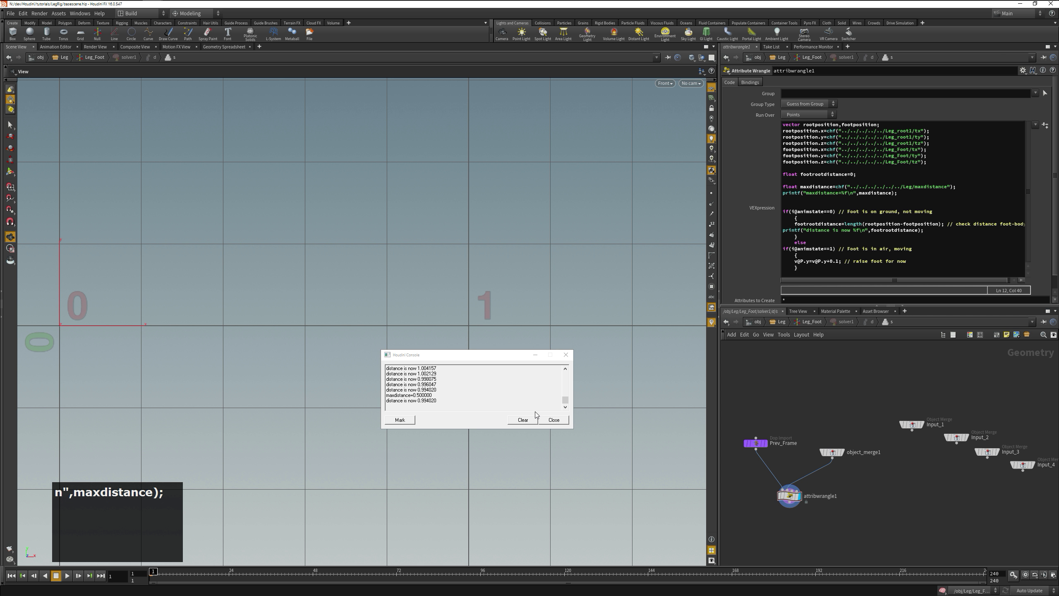
{"action": "left_click", "coordinate": [523, 420]}
{"action": "left_click", "coordinate": [554, 420]}
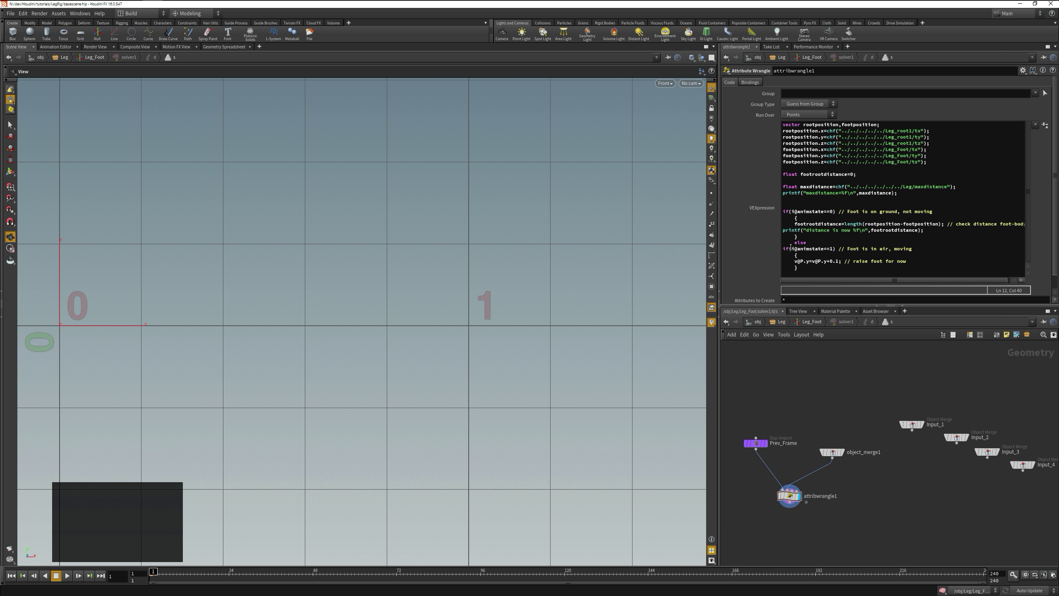
Delete the maxdistance and foot-root distance printf lines from the wrangle code
{"action": "key", "text": "Delete"}
{"action": "key", "text": "Up"}
{"action": "key", "text": "Up"}
{"action": "key", "text": "Up"}
{"action": "key", "text": "Up"}
{"action": "key", "text": "Up"}
{"action": "key", "text": "Up"}
{"action": "key", "text": "shift+Down"}
{"action": "key", "text": "Delete"}
Duplicate the maxdistance declaration as float heightadd, reading the Leg/heightadd channel
{"action": "key", "text": "ctrl+c"}
{"action": "key", "text": "ctrl+v"}
{"action": "key", "text": "shift+Right"}
{"action": "key", "text": "shift+Right"}
{"action": "key", "text": "shift+Right"}
{"action": "key", "text": "shift+Right"}
{"action": "key", "text": "shift+Right"}
{"action": "key", "text": "shift+Right"}
{"action": "key", "text": "shift+Right"}
{"action": "key", "text": "shift+Right"}
{"action": "key", "text": "shift+Right"}
{"action": "key", "text": "shift+Right"}
{"action": "key", "text": "shift+Right"}
{"action": "type", "text": "heightadd"}
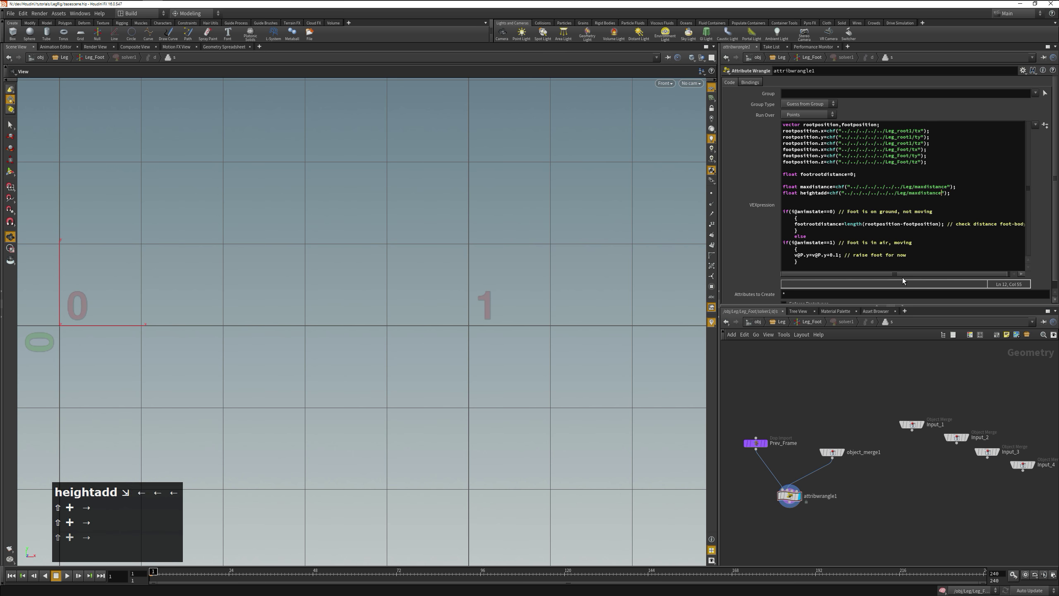
{"action": "key", "text": "ctrl+shift+Left"}
{"action": "type", "text": "heightadd"}
{"action": "key", "text": "End"}
{"action": "key", "text": "Left"}
{"action": "key", "text": "Left"}
{"action": "key", "text": "Left"}
Declare float stepsize below heightadd, reading the Leg/stepsize channel
{"action": "key", "text": "End"}
{"action": "key", "text": "Return"}
{"action": "type", "text": "float stepsize="}
{"action": "key", "text": "Up"}
{"action": "key", "text": "Right"}
{"action": "key", "text": "shift+End"}
{"action": "key", "text": "ctrl+c"}
In the on-ground branch, add an if(footrootdistance>=maxdistance) block that sets animstate=1; and comment its closing brace
{"action": "key", "text": "Down"}
{"action": "key", "text": "Return"}
{"action": "key", "text": "Tab"}
{"action": "type", "text": "if("}
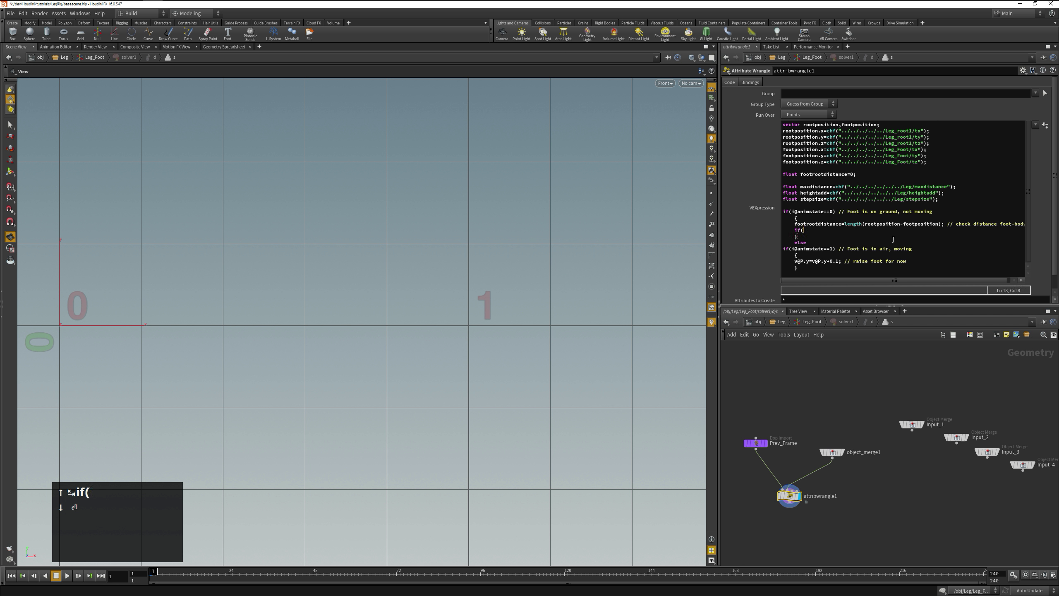
{"action": "type", "text": "footrootdistance>=maxdistance)"}
{"action": "key", "text": "Return"}
{"action": "type", "text": "{"}
{"action": "key", "text": "Return"}
{"action": "key", "text": "Return"}
{"action": "type", "text": "} // footrootdistance >= maxdistance"}
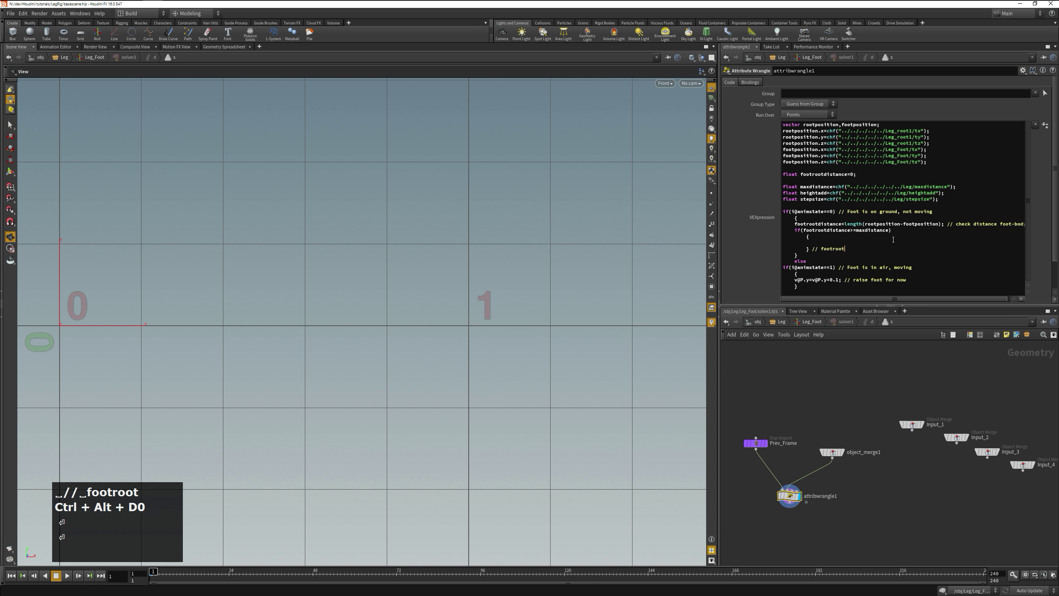
{"action": "key", "text": "Up"}
{"action": "type", "text": "animstate=1;"}
{"action": "key", "text": "Down"}
{"action": "key", "text": "Down"}
{"action": "key", "text": "Down"}
{"action": "key", "text": "Down"}
{"action": "key", "text": "Down"}
{"action": "key", "text": "Down"}
{"action": "key", "text": "Home"}
{"action": "key", "text": "shift+End"}
{"action": "type", "text": "footposition=footposition*"}
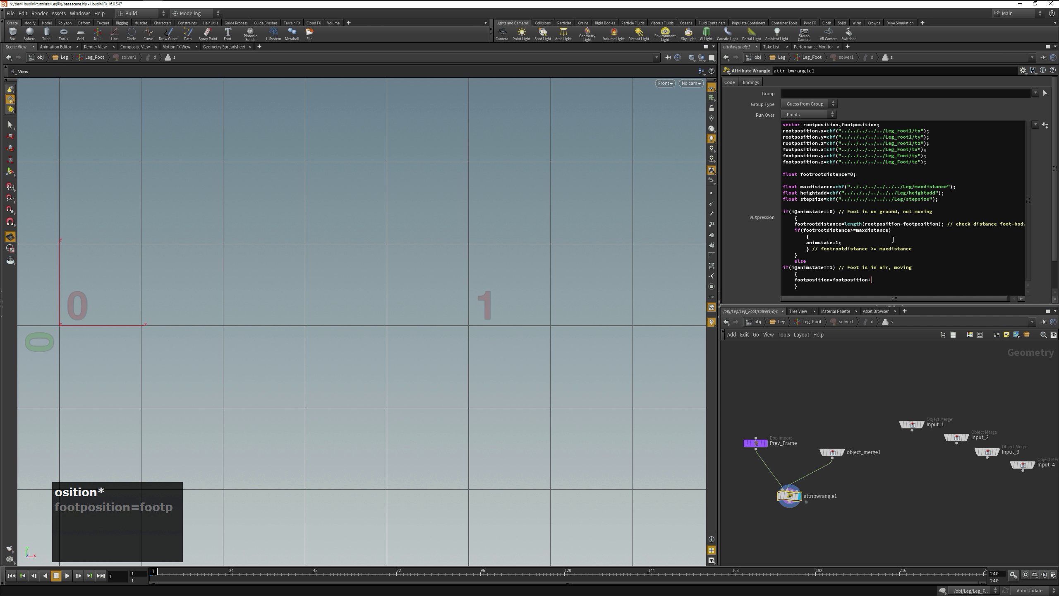
{"action": "type", "text": " ..."}
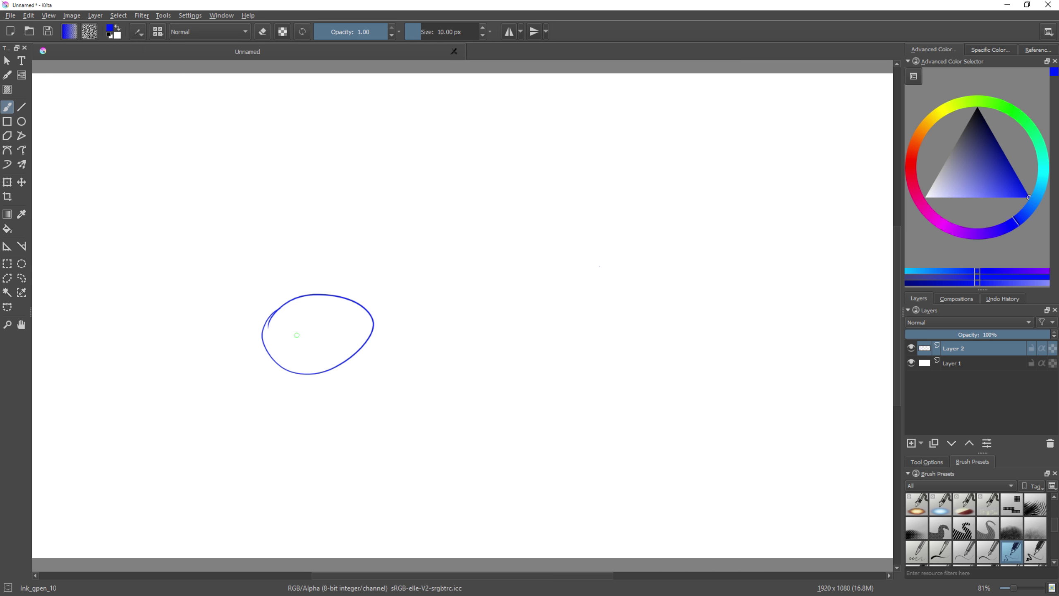
In Krita, label the body ellipse "Spidy" and draw a row of movement arrows leading away from it
{"action": "mouse_move", "coordinate": [299, 312]}
{"action": "left_mouse_down"}
{"action": "mouse_move", "coordinate": [290, 332]}
{"action": "mouse_move", "coordinate": [324, 330]}
{"action": "left_mouse_up"}
{"action": "left_click_drag", "start_coordinate": [322, 325], "coordinate": [334, 330]}
{"action": "left_click_drag", "start_coordinate": [338, 321], "coordinate": [325, 343]}
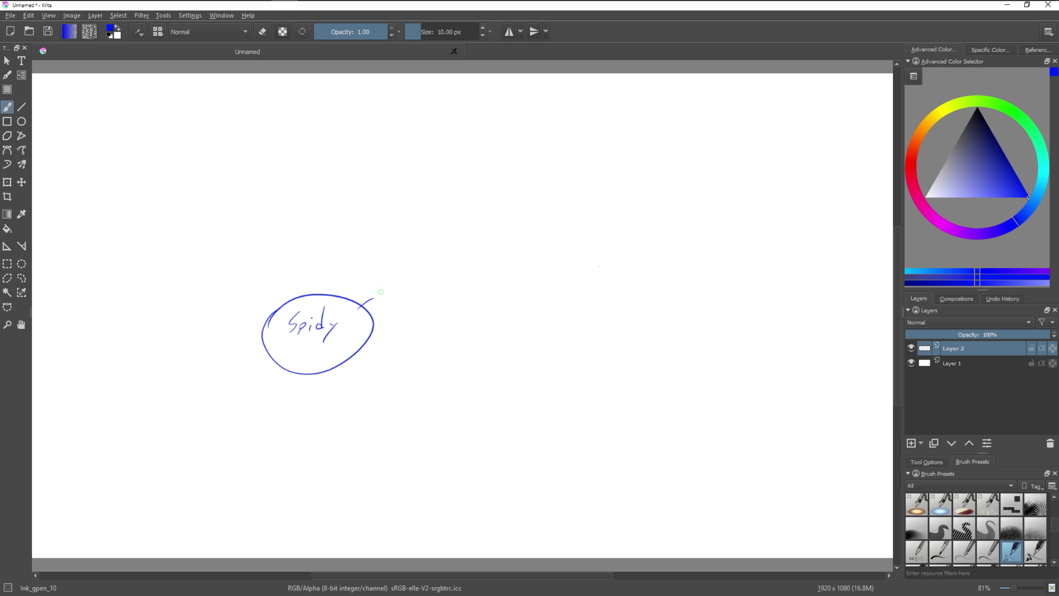
{"action": "mouse_move", "coordinate": [413, 274]}
{"action": "left_mouse_down"}
{"action": "mouse_move", "coordinate": [420, 284]}
{"action": "mouse_move", "coordinate": [453, 266]}
{"action": "left_mouse_up"}
{"action": "left_click_drag", "start_coordinate": [450, 262], "coordinate": [499, 267]}
Sketch a jointed leg with its foot on the spider body and dashed successive leg positions following the movement
{"action": "left_click_drag", "start_coordinate": [254, 275], "coordinate": [208, 304]}
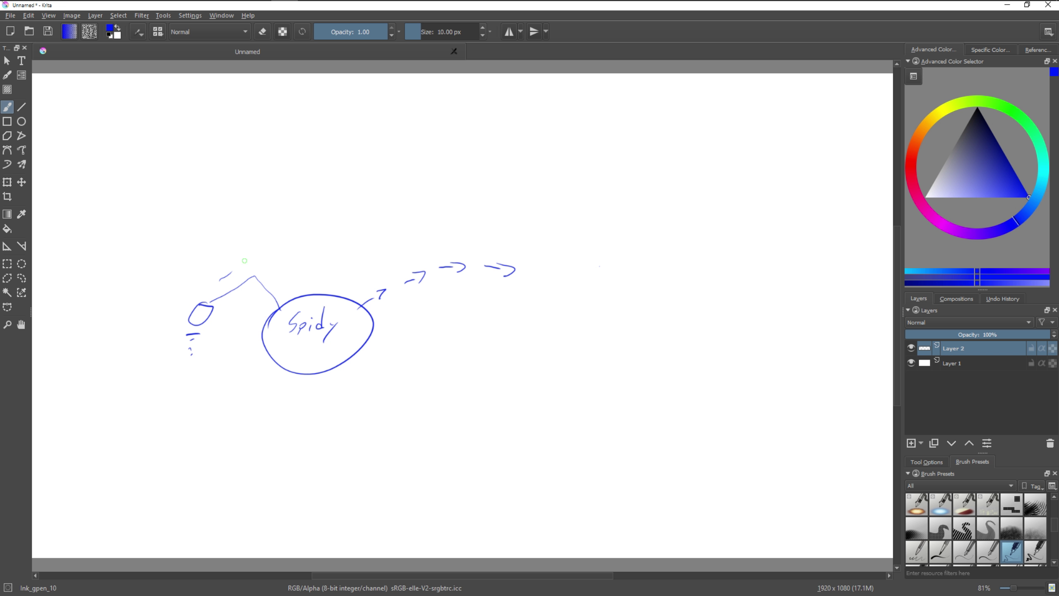
{"action": "mouse_move", "coordinate": [258, 248]}
{"action": "left_mouse_down"}
{"action": "mouse_move", "coordinate": [284, 236]}
{"action": "mouse_move", "coordinate": [307, 287]}
{"action": "left_mouse_up"}
{"action": "left_click_drag", "start_coordinate": [347, 223], "coordinate": [335, 294]}
{"action": "left_click_drag", "start_coordinate": [322, 233], "coordinate": [335, 233]}
Write "Direction? Speed?" above the spider sketch
{"action": "left_click_drag", "start_coordinate": [225, 202], "coordinate": [223, 230]}
{"action": "mouse_move", "coordinate": [259, 211]}
{"action": "left_mouse_down"}
{"action": "mouse_move", "coordinate": [283, 209]}
{"action": "mouse_move", "coordinate": [308, 186]}
{"action": "mouse_move", "coordinate": [353, 207]}
{"action": "left_mouse_up"}
{"action": "left_click_drag", "start_coordinate": [368, 188], "coordinate": [376, 211]}
{"action": "left_click_drag", "start_coordinate": [422, 184], "coordinate": [405, 215]}
{"action": "left_click_drag", "start_coordinate": [426, 203], "coordinate": [419, 218]}
{"action": "left_click_drag", "start_coordinate": [437, 207], "coordinate": [463, 211]}
{"action": "left_click_drag", "start_coordinate": [477, 202], "coordinate": [487, 184]}
{"action": "left_click_drag", "start_coordinate": [494, 191], "coordinate": [497, 205]}
{"action": "left_click", "coordinate": [492, 225]}
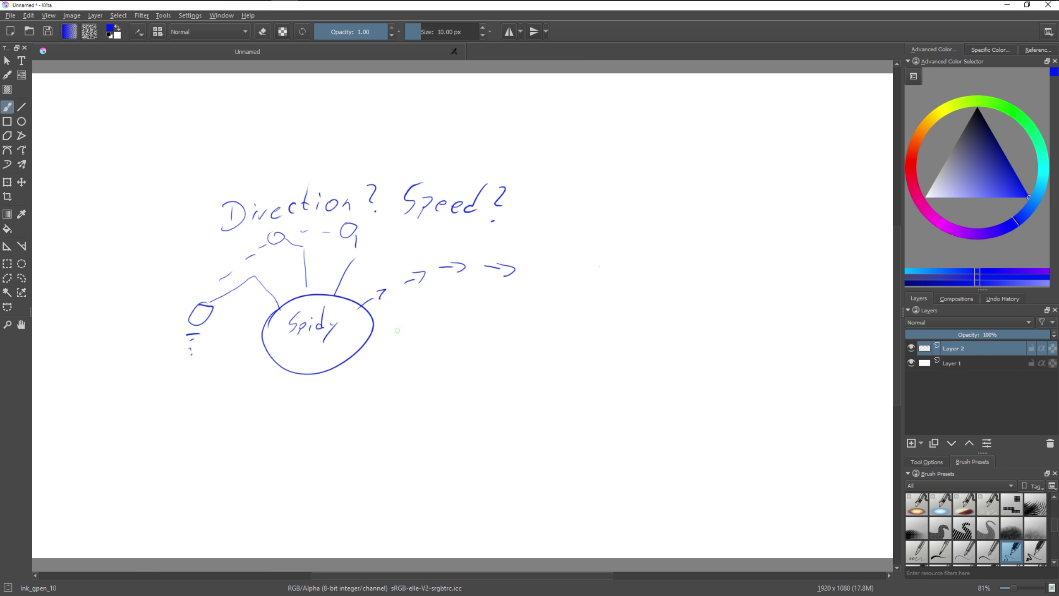
Write "rootdirection = current pos - last pos", circle last pos as "store in @", and add "Foot pos + rootdirection ?" below
{"action": "mouse_move", "coordinate": [421, 323]}
{"action": "left_mouse_down"}
{"action": "mouse_move", "coordinate": [785, 342]}
{"action": "mouse_move", "coordinate": [618, 361]}
{"action": "mouse_move", "coordinate": [776, 376]}
{"action": "mouse_move", "coordinate": [868, 402]}
{"action": "left_mouse_up"}
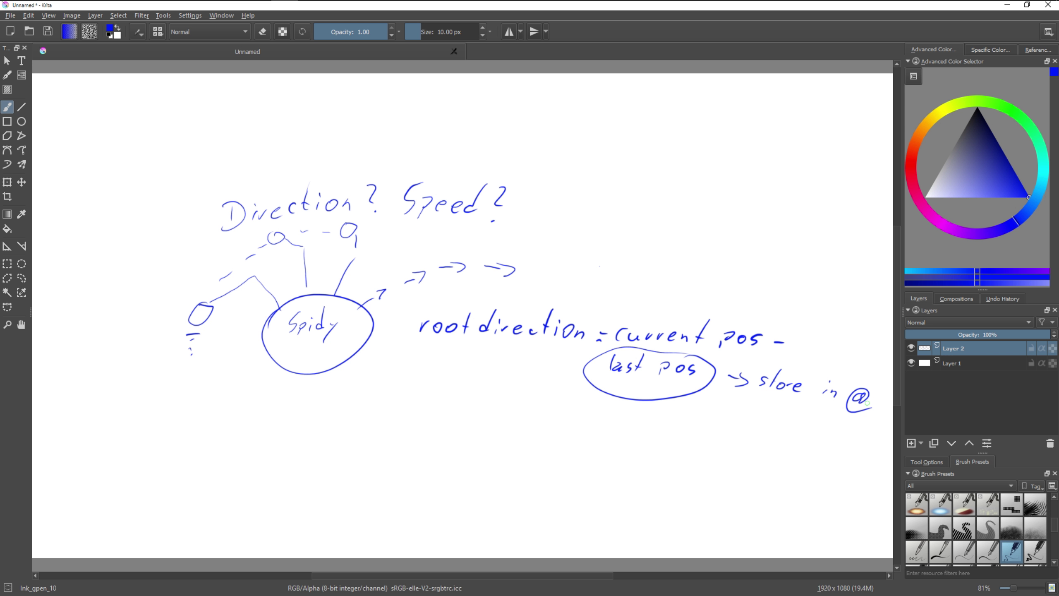
{"action": "mouse_move", "coordinate": [369, 422]}
{"action": "left_mouse_down"}
{"action": "mouse_move", "coordinate": [513, 449]}
{"action": "mouse_move", "coordinate": [716, 459]}
{"action": "left_mouse_up"}
{"action": "left_click", "coordinate": [703, 470]}
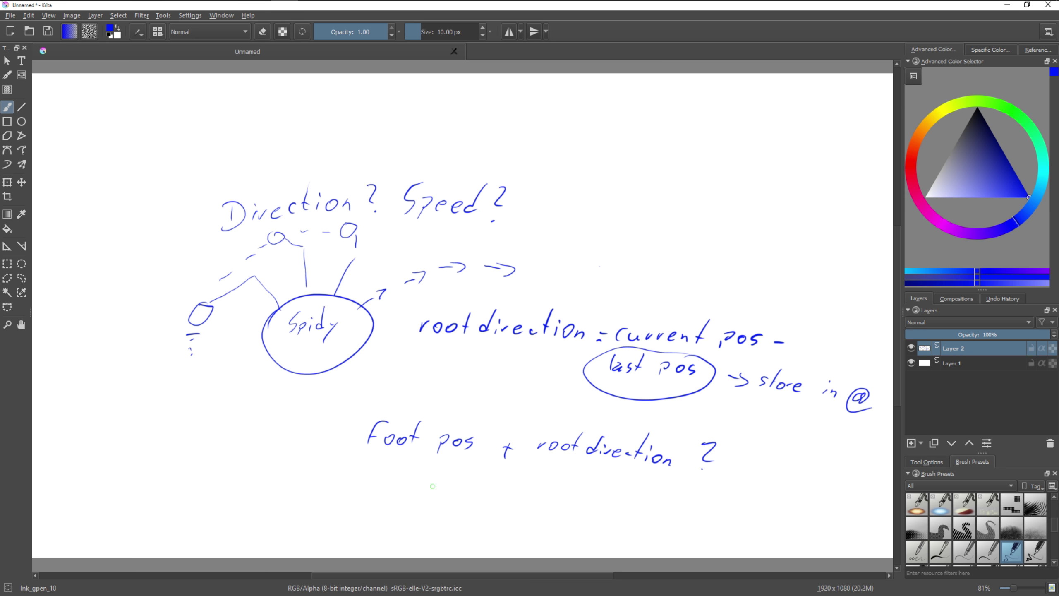
Scale the whole sketch down to about half size in the canvas's upper-left area, deselect it and return to the brush
{"action": "left_click", "coordinate": [7, 307]}
{"action": "mouse_move", "coordinate": [169, 163]}
{"action": "left_mouse_down"}
{"action": "mouse_move", "coordinate": [874, 351]}
{"action": "mouse_move", "coordinate": [102, 371]}
{"action": "mouse_move", "coordinate": [196, 172]}
{"action": "left_mouse_up"}
{"action": "key", "text": "ctrl+t"}
{"action": "left_click_drag", "start_coordinate": [885, 512], "coordinate": [409, 282]}
{"action": "key", "text": "Return"}
{"action": "key", "text": "ctrl+shift+a"}
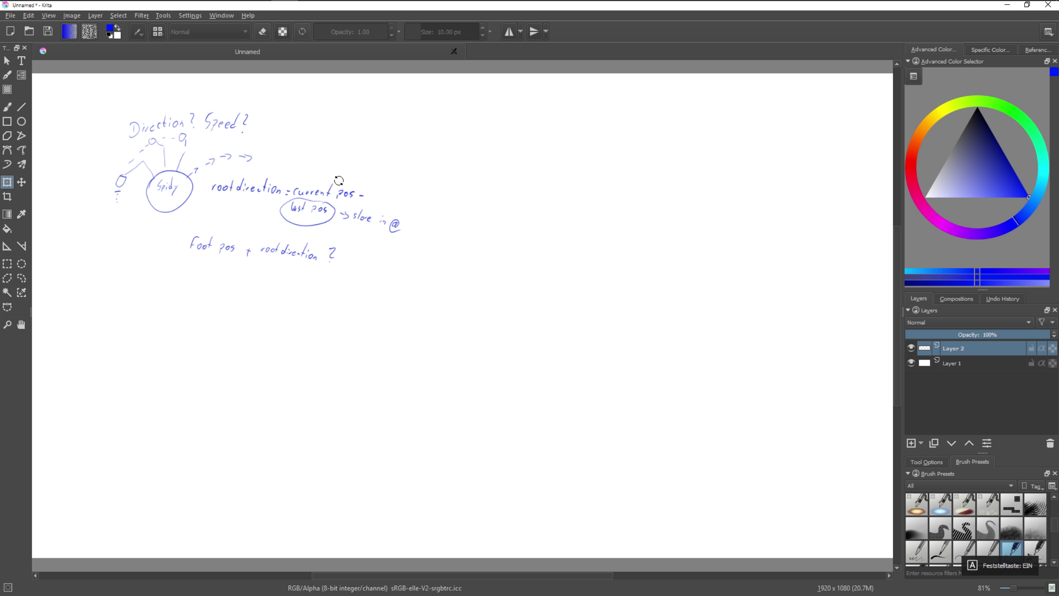
{"action": "key", "text": "b"}
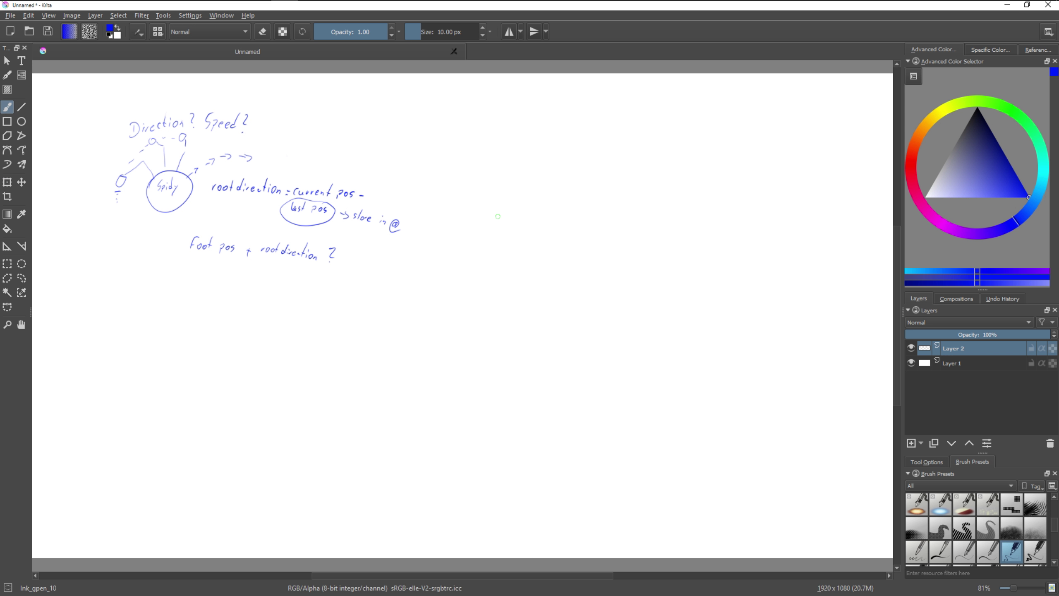
Write "problem" in blue in the empty canvas area beside the spider notes and underline it
{"action": "left_click_drag", "start_coordinate": [506, 209], "coordinate": [516, 217]}
{"action": "left_click_drag", "start_coordinate": [525, 221], "coordinate": [542, 212]}
{"action": "left_click_drag", "start_coordinate": [563, 196], "coordinate": [560, 221]}
{"action": "left_click_drag", "start_coordinate": [572, 199], "coordinate": [577, 220]}
{"action": "left_click_drag", "start_coordinate": [580, 217], "coordinate": [616, 214]}
{"action": "left_click_drag", "start_coordinate": [495, 245], "coordinate": [602, 258]}
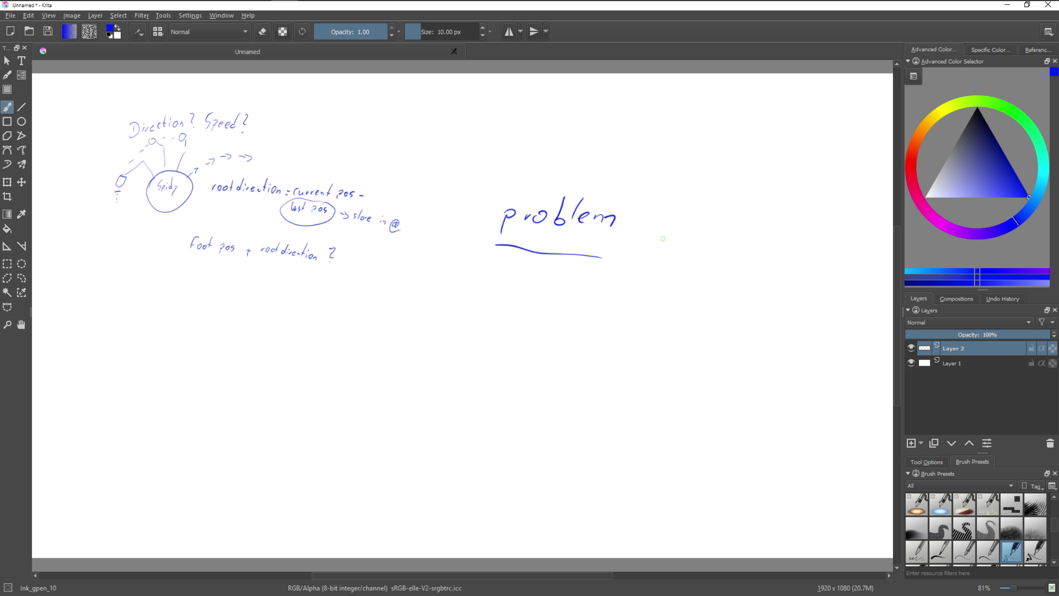
Continue the problem note with ": leg "fumbles"" and add "better (more realistic): find target position when lifting" beneath it
{"action": "left_click_drag", "start_coordinate": [660, 212], "coordinate": [656, 230]}
{"action": "mouse_move", "coordinate": [665, 225]}
{"action": "left_mouse_down"}
{"action": "mouse_move", "coordinate": [674, 242]}
{"action": "mouse_move", "coordinate": [718, 227]}
{"action": "left_mouse_up"}
{"action": "mouse_move", "coordinate": [728, 223]}
{"action": "left_mouse_down"}
{"action": "mouse_move", "coordinate": [713, 244]}
{"action": "mouse_move", "coordinate": [749, 247]}
{"action": "left_mouse_up"}
{"action": "left_click_drag", "start_coordinate": [756, 227], "coordinate": [779, 259]}
{"action": "left_click_drag", "start_coordinate": [806, 236], "coordinate": [813, 241]}
{"action": "mouse_move", "coordinate": [492, 280]}
{"action": "left_mouse_down"}
{"action": "mouse_move", "coordinate": [764, 301]}
{"action": "mouse_move", "coordinate": [571, 322]}
{"action": "mouse_move", "coordinate": [818, 361]}
{"action": "mouse_move", "coordinate": [832, 378]}
{"action": "left_mouse_up"}
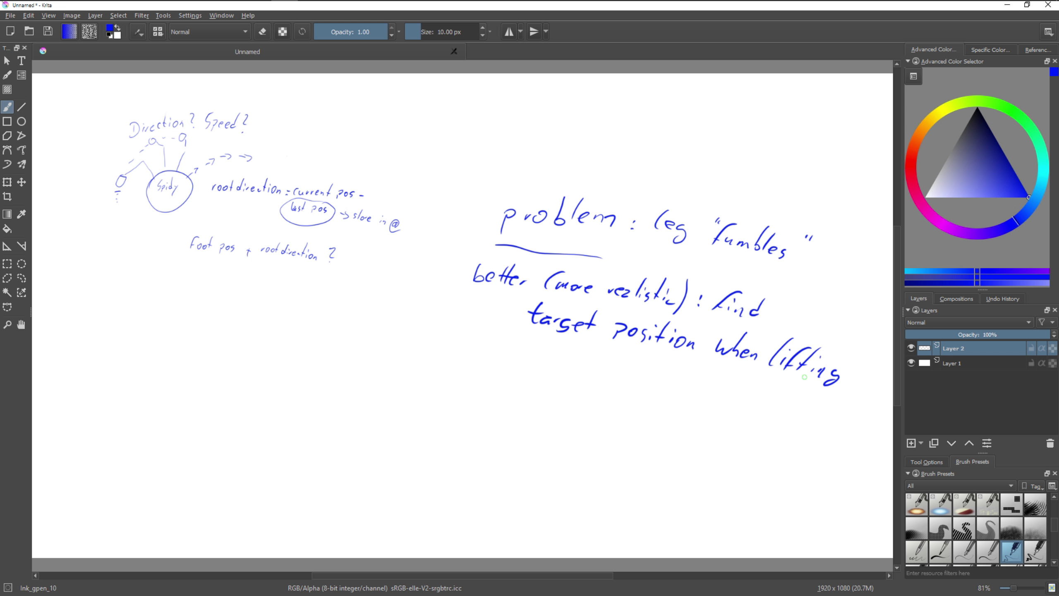
Lasso the whole problem note and scale it down to about two thirds of its size
{"action": "left_click", "coordinate": [21, 278]}
{"action": "mouse_move", "coordinate": [506, 156]}
{"action": "left_mouse_down"}
{"action": "mouse_move", "coordinate": [496, 419]}
{"action": "mouse_move", "coordinate": [638, 109]}
{"action": "mouse_move", "coordinate": [479, 184]}
{"action": "left_mouse_up"}
{"action": "key", "text": "ctrl+t"}
{"action": "mouse_move", "coordinate": [883, 453]}
{"action": "left_mouse_down"}
{"action": "mouse_move", "coordinate": [710, 267]}
{"action": "mouse_move", "coordinate": [695, 267]}
{"action": "left_mouse_up"}
{"action": "key", "text": "Return"}
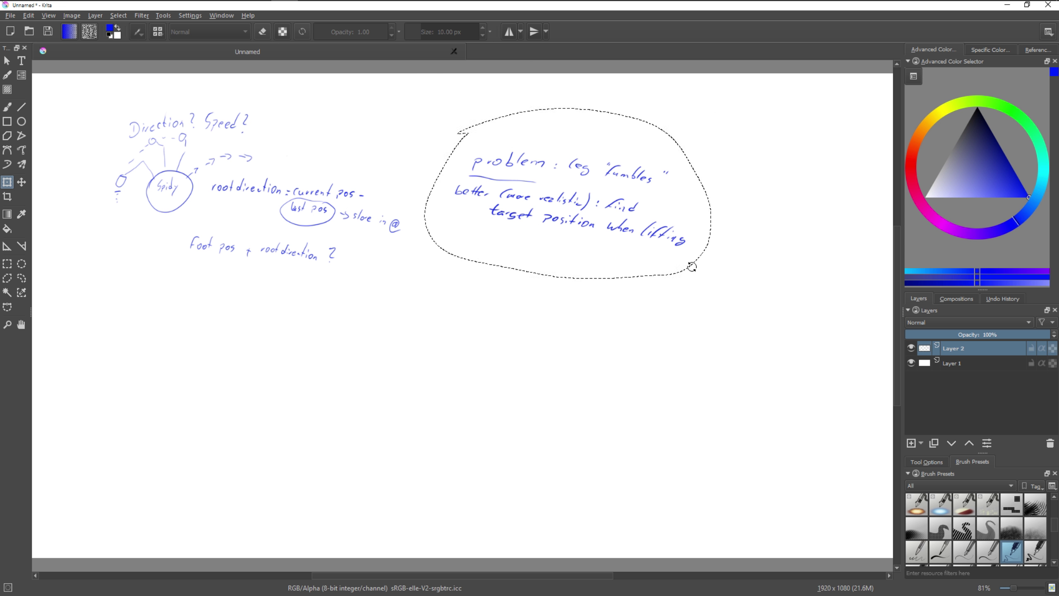
Highlight "last pos", the "@" and "target position" in red with the 86 px Block_basic brush
{"action": "right_click", "coordinate": [486, 324]}
{"action": "left_click", "coordinate": [547, 274]}
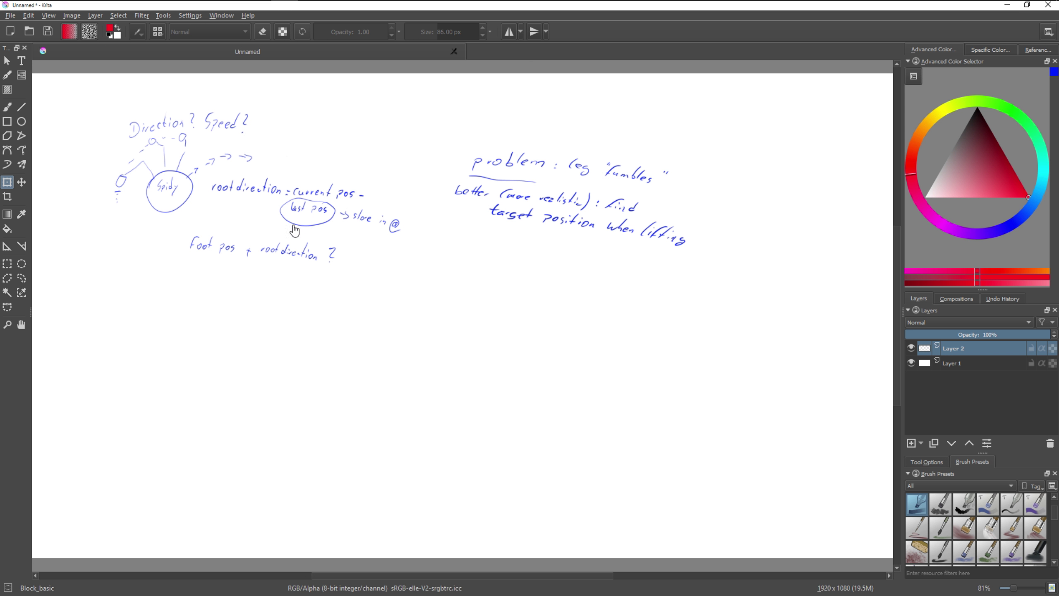
{"action": "left_click", "coordinate": [317, 211]}
{"action": "key", "text": "Escape"}
{"action": "key", "text": "b"}
{"action": "right_click", "coordinate": [378, 308]}
{"action": "left_click", "coordinate": [278, 207]}
{"action": "left_click_drag", "start_coordinate": [278, 208], "coordinate": [395, 230]}
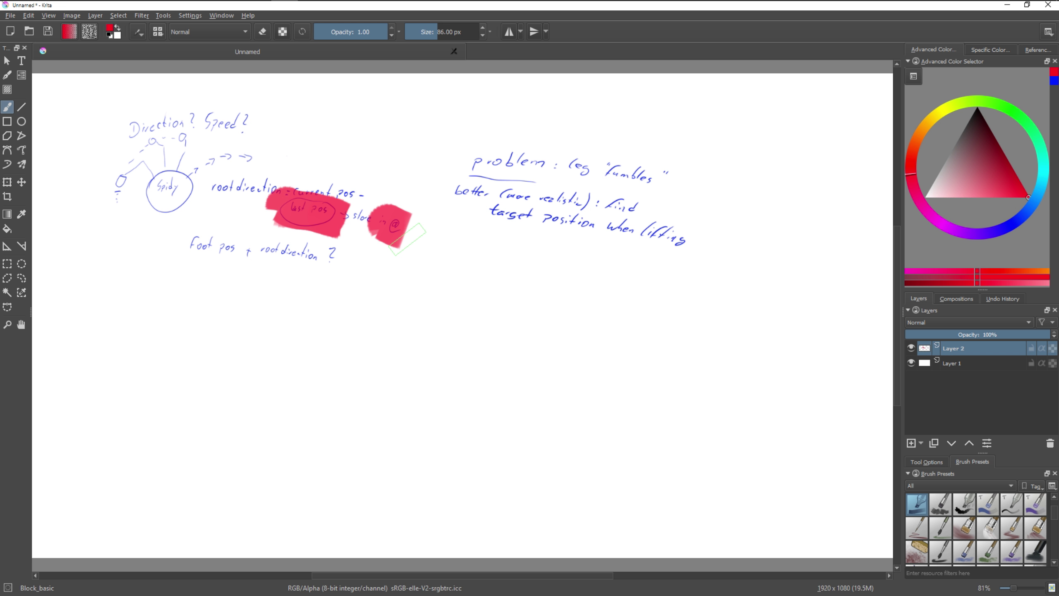
{"action": "left_click_drag", "start_coordinate": [490, 213], "coordinate": [583, 237]}
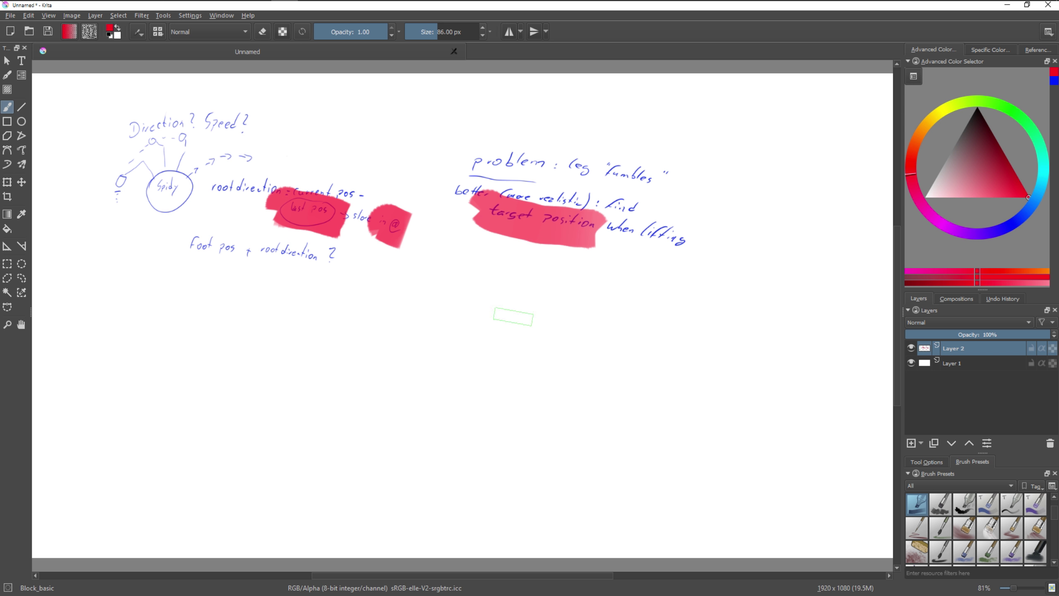
Write "target = ?" in black below the notes with the 10 px Ink_gpen_10 brush
{"action": "right_click", "coordinate": [523, 324]}
{"action": "left_click", "coordinate": [463, 366]}
{"action": "key", "text": "d"}
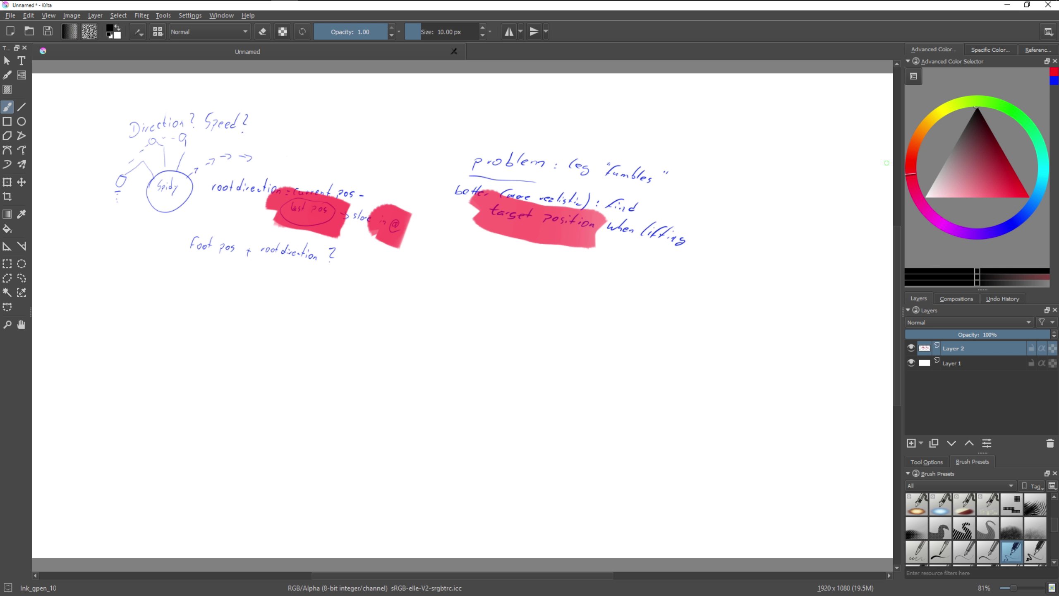
{"action": "left_click_drag", "start_coordinate": [331, 311], "coordinate": [327, 331]}
{"action": "left_click_drag", "start_coordinate": [311, 323], "coordinate": [342, 330]}
{"action": "left_click", "coordinate": [349, 322]}
{"action": "left_click_drag", "start_coordinate": [364, 320], "coordinate": [355, 334]}
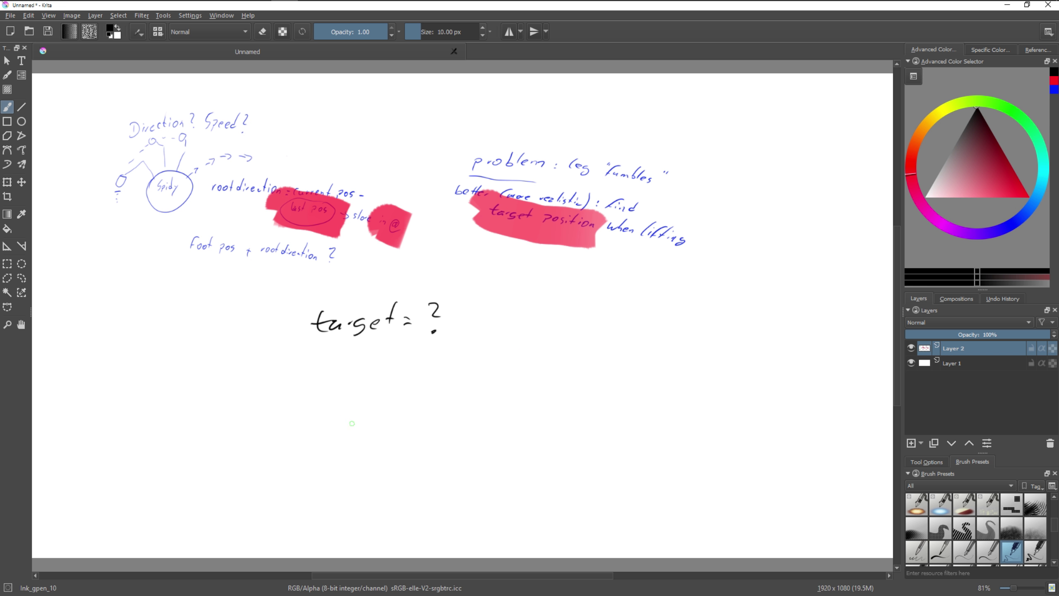
Sketch a body ellipse with several direction arrows and three possible leg positions ending in foot circles
{"action": "mouse_move", "coordinate": [276, 404]}
{"action": "left_mouse_down"}
{"action": "mouse_move", "coordinate": [317, 429]}
{"action": "mouse_move", "coordinate": [271, 410]}
{"action": "left_mouse_up"}
{"action": "mouse_move", "coordinate": [353, 388]}
{"action": "left_mouse_down"}
{"action": "mouse_move", "coordinate": [420, 364]}
{"action": "mouse_move", "coordinate": [443, 432]}
{"action": "left_mouse_up"}
{"action": "mouse_move", "coordinate": [431, 424]}
{"action": "left_mouse_down"}
{"action": "mouse_move", "coordinate": [449, 429]}
{"action": "mouse_move", "coordinate": [492, 376]}
{"action": "mouse_move", "coordinate": [342, 451]}
{"action": "mouse_move", "coordinate": [355, 460]}
{"action": "left_mouse_up"}
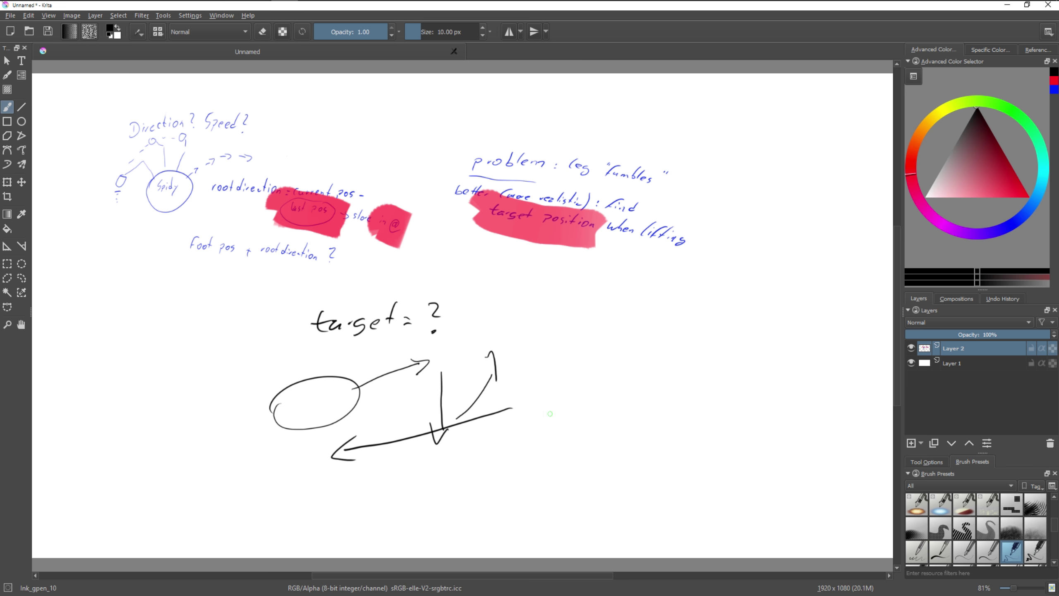
{"action": "mouse_move", "coordinate": [349, 377]}
{"action": "left_mouse_down"}
{"action": "mouse_move", "coordinate": [551, 327]}
{"action": "mouse_move", "coordinate": [678, 425]}
{"action": "left_mouse_up"}
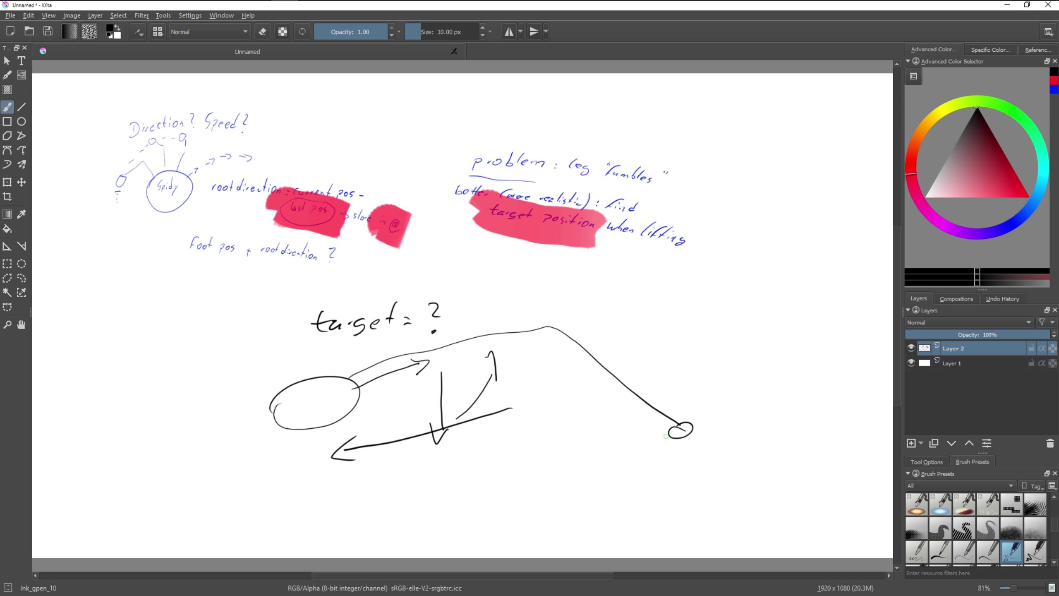
{"action": "mouse_move", "coordinate": [545, 348]}
{"action": "left_mouse_down"}
{"action": "mouse_move", "coordinate": [319, 442]}
{"action": "mouse_move", "coordinate": [347, 430]}
{"action": "left_mouse_up"}
{"action": "left_click_drag", "start_coordinate": [544, 367], "coordinate": [547, 459]}
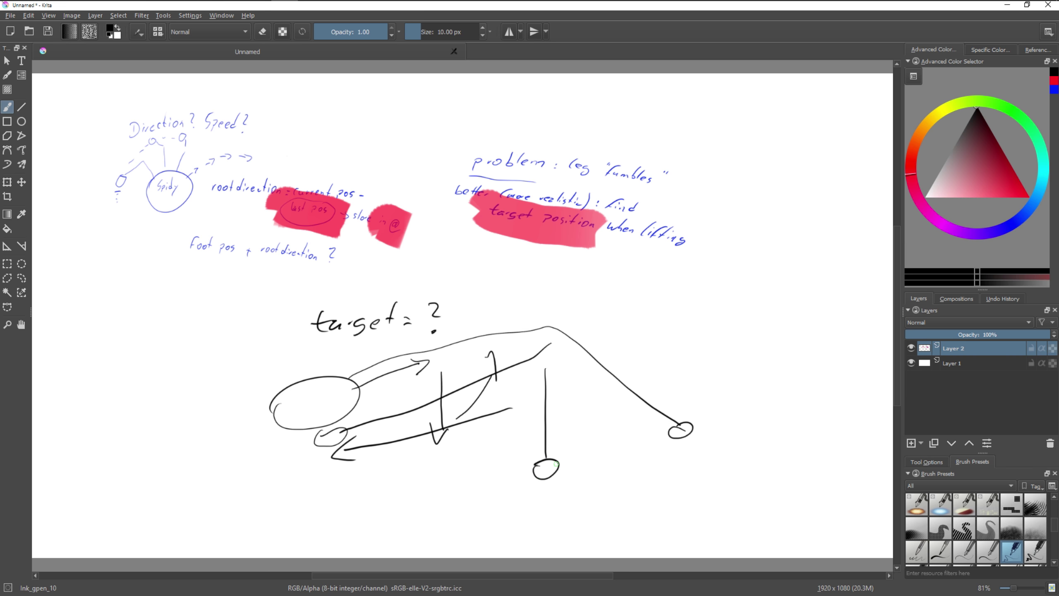
Write an underlined drawn-out scream beside the leg sketch and erase it together with the sketch
{"action": "left_click_drag", "start_coordinate": [600, 487], "coordinate": [664, 486]}
{"action": "left_click_drag", "start_coordinate": [675, 471], "coordinate": [690, 487]}
{"action": "left_click_drag", "start_coordinate": [702, 476], "coordinate": [706, 483]}
{"action": "left_click", "coordinate": [707, 486]}
{"action": "mouse_move", "coordinate": [746, 454]}
{"action": "left_mouse_down"}
{"action": "mouse_move", "coordinate": [765, 494]}
{"action": "mouse_move", "coordinate": [859, 506]}
{"action": "left_mouse_up"}
{"action": "left_click_drag", "start_coordinate": [555, 514], "coordinate": [862, 538]}
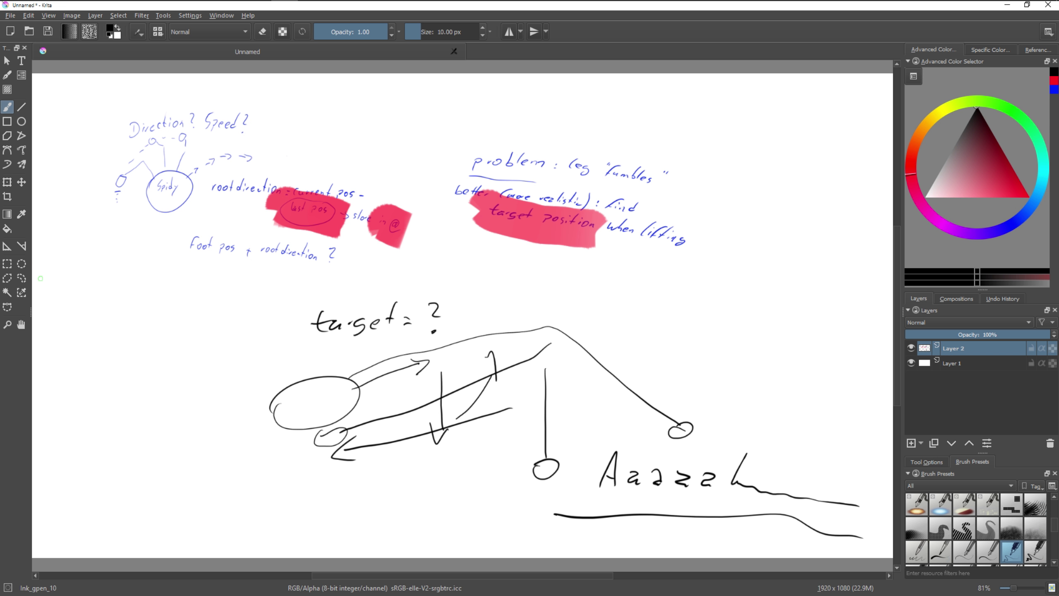
{"action": "key", "text": "e"}
{"action": "mouse_move", "coordinate": [863, 537]}
{"action": "left_mouse_down"}
{"action": "mouse_move", "coordinate": [858, 515]}
{"action": "mouse_move", "coordinate": [709, 502]}
{"action": "mouse_move", "coordinate": [629, 435]}
{"action": "mouse_move", "coordinate": [521, 451]}
{"action": "mouse_move", "coordinate": [378, 362]}
{"action": "mouse_move", "coordinate": [553, 350]}
{"action": "mouse_move", "coordinate": [653, 442]}
{"action": "mouse_move", "coordinate": [546, 389]}
{"action": "mouse_move", "coordinate": [291, 409]}
{"action": "mouse_move", "coordinate": [377, 455]}
{"action": "mouse_move", "coordinate": [433, 410]}
{"action": "mouse_move", "coordinate": [555, 471]}
{"action": "left_mouse_up"}
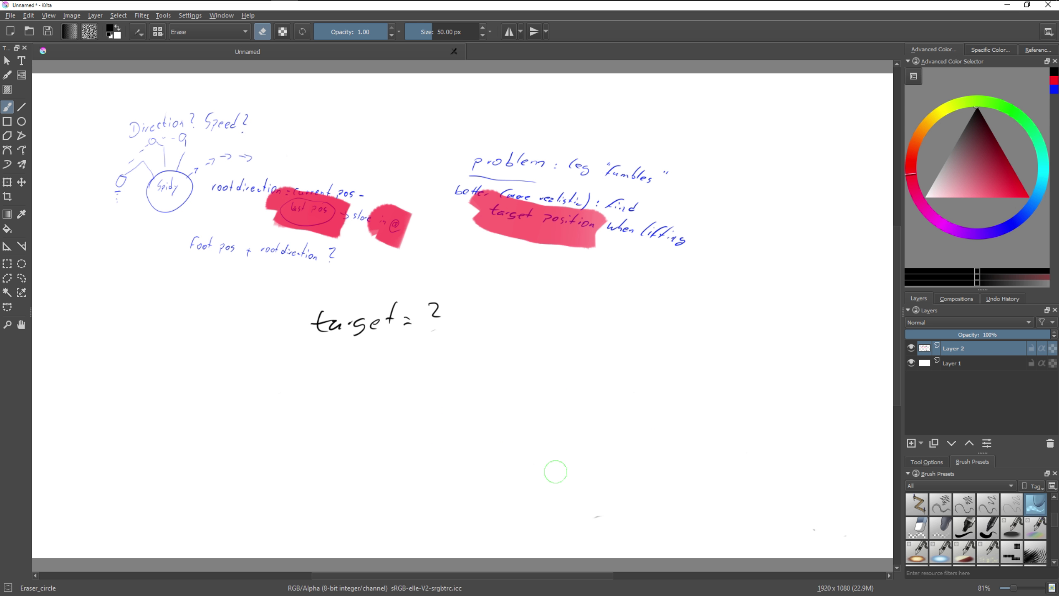
Write "Rest position!" after "target = ?" with the 10 px ink brush and underline it
{"action": "right_click", "coordinate": [330, 385]}
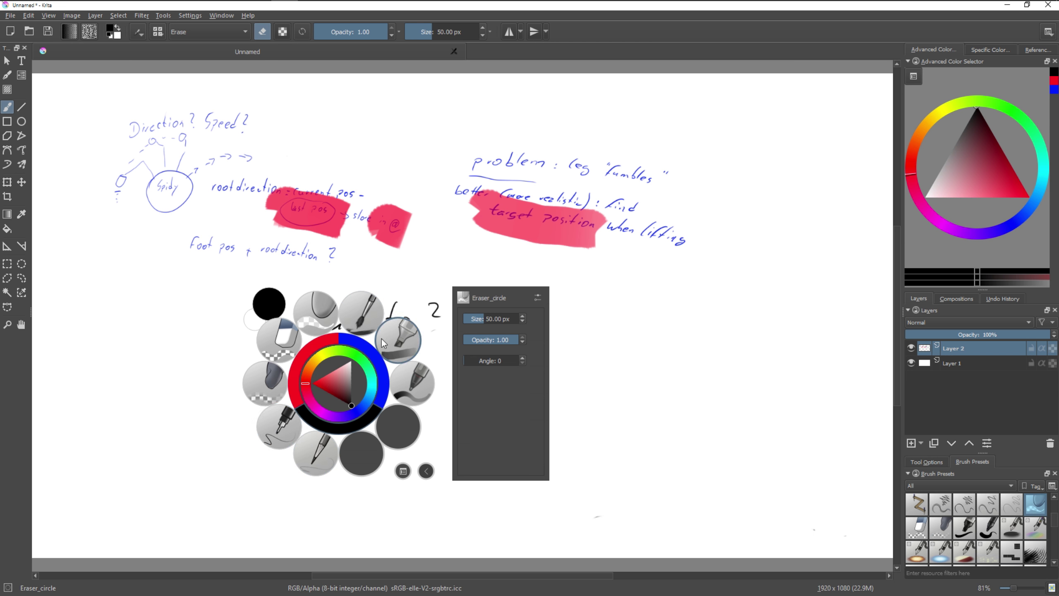
{"action": "left_click", "coordinate": [278, 426]}
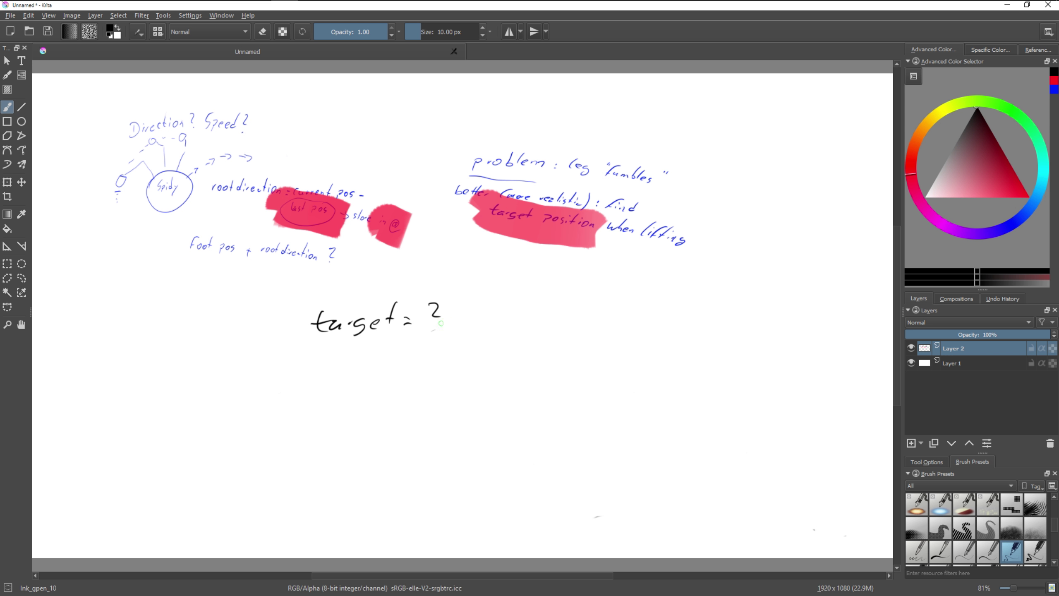
{"action": "left_click_drag", "start_coordinate": [468, 312], "coordinate": [484, 334]}
{"action": "left_click_drag", "start_coordinate": [491, 328], "coordinate": [520, 340]}
{"action": "left_click_drag", "start_coordinate": [532, 308], "coordinate": [593, 339]}
{"action": "left_click_drag", "start_coordinate": [604, 330], "coordinate": [601, 341]}
{"action": "left_click_drag", "start_coordinate": [615, 332], "coordinate": [617, 341]}
{"action": "left_click_drag", "start_coordinate": [633, 306], "coordinate": [626, 339]}
{"action": "left_click_drag", "start_coordinate": [623, 326], "coordinate": [636, 324]}
{"action": "mouse_move", "coordinate": [645, 330]}
{"action": "left_mouse_down"}
{"action": "mouse_move", "coordinate": [648, 339]}
{"action": "mouse_move", "coordinate": [664, 334]}
{"action": "left_mouse_up"}
{"action": "left_click_drag", "start_coordinate": [670, 334], "coordinate": [684, 346]}
{"action": "left_click_drag", "start_coordinate": [451, 358], "coordinate": [699, 375]}
{"action": "left_click_drag", "start_coordinate": [718, 295], "coordinate": [706, 339]}
{"action": "left_click", "coordinate": [699, 358]}
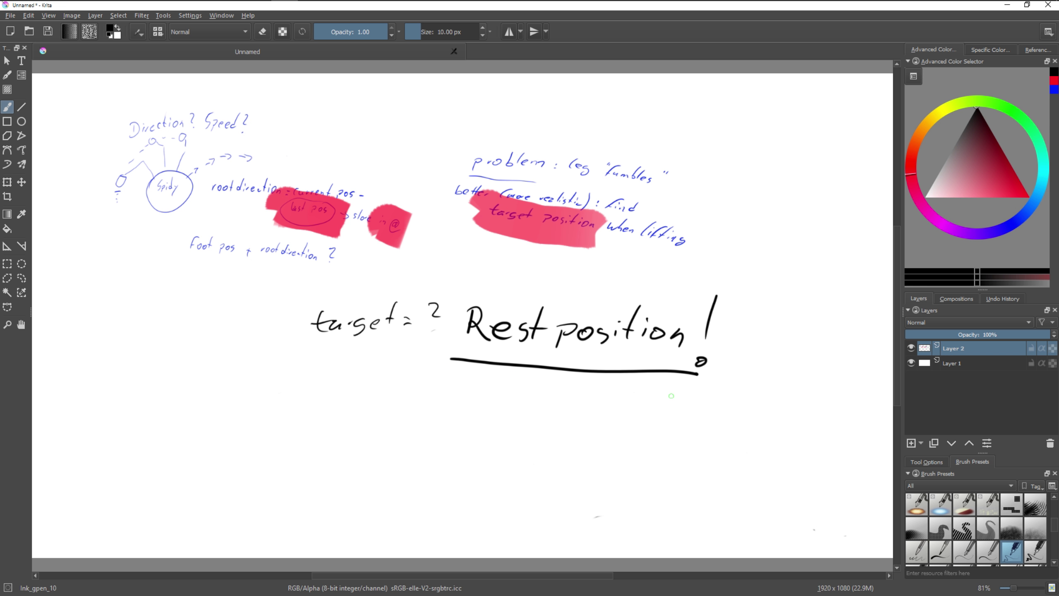
Scale the "target = ? Rest position!" note down to about two thirds of its size and deselect it
{"action": "key", "text": "ctrl+shift+l"}
{"action": "left_click_drag", "start_coordinate": [321, 272], "coordinate": [324, 263]}
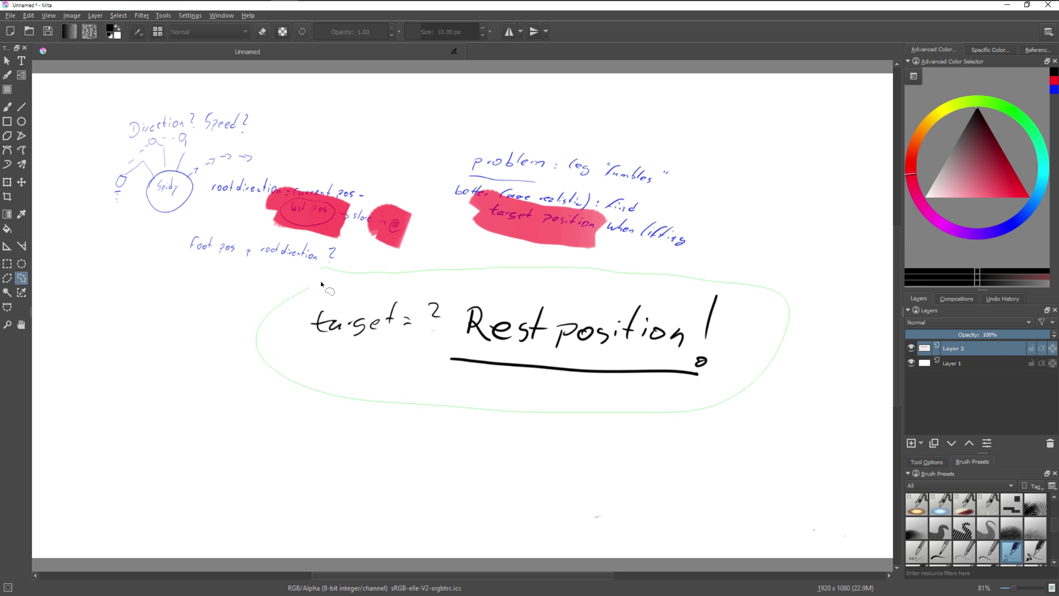
{"action": "mouse_move", "coordinate": [730, 277]}
{"action": "left_mouse_down"}
{"action": "mouse_move", "coordinate": [751, 340]}
{"action": "mouse_move", "coordinate": [748, 277]}
{"action": "left_mouse_up"}
{"action": "key", "text": "ctrl+t"}
{"action": "mouse_move", "coordinate": [753, 448]}
{"action": "left_mouse_down"}
{"action": "mouse_move", "coordinate": [592, 378]}
{"action": "mouse_move", "coordinate": [580, 352]}
{"action": "left_mouse_up"}
{"action": "key", "text": "Return"}
{"action": "key", "text": "ctrl+shift+a"}
Highlight "Rest position!" in red with the 86 px Block_basic brush
{"action": "right_click", "coordinate": [492, 296]}
{"action": "left_click", "coordinate": [507, 288]}
{"action": "right_click", "coordinate": [533, 308]}
{"action": "left_click", "coordinate": [446, 303]}
{"action": "key", "text": "Escape"}
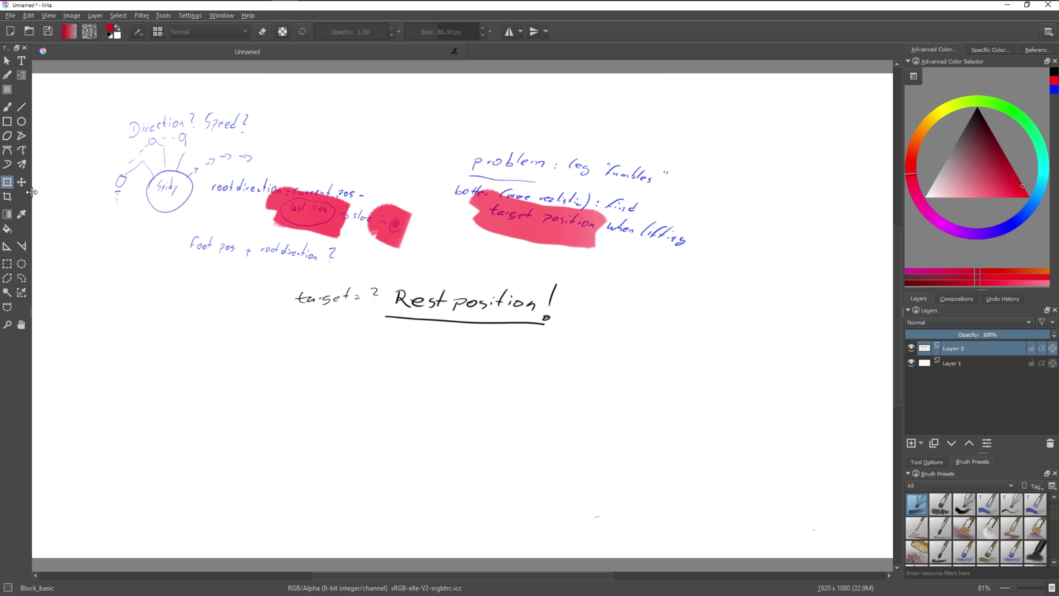
{"action": "key", "text": "b"}
{"action": "right_click", "coordinate": [436, 297]}
{"action": "left_click_drag", "start_coordinate": [386, 307], "coordinate": [611, 329]}
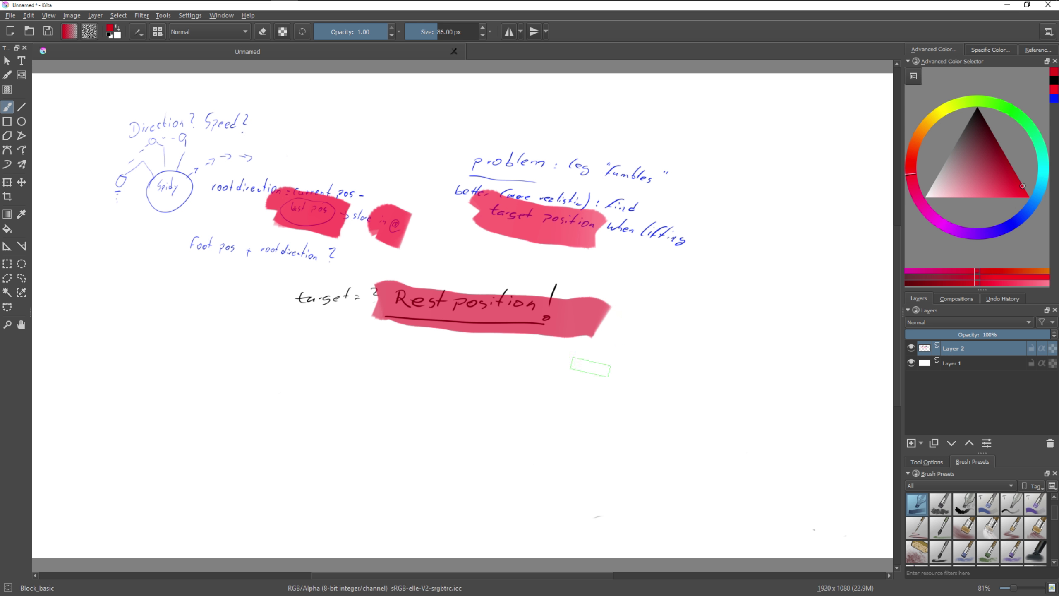
Write an underlined "Speed?" in black with the options "give stepsize for each frame" and "give number of steps to target"
{"action": "right_click", "coordinate": [638, 358]}
{"action": "left_click", "coordinate": [638, 323]}
{"action": "left_click", "coordinate": [579, 401]}
{"action": "mouse_move", "coordinate": [271, 380]}
{"action": "left_mouse_down"}
{"action": "mouse_move", "coordinate": [260, 405]}
{"action": "mouse_move", "coordinate": [310, 393]}
{"action": "left_mouse_up"}
{"action": "left_click_drag", "start_coordinate": [336, 389], "coordinate": [342, 367]}
{"action": "left_click_drag", "start_coordinate": [361, 369], "coordinate": [367, 385]}
{"action": "left_click", "coordinate": [362, 398]}
{"action": "left_click_drag", "start_coordinate": [257, 426], "coordinate": [377, 416]}
{"action": "left_click_drag", "start_coordinate": [454, 378], "coordinate": [740, 402]}
{"action": "left_click_drag", "start_coordinate": [446, 419], "coordinate": [766, 456]}
Scale the Speed note to less than half size, place it below the spider notes, deselect it and return to the brush
{"action": "left_click", "coordinate": [7, 451]}
{"action": "left_click_drag", "start_coordinate": [236, 463], "coordinate": [227, 463]}
{"action": "key", "text": "ctrl+t"}
{"action": "left_click_drag", "start_coordinate": [835, 510], "coordinate": [449, 438]}
{"action": "left_click_drag", "start_coordinate": [378, 369], "coordinate": [244, 369]}
{"action": "key", "text": "Return"}
{"action": "key", "text": "ctrl+shift+a"}
{"action": "key", "text": "b"}
Draw an arrow from the stepsize option to "+ well defined overall speed" and "- same speed for slow + fast motion"
{"action": "left_click_drag", "start_coordinate": [313, 373], "coordinate": [370, 369]}
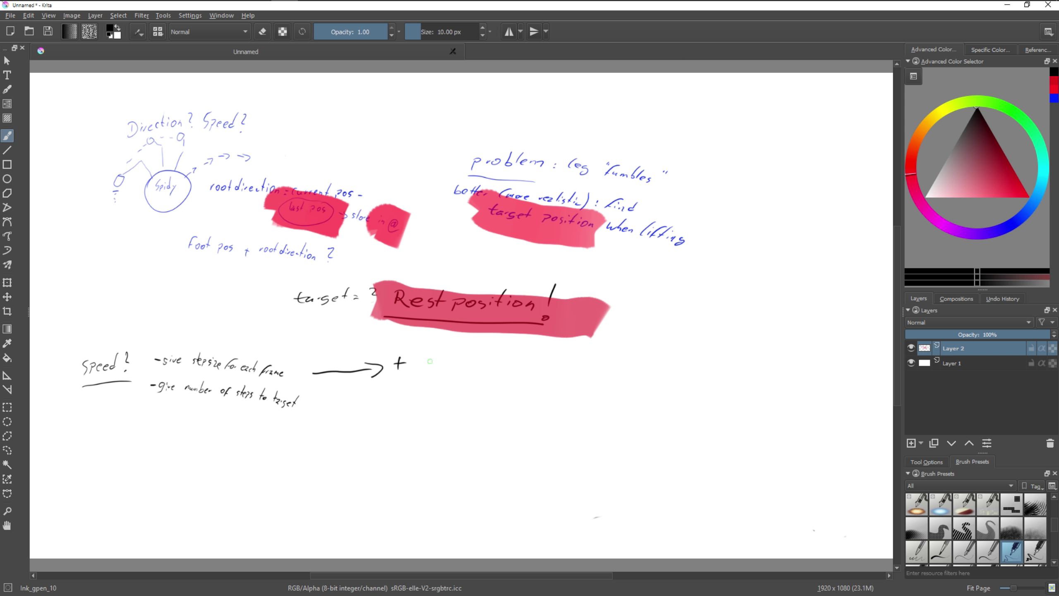
{"action": "left_click_drag", "start_coordinate": [421, 358], "coordinate": [670, 374]}
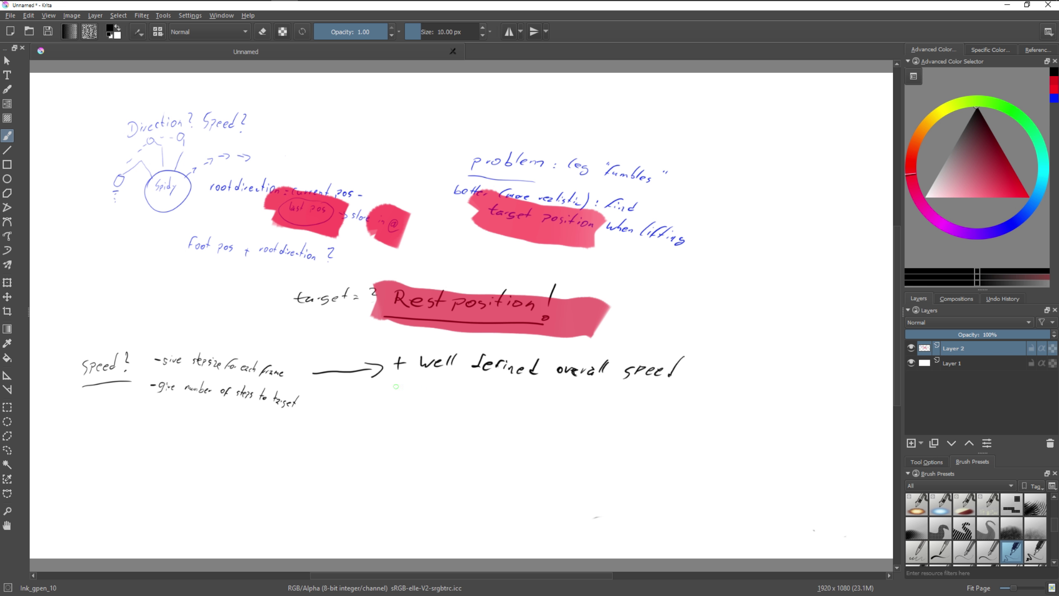
{"action": "left_click_drag", "start_coordinate": [411, 388], "coordinate": [732, 408]}
Draw an arrow from the number-of-steps option and write "+ "adopts" to global speed" at its end
{"action": "mouse_move", "coordinate": [306, 407]}
{"action": "left_mouse_down"}
{"action": "mouse_move", "coordinate": [350, 428]}
{"action": "mouse_move", "coordinate": [353, 444]}
{"action": "left_mouse_up"}
{"action": "left_click_drag", "start_coordinate": [380, 430], "coordinate": [393, 428]}
{"action": "left_click_drag", "start_coordinate": [387, 423], "coordinate": [387, 434]}
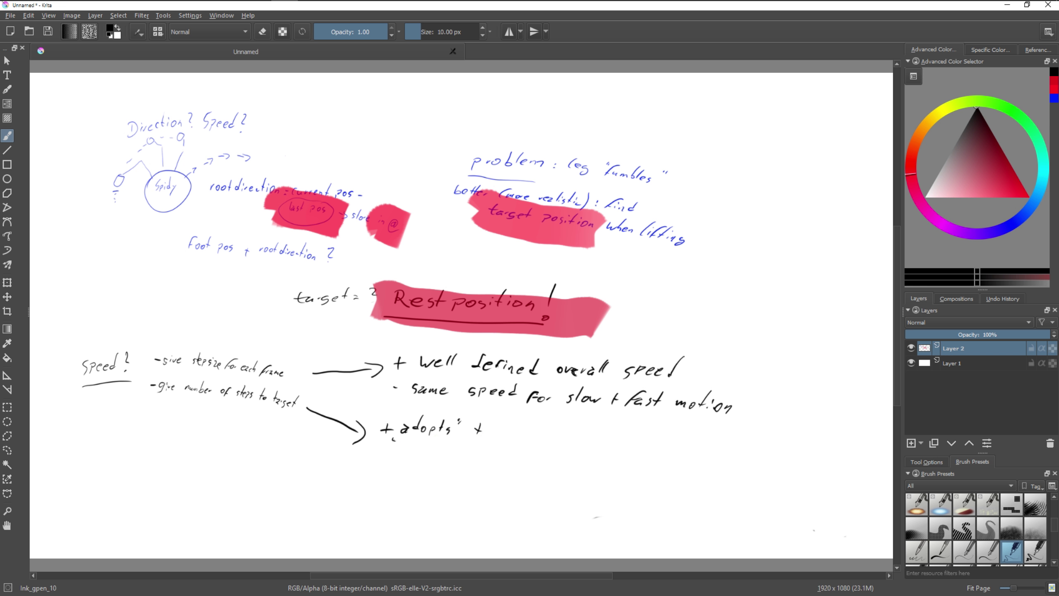
{"action": "left_click_drag", "start_coordinate": [511, 432], "coordinate": [600, 439]}
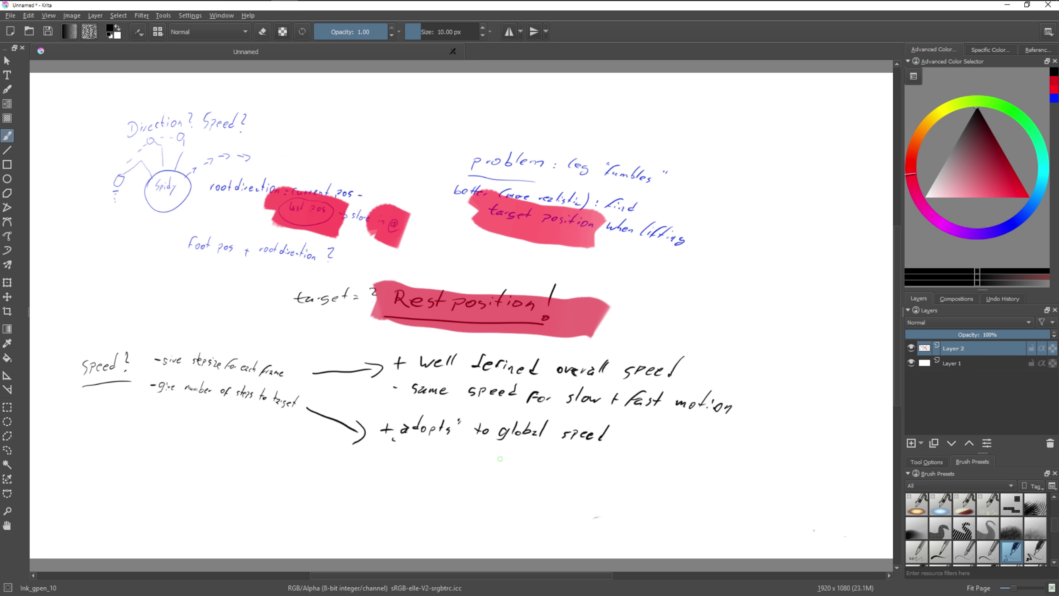
Add "- doesn't react to sudden stops" and "But: "Freeze" in air may look naturalistic!", and underline the number-of-steps option
{"action": "left_click_drag", "start_coordinate": [512, 452], "coordinate": [649, 472]}
{"action": "left_click_drag", "start_coordinate": [500, 484], "coordinate": [523, 502]}
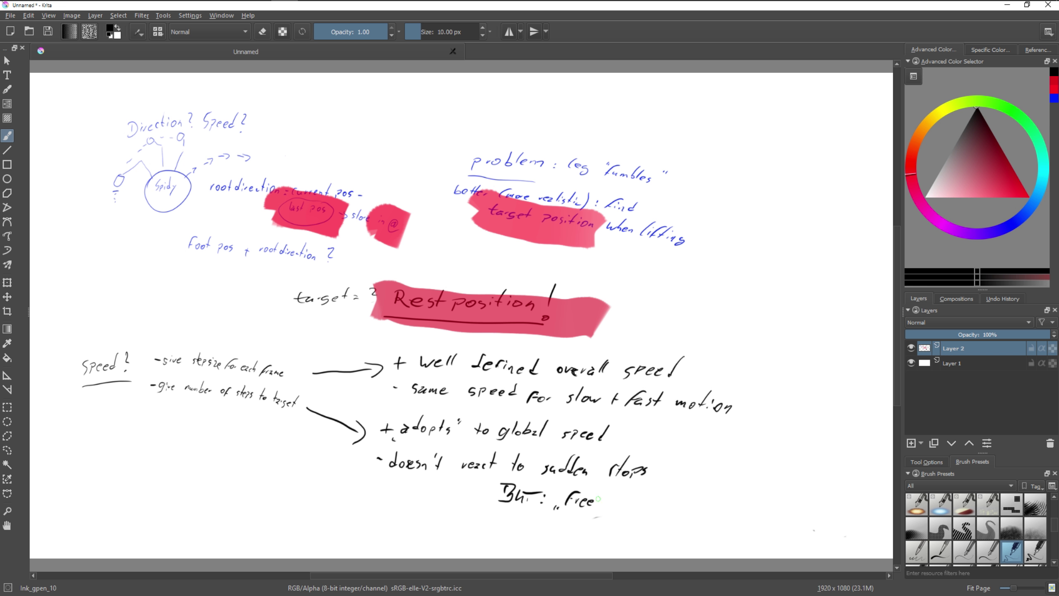
{"action": "mouse_move", "coordinate": [734, 496]}
{"action": "left_mouse_down"}
{"action": "mouse_move", "coordinate": [771, 518]}
{"action": "mouse_move", "coordinate": [872, 531]}
{"action": "left_mouse_up"}
{"action": "left_click_drag", "start_coordinate": [151, 403], "coordinate": [291, 418]}
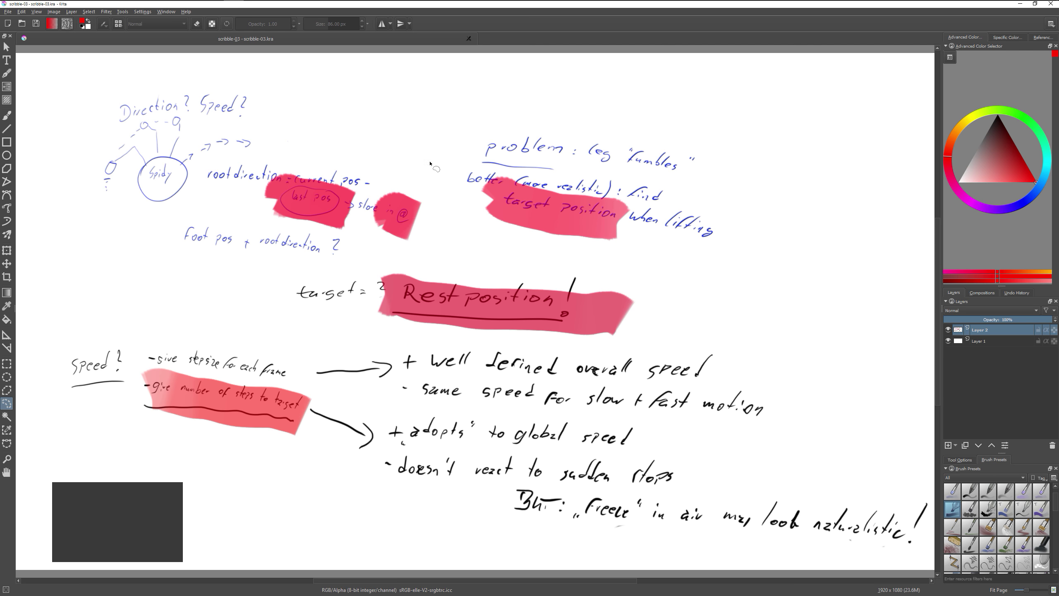
Delete the rootdirection formula and the foot position notes beneath the spider sketch, then clear the selection
{"action": "mouse_move", "coordinate": [410, 172]}
{"action": "left_mouse_down"}
{"action": "mouse_move", "coordinate": [253, 150]}
{"action": "mouse_move", "coordinate": [165, 200]}
{"action": "mouse_move", "coordinate": [275, 283]}
{"action": "mouse_move", "coordinate": [440, 184]}
{"action": "left_mouse_up"}
{"action": "key", "text": "Delete"}
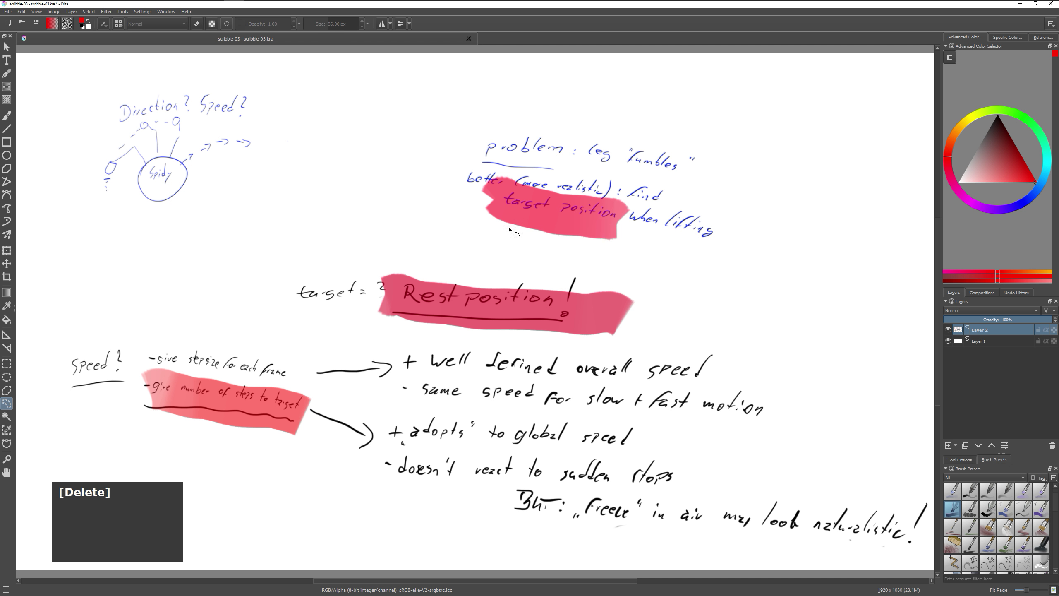
{"action": "key", "text": "/"}
{"action": "key", "text": "shift+ctrl+a"}
{"action": "mouse_move", "coordinate": [520, 230]}
{"action": "left_mouse_down"}
{"action": "mouse_move", "coordinate": [487, 285]}
{"action": "mouse_move", "coordinate": [508, 268]}
{"action": "left_mouse_up"}
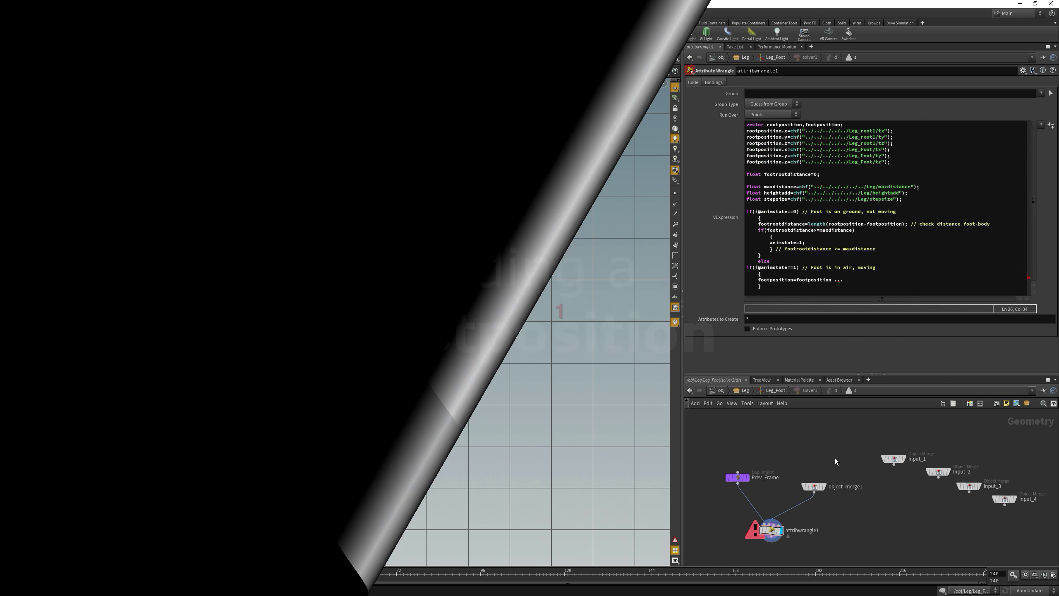
In Houdini, duplicate the Leg_Foot null inside the Leg subnetwork and name the copy Leg_FootRest
{"action": "key", "text": "u"}
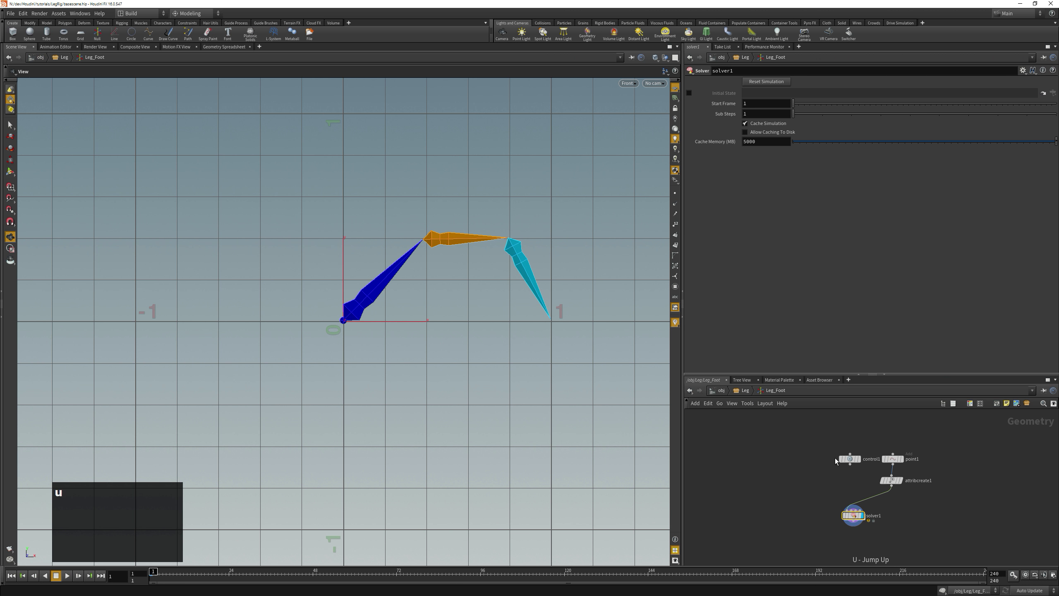
{"action": "key", "text": "u"}
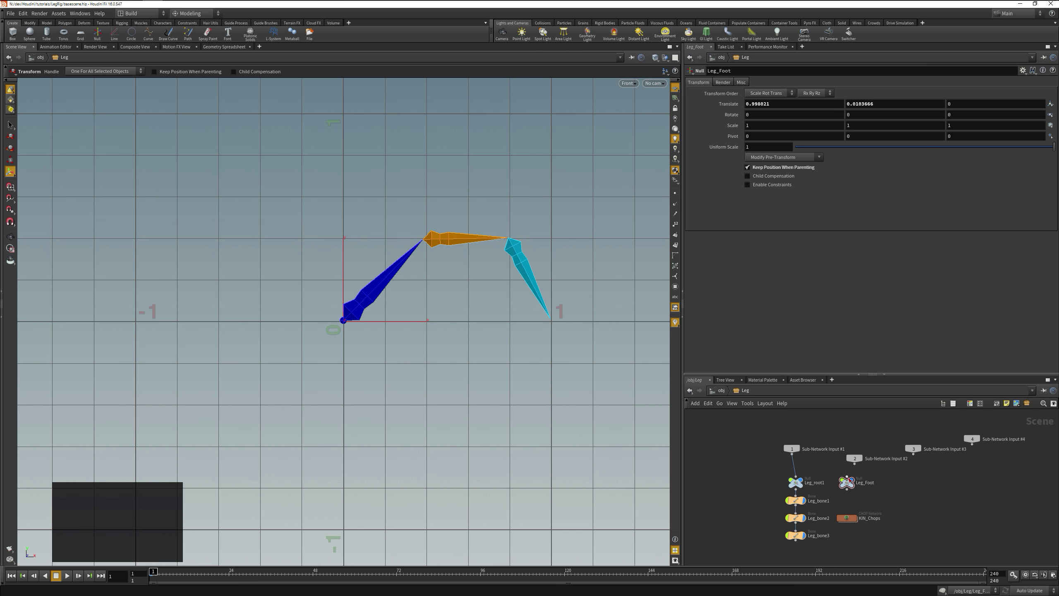
{"action": "left_click", "coordinate": [845, 481]}
{"action": "key", "text": "ctrl+c"}
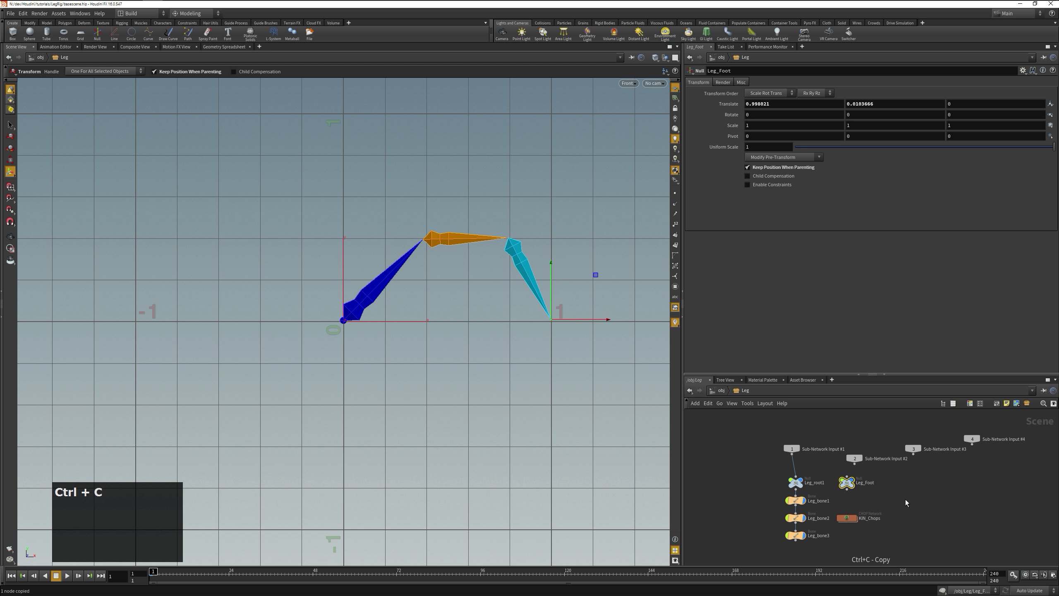
{"action": "key", "text": "ctrl+v"}
{"action": "double_click", "coordinate": [927, 499]}
{"action": "type", "text": "FootRest"}
{"action": "key", "text": "Return"}
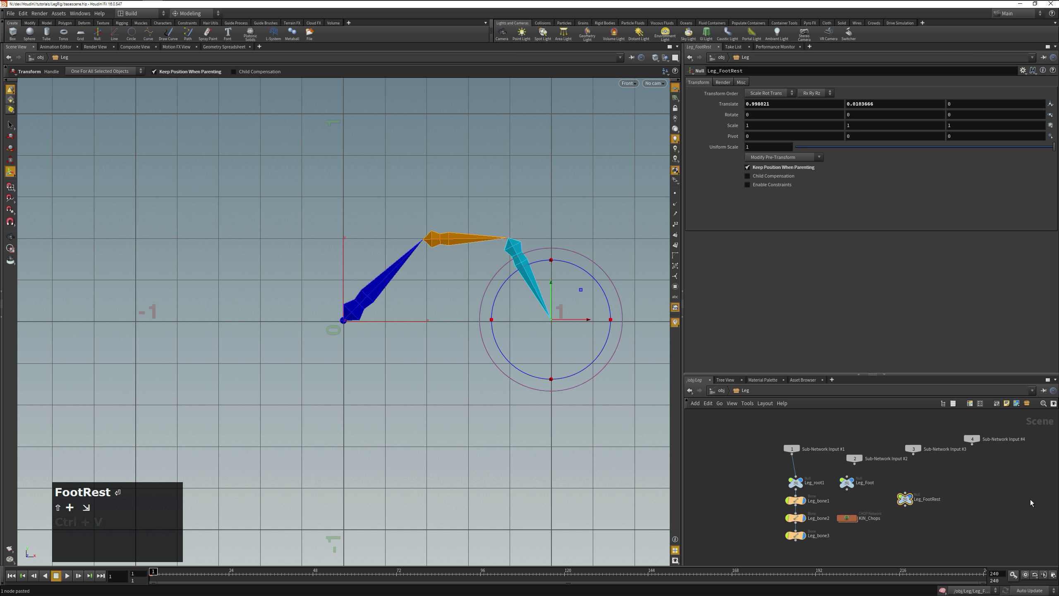
Delete the attribcreate1 and solver1 nodes inside Leg_FootRest
{"action": "double_click", "coordinate": [905, 501]}
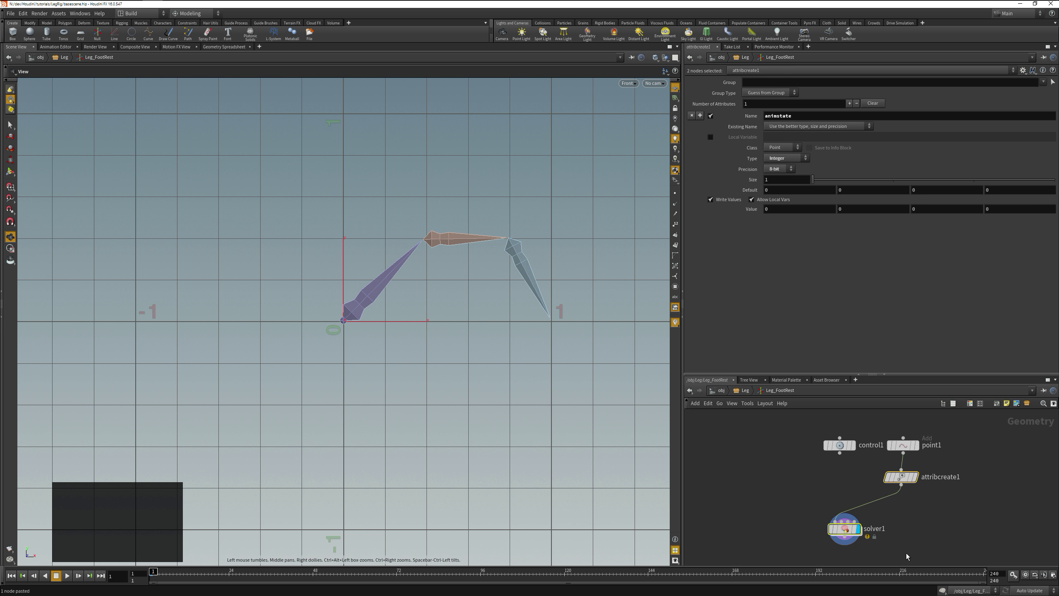
{"action": "key", "text": "Delete"}
{"action": "key", "text": "u"}
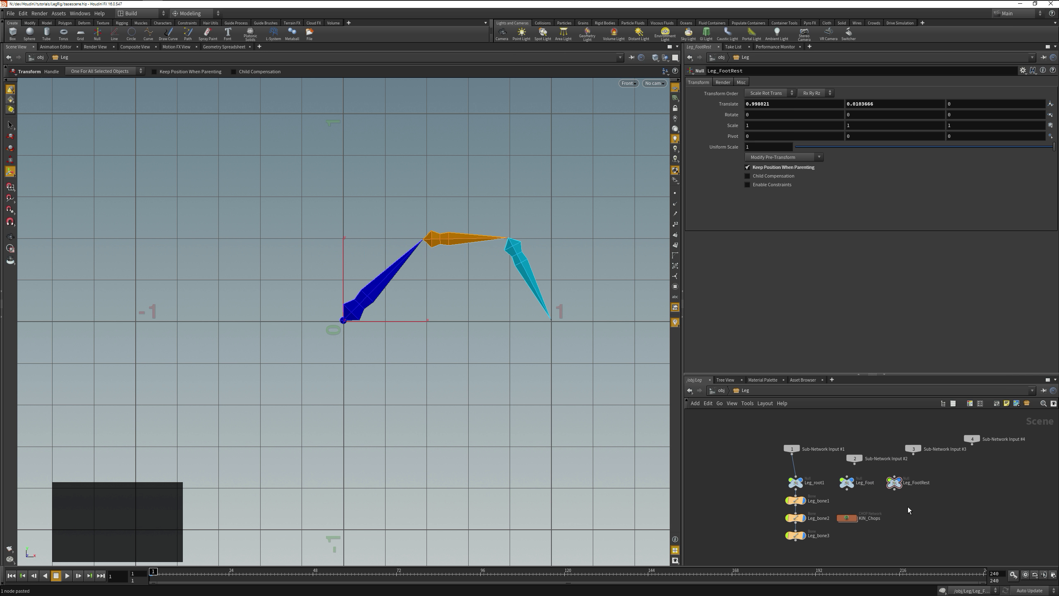
Add an Integer Vector 2 parameter named animsteps, labelled Number_of_steps, to the Animation folder of the Leg subnetwork's parameter interface
{"action": "key", "text": "u"}
{"action": "right_click", "coordinate": [872, 487]}
{"action": "left_click", "coordinate": [972, 545]}
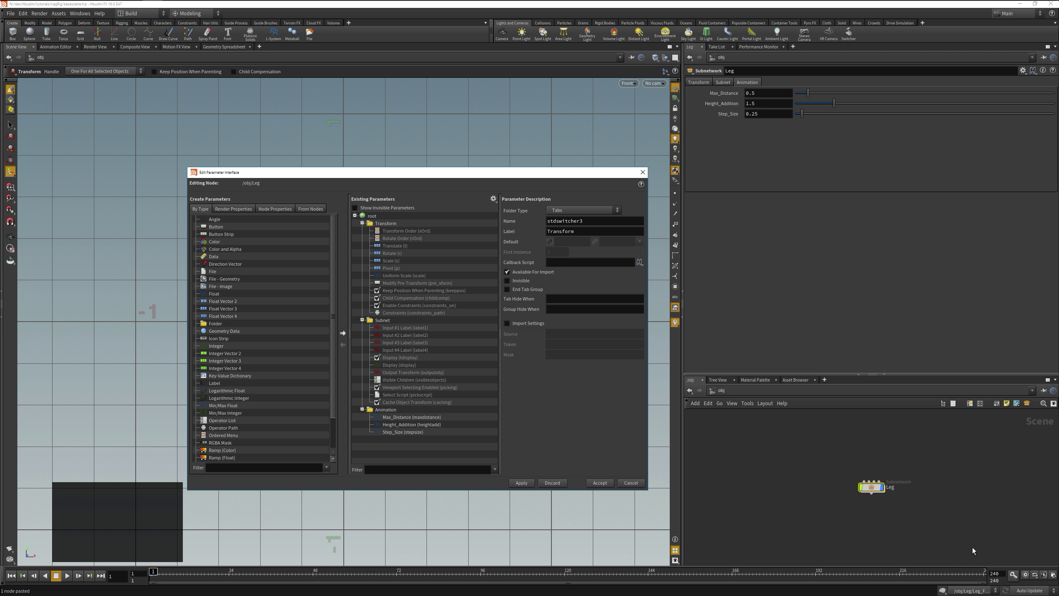
{"action": "left_click_drag", "start_coordinate": [223, 355], "coordinate": [417, 439]}
{"action": "left_click", "coordinate": [517, 210]}
{"action": "double_click", "coordinate": [564, 220]}
{"action": "type", "text": "animsteps"}
{"action": "key", "text": "Tab"}
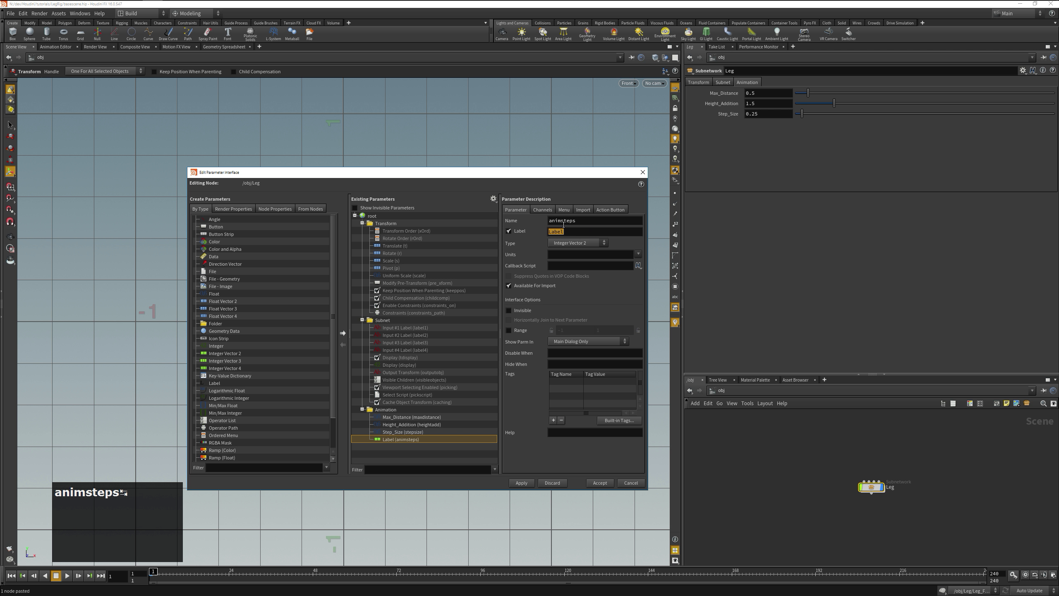
{"action": "type", "text": "Number_of_steps"}
Give the Number_of_steps parameter a default of 4 and the type Integer, and apply it
{"action": "left_click", "coordinate": [542, 210]}
{"action": "double_click", "coordinate": [554, 237]}
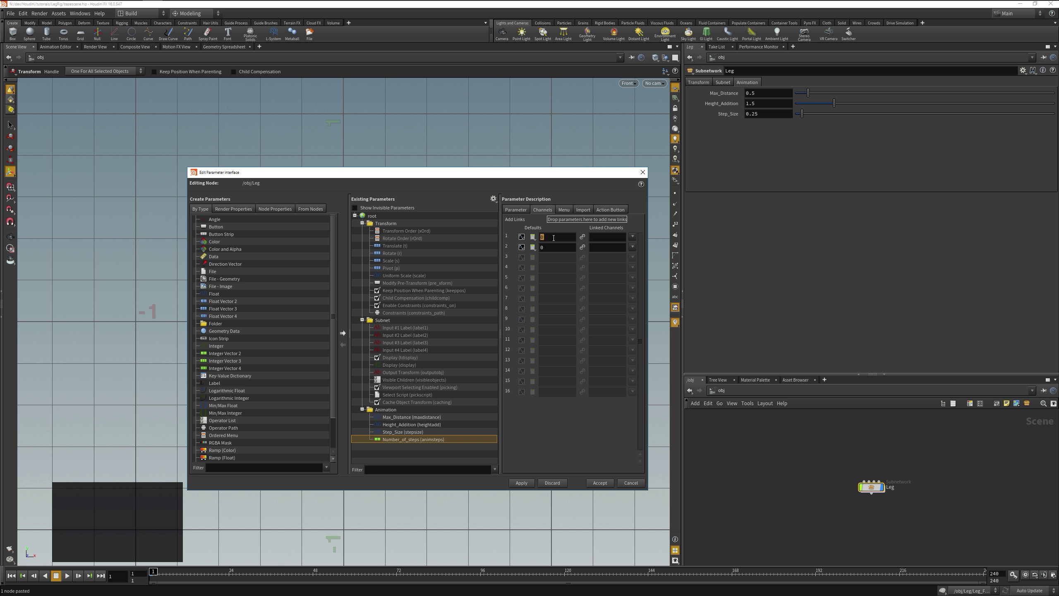
{"action": "left_click", "coordinate": [526, 209]}
{"action": "left_click", "coordinate": [575, 247]}
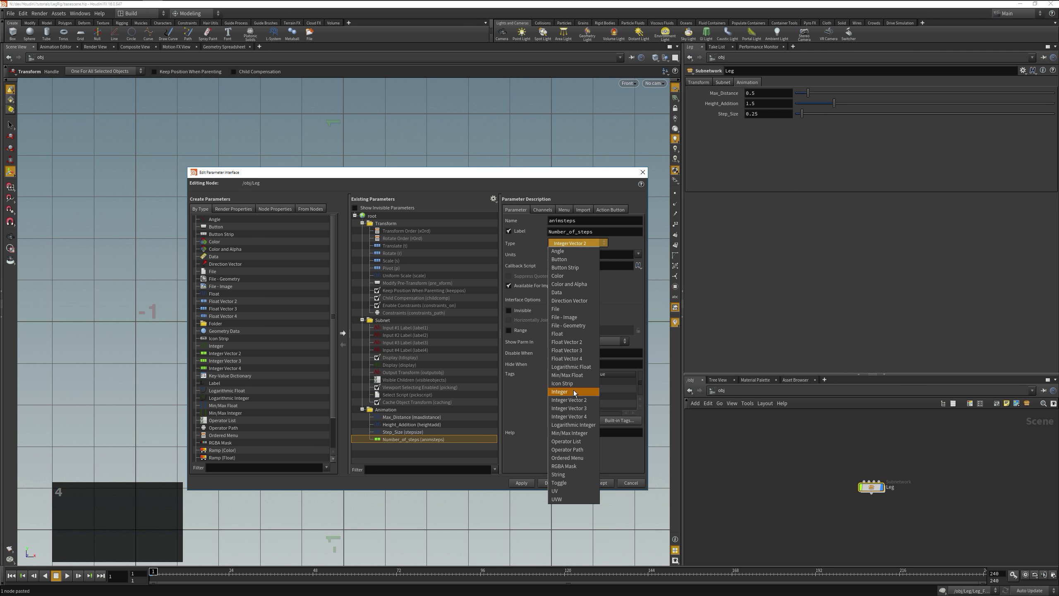
{"action": "left_click", "coordinate": [573, 388]}
{"action": "left_click", "coordinate": [525, 484]}
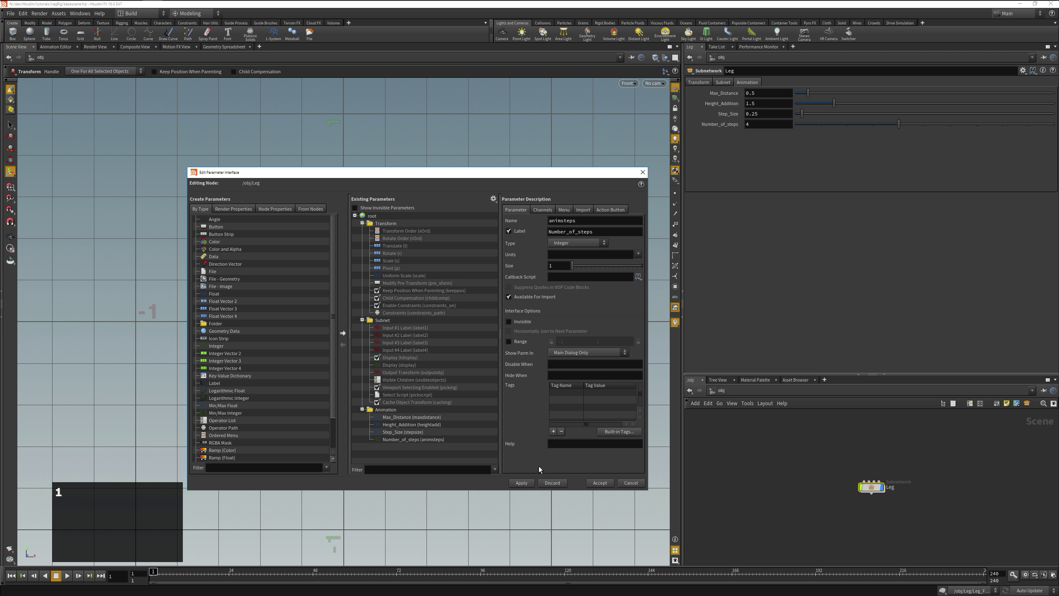
Delete the Step_Size parameter from the Animation folder and accept the interface changes
{"action": "left_click", "coordinate": [410, 432]}
{"action": "right_click", "coordinate": [409, 432]}
{"action": "left_click", "coordinate": [441, 458]}
{"action": "left_click", "coordinate": [603, 482]}
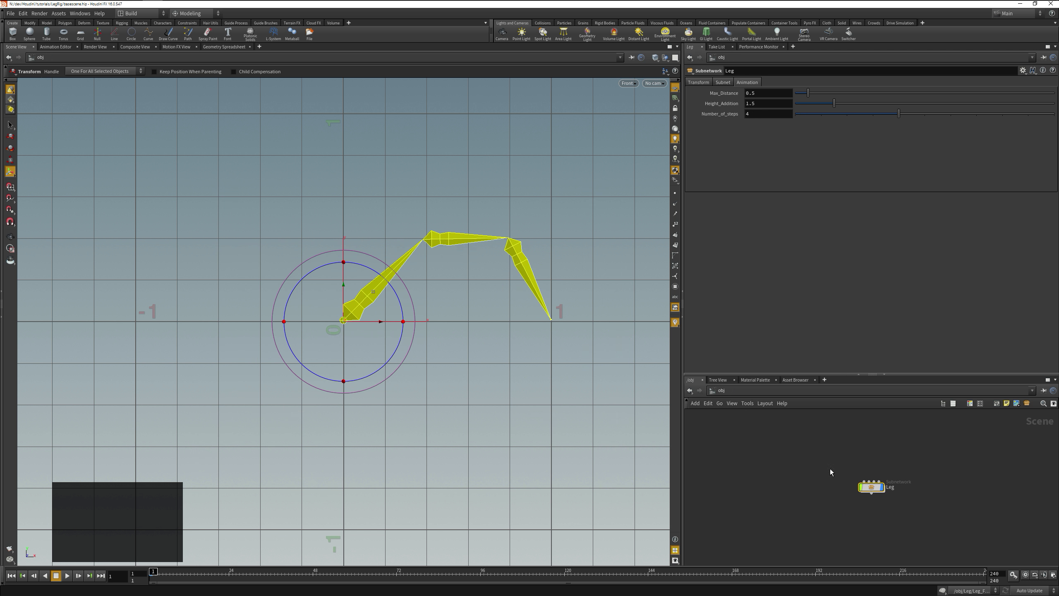
In the Leg_Foot solver's attribwrangle1, replace the stepsize line with an int steps variable read from Leg/animsteps
{"action": "double_click", "coordinate": [871, 487]}
{"action": "double_click", "coordinate": [845, 480]}
{"action": "double_click", "coordinate": [853, 517]}
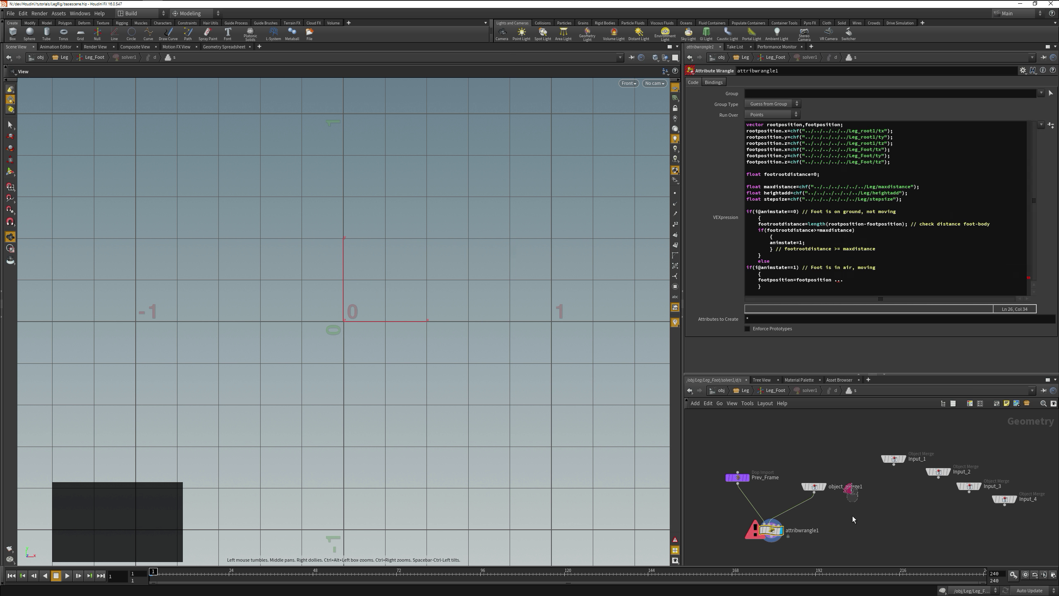
{"action": "key", "text": "ctrl+Right"}
{"action": "key", "text": "ctrl+Left"}
{"action": "key", "text": "Left"}
{"action": "key", "text": "shift+Home"}
{"action": "type", "text": "int"}
{"action": "key", "text": "Escape"}
{"action": "key", "text": "ctrl+shift+Right"}
{"action": "type", "text": "steps"}
{"action": "key", "text": "ctrl+Right"}
{"action": "key", "text": "ctrl+shift+Right"}
{"action": "type", "text": "animsteps"}
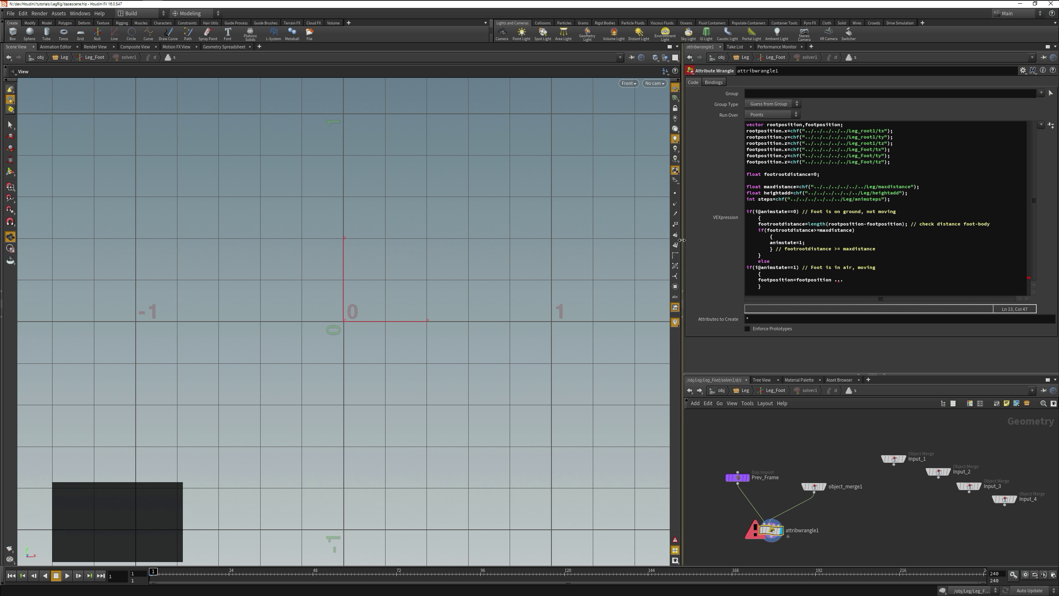
Widen the code area and add "vector direction=(restposition-footposition)/steps;" below the animstate=1 line
{"action": "left_click_drag", "start_coordinate": [682, 240], "coordinate": [360, 255]}
{"action": "left_click", "coordinate": [517, 243]}
{"action": "key", "text": "Return"}
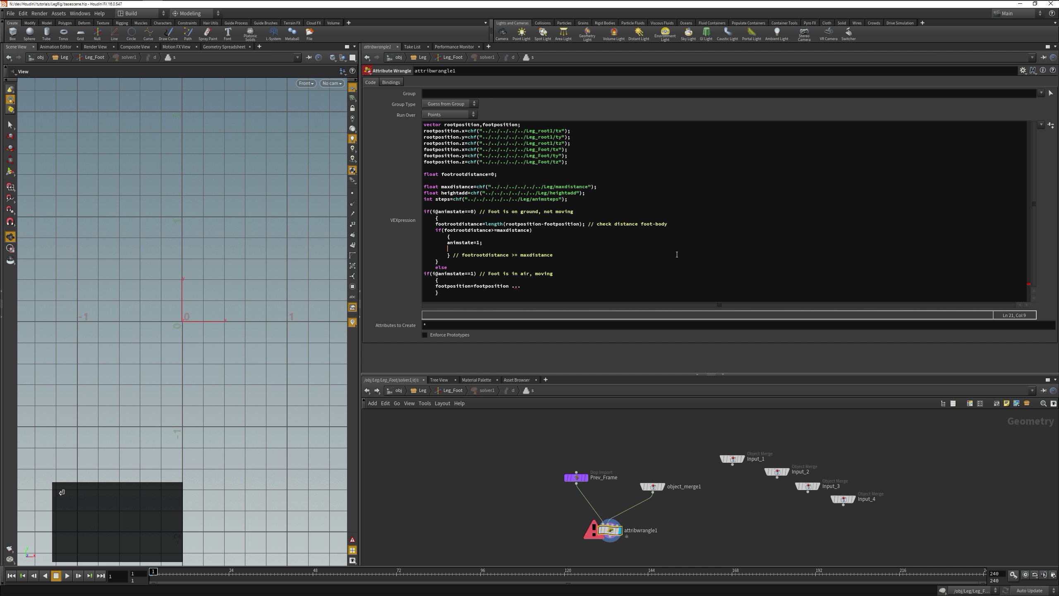
{"action": "type", "text": "vector direction=restposition-footp"}
{"action": "key", "text": "ctrl+Left"}
{"action": "key", "text": "ctrl+Left"}
{"action": "key", "text": "ctrl+Left"}
{"action": "type", "text": "("}
{"action": "key", "text": "End"}
{"action": "type", "text": ")/steps;"}
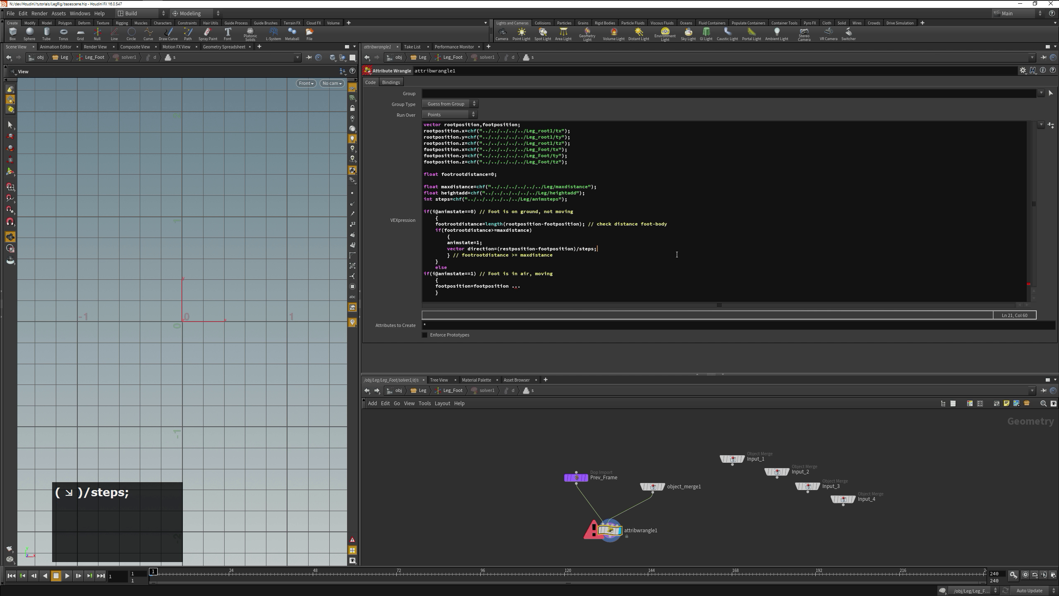
Above footrootdistance, declare "vector restposition;" and read restposition.x with chf from "../../../../../Leg_FootRest/tx"
{"action": "key", "text": "Up"}
{"action": "key", "text": "Up"}
{"action": "key", "text": "Up"}
{"action": "key", "text": "Up"}
{"action": "key", "text": "Up"}
{"action": "key", "text": "Up"}
{"action": "key", "text": "Up"}
{"action": "key", "text": "Up"}
{"action": "key", "text": "Up"}
{"action": "key", "text": "Up"}
{"action": "key", "text": "Up"}
{"action": "key", "text": "Up"}
{"action": "key", "text": "Up"}
{"action": "key", "text": "Return"}
{"action": "type", "text": "vector "}
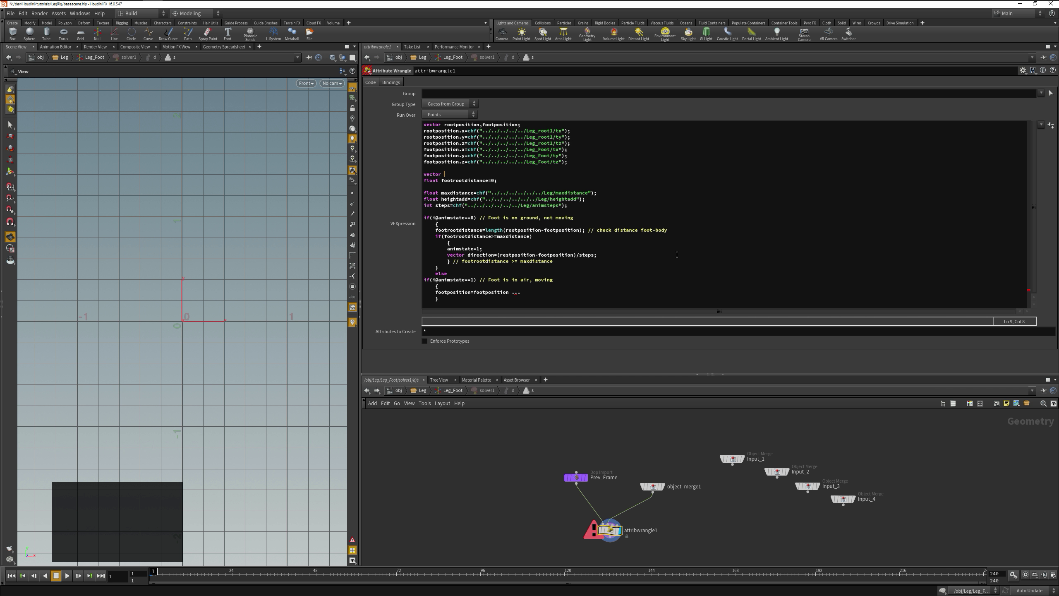
{"action": "type", "text": "restposition;"}
{"action": "key", "text": "Return"}
{"action": "type", "text": "rest"}
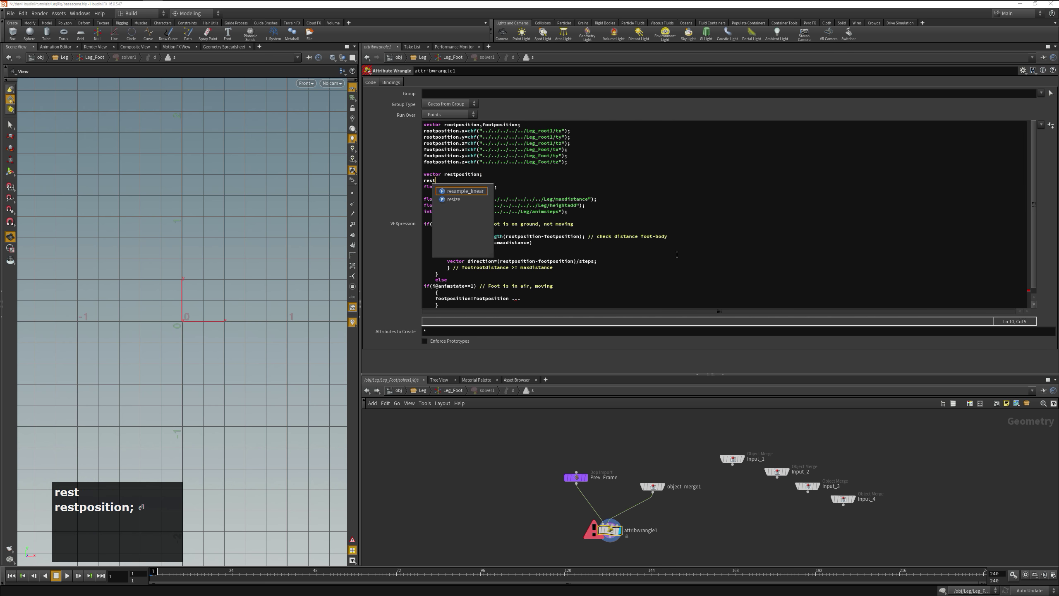
{"action": "type", "text": "position.x=chf(\"../../../."}
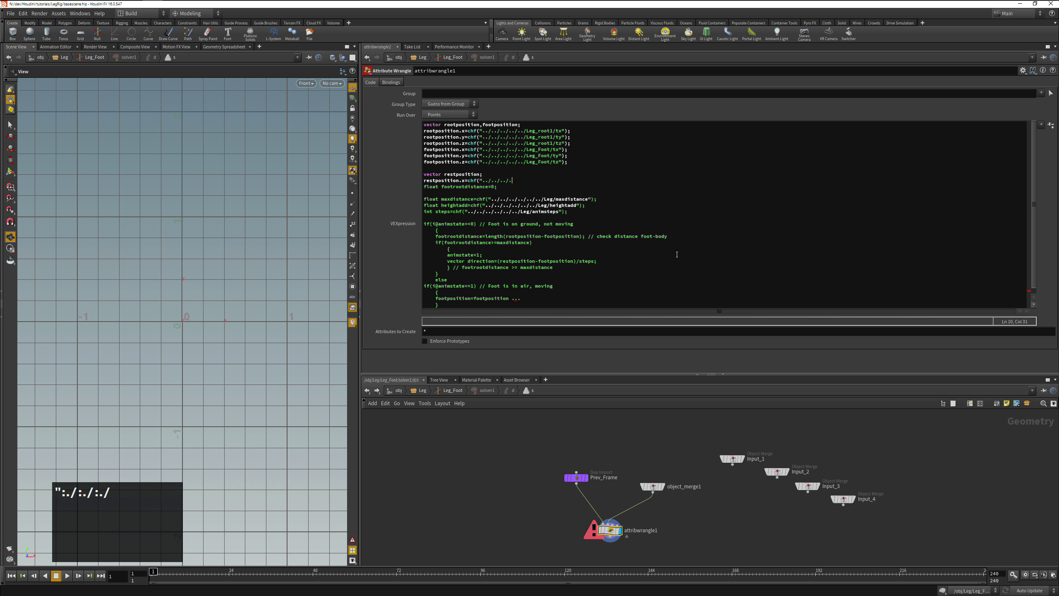
{"action": "type", "text": "./../Leg_Foo"}
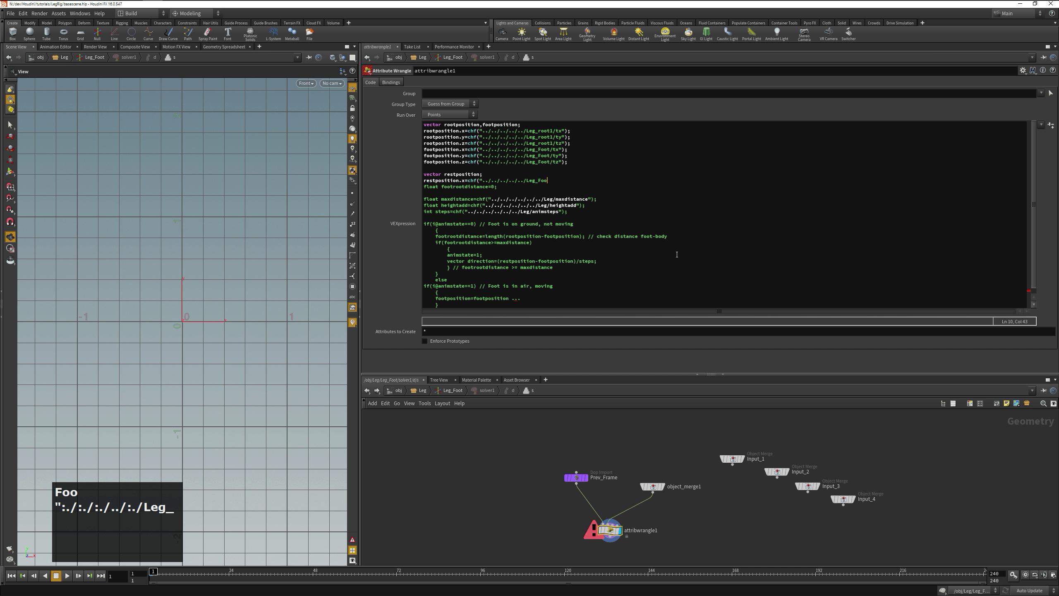
{"action": "type", "text": "t_Rest"}
{"action": "key", "text": "Delete"}
{"action": "type", "text": "/tx\");"}
Duplicate the restposition.x line twice and adapt the copies to restposition.y with ty and restposition.z with tz
{"action": "key", "text": "Home"}
{"action": "key", "text": "shift+Down"}
{"action": "key", "text": "ctrl+c"}
{"action": "key", "text": "ctrl+v"}
{"action": "key", "text": "ctrl+v"}
{"action": "key", "text": "Up"}
{"action": "key", "text": "Up"}
{"action": "key", "text": "ctrl+Right"}
{"action": "key", "text": "ctrl+Right"}
{"action": "key", "text": "shift+Right"}
{"action": "type", "text": "y"}
{"action": "key", "text": "Down"}
{"action": "key", "text": "BackSpace"}
{"action": "type", "text": "z"}
{"action": "key", "text": "End"}
{"action": "key", "text": "Left"}
{"action": "key", "text": "Left"}
{"action": "key", "text": "Left"}
{"action": "key", "text": "Up"}
{"action": "key", "text": "BackSpace"}
{"action": "type", "text": "y"}
{"action": "key", "text": "Down"}
{"action": "key", "text": "BackSpace"}
{"action": "type", "text": "z"}
{"action": "key", "text": "End"}
{"action": "key", "text": "Return"}
Move restposition into the vector declaration on the first line and remove its leftover separate declaration and the blank line
{"action": "key", "text": "Up"}
{"action": "key", "text": "Up"}
{"action": "key", "text": "Up"}
{"action": "key", "text": "Up"}
{"action": "key", "text": "ctrl+Right"}
{"action": "key", "text": "ctrl+shift+Right"}
{"action": "key", "text": "ctrl+x"}
{"action": "key", "text": "Up"}
{"action": "key", "text": "Up"}
{"action": "key", "text": "Up"}
{"action": "key", "text": "Up"}
{"action": "key", "text": "Up"}
{"action": "key", "text": "Up"}
{"action": "key", "text": "Up"}
{"action": "key", "text": "Up"}
{"action": "key", "text": "End"}
{"action": "key", "text": "Left"}
{"action": "type", "text": ","}
{"action": "key", "text": "ctrl+v"}
{"action": "key", "text": "Down"}
{"action": "key", "text": "Down"}
{"action": "key", "text": "Down"}
{"action": "key", "text": "Down"}
{"action": "key", "text": "Down"}
{"action": "key", "text": "Down"}
{"action": "key", "text": "Down"}
{"action": "key", "text": "Home"}
{"action": "key", "text": "shift+Down"}
{"action": "key", "text": "shift+Down"}
{"action": "key", "text": "Delete"}
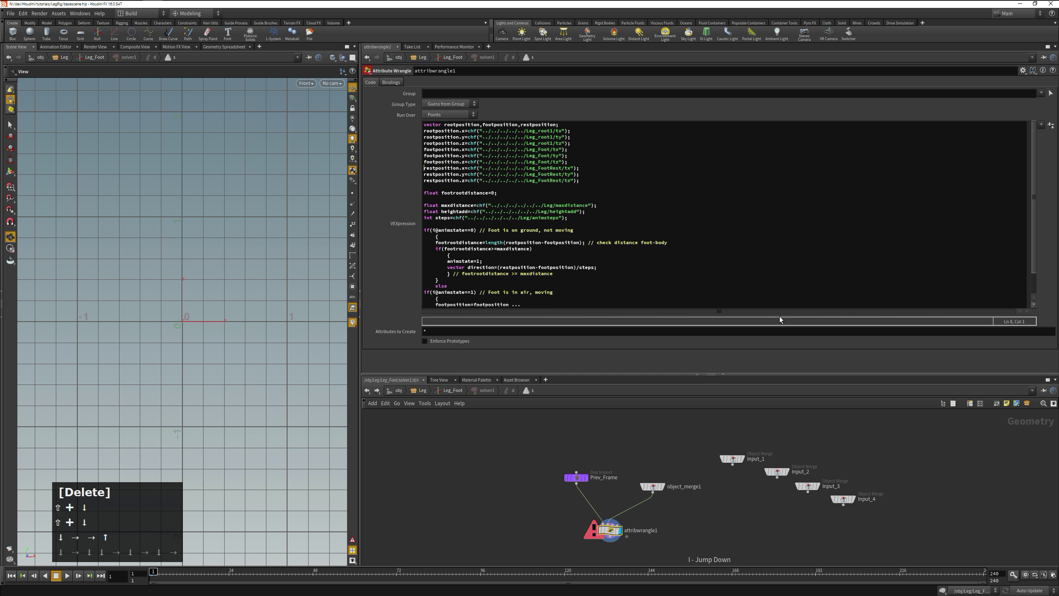
Append the comment // direction is the "step" we are going to add on every animstate=1 to the direction line
{"action": "left_click", "coordinate": [604, 267]}
{"action": "scroll", "coordinate": [643, 250], "scroll_direction": "down", "scroll_amount": 1}
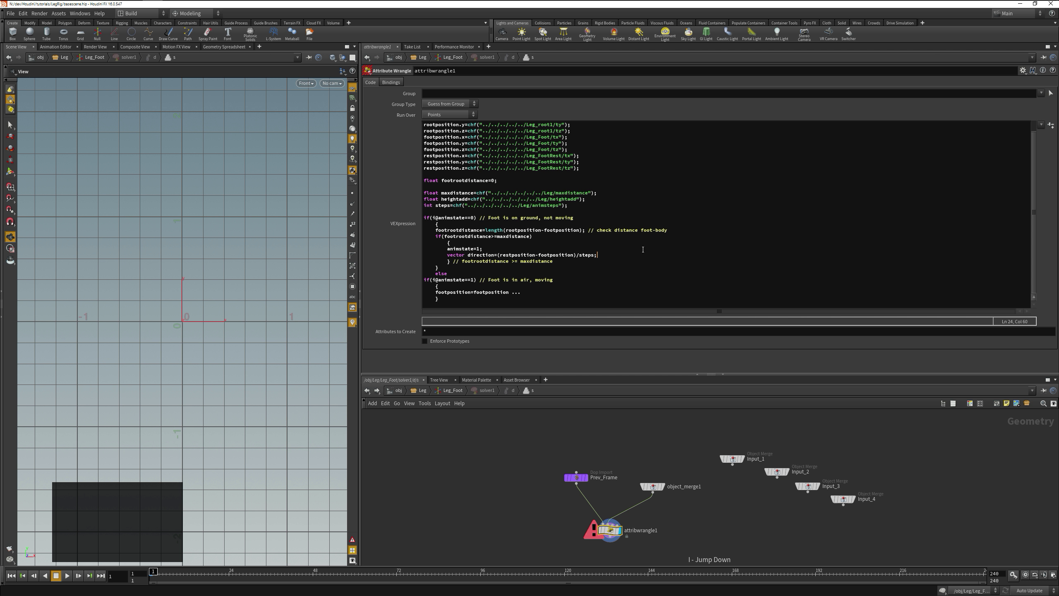
{"action": "type", "text": "// direction is the \"step\" we a"}
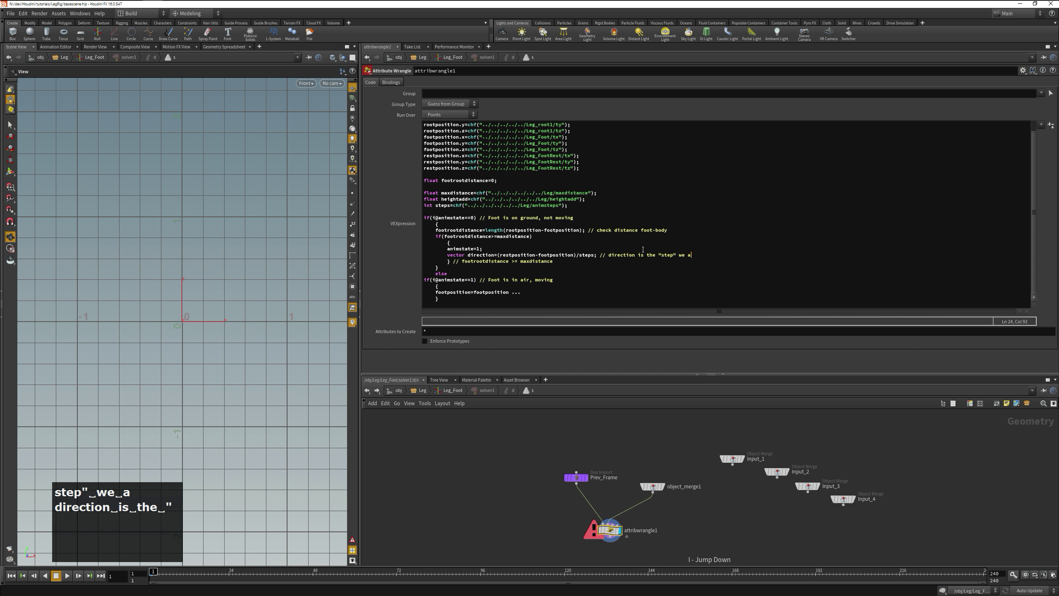
{"action": "type", "text": "re going to add on every animstate=1"}
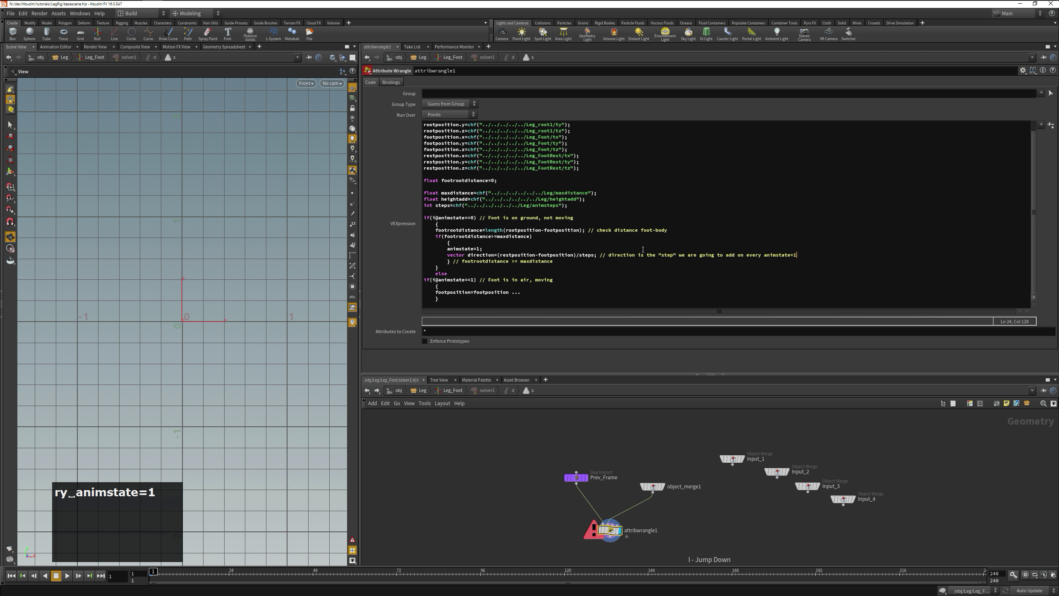
Complete the foot-in-air formula as "footposition=footposition+direction;"
{"action": "key", "text": "Down"}
{"action": "key", "text": "Down"}
{"action": "key", "text": "Down"}
{"action": "key", "text": "Down"}
{"action": "key", "text": "Down"}
{"action": "key", "text": "Down"}
{"action": "key", "text": "End"}
{"action": "key", "text": "BackSpace"}
{"action": "key", "text": "BackSpace"}
{"action": "key", "text": "BackSpace"}
{"action": "key", "text": "BackSpace"}
{"action": "type", "text": "+direction;"}
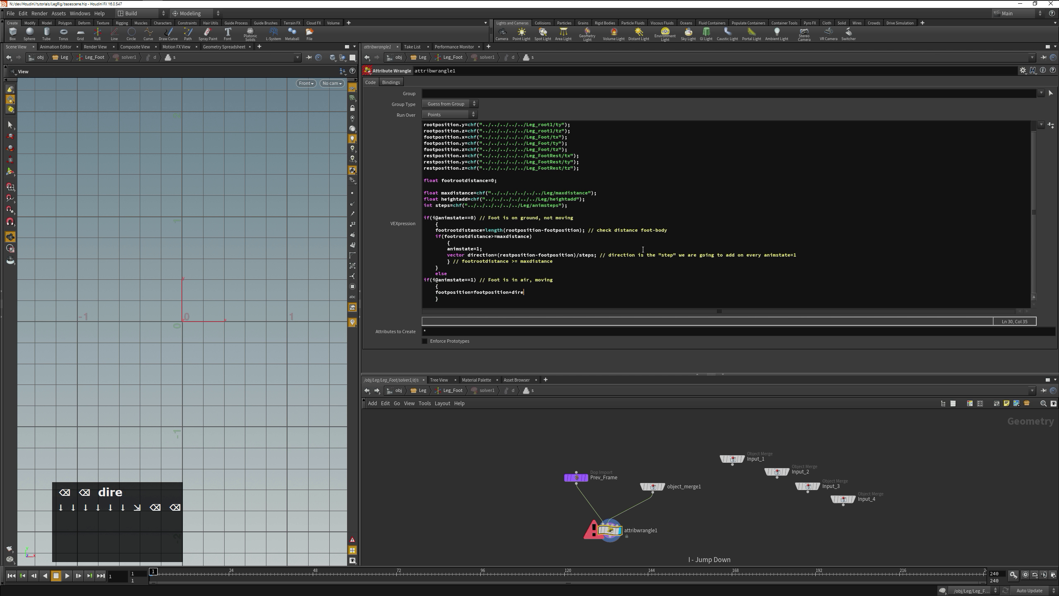
Prefix the animstate=1 assignment with i@ so it reads "i@animstate=1;"
{"action": "key", "text": "Up"}
{"action": "key", "text": "Up"}
{"action": "key", "text": "Up"}
{"action": "key", "text": "Up"}
{"action": "key", "text": "Up"}
{"action": "key", "text": "Up"}
{"action": "key", "text": "ctrl+z"}
{"action": "key", "text": "ctrl+z"}
{"action": "key", "text": "Escape"}
{"action": "key", "text": "End"}
{"action": "key", "text": "Escape"}
{"action": "key", "text": "Down"}
{"action": "key", "text": "Down"}
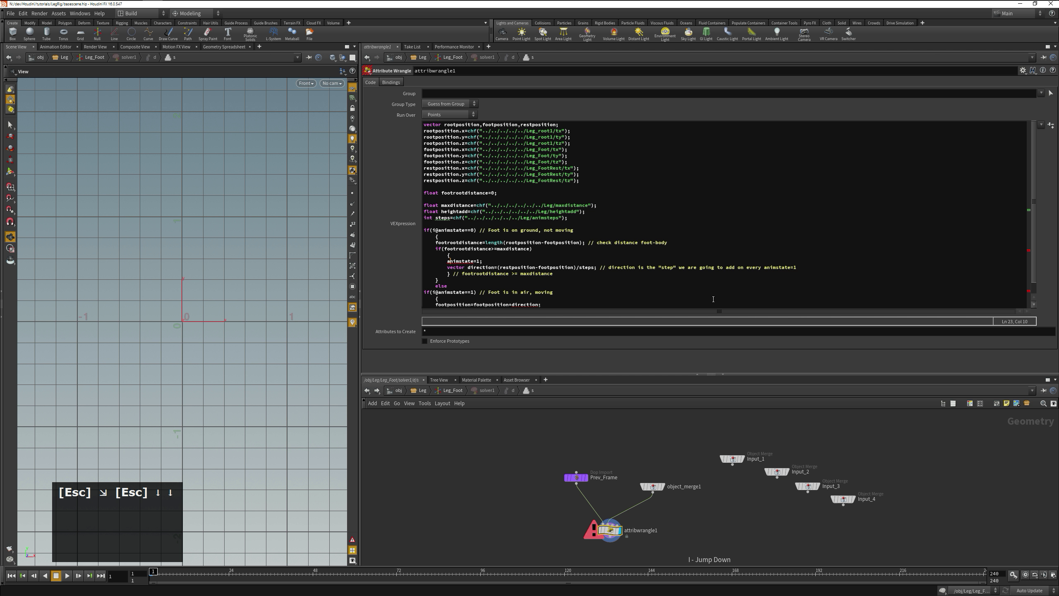
{"action": "scroll", "coordinate": [707, 281], "scroll_direction": "up", "scroll_amount": 1}
{"action": "key", "text": "Left"}
{"action": "type", "text": "i@"}
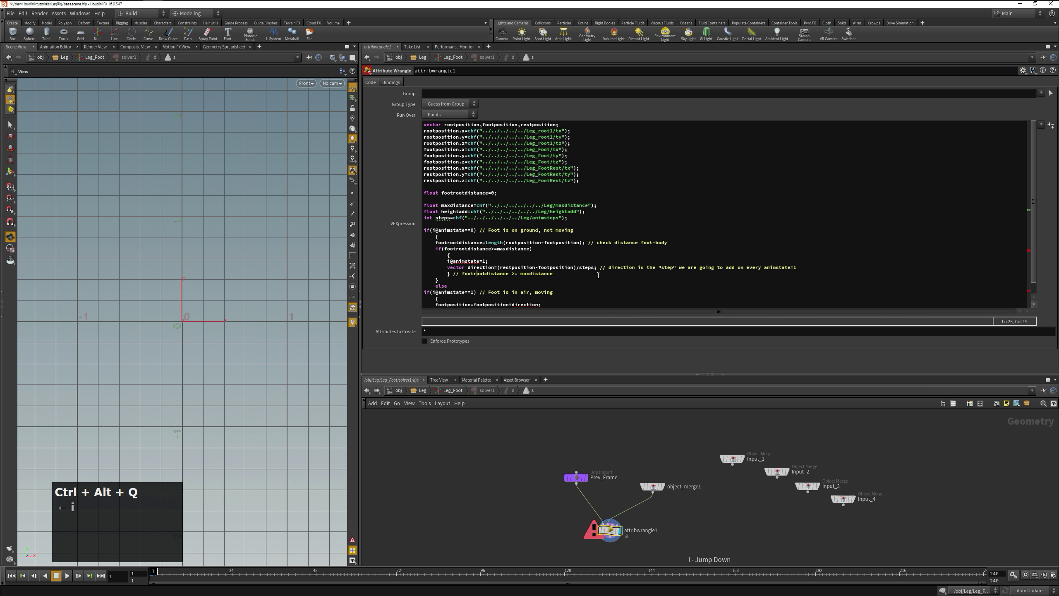
{"action": "key", "text": "Down"}
{"action": "key", "text": "Down"}
{"action": "key", "text": "Down"}
{"action": "key", "text": "Down"}
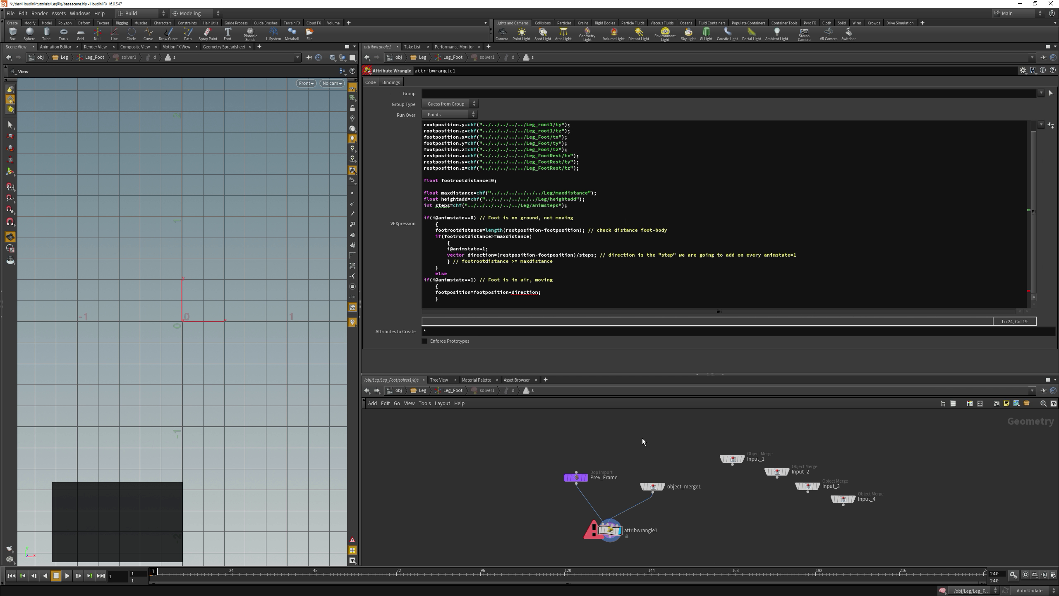
Add a vector point attribute named direction to the attribcreate1 node in the Leg_Foot network
{"action": "key", "text": "u"}
{"action": "left_click", "coordinate": [730, 483]}
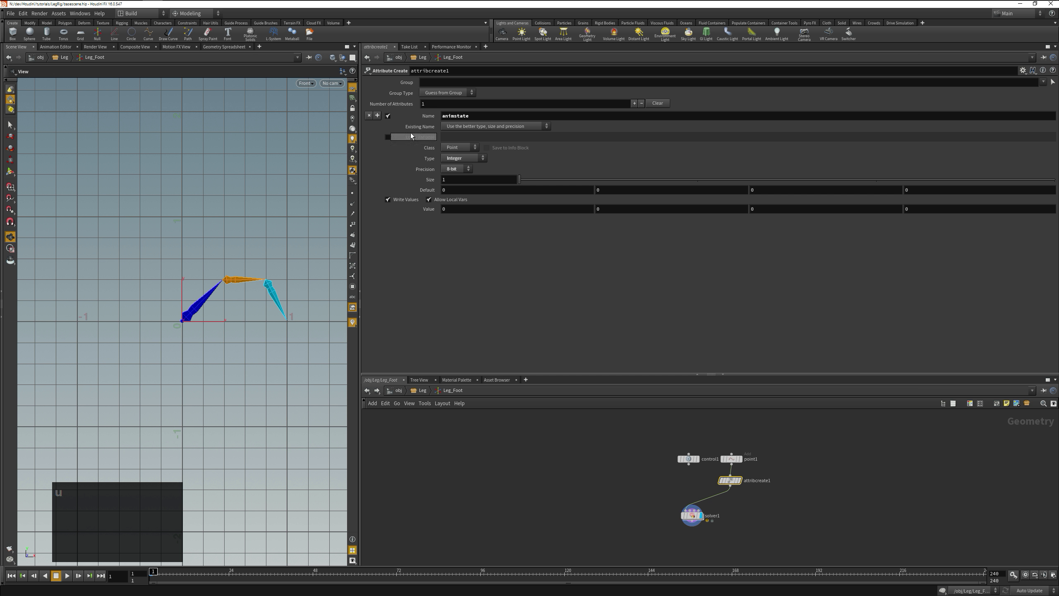
{"action": "left_click", "coordinate": [378, 115]}
{"action": "left_click", "coordinate": [459, 116]}
{"action": "type", "text": "direction"}
{"action": "key", "text": "Return"}
{"action": "left_click", "coordinate": [463, 158]}
{"action": "left_click", "coordinate": [459, 179]}
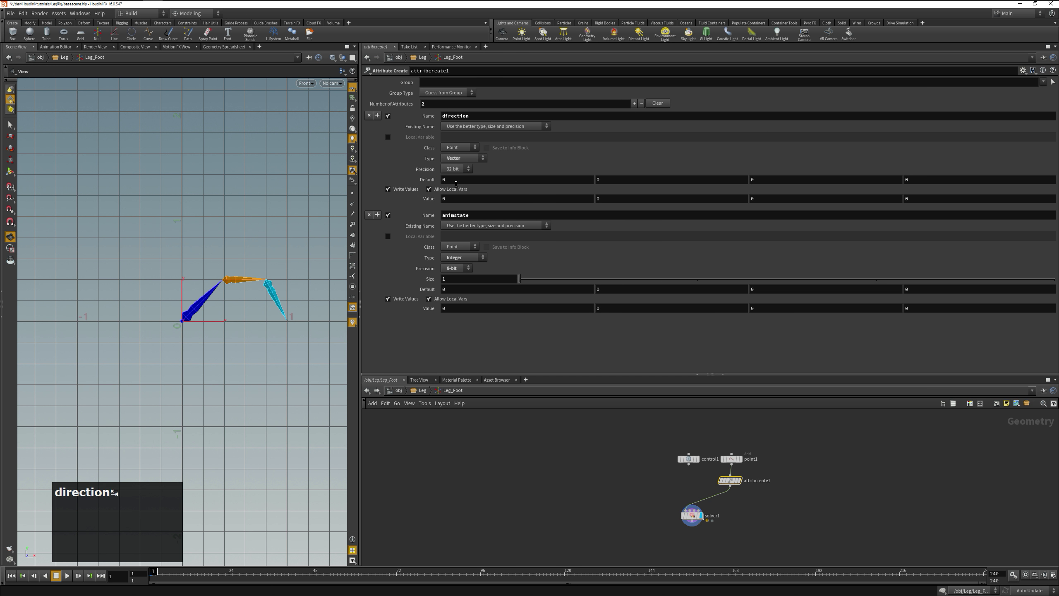
In the solver's attribwrangle1 code, replace the local vector direction declaration with the v@direction attribute
{"action": "double_click", "coordinate": [692, 515]}
{"action": "key", "text": "Down"}
{"action": "key", "text": "Down"}
{"action": "key", "text": "Down"}
{"action": "key", "text": "Down"}
{"action": "key", "text": "Down"}
{"action": "key", "text": "Down"}
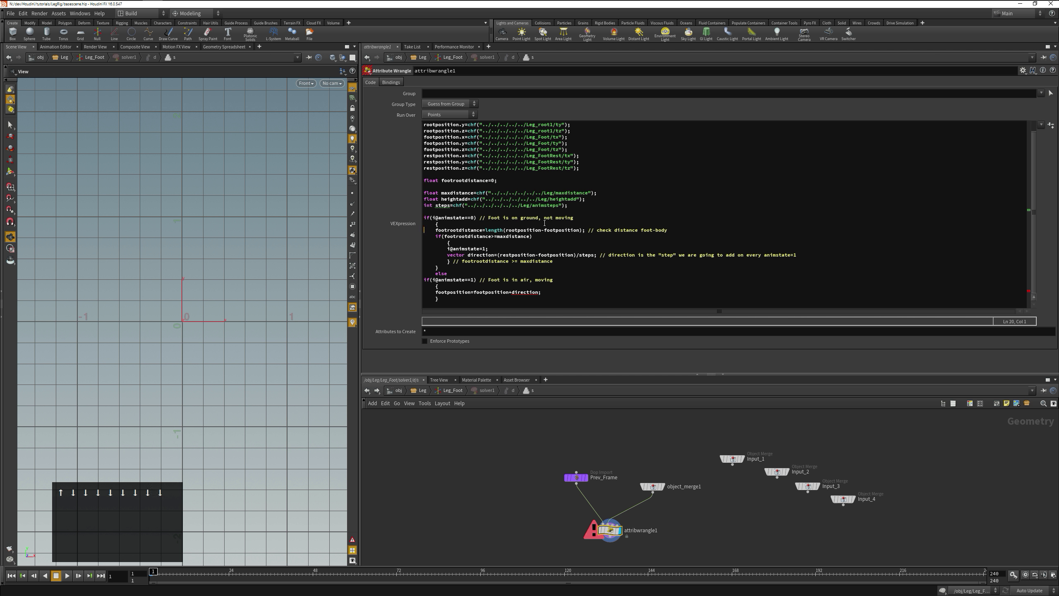
{"action": "key", "text": "ctrl+Right"}
{"action": "key", "text": "shift+ctrl+Right"}
{"action": "type", "text": "v@"}
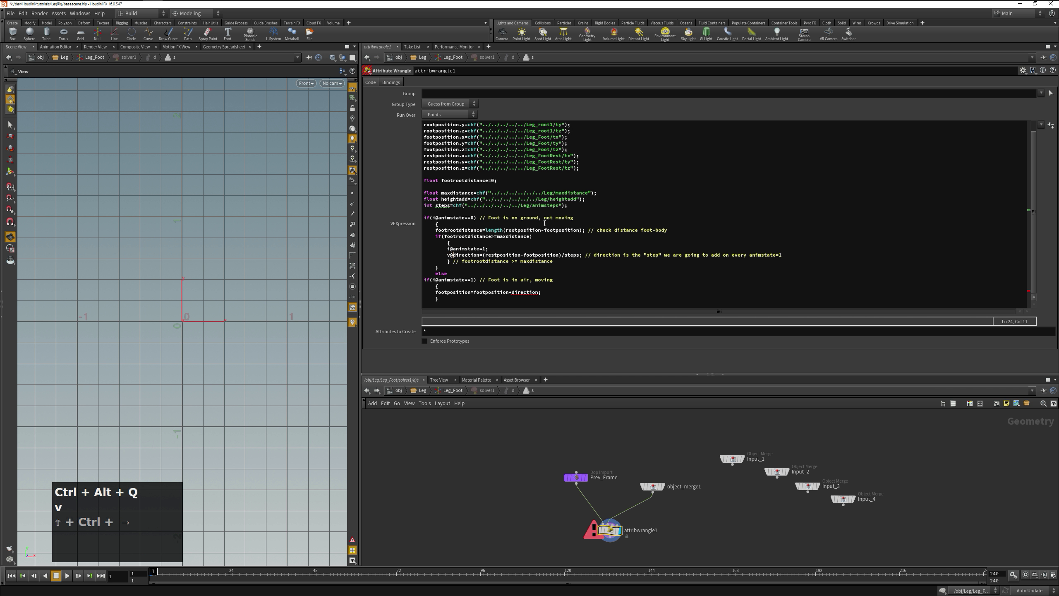
Prefix direction with v@ in the footposition line of the animstate==1 block
{"action": "key", "text": "Down"}
{"action": "key", "text": "Down"}
{"action": "key", "text": "Down"}
{"action": "key", "text": "Down"}
{"action": "key", "text": "Down"}
{"action": "key", "text": "Down"}
{"action": "key", "text": "End"}
{"action": "key", "text": "ctrl+Left"}
{"action": "key", "text": "ctrl+Left"}
{"action": "type", "text": "v@"}
Append the comment "// advancing in straight line" to the footposition=footposition+v@direction line
{"action": "key", "text": "End"}
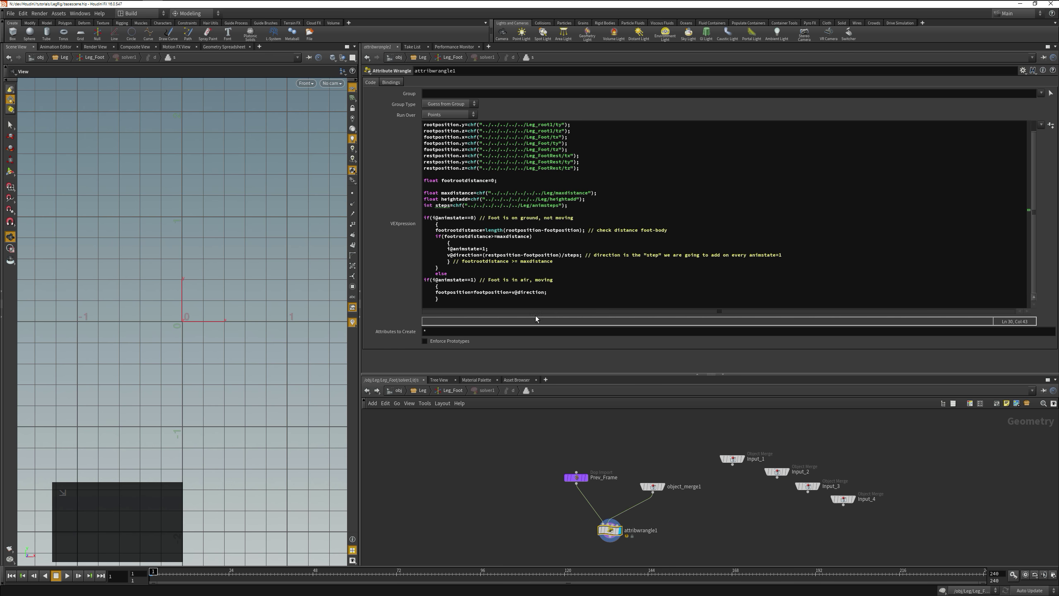
{"action": "type", "text": "// advancing in direct"}
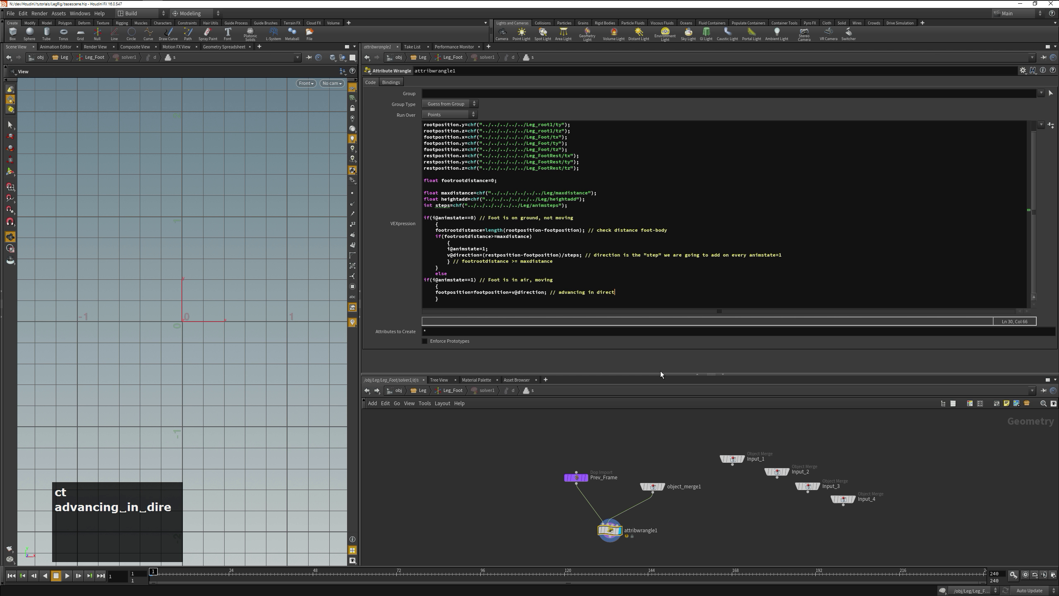
{"action": "key", "text": "ctrl+BackSpace"}
{"action": "type", "text": "straight line"}
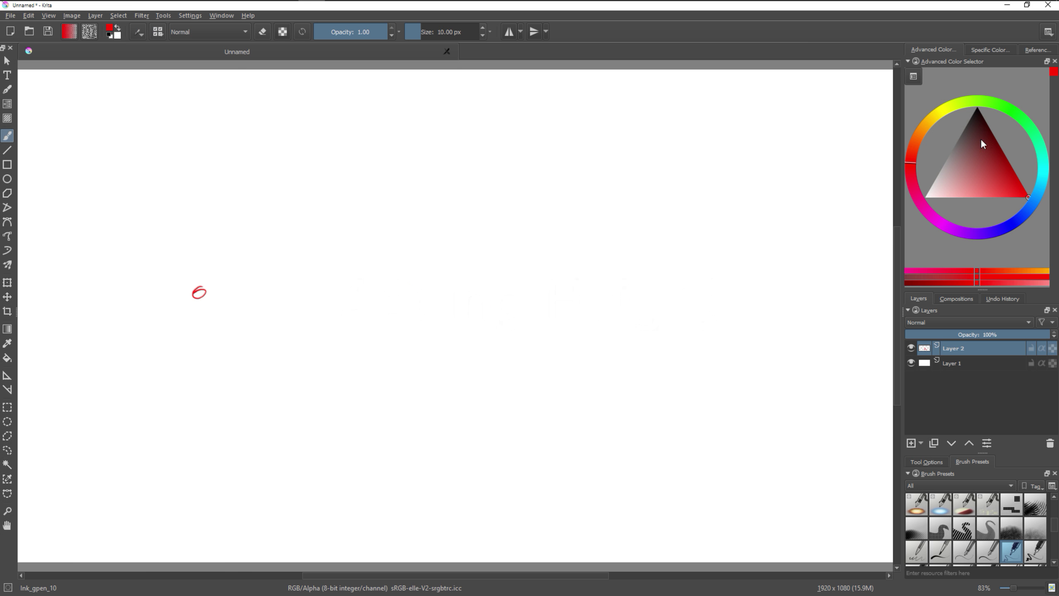
In Krita, sketch the foot's arc in black with start, middle and end points, three body ovals, dashes and a ground line
{"action": "left_click", "coordinate": [200, 292]}
{"action": "mouse_move", "coordinate": [201, 291]}
{"action": "left_mouse_down"}
{"action": "mouse_move", "coordinate": [235, 267]}
{"action": "mouse_move", "coordinate": [256, 270]}
{"action": "left_mouse_up"}
{"action": "left_click_drag", "start_coordinate": [262, 274], "coordinate": [267, 271]}
{"action": "left_click_drag", "start_coordinate": [194, 324], "coordinate": [643, 312]}
{"action": "left_click_drag", "start_coordinate": [370, 262], "coordinate": [394, 246]}
{"action": "left_click_drag", "start_coordinate": [308, 279], "coordinate": [324, 278]}
{"action": "left_click_drag", "start_coordinate": [333, 276], "coordinate": [336, 284]}
{"action": "left_click_drag", "start_coordinate": [411, 270], "coordinate": [432, 269]}
{"action": "mouse_move", "coordinate": [446, 270]}
{"action": "left_mouse_down"}
{"action": "mouse_move", "coordinate": [536, 255]}
{"action": "mouse_move", "coordinate": [550, 298]}
{"action": "left_mouse_up"}
Draw a curly brace beneath the ground line and handwrite the label "steps" under it
{"action": "mouse_move", "coordinate": [248, 344]}
{"action": "left_mouse_down"}
{"action": "mouse_move", "coordinate": [378, 349]}
{"action": "mouse_move", "coordinate": [509, 336]}
{"action": "left_mouse_up"}
{"action": "left_click_drag", "start_coordinate": [349, 371], "coordinate": [359, 371]}
{"action": "left_click_drag", "start_coordinate": [354, 367], "coordinate": [354, 375]}
{"action": "left_click_drag", "start_coordinate": [369, 367], "coordinate": [377, 375]}
{"action": "left_click_drag", "start_coordinate": [392, 368], "coordinate": [386, 376]}
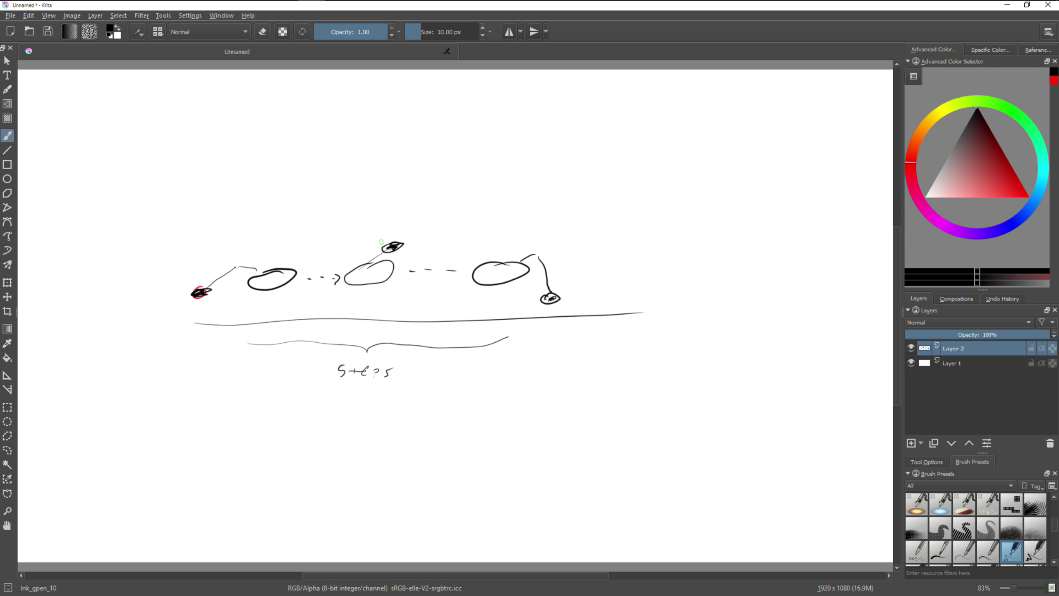
Draw a vertical extent marker beside the foot path and label it "height"
{"action": "left_click_drag", "start_coordinate": [642, 250], "coordinate": [645, 305]}
{"action": "left_click_drag", "start_coordinate": [625, 235], "coordinate": [667, 277]}
{"action": "left_click_drag", "start_coordinate": [674, 267], "coordinate": [678, 290]}
{"action": "left_click_drag", "start_coordinate": [695, 265], "coordinate": [702, 280]}
{"action": "left_click_drag", "start_coordinate": [710, 276], "coordinate": [719, 273]}
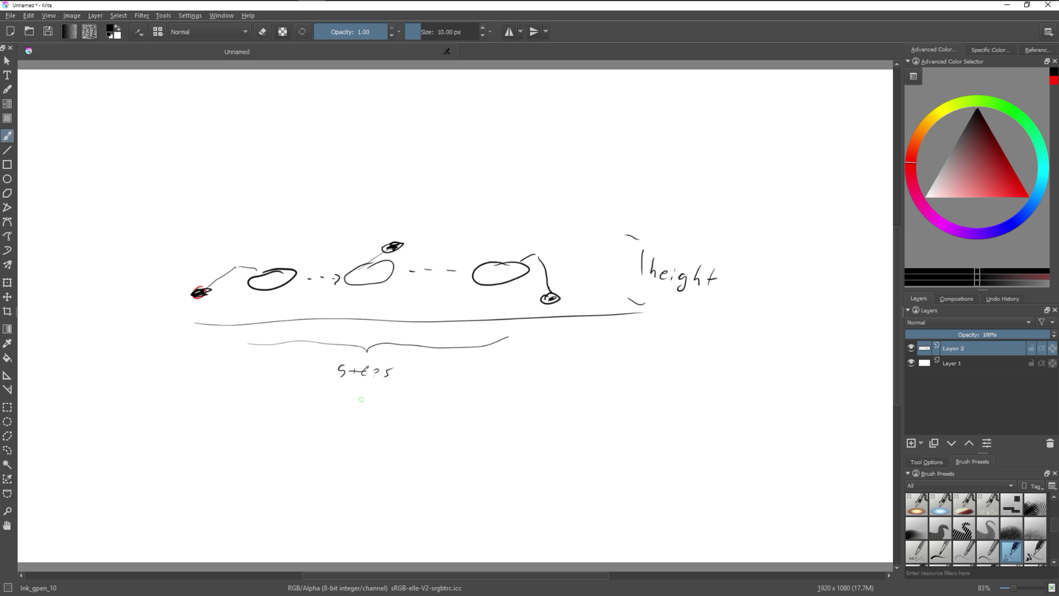
Handwrite the note "store current step, first half upward, second half down" below the steps label
{"action": "left_click_drag", "start_coordinate": [405, 399], "coordinate": [399, 411]}
{"action": "left_click_drag", "start_coordinate": [406, 406], "coordinate": [417, 404]}
{"action": "left_click_drag", "start_coordinate": [411, 398], "coordinate": [412, 411]}
{"action": "left_click_drag", "start_coordinate": [420, 404], "coordinate": [424, 408]}
{"action": "left_click_drag", "start_coordinate": [427, 408], "coordinate": [489, 409]}
{"action": "left_click_drag", "start_coordinate": [489, 410], "coordinate": [503, 405]}
{"action": "left_click_drag", "start_coordinate": [505, 408], "coordinate": [511, 409]}
{"action": "left_click_drag", "start_coordinate": [513, 411], "coordinate": [529, 411]}
{"action": "mouse_move", "coordinate": [566, 400]}
{"action": "left_mouse_down"}
{"action": "mouse_move", "coordinate": [557, 412]}
{"action": "mouse_move", "coordinate": [568, 410]}
{"action": "left_mouse_up"}
{"action": "left_click_drag", "start_coordinate": [573, 407], "coordinate": [590, 422]}
{"action": "mouse_move", "coordinate": [400, 430]}
{"action": "left_mouse_down"}
{"action": "mouse_move", "coordinate": [394, 442]}
{"action": "mouse_move", "coordinate": [432, 442]}
{"action": "left_mouse_up"}
{"action": "mouse_move", "coordinate": [463, 428]}
{"action": "left_mouse_down"}
{"action": "mouse_move", "coordinate": [472, 442]}
{"action": "mouse_move", "coordinate": [573, 442]}
{"action": "left_mouse_up"}
{"action": "left_click_drag", "start_coordinate": [388, 461], "coordinate": [409, 465]}
{"action": "left_click_drag", "start_coordinate": [403, 463], "coordinate": [442, 470]}
{"action": "mouse_move", "coordinate": [461, 457]}
{"action": "left_mouse_down"}
{"action": "mouse_move", "coordinate": [464, 473]}
{"action": "mouse_move", "coordinate": [476, 472]}
{"action": "left_mouse_up"}
{"action": "mouse_move", "coordinate": [486, 459]}
{"action": "left_mouse_down"}
{"action": "mouse_move", "coordinate": [494, 474]}
{"action": "mouse_move", "coordinate": [526, 475]}
{"action": "left_mouse_up"}
{"action": "left_click_drag", "start_coordinate": [528, 456], "coordinate": [527, 476]}
{"action": "left_click_drag", "start_coordinate": [537, 467], "coordinate": [535, 469]}
{"action": "left_click_drag", "start_coordinate": [542, 467], "coordinate": [565, 478]}
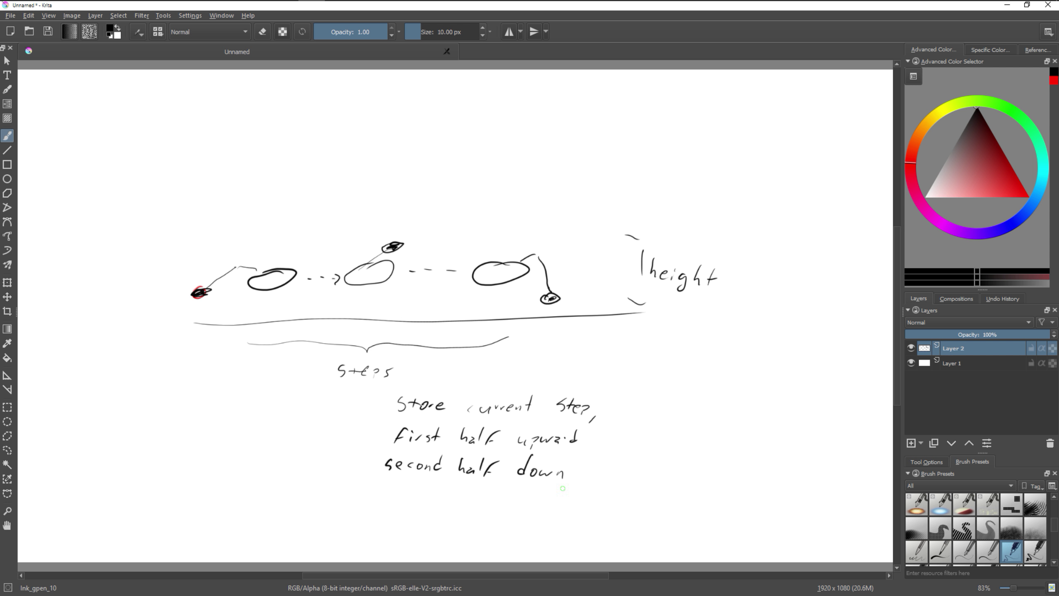
Highlight the words "current step," with a red Block_basic brush stroke
{"action": "right_click", "coordinate": [673, 388]}
{"action": "left_click", "coordinate": [734, 329]}
{"action": "left_click", "coordinate": [1027, 197]}
{"action": "left_click_drag", "start_coordinate": [467, 406], "coordinate": [618, 413]}
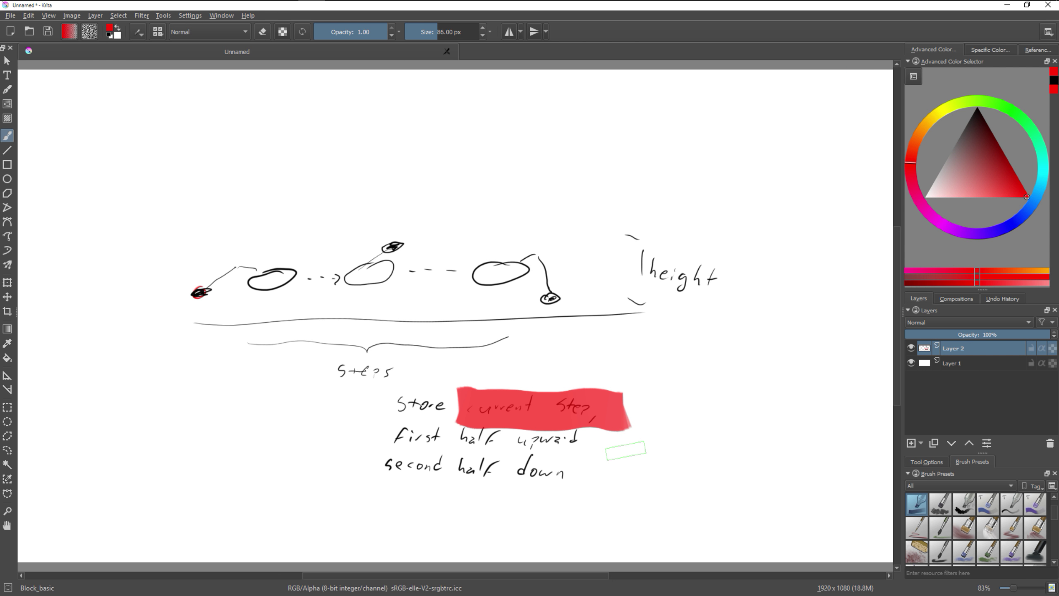
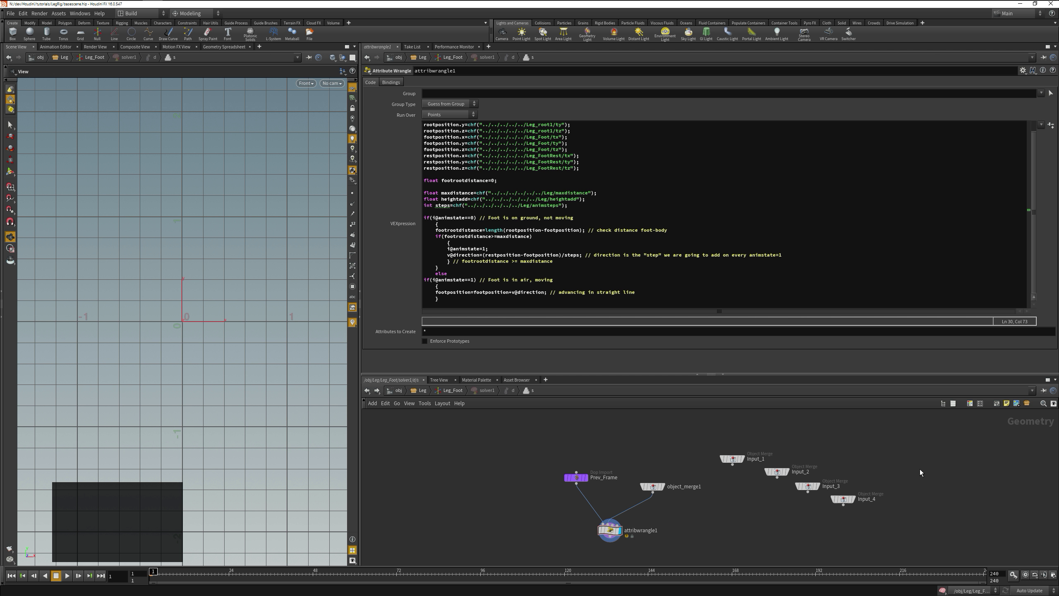
Back in Houdini, add an integer point attribute named step to the attribcreate1 node
{"action": "key", "text": "u"}
{"action": "left_click", "coordinate": [730, 480]}
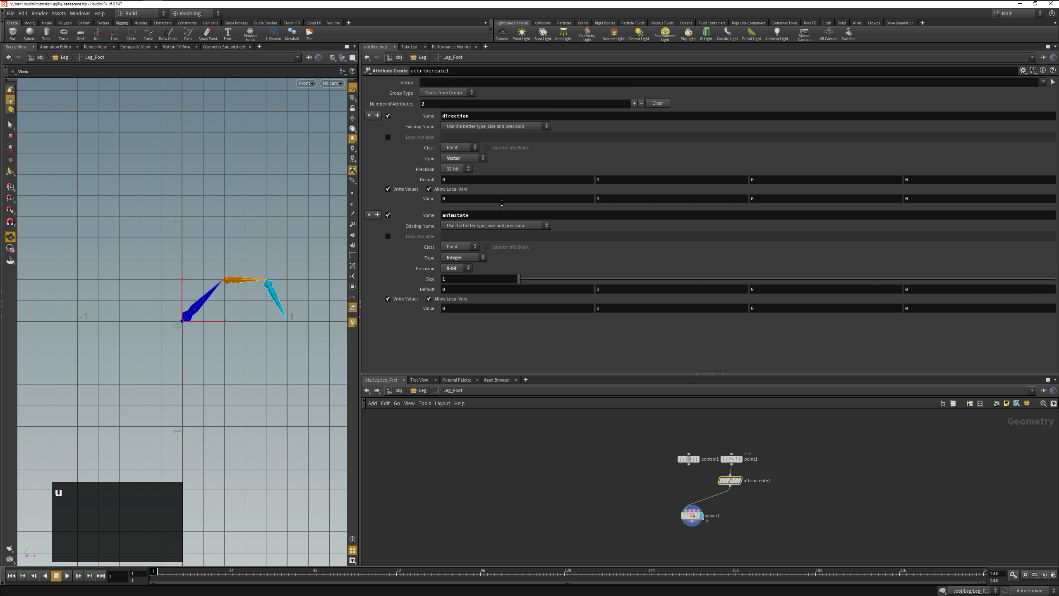
{"action": "left_click", "coordinate": [377, 115]}
{"action": "double_click", "coordinate": [458, 115]}
{"action": "type", "text": "step"}
{"action": "key", "text": "Tab"}
{"action": "left_click", "coordinate": [452, 158]}
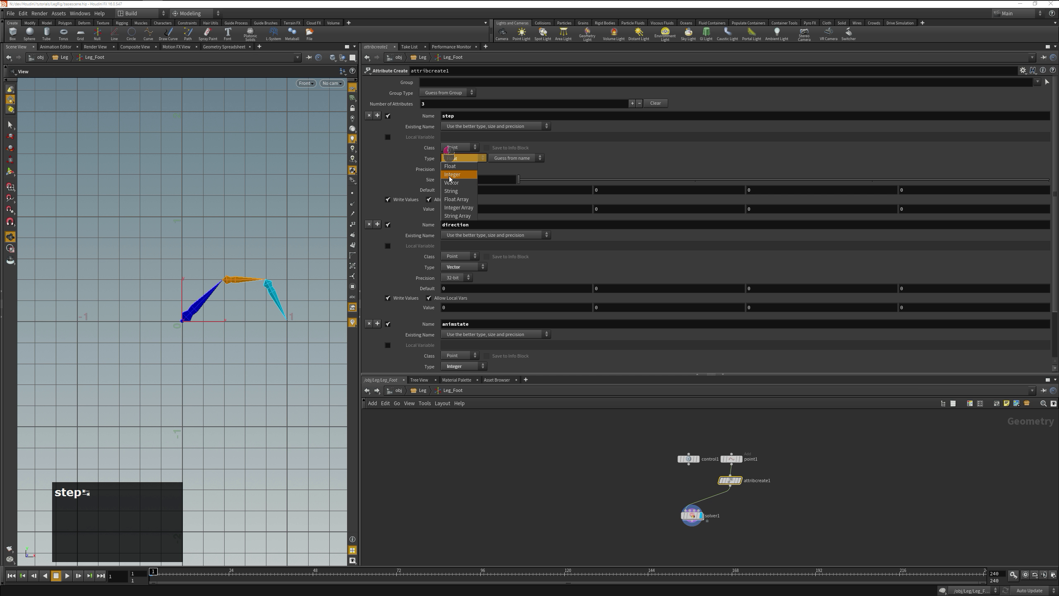
{"action": "left_click", "coordinate": [450, 179]}
{"action": "left_click", "coordinate": [452, 170]}
{"action": "left_click", "coordinate": [449, 177]}
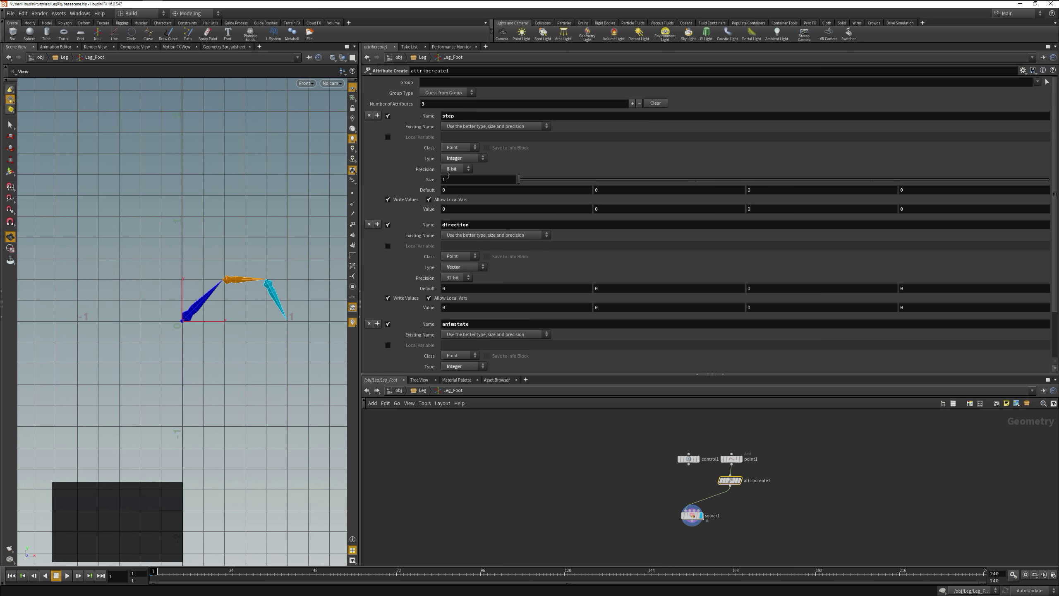
In the solver's wrangle code, insert i@step=0; directly after the i@animstate=1; line
{"action": "double_click", "coordinate": [693, 516]}
{"action": "key", "text": "Down"}
{"action": "key", "text": "Up"}
{"action": "key", "text": "Up"}
{"action": "key", "text": "Up"}
{"action": "key", "text": "Return"}
{"action": "type", "text": "i@step=0;"}
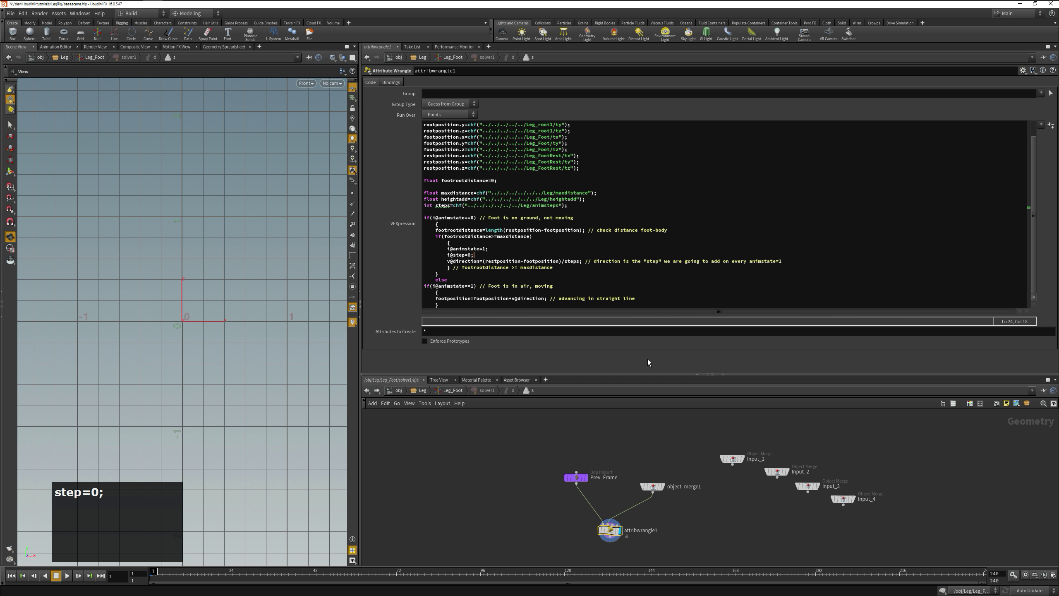
Add the condition if(i@step<=steps/2) below the straight-line footposition statement
{"action": "left_click", "coordinate": [560, 298]}
{"action": "key", "text": "End"}
{"action": "key", "text": "Return"}
{"action": "type", "text": "if(i@step"}
{"action": "type", "text": "<="}
{"action": "type", "text": "step"}
{"action": "type", "text": "2)"}
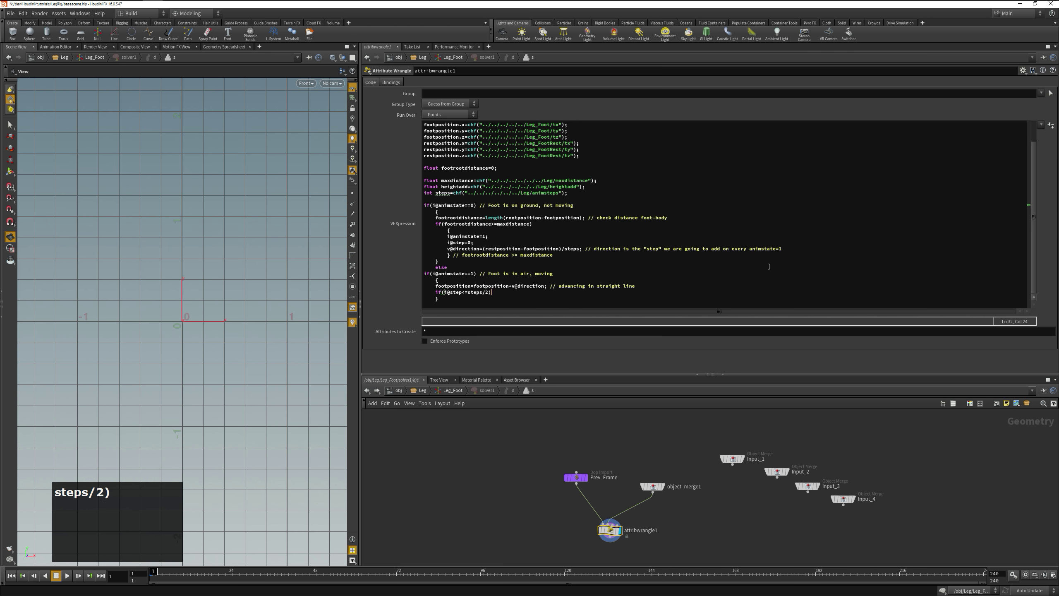
Give the condition a braced body containing footposition=footposition+heightadd/(heightadd/steps);
{"action": "key", "text": "Return"}
{"action": "key", "text": "Tab"}
{"action": "type", "text": "{"}
{"action": "key", "text": "Return"}
{"action": "type", "text": "}"}
{"action": "key", "text": "Up"}
{"action": "key", "text": "Return"}
{"action": "type", "text": "footposition=footposition"}
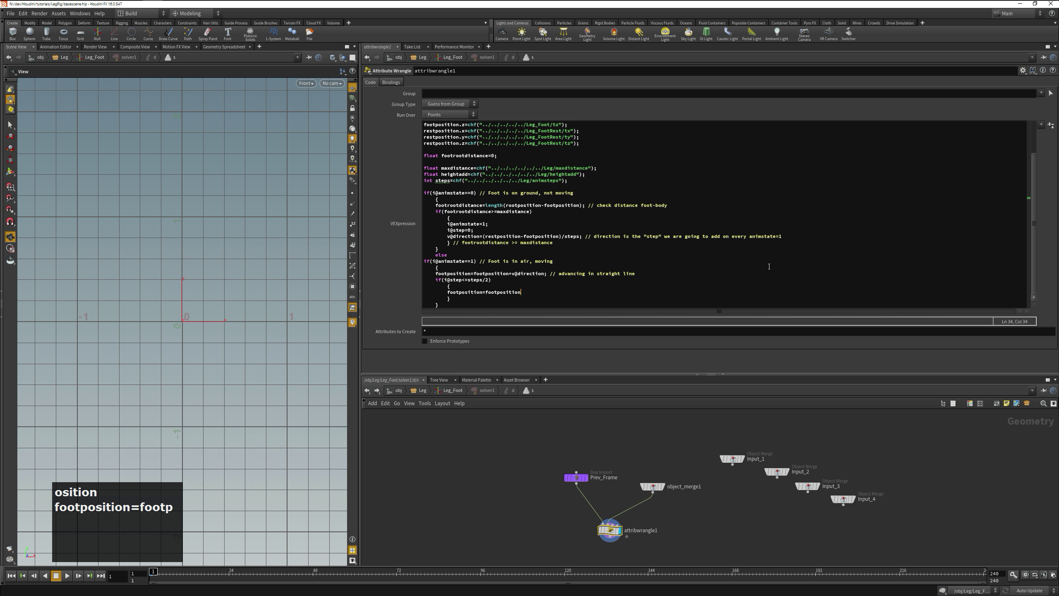
{"action": "type", "text": "+heightadd"}
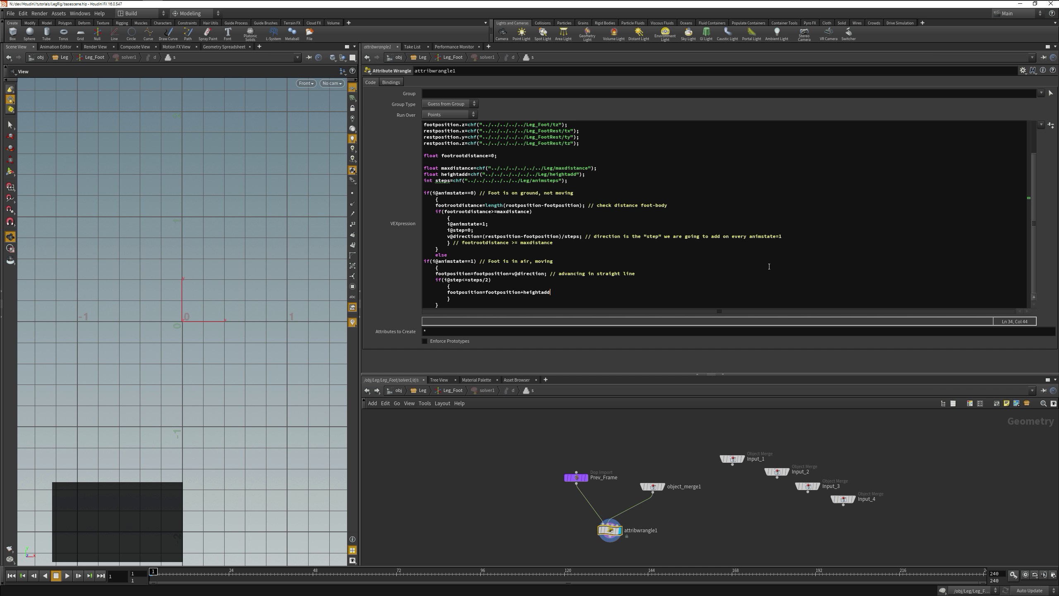
{"action": "type", "text": "/(heightadd/steps);"}
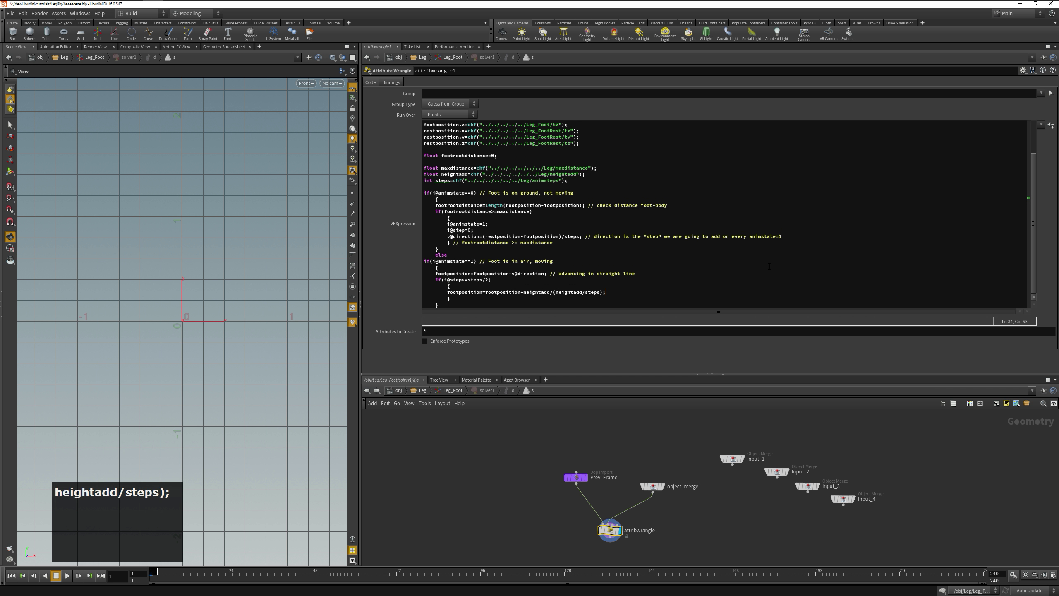
Add an else branch with empty braces after the if(i@step<=steps/2) block
{"action": "key", "text": "Down"}
{"action": "key", "text": "Return"}
{"action": "type", "text": "else"}
{"action": "key", "text": "Return"}
{"action": "type", "text": "{"}
{"action": "key", "text": "Return"}
{"action": "type", "text": "}"}
Copy the heightadd footposition line and append the comment "// we are going upwards!" to the original
{"action": "key", "text": "Up"}
{"action": "key", "text": "Up"}
{"action": "key", "text": "Up"}
{"action": "key", "text": "Up"}
{"action": "key", "text": "Home"}
{"action": "key", "text": "shift+End"}
{"action": "key", "text": "ctrl+c"}
{"action": "key", "text": "End"}
{"action": "type", "text": "// we are going upwards!"}
Paste the copied line into the else block, comment it "// southwards we go" and change its plus to a minus
{"action": "key", "text": "Down"}
{"action": "key", "text": "Down"}
{"action": "key", "text": "Down"}
{"action": "key", "text": "Down"}
{"action": "key", "text": "Up"}
{"action": "key", "text": "Return"}
{"action": "key", "text": "ctrl+v"}
{"action": "type", "text": "// southwards we go"}
{"action": "key", "text": "ctrl+Left"}
{"action": "key", "text": "ctrl+Left"}
{"action": "key", "text": "ctrl+Left"}
{"action": "key", "text": "ctrl+Left"}
{"action": "key", "text": "ctrl+Left"}
{"action": "key", "text": "ctrl+Left"}
{"action": "key", "text": "ctrl+Left"}
{"action": "key", "text": "ctrl+Left"}
{"action": "key", "text": "ctrl+Left"}
{"action": "key", "text": "ctrl+Left"}
{"action": "key", "text": "BackSpace"}
{"action": "type", "text": "-"}
Add a line below the else block that updates i@step by 1
{"action": "key", "text": "End"}
{"action": "key", "text": "Down"}
{"action": "key", "text": "Right"}
{"action": "key", "text": "Return"}
{"action": "key", "text": "Up"}
{"action": "key", "text": "Tab"}
{"action": "type", "text": "i@step=1;"}
{"action": "key", "text": "Down"}
{"action": "key", "text": "Right"}
{"action": "key", "text": "Right"}
Change chf to chi in the int steps declaration that reads the animsteps parameter
{"action": "scroll", "coordinate": [469, 191], "scroll_direction": "up", "scroll_amount": 4}
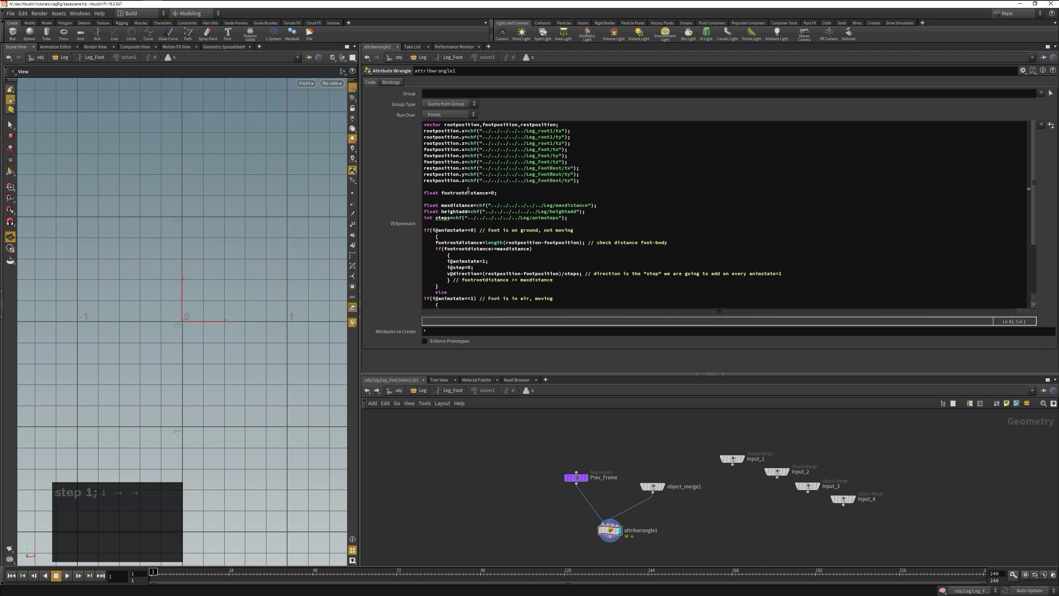
{"action": "left_click", "coordinate": [459, 217]}
{"action": "key", "text": "shift+Right"}
{"action": "type", "text": "i"}
{"action": "scroll", "coordinate": [459, 271], "scroll_direction": "down", "scroll_amount": 3}
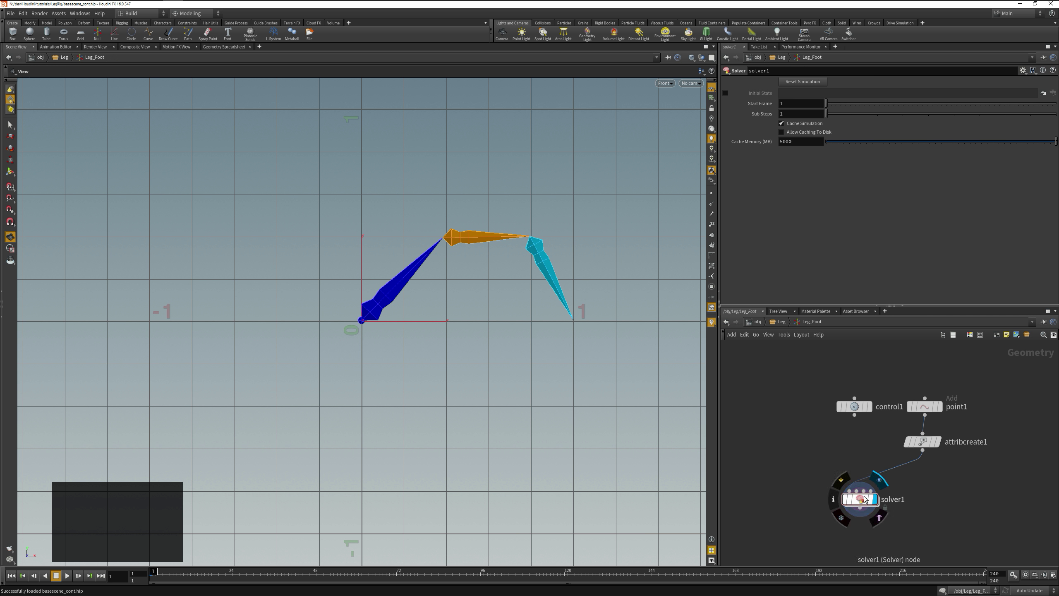
Append v@footposition=footposition; at the end of the VEX code in solver1's attribwrangle1, separated from the code above by blank lines
{"action": "double_click", "coordinate": [866, 499]}
{"action": "scroll", "coordinate": [892, 221], "scroll_direction": "up", "scroll_amount": 4}
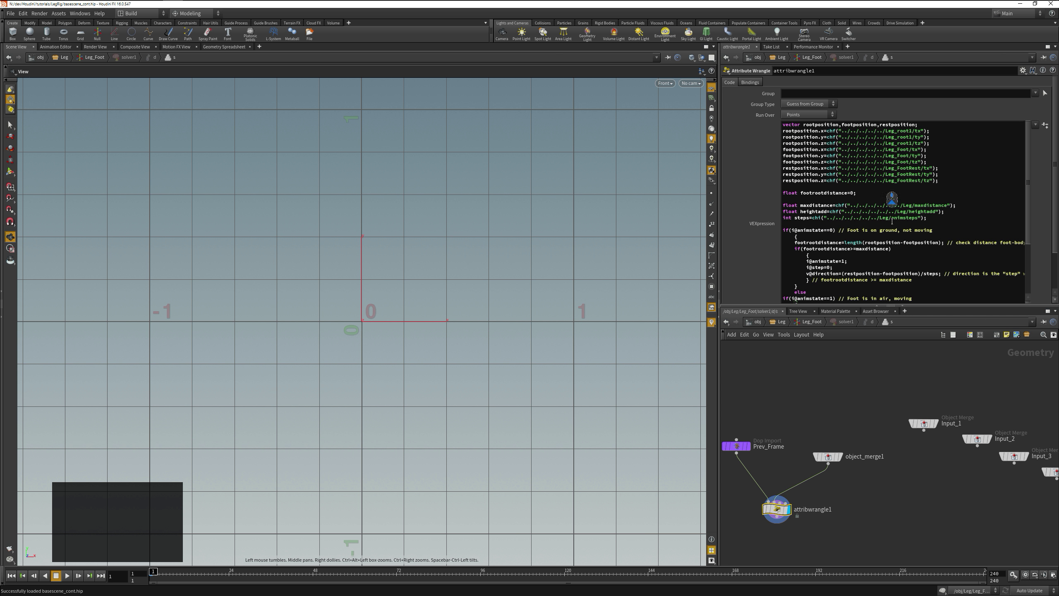
{"action": "left_click_drag", "start_coordinate": [834, 307], "coordinate": [834, 415]}
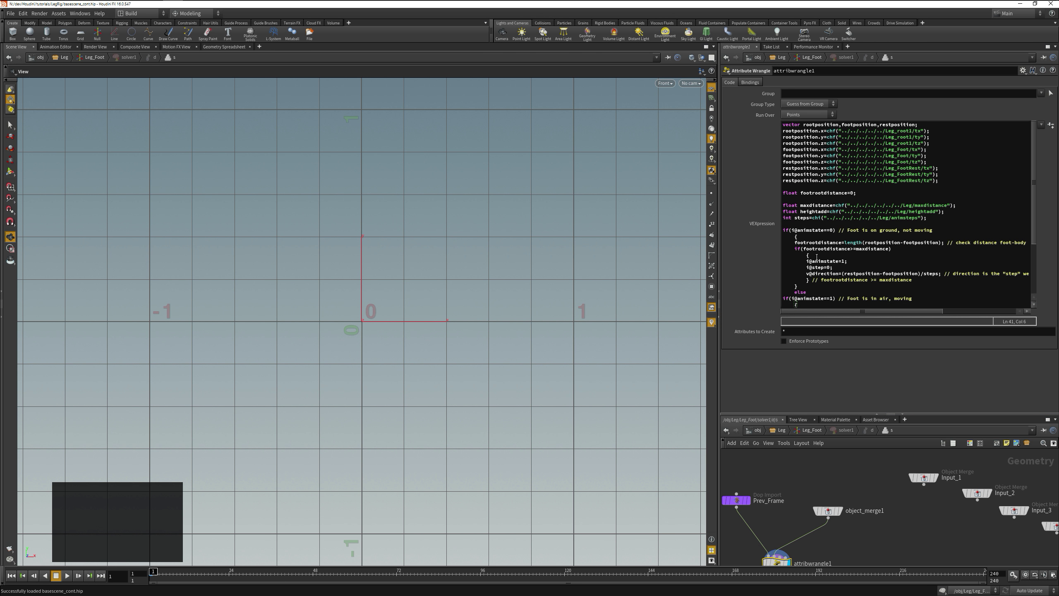
{"action": "scroll", "coordinate": [816, 267], "scroll_direction": "down", "scroll_amount": 4}
{"action": "left_click", "coordinate": [833, 255]}
{"action": "key", "text": "ctrl+End"}
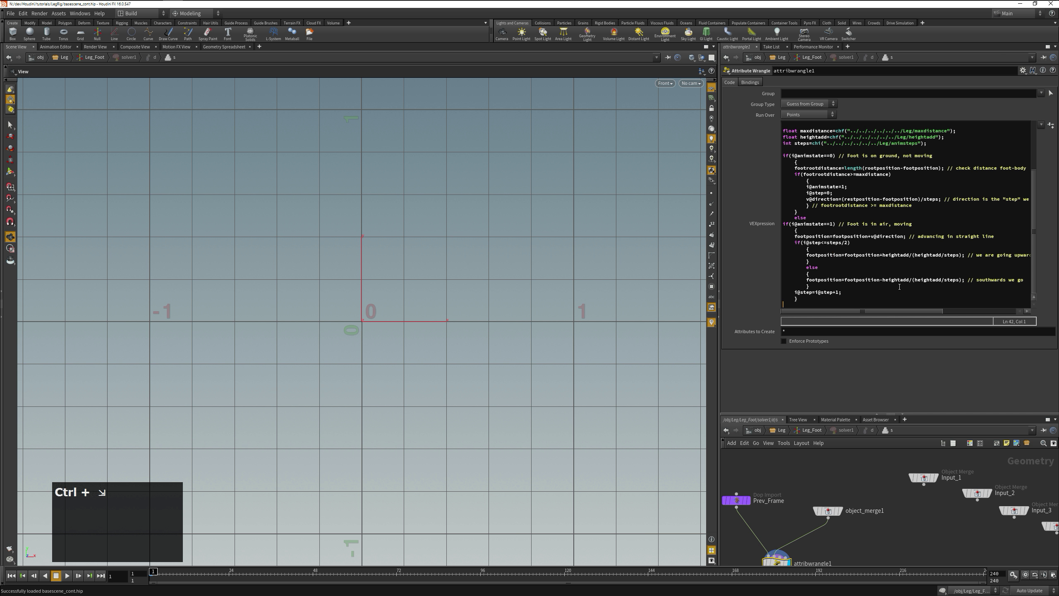
{"action": "type", "text": "v@footposition=footposition;"}
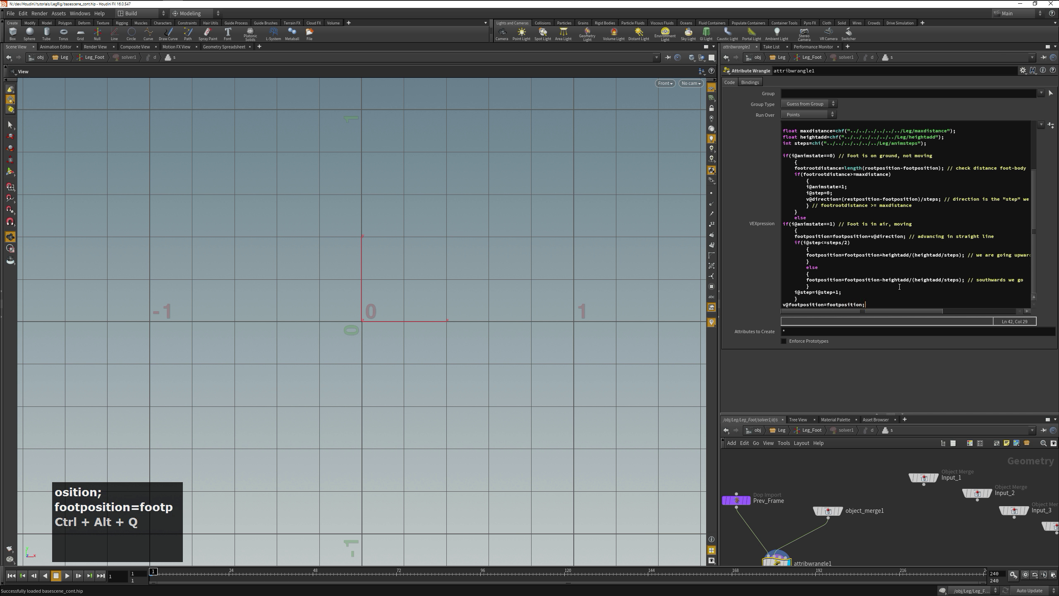
{"action": "key", "text": "Home"}
{"action": "key", "text": "Return"}
{"action": "key", "text": "Return"}
Inspect attribwrangle1's point attributes in the geometry spreadsheet and return to the Leg network
{"action": "left_click", "coordinate": [235, 47]}
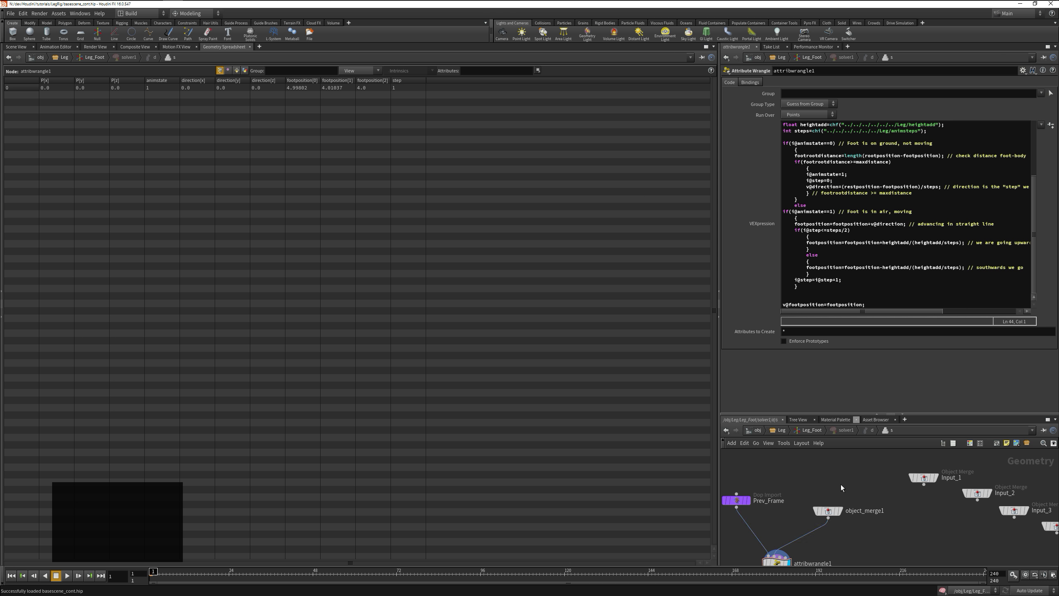
{"action": "key", "text": "u"}
{"action": "key", "text": "u"}
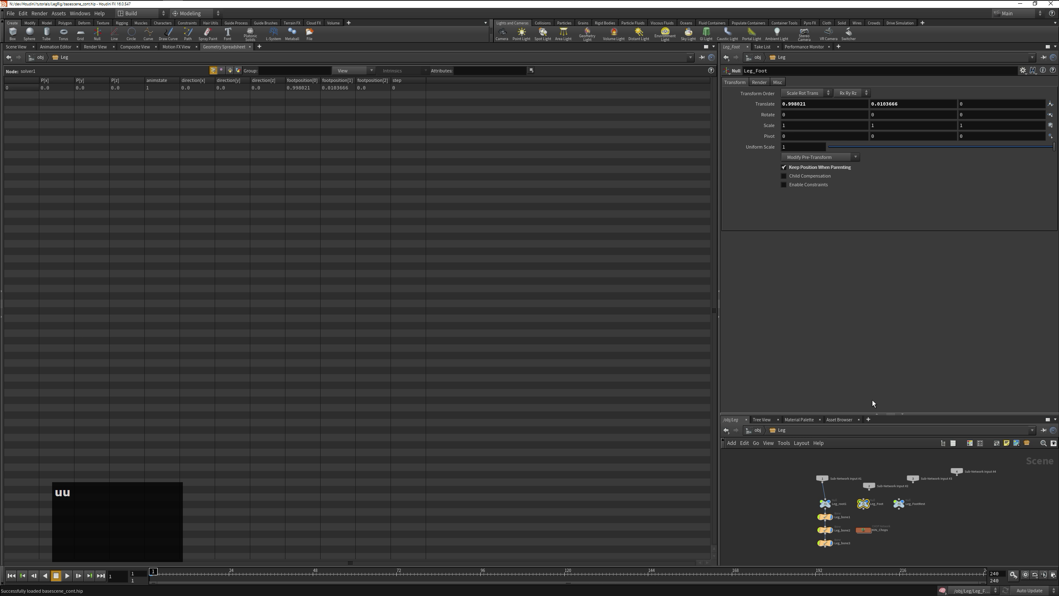
{"action": "scroll", "coordinate": [863, 504], "scroll_direction": "up", "scroll_amount": 3}
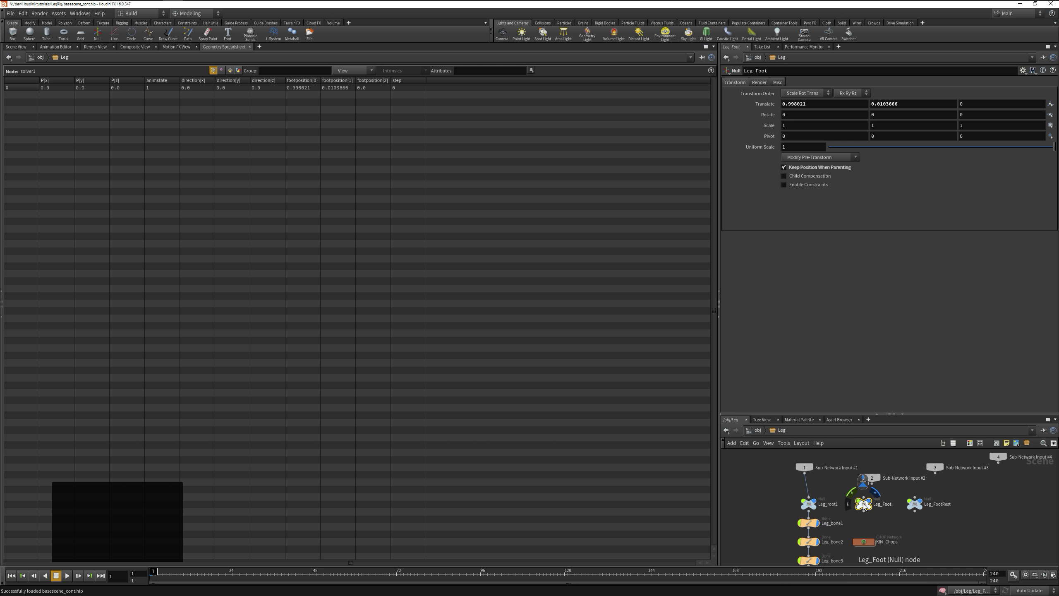
Move Leg_root1 to about -0.21 on X and check Leg_Foot's solver attributes in the geometry spreadsheet
{"action": "left_click", "coordinate": [17, 47]}
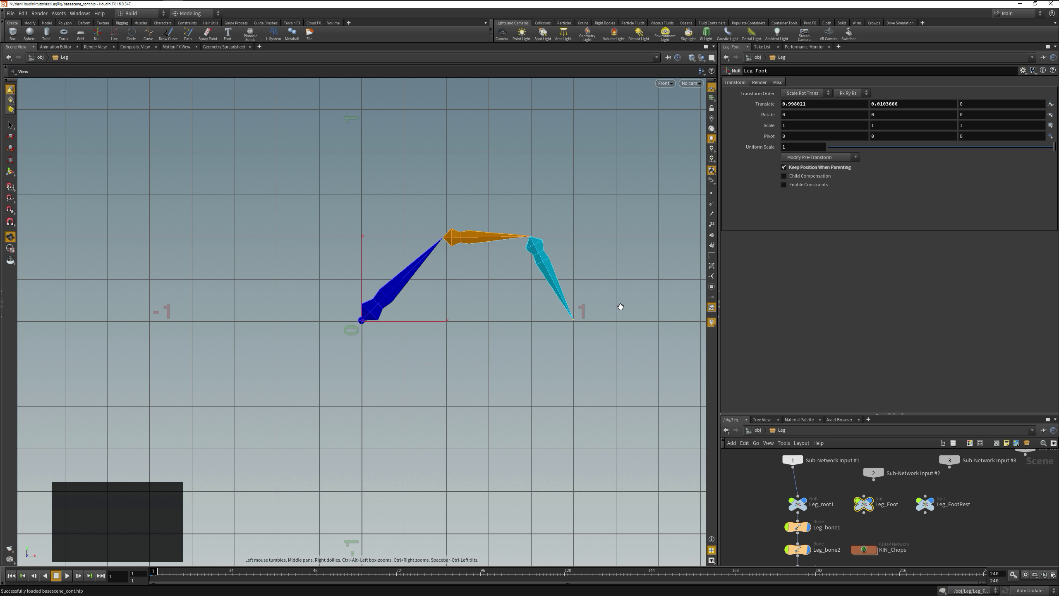
{"action": "key", "text": "t"}
{"action": "left_click_drag", "start_coordinate": [417, 321], "coordinate": [371, 322]}
{"action": "left_click", "coordinate": [224, 47]}
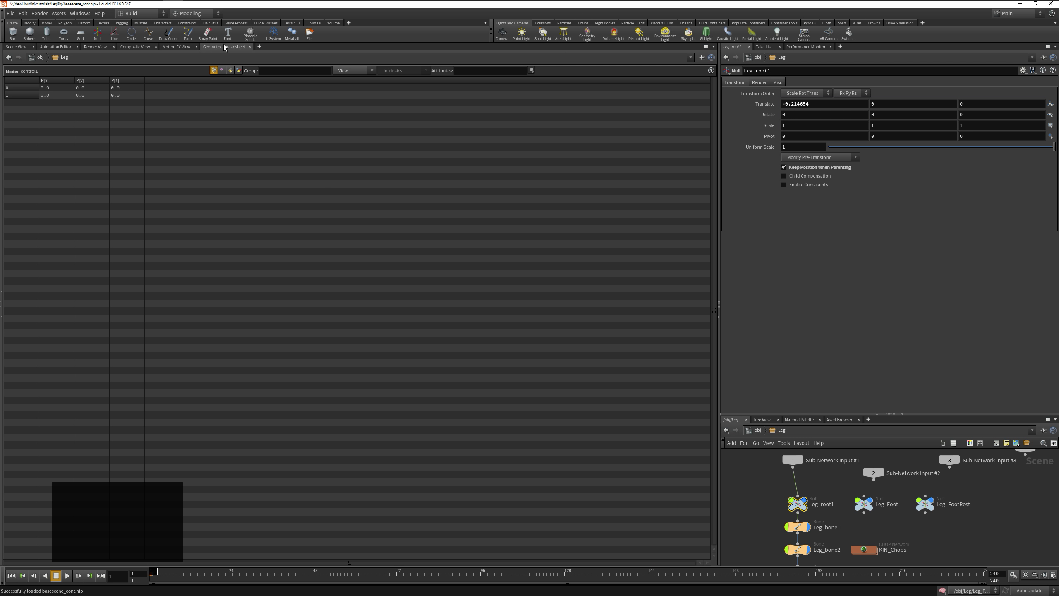
{"action": "left_click", "coordinate": [864, 504]}
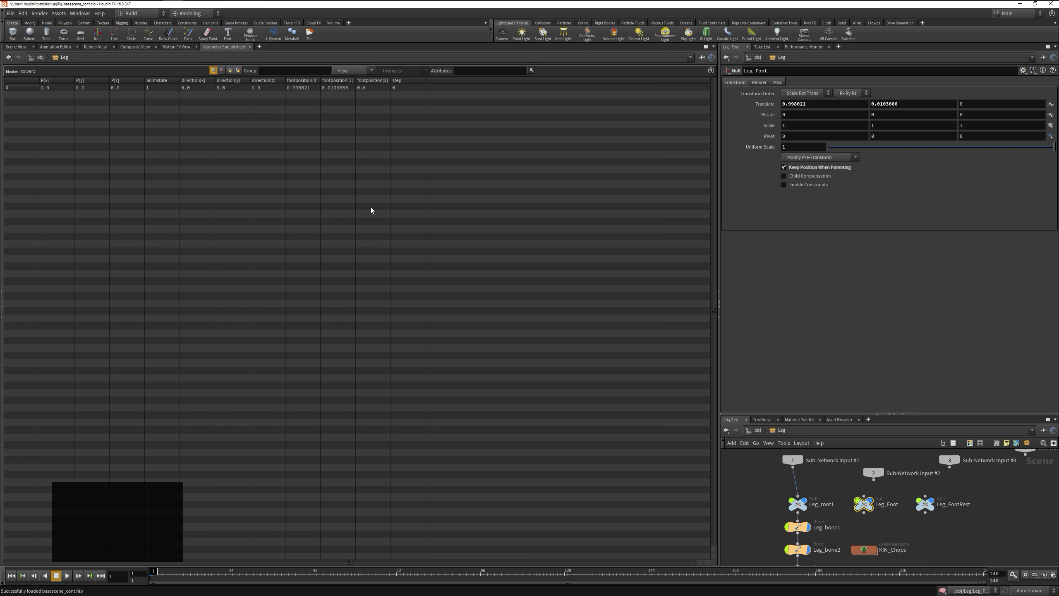
{"action": "left_click", "coordinate": [17, 48]}
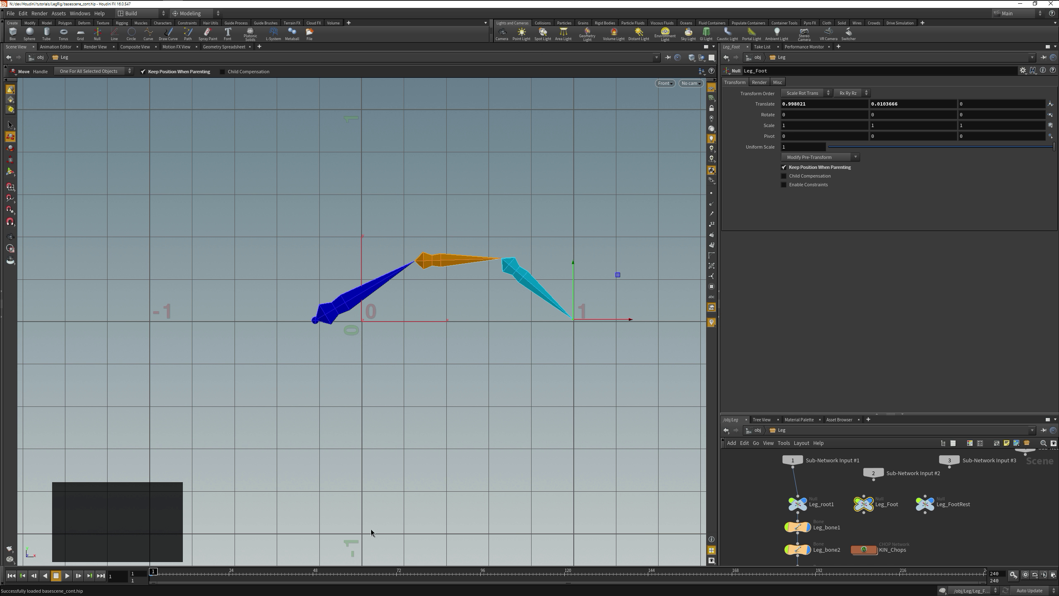
Move Leg_root1 to about 0.6 on X and keyframe its translation at frame 1
{"action": "left_click", "coordinate": [801, 503]}
{"action": "left_click_drag", "start_coordinate": [372, 320], "coordinate": [545, 320]}
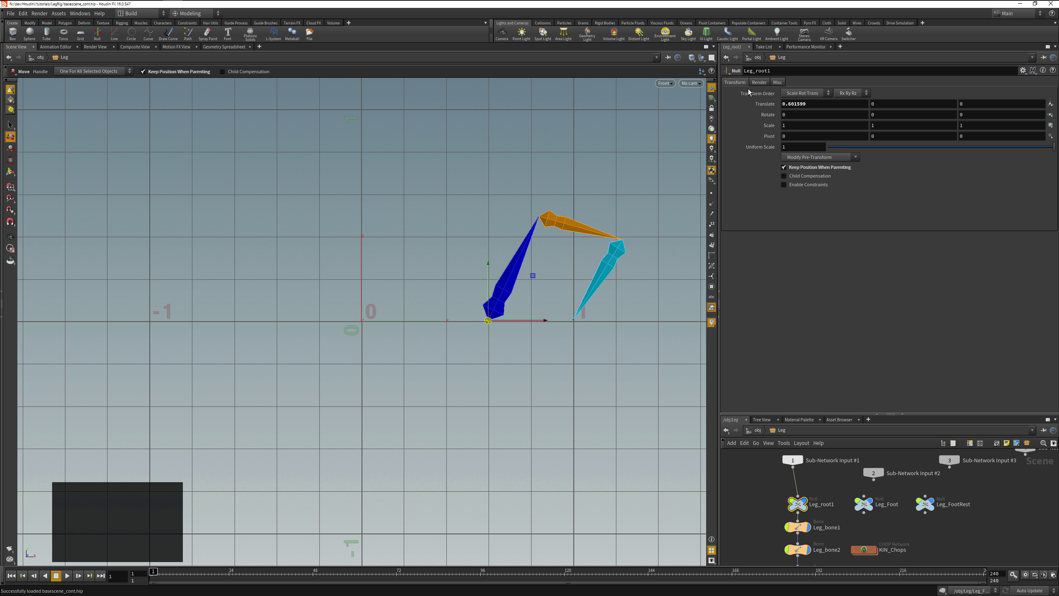
{"action": "left_click", "coordinate": [750, 106], "text": "alt"}
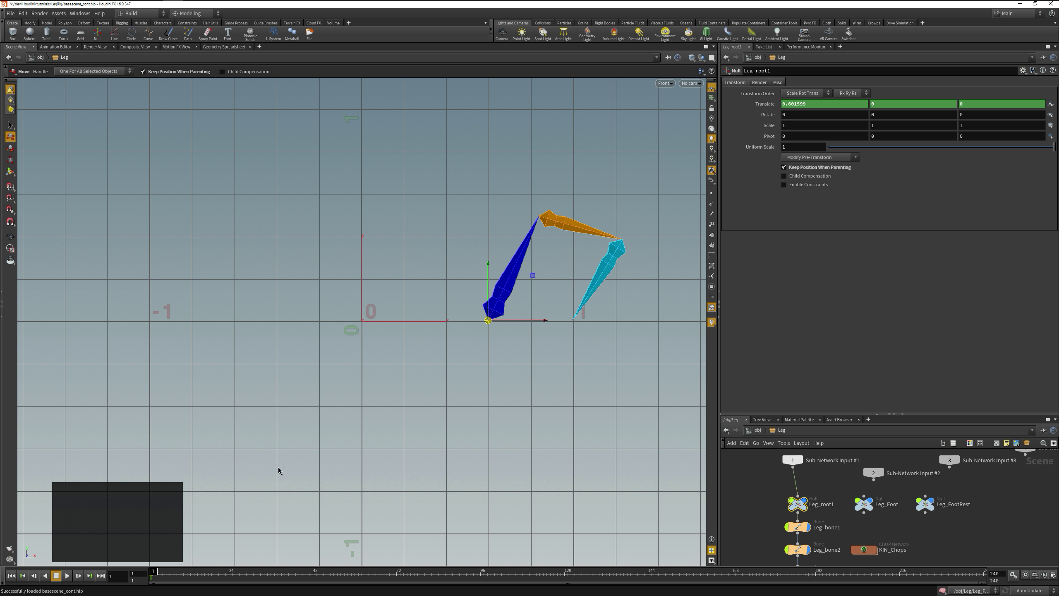
Try to pose Leg_root1 at about -0.92 on X at frame 48 and play the animation from frame 1
{"action": "left_click", "coordinate": [314, 573]}
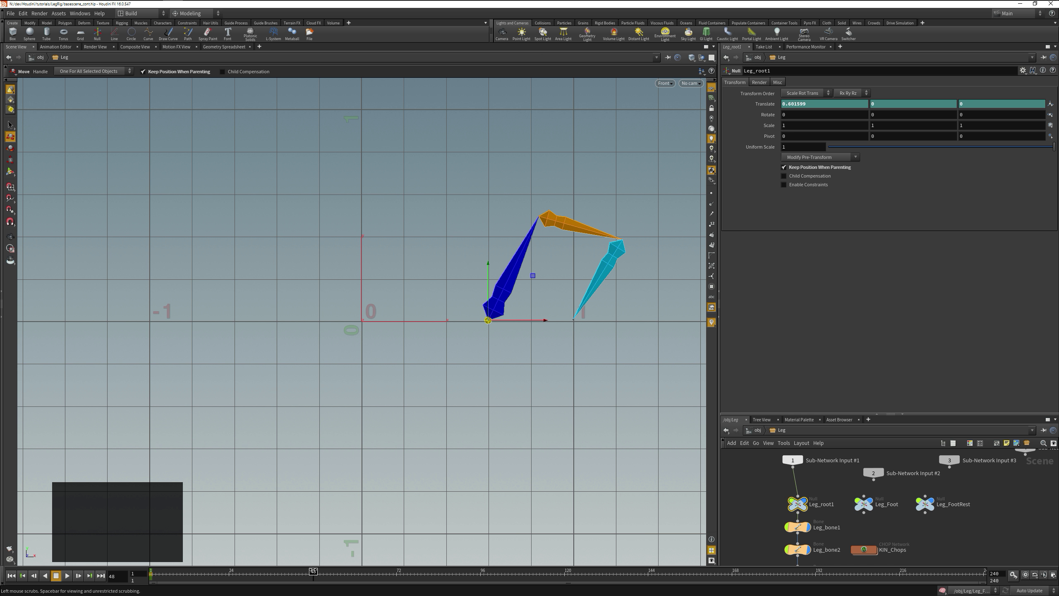
{"action": "left_click", "coordinate": [446, 340]}
{"action": "left_click_drag", "start_coordinate": [751, 473], "coordinate": [826, 516]}
{"action": "left_click_drag", "start_coordinate": [533, 276], "coordinate": [211, 273]}
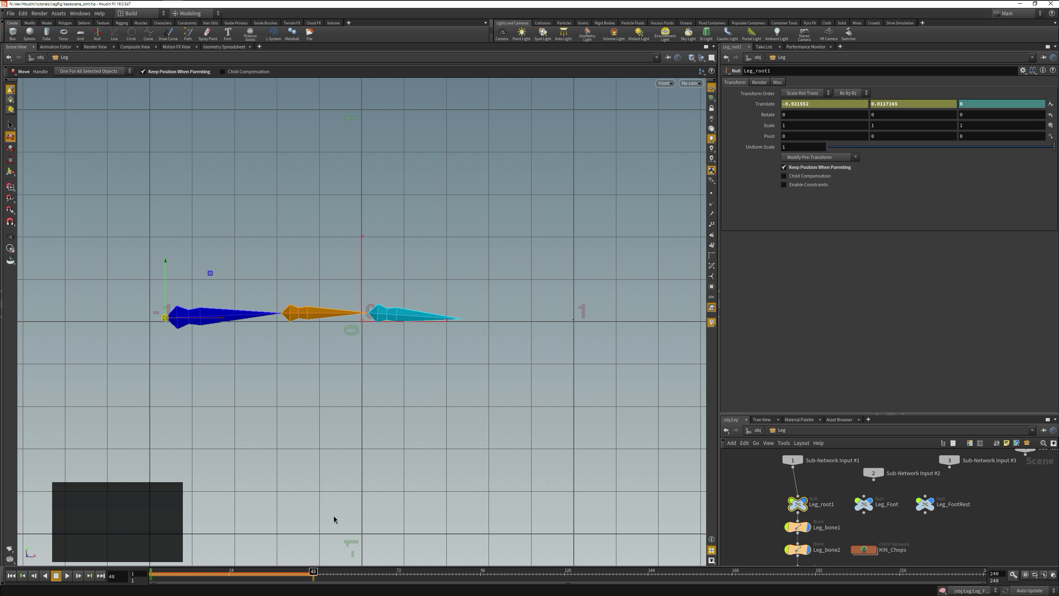
{"action": "left_click", "coordinate": [11, 577]}
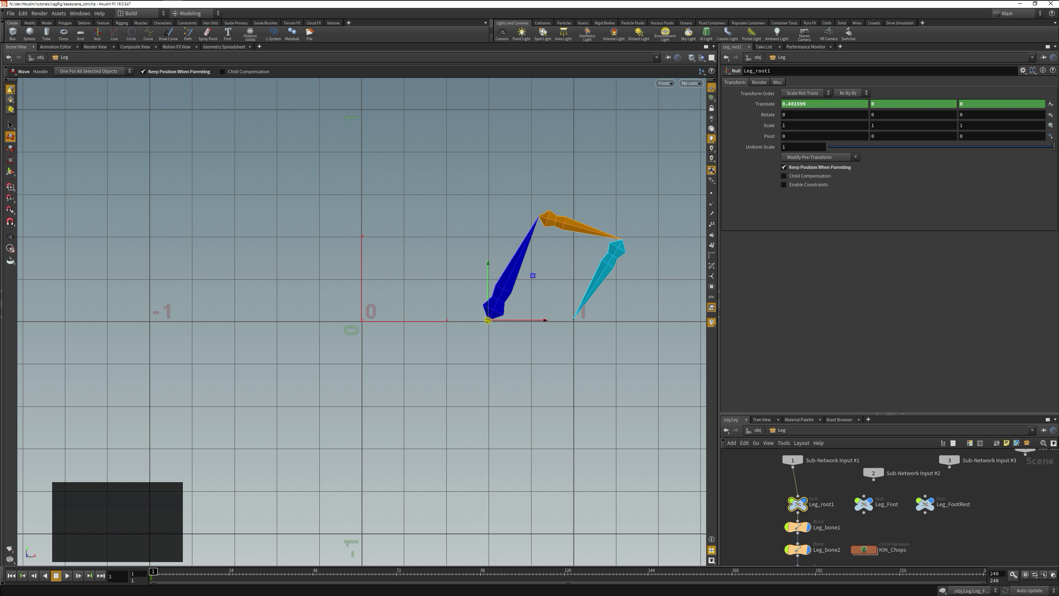
{"action": "left_click", "coordinate": [67, 576]}
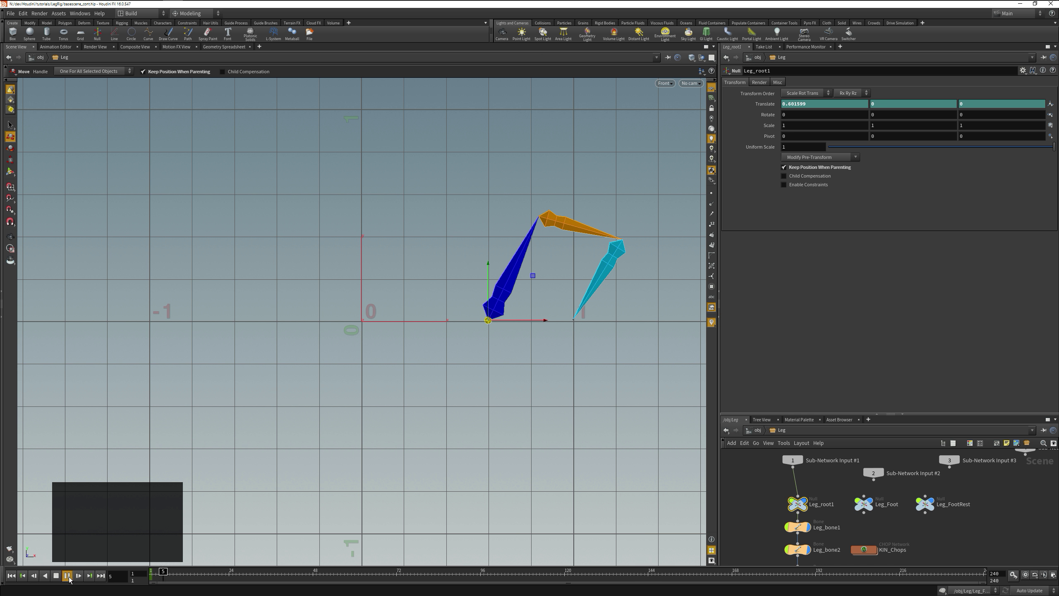
Turn on realtime playback in the global animation options and return to frame 1
{"action": "left_click", "coordinate": [1054, 575]}
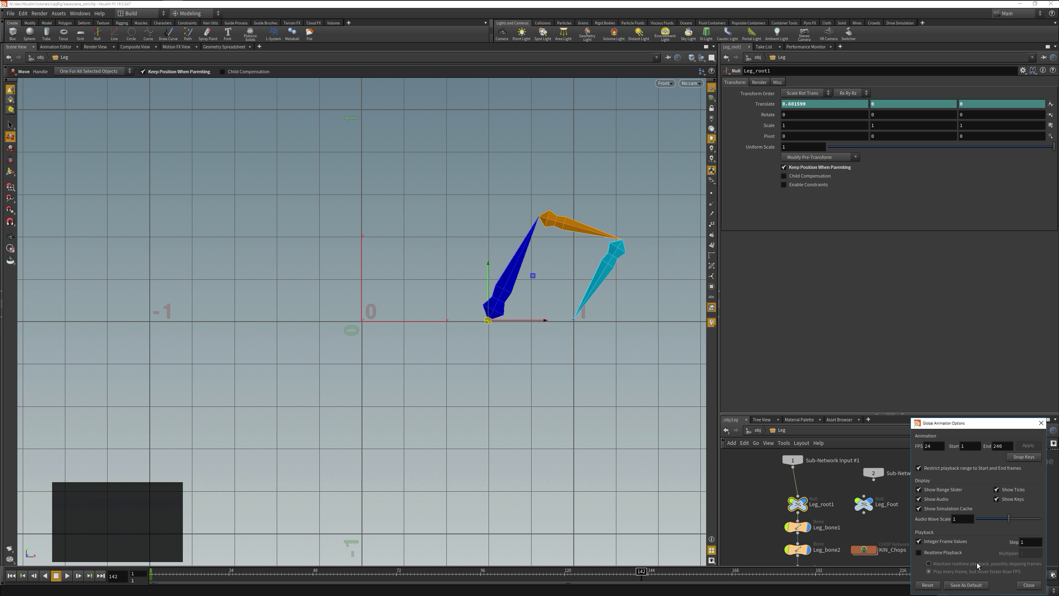
{"action": "left_click", "coordinate": [1028, 585]}
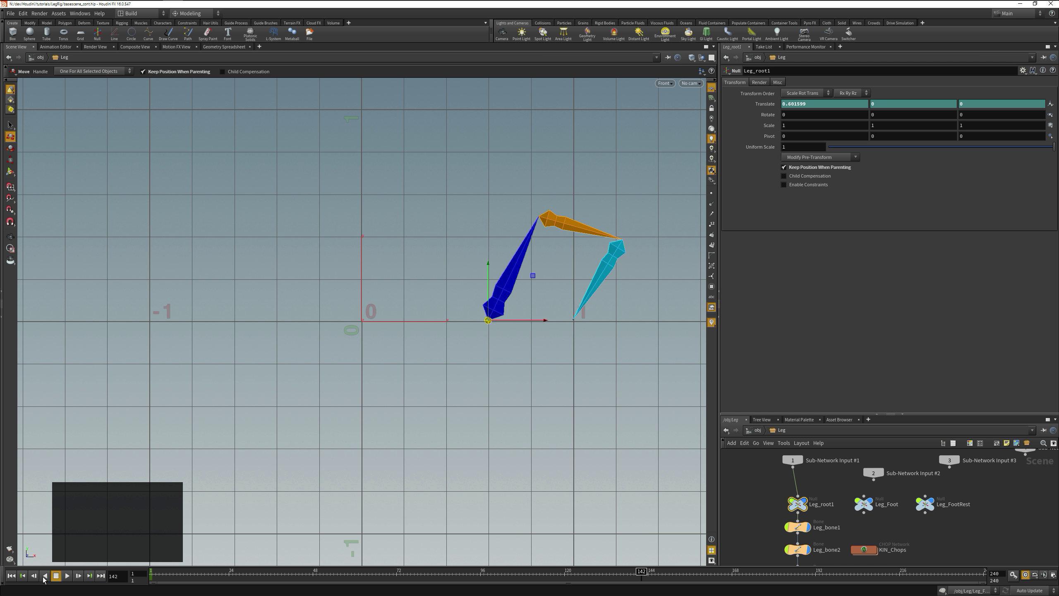
{"action": "left_click", "coordinate": [10, 576]}
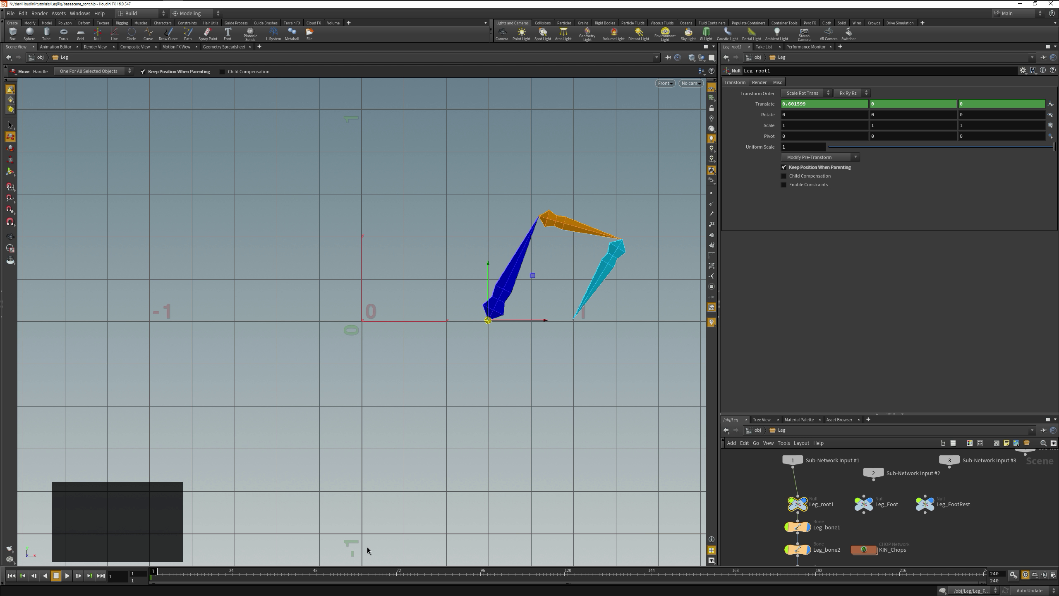
Move Leg_root1 to about -0.74 on X at frame 47 and keyframe its translation there
{"action": "left_click", "coordinate": [310, 572]}
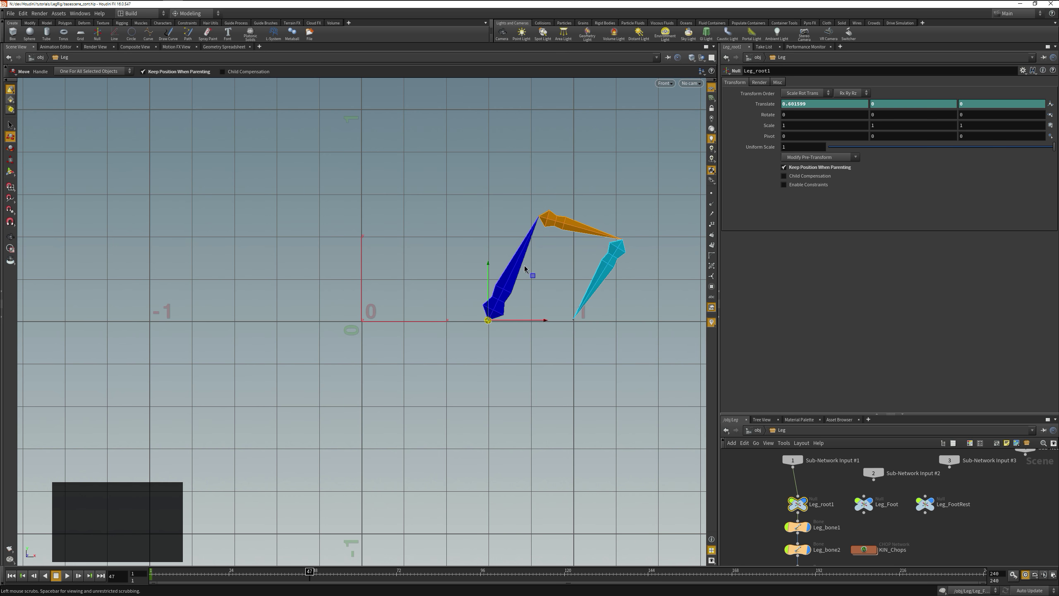
{"action": "left_click_drag", "start_coordinate": [532, 277], "coordinate": [249, 276]}
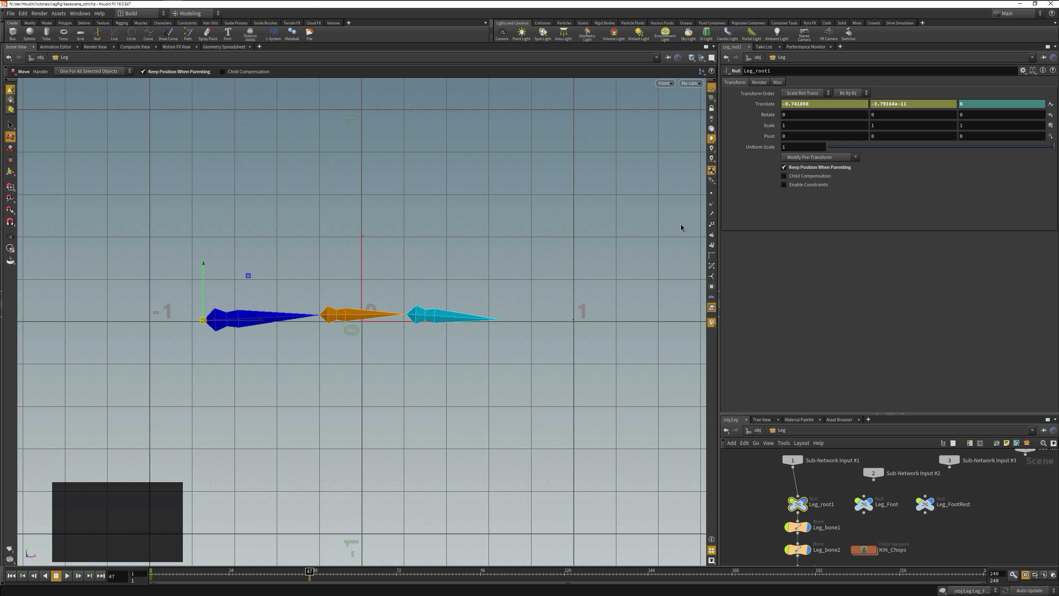
{"action": "left_click", "coordinate": [765, 103], "text": "alt"}
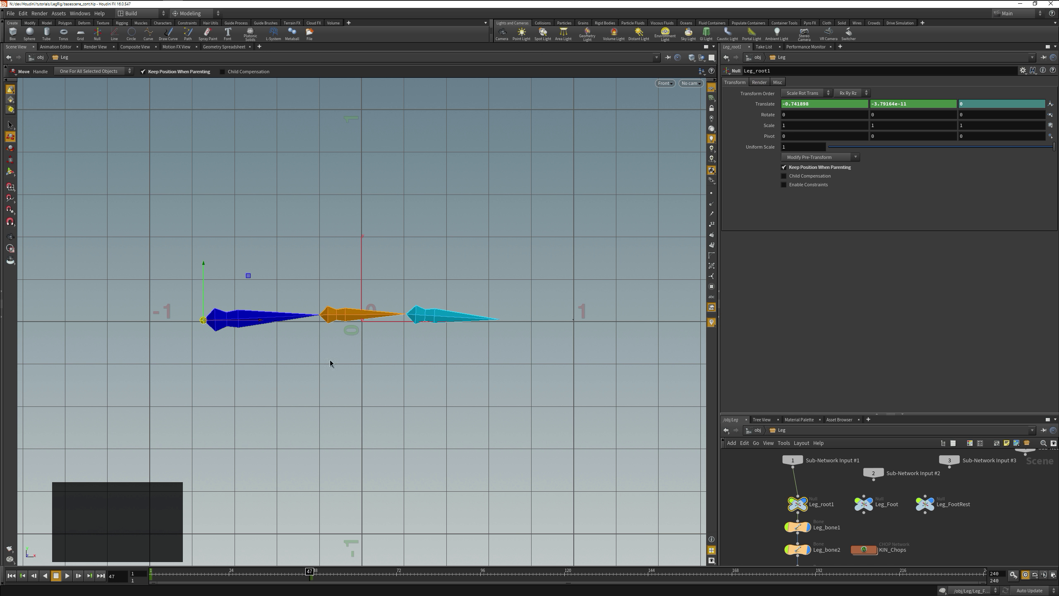
Play the root animation from frame 1 and examine Leg_Foot's solver attributes in the geometry spreadsheet
{"action": "left_click", "coordinate": [11, 576]}
{"action": "left_click", "coordinate": [67, 576]}
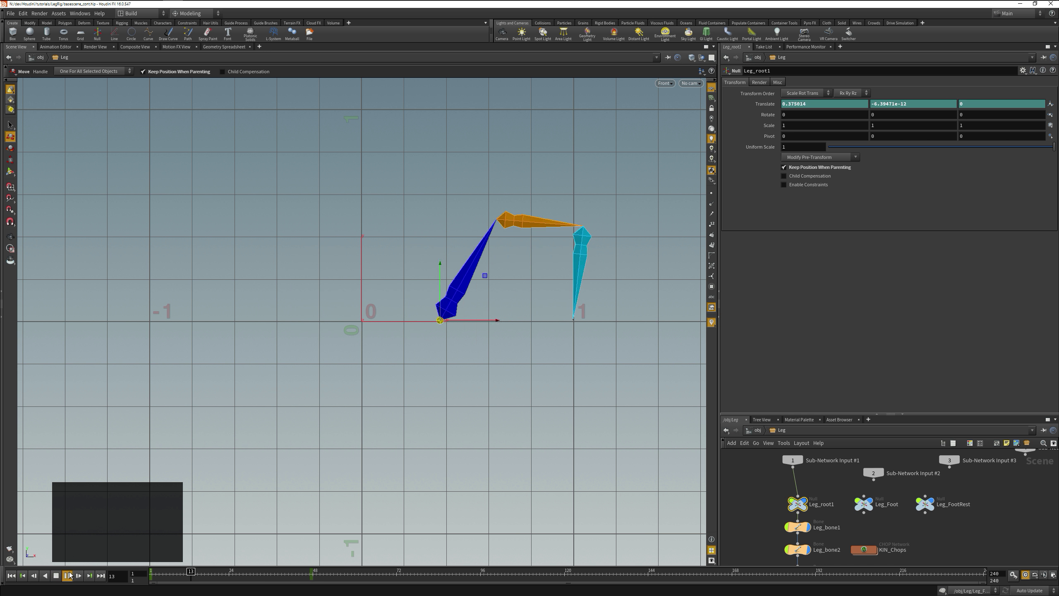
{"action": "left_click", "coordinate": [68, 576]}
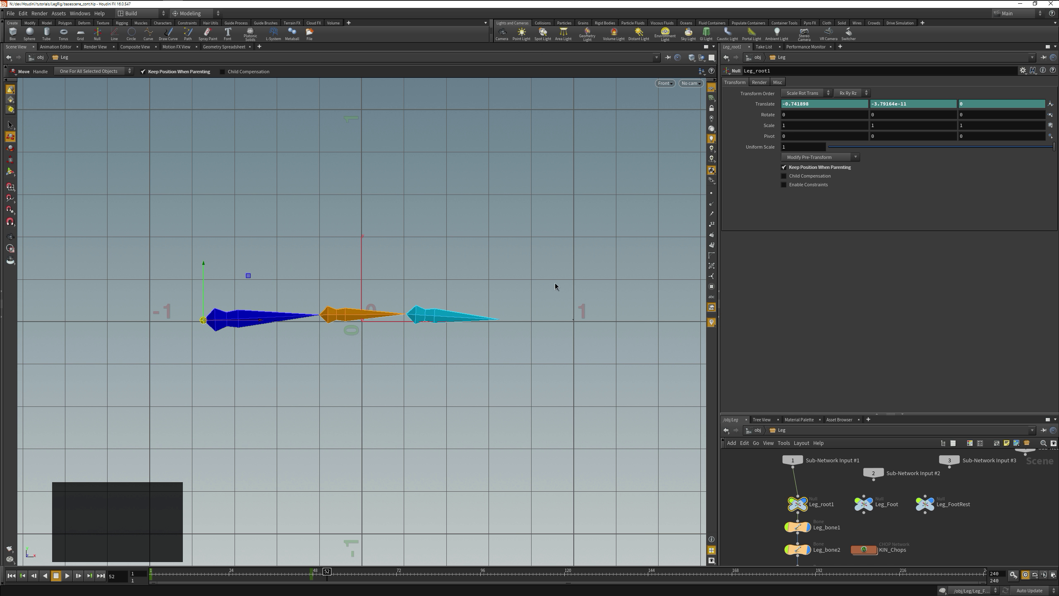
{"action": "left_click", "coordinate": [234, 47]}
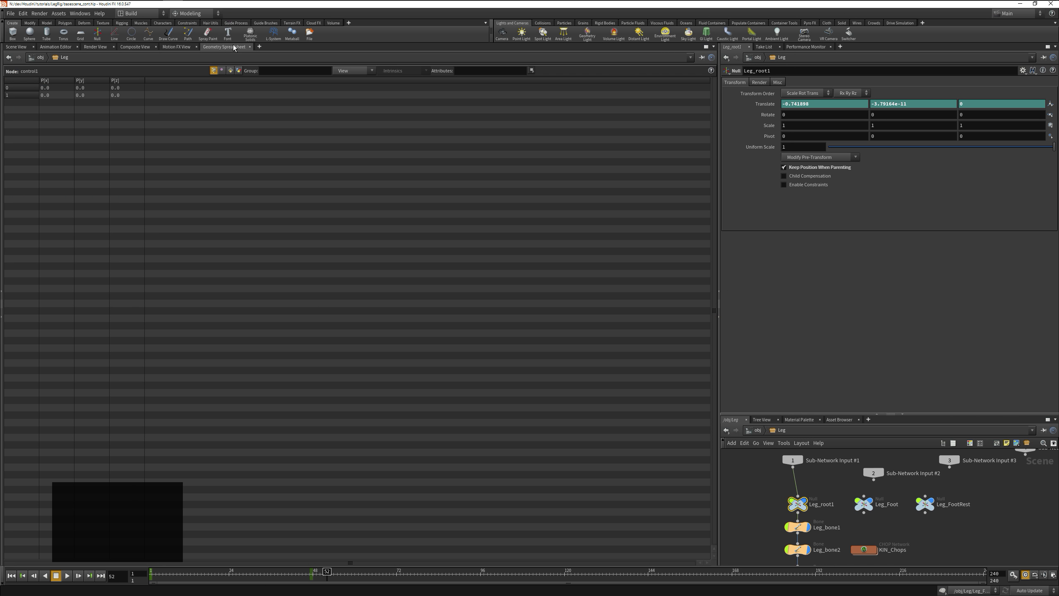
{"action": "left_click", "coordinate": [863, 503]}
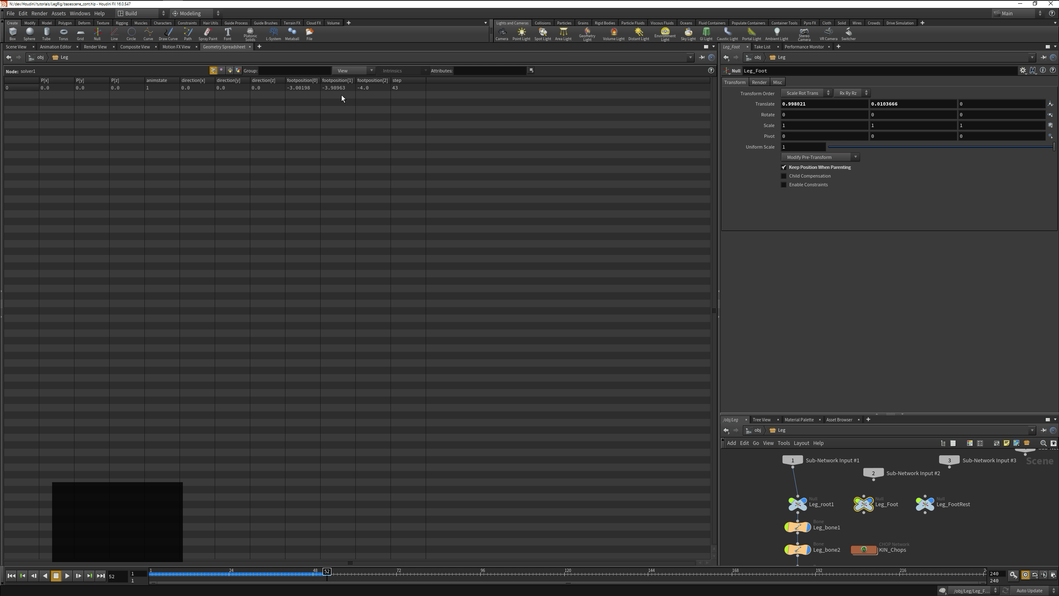
{"action": "left_click", "coordinate": [15, 47]}
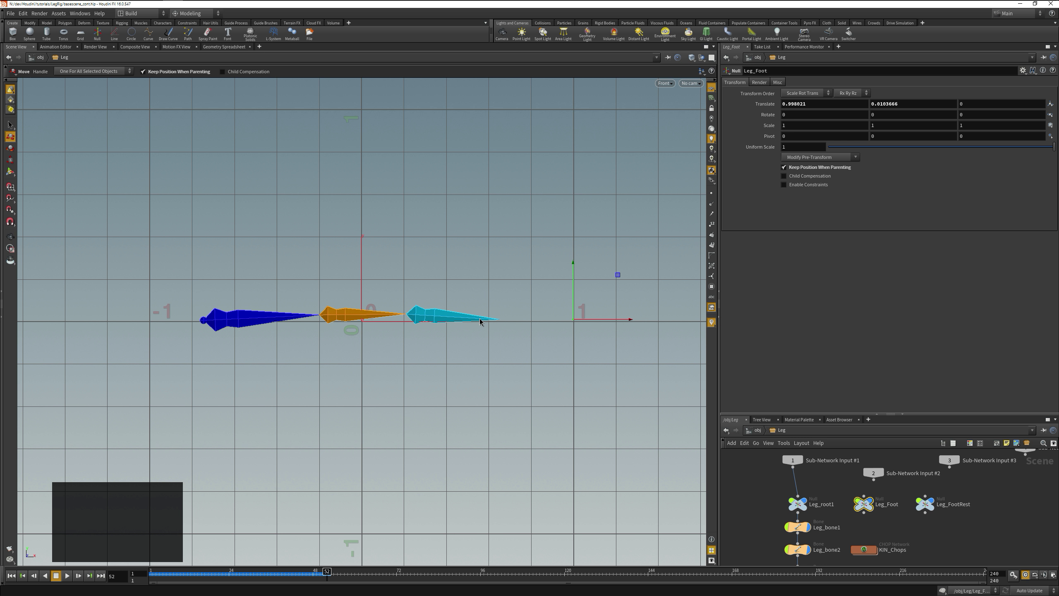
Set Leg_Foot's X translation to the expression point("solver1/attribwrangle1",0,"footposition",0)
{"action": "right_click", "coordinate": [766, 105]}
{"action": "key", "text": "Escape"}
{"action": "right_click", "coordinate": [746, 104]}
{"action": "key", "text": "Escape"}
{"action": "left_click", "coordinate": [802, 104]}
{"action": "type", "text": "point("}
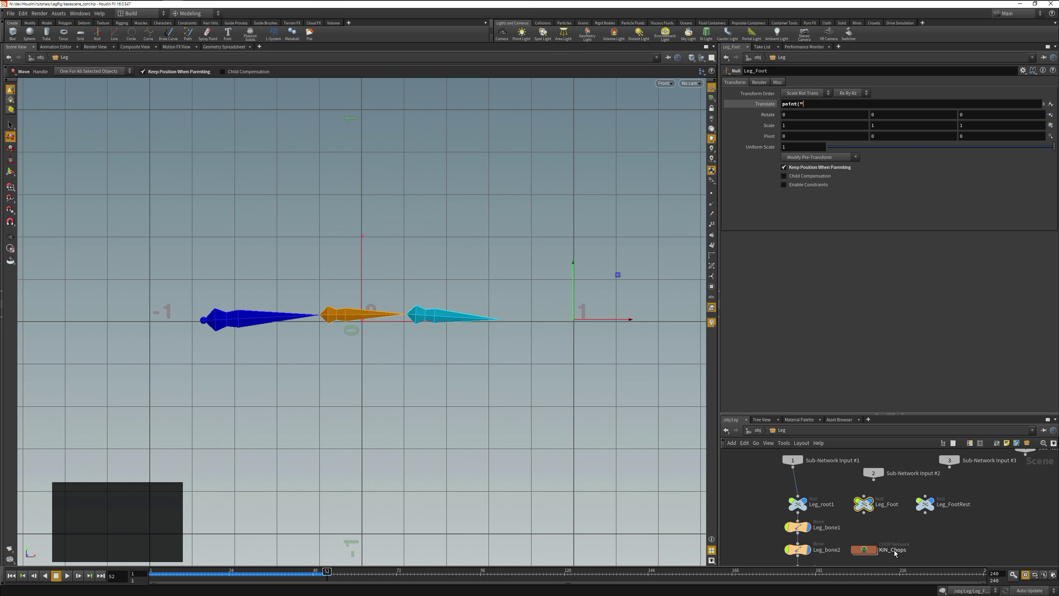
{"action": "type", "text": "solver1/att"}
{"action": "key", "text": "BackSpace"}
{"action": "key", "text": "BackSpace"}
{"action": "key", "text": "BackSpace"}
{"action": "type", "text": "ttribwrangle1/"}
{"action": "key", "text": "BackSpace"}
{"action": "type", "text": "\",0,\"footposition\",0)"}
{"action": "key", "text": "shift+Home"}
{"action": "key", "text": "ctrl+x"}
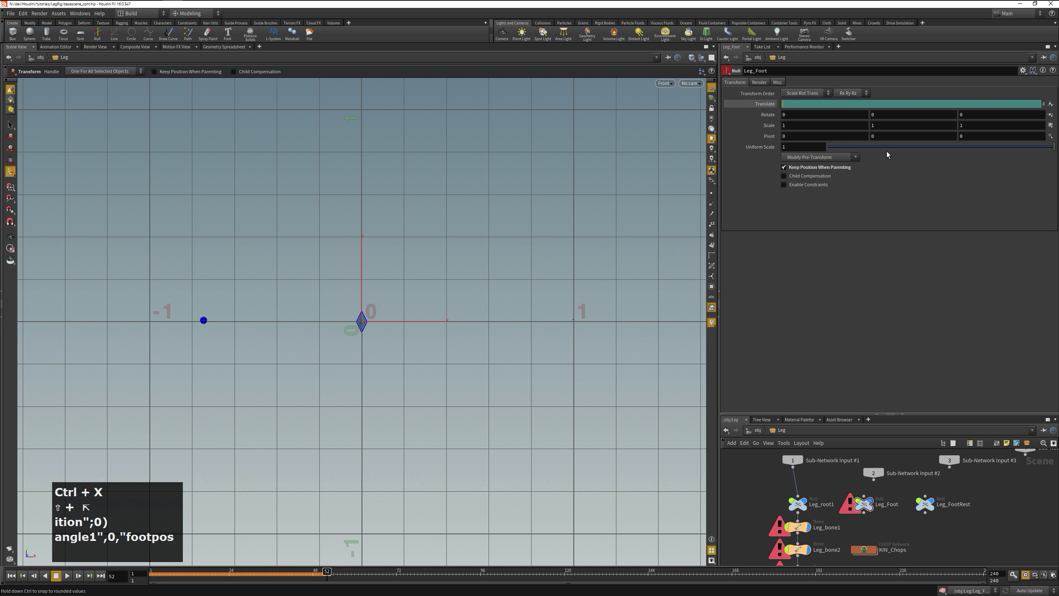
{"action": "key", "text": "ctrl+v"}
Reuse the point expression for Leg_Foot's Y and Z translation, with component index 1 for Y and 2 for Z
{"action": "key", "text": "Tab"}
{"action": "key", "text": "ctrl+v"}
{"action": "key", "text": "Left"}
{"action": "key", "text": "shift+Left"}
{"action": "type", "text": "1"}
{"action": "key", "text": "Tab"}
{"action": "key", "text": "ctrl+v"}
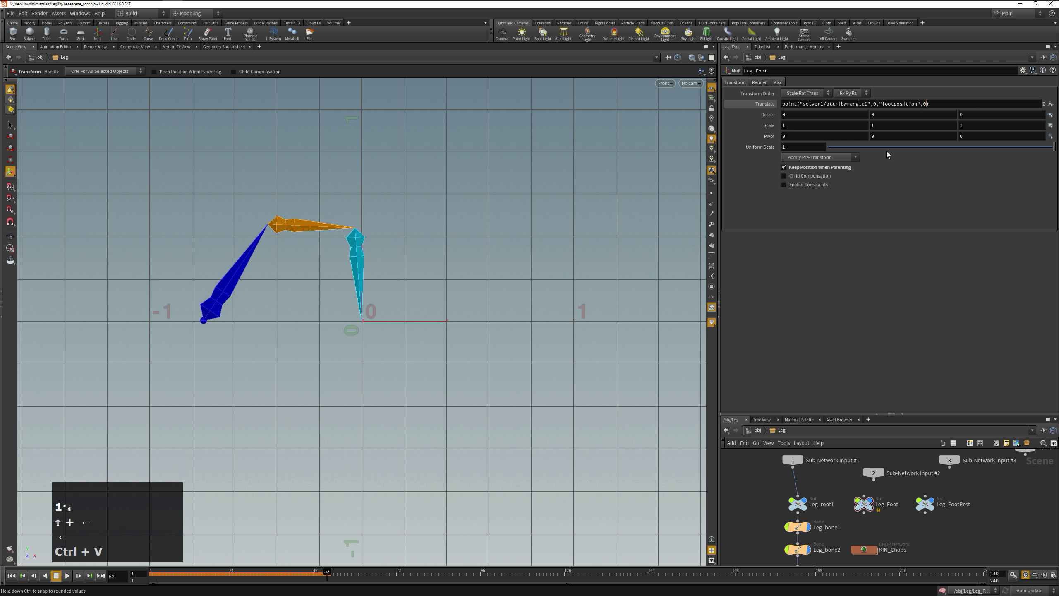
{"action": "key", "text": "Left"}
{"action": "key", "text": "shift+Left"}
{"action": "type", "text": "2"}
{"action": "key", "text": "Return"}
{"action": "left_click", "coordinate": [765, 106]}
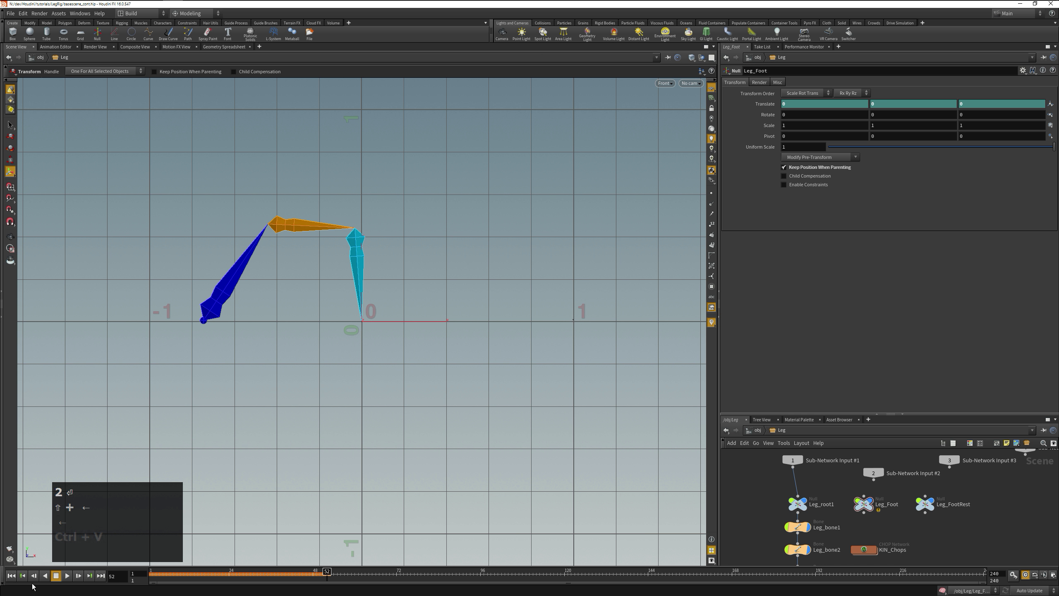
Step through the animation from frame 1 to frame 51 to examine how the leg moves
{"action": "left_click", "coordinate": [11, 576]}
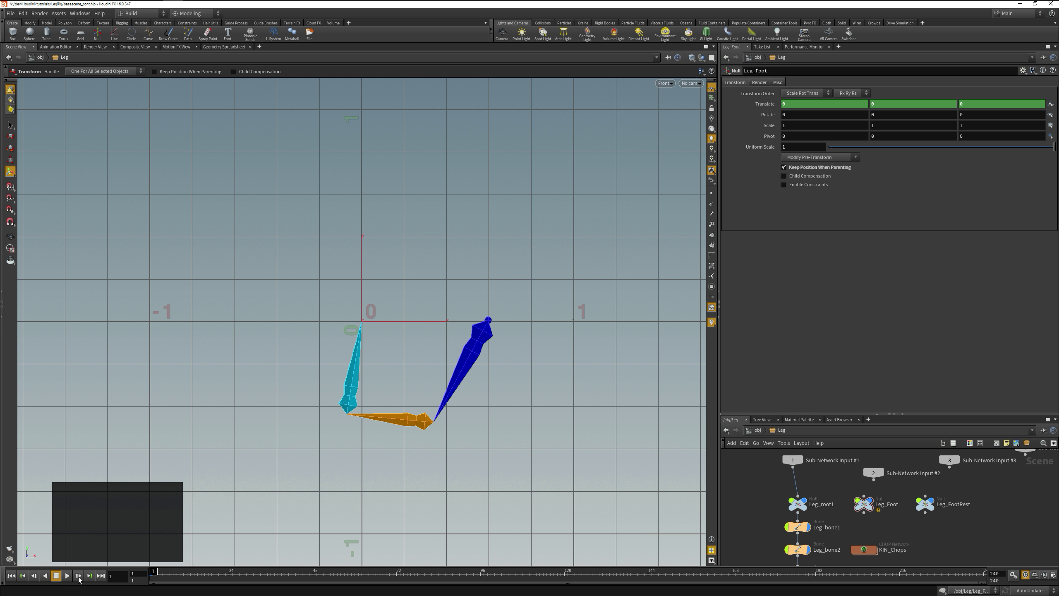
{"action": "left_click", "coordinate": [78, 576]}
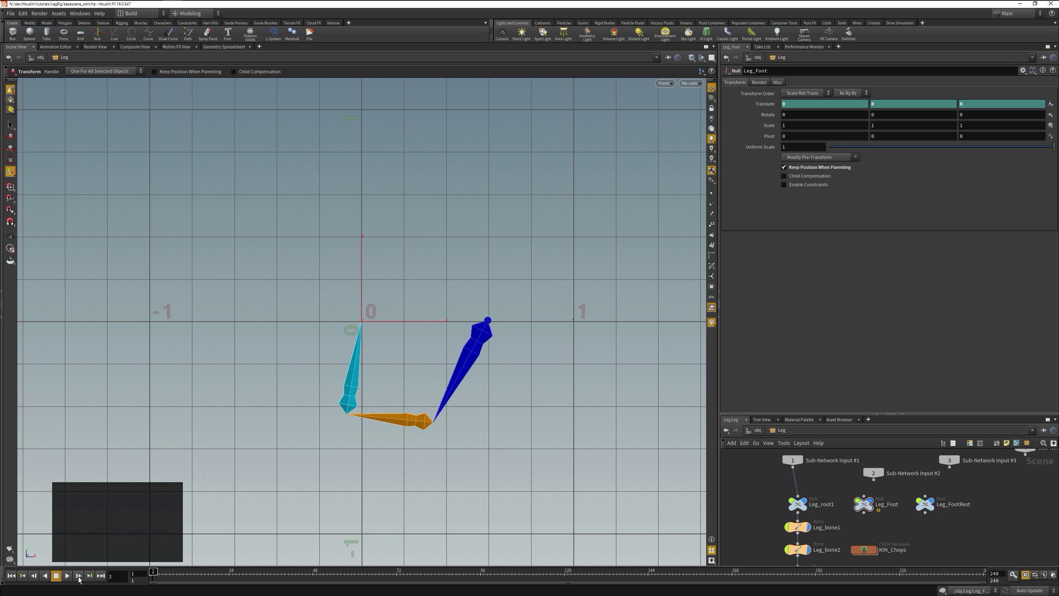
{"action": "left_click_drag", "start_coordinate": [78, 576], "coordinate": [78, 576]}
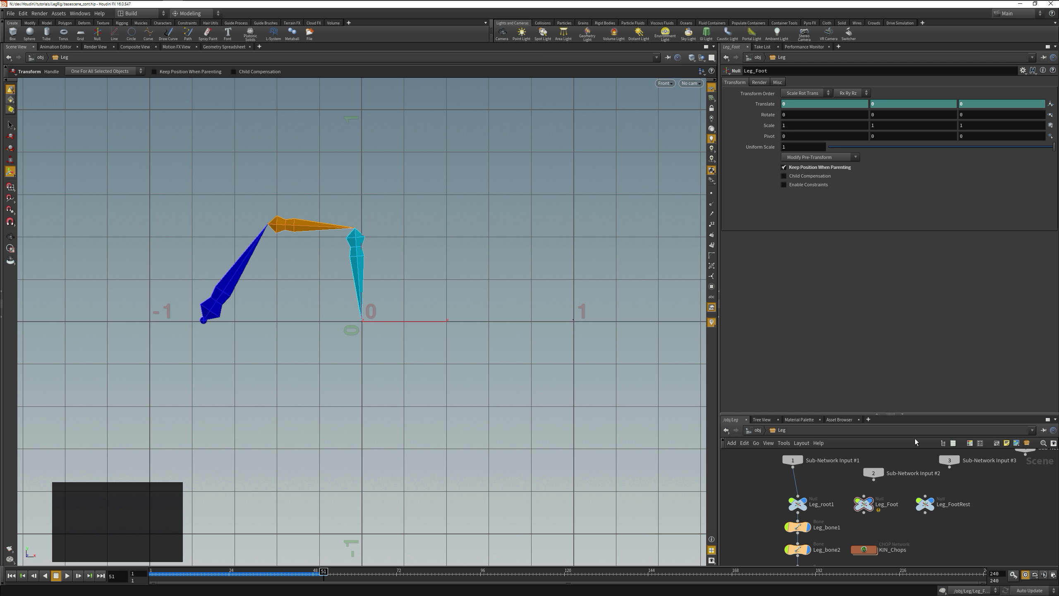
Inspect the node warnings on Leg_Foot and check the expressions in its Translate fields
{"action": "scroll", "coordinate": [884, 512], "scroll_direction": "up", "scroll_amount": 5}
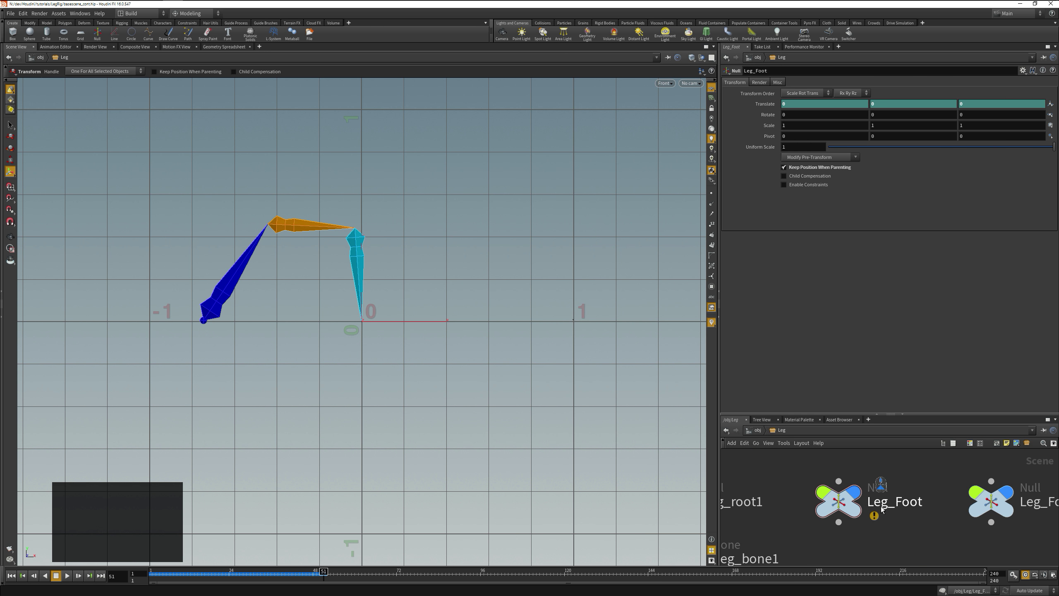
{"action": "left_click", "coordinate": [839, 501]}
{"action": "left_click", "coordinate": [791, 514]}
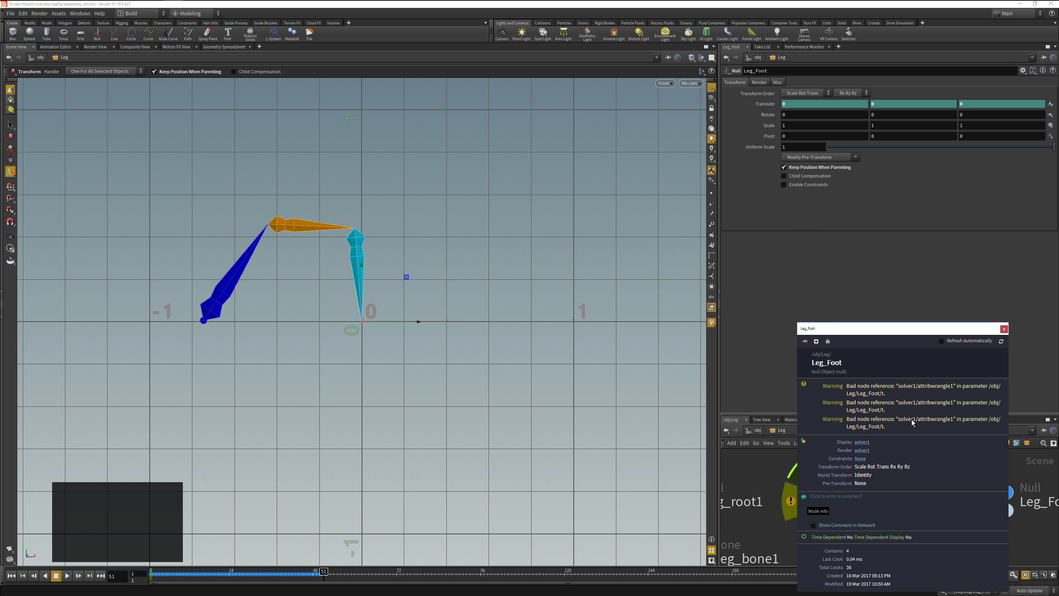
{"action": "left_click", "coordinate": [765, 104]}
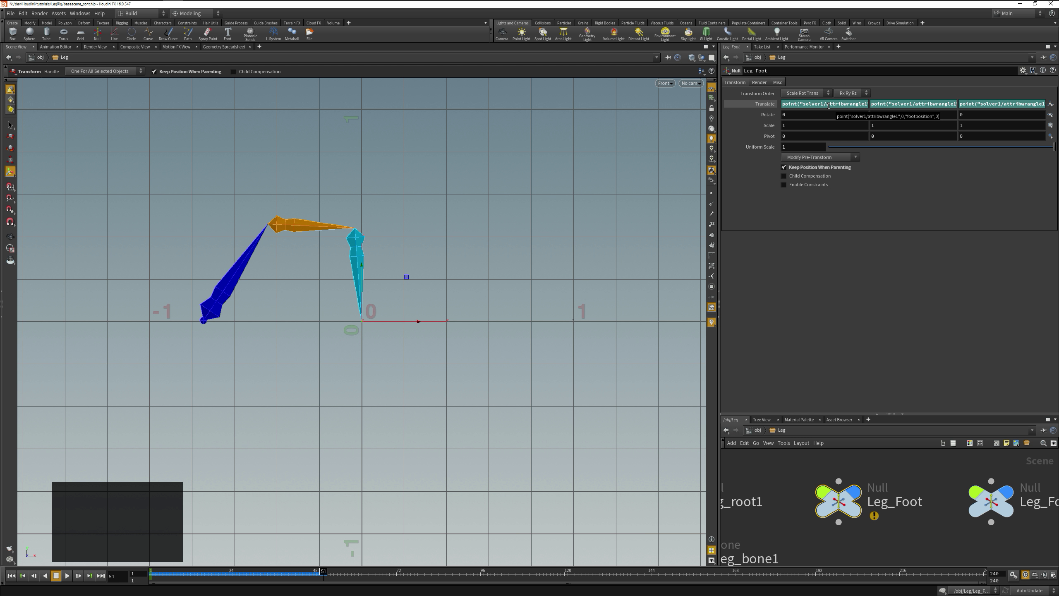
Open attribwrangle1 inside Leg_Foot's solver1 and examine its node info and the code lines that read and write the foot position
{"action": "double_click", "coordinate": [840, 500]}
{"action": "scroll", "coordinate": [847, 503], "scroll_direction": "down", "scroll_amount": 3}
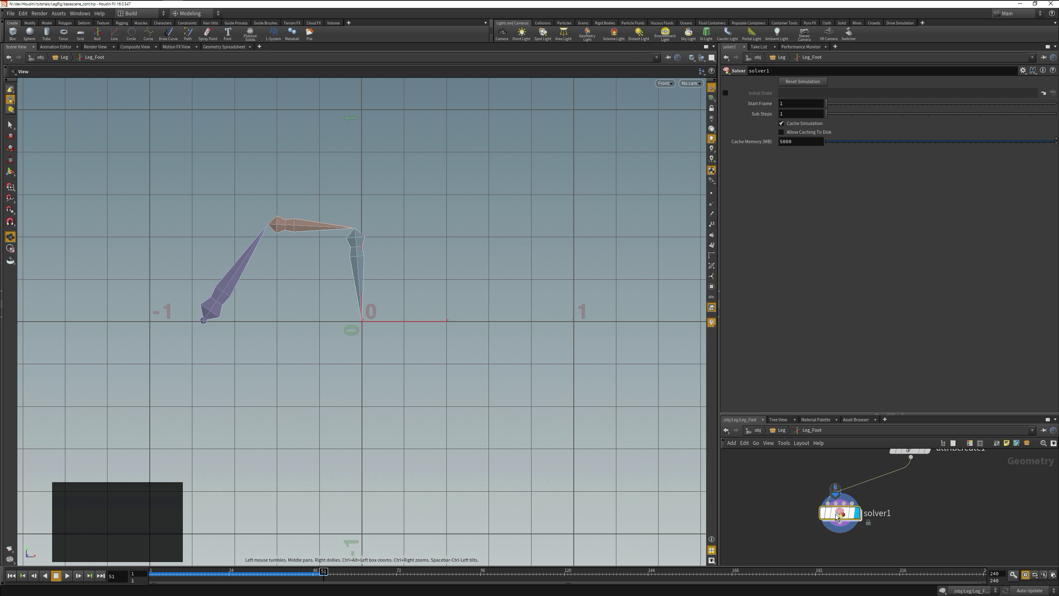
{"action": "double_click", "coordinate": [834, 517]}
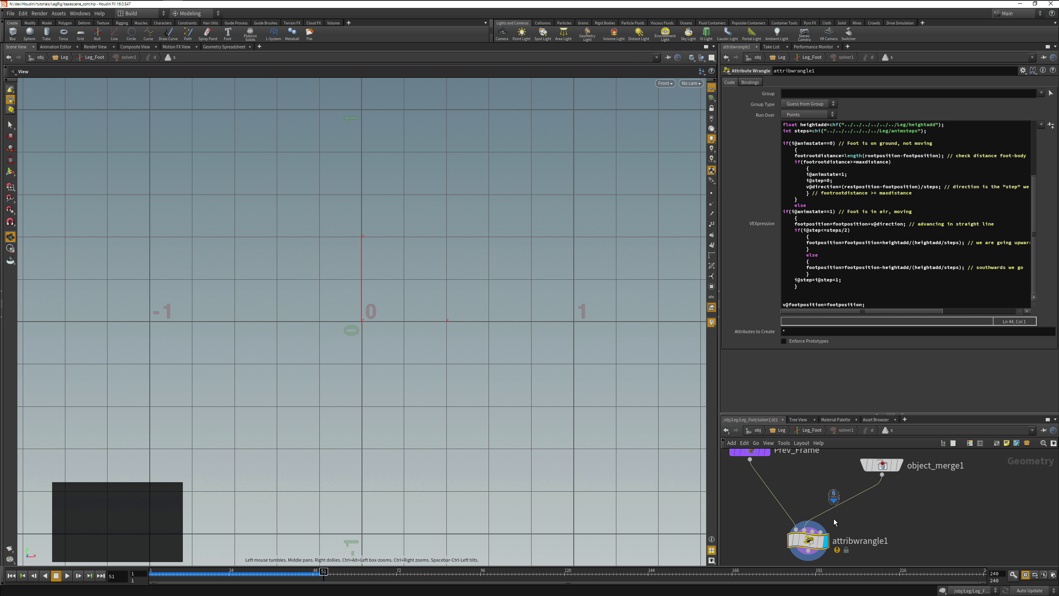
{"action": "middle_click", "coordinate": [786, 545]}
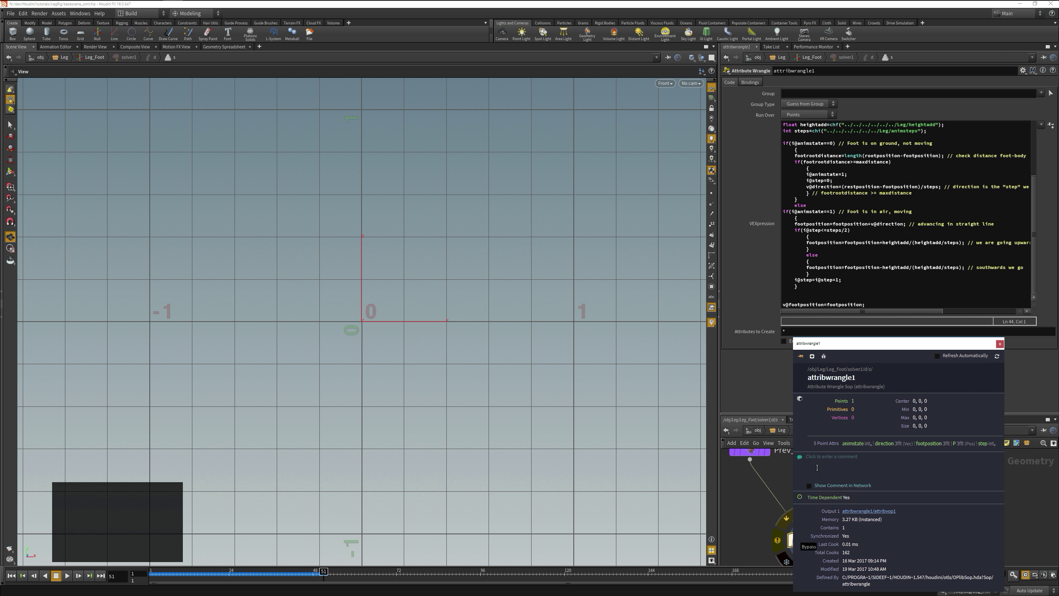
{"action": "scroll", "coordinate": [885, 308], "scroll_direction": "down", "scroll_amount": 2}
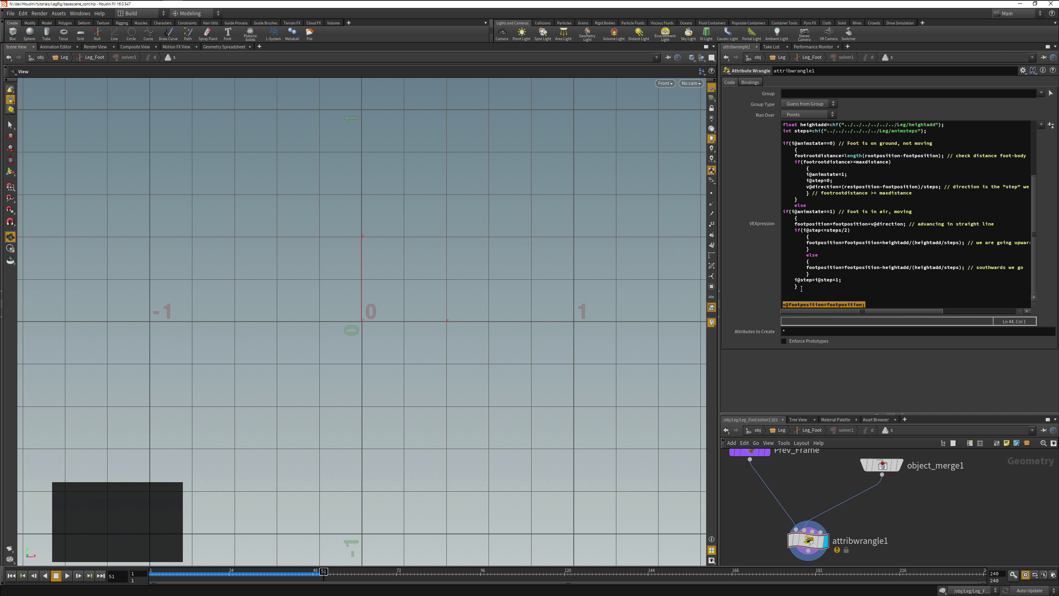
{"action": "scroll", "coordinate": [812, 236], "scroll_direction": "up", "scroll_amount": 5}
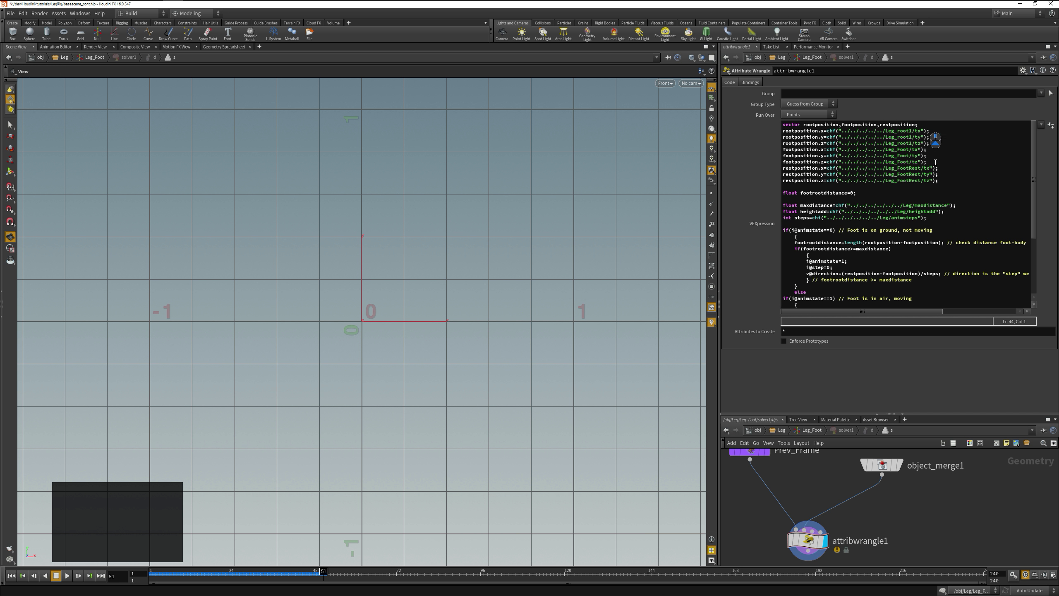
{"action": "left_click_drag", "start_coordinate": [928, 157], "coordinate": [769, 153]}
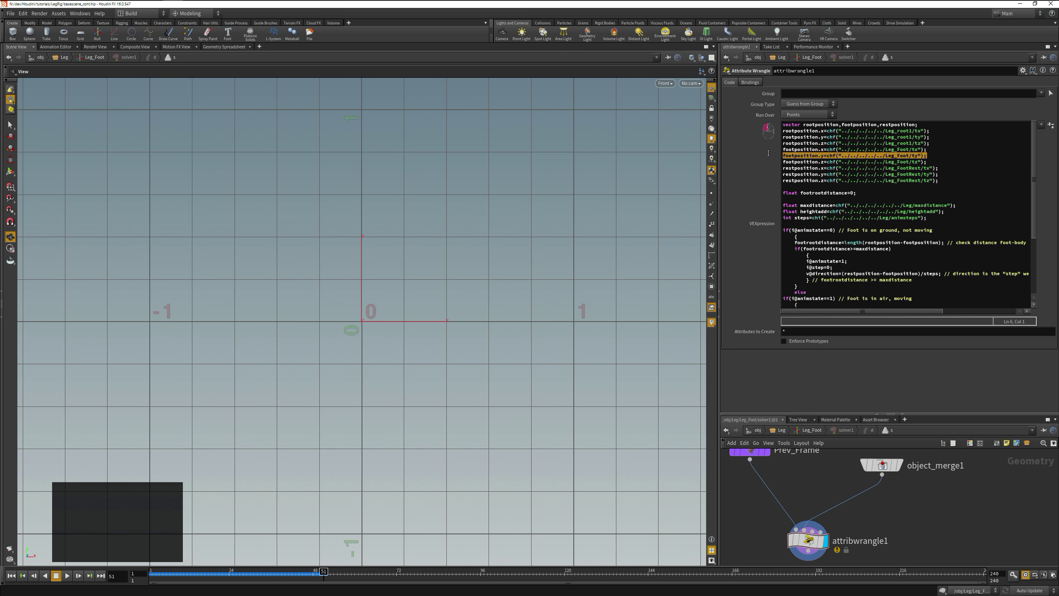
{"action": "left_click", "coordinate": [857, 162]}
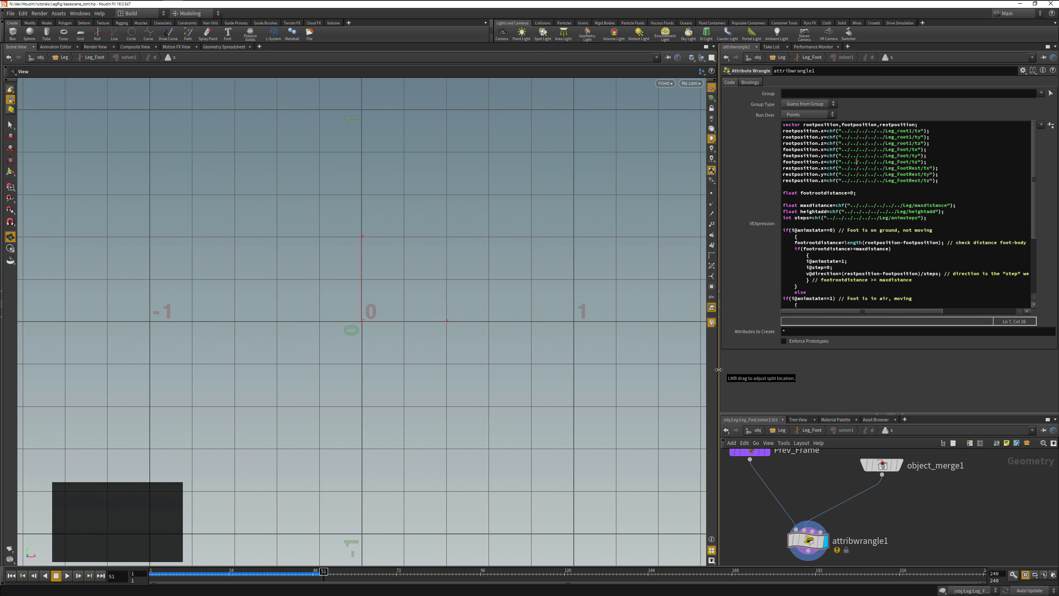
Go back up to the Leg network and reopen Leg_Foot's geometry network
{"action": "type", "text": "u"}
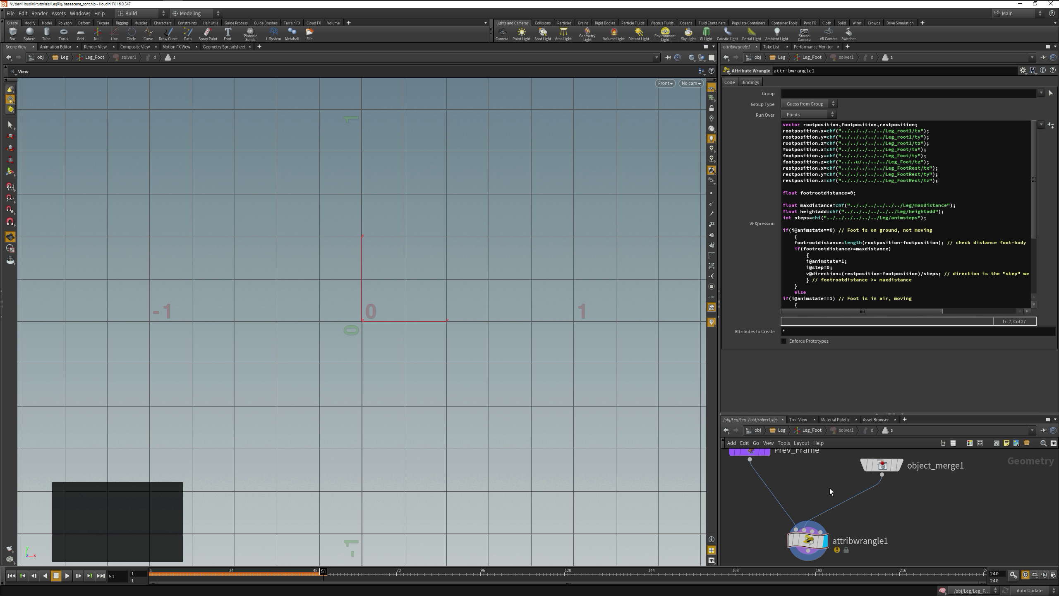
{"action": "key", "text": "u"}
{"action": "key", "text": "u"}
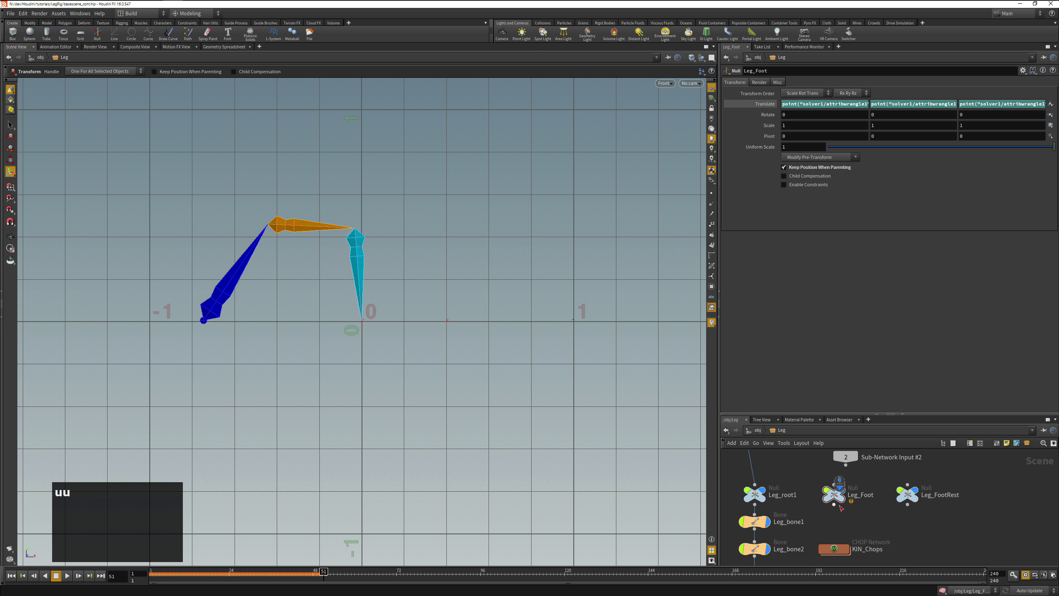
{"action": "mouse_move", "coordinate": [841, 492]}
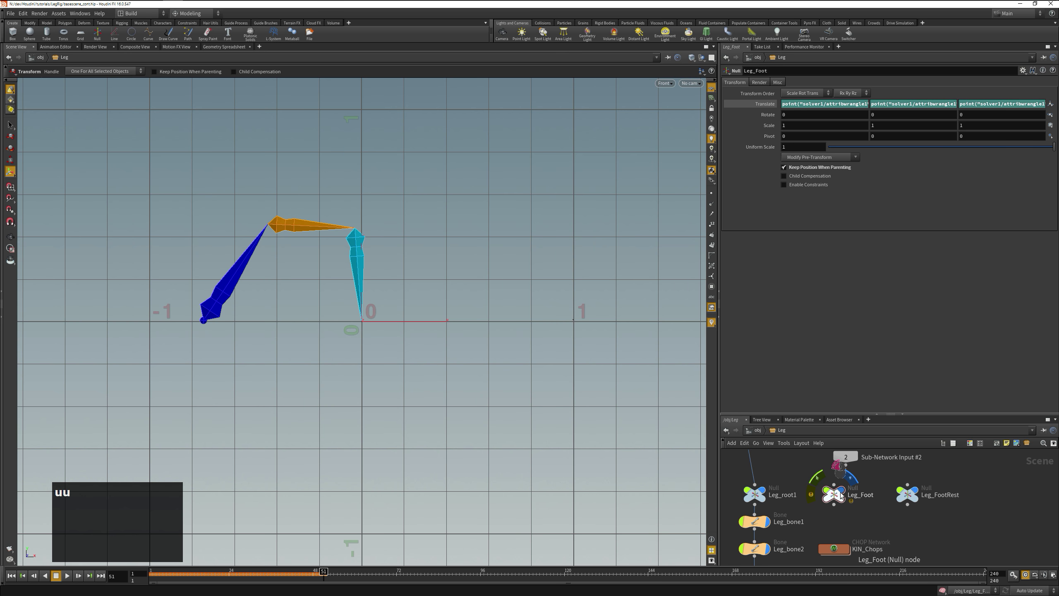
{"action": "left_click", "coordinate": [837, 492]}
{"action": "double_click", "coordinate": [836, 492]}
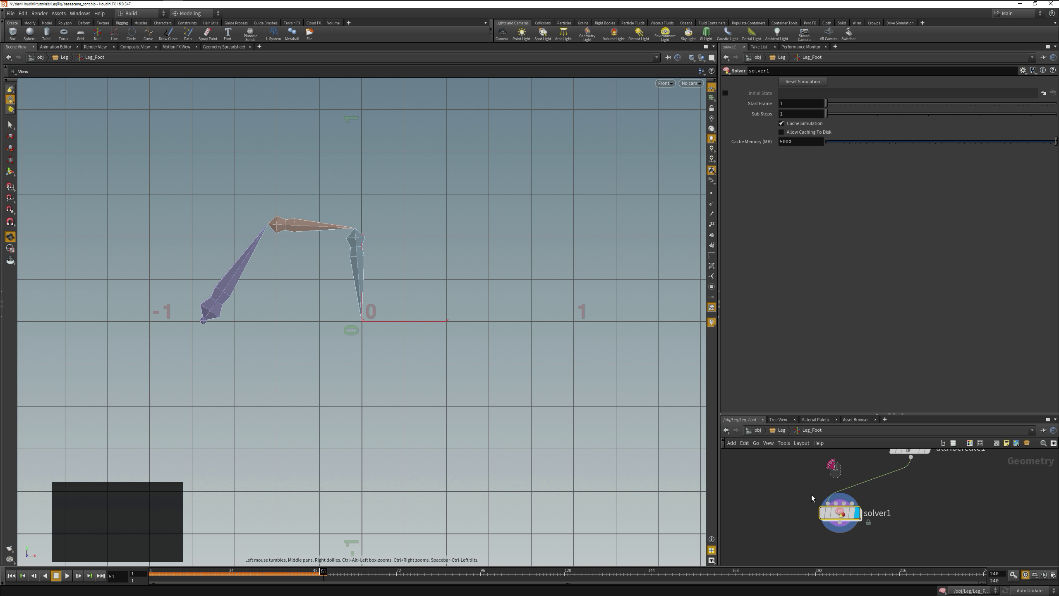
{"action": "scroll", "coordinate": [823, 495], "scroll_direction": "down", "scroll_amount": 3}
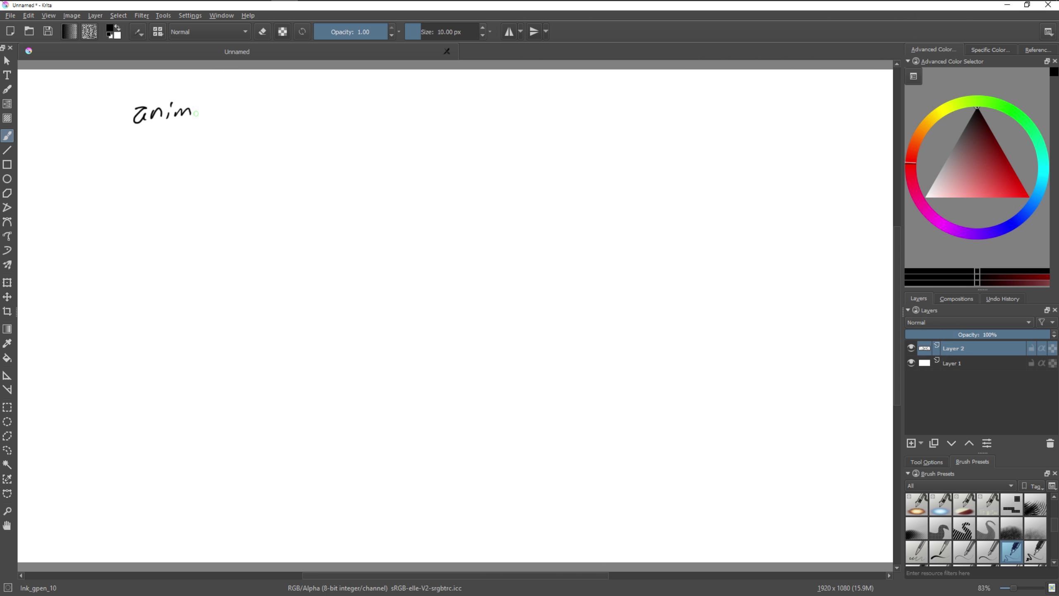
In Krita, handwrite the "uint8: animstate" note with 0 = foot locked to ground and 1 = foot in motion, and start the "vec3: direction/target" note
{"action": "left_click_drag", "start_coordinate": [201, 106], "coordinate": [248, 110]}
{"action": "left_click_drag", "start_coordinate": [50, 122], "coordinate": [87, 123]}
{"action": "left_click", "coordinate": [110, 121]}
{"action": "left_click", "coordinate": [109, 112]}
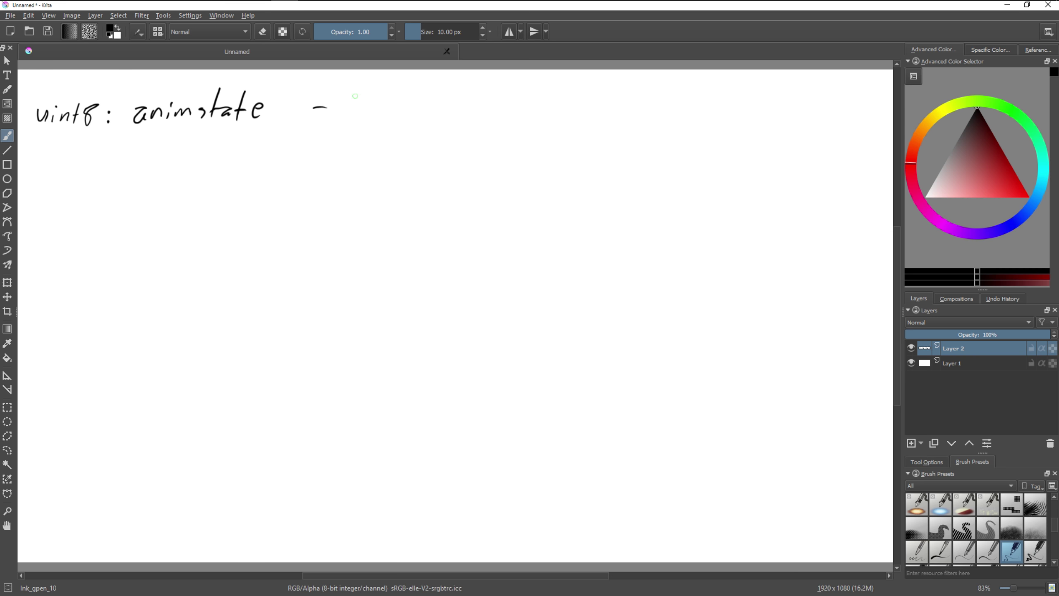
{"action": "left_click_drag", "start_coordinate": [357, 101], "coordinate": [607, 109]}
{"action": "mouse_move", "coordinate": [327, 145]}
{"action": "left_mouse_down"}
{"action": "mouse_move", "coordinate": [373, 122]}
{"action": "mouse_move", "coordinate": [418, 152]}
{"action": "mouse_move", "coordinate": [480, 120]}
{"action": "mouse_move", "coordinate": [583, 147]}
{"action": "mouse_move", "coordinate": [649, 130]}
{"action": "left_mouse_up"}
{"action": "mouse_move", "coordinate": [354, 183]}
{"action": "left_mouse_down"}
{"action": "mouse_move", "coordinate": [507, 186]}
{"action": "mouse_move", "coordinate": [113, 256]}
{"action": "mouse_move", "coordinate": [389, 242]}
{"action": "mouse_move", "coordinate": [646, 262]}
{"action": "mouse_move", "coordinate": [386, 280]}
{"action": "mouse_move", "coordinate": [635, 277]}
{"action": "left_mouse_up"}
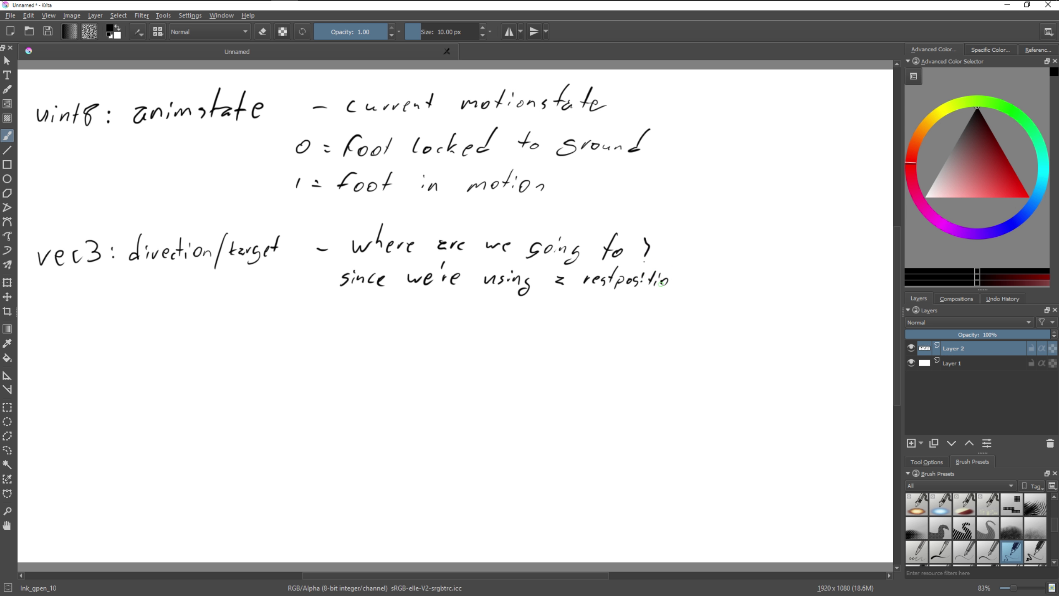
Finish the direction note as direction + speed per step, and handwrite "uint8: step" as the current animation frame determining up or down
{"action": "left_click_drag", "start_coordinate": [742, 285], "coordinate": [752, 291]}
{"action": "mouse_move", "coordinate": [347, 304]}
{"action": "left_mouse_down"}
{"action": "mouse_move", "coordinate": [524, 309]}
{"action": "mouse_move", "coordinate": [562, 284]}
{"action": "mouse_move", "coordinate": [692, 328]}
{"action": "mouse_move", "coordinate": [37, 339]}
{"action": "mouse_move", "coordinate": [87, 325]}
{"action": "mouse_move", "coordinate": [116, 360]}
{"action": "mouse_move", "coordinate": [173, 354]}
{"action": "left_mouse_up"}
{"action": "mouse_move", "coordinate": [320, 343]}
{"action": "left_mouse_down"}
{"action": "mouse_move", "coordinate": [317, 351]}
{"action": "mouse_move", "coordinate": [378, 340]}
{"action": "mouse_move", "coordinate": [600, 346]}
{"action": "left_mouse_up"}
{"action": "mouse_move", "coordinate": [349, 370]}
{"action": "left_mouse_down"}
{"action": "mouse_move", "coordinate": [367, 381]}
{"action": "mouse_move", "coordinate": [838, 382]}
{"action": "left_mouse_up"}
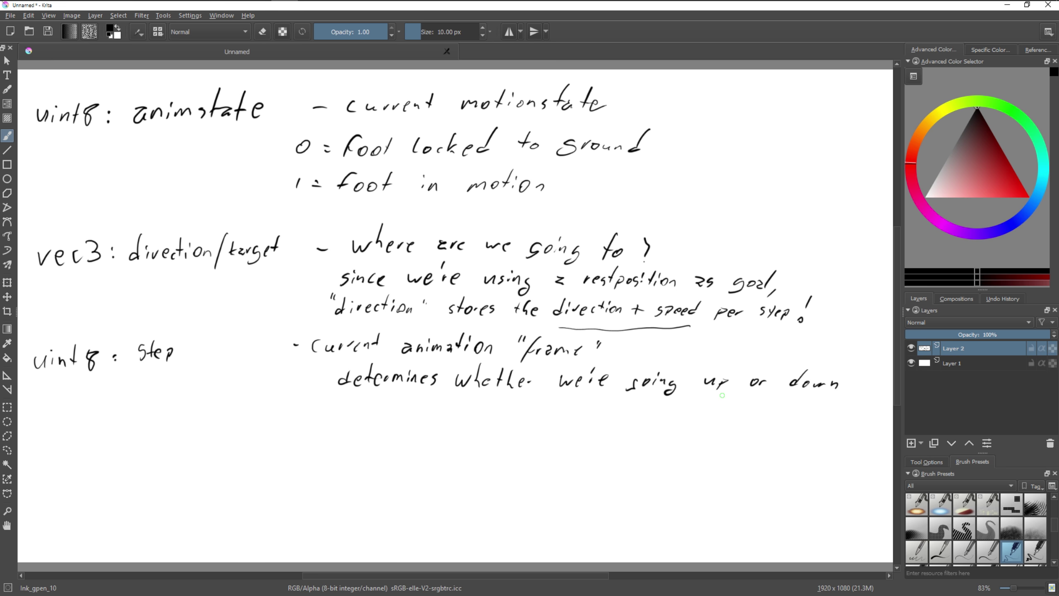
Handwrite a fourth attribute entry and its description below the step note, correcting the writing with the eraser
{"action": "mouse_move", "coordinate": [37, 439]}
{"action": "left_mouse_down"}
{"action": "mouse_move", "coordinate": [48, 453]}
{"action": "mouse_move", "coordinate": [138, 436]}
{"action": "mouse_move", "coordinate": [203, 439]}
{"action": "left_mouse_up"}
{"action": "mouse_move", "coordinate": [308, 441]}
{"action": "left_mouse_down"}
{"action": "mouse_move", "coordinate": [369, 430]}
{"action": "mouse_move", "coordinate": [432, 444]}
{"action": "mouse_move", "coordinate": [486, 436]}
{"action": "mouse_move", "coordinate": [412, 436]}
{"action": "left_mouse_up"}
{"action": "key", "text": "e"}
{"action": "right_click", "coordinate": [419, 404]}
{"action": "left_click", "coordinate": [368, 476]}
{"action": "left_click_drag", "start_coordinate": [386, 434], "coordinate": [763, 438]}
{"action": "mouse_move", "coordinate": [365, 451]}
{"action": "left_mouse_down"}
{"action": "mouse_move", "coordinate": [377, 467]}
{"action": "mouse_move", "coordinate": [515, 461]}
{"action": "mouse_move", "coordinate": [536, 472]}
{"action": "mouse_move", "coordinate": [511, 470]}
{"action": "left_mouse_up"}
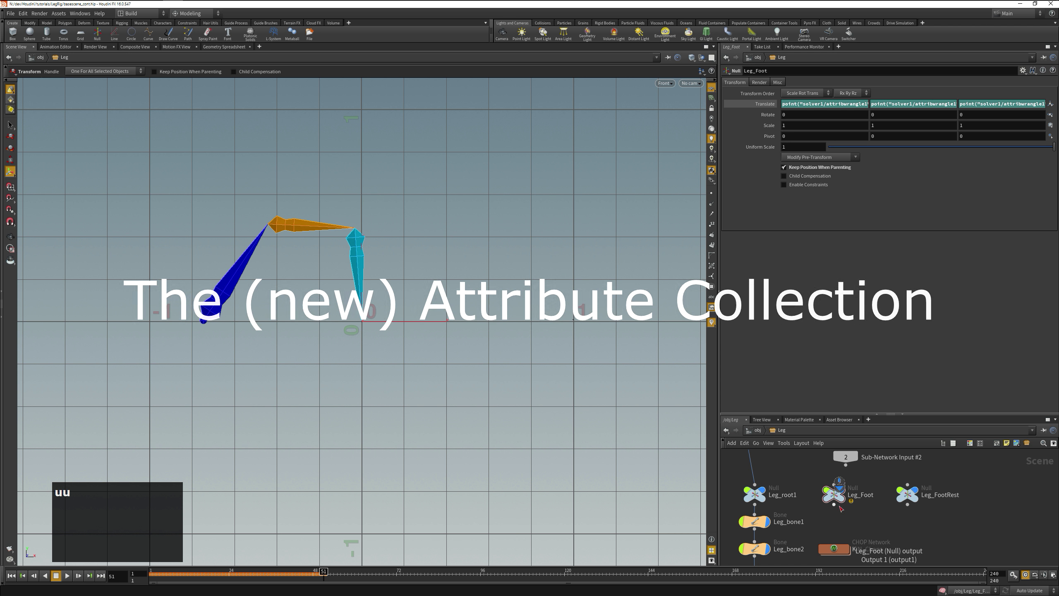
Back in Houdini, cut the solver1 and attribute create nodes from Leg_Foot's geometry network
{"action": "left_click", "coordinate": [839, 493]}
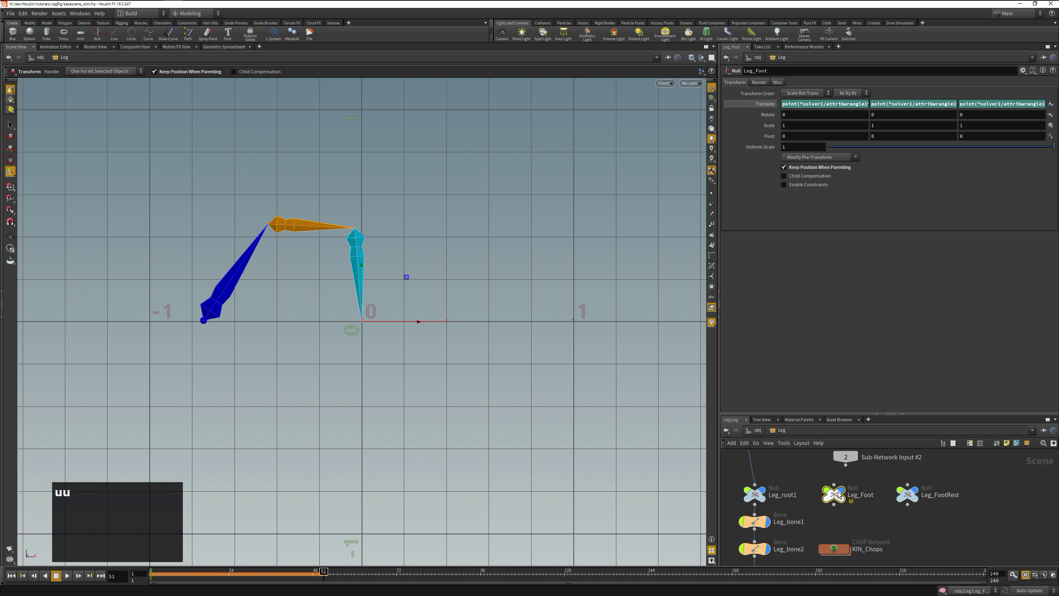
{"action": "double_click", "coordinate": [836, 493]}
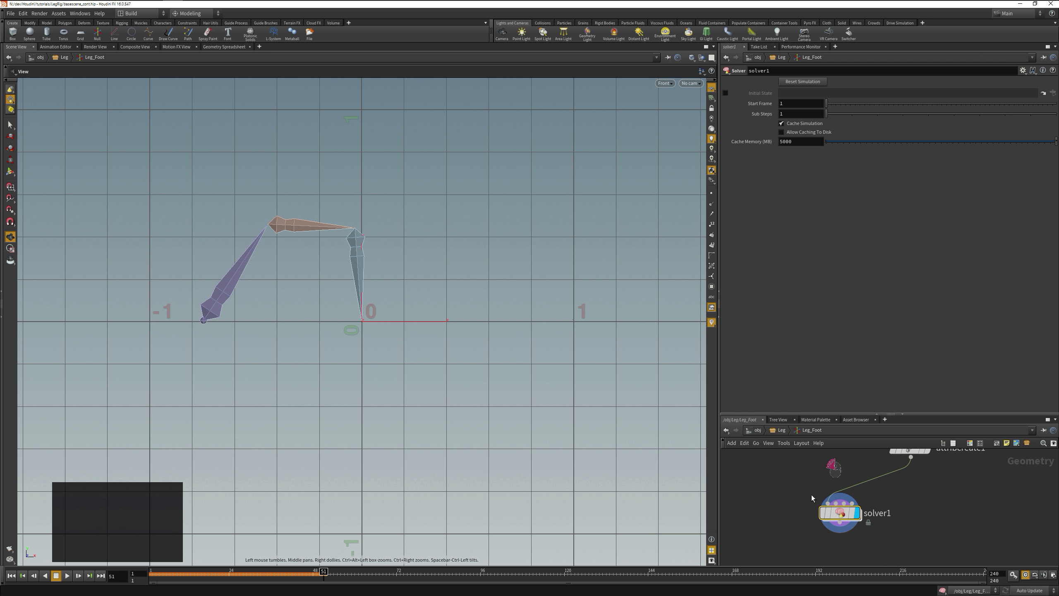
{"action": "scroll", "coordinate": [823, 498], "scroll_direction": "down", "scroll_amount": 2}
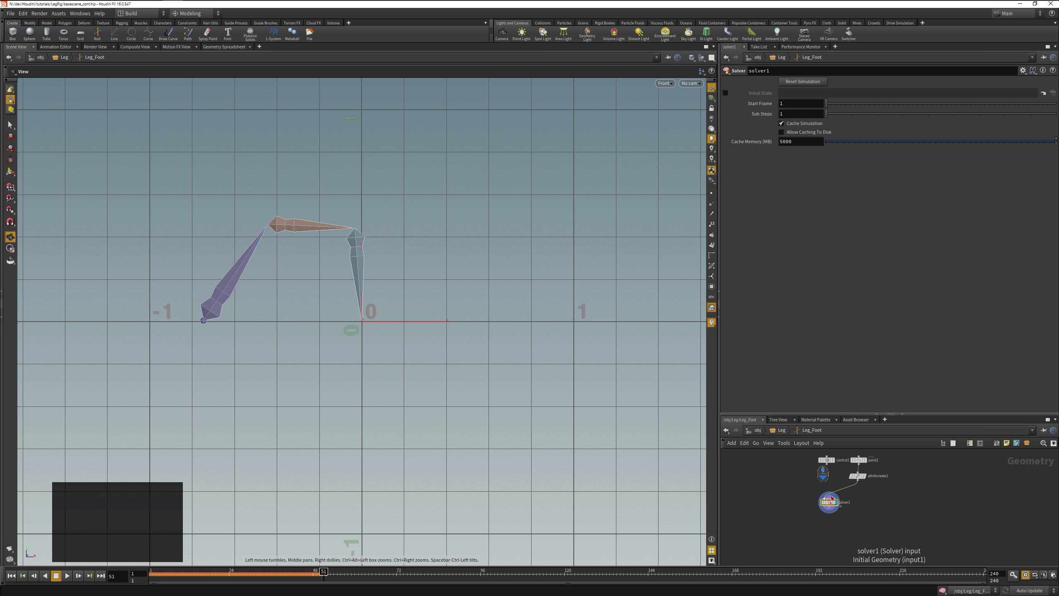
{"action": "left_click_drag", "start_coordinate": [890, 529], "coordinate": [804, 472]}
{"action": "key", "text": "ctrl+x"}
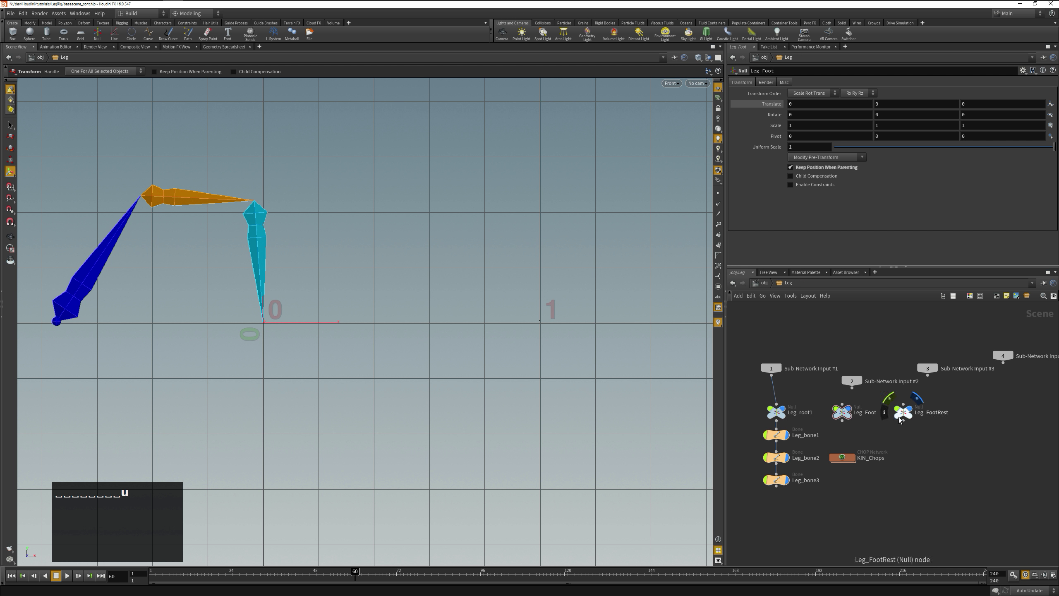
Inside Leg_FootRest, add an Attribute Create node below point1 and make it the displayed node
{"action": "double_click", "coordinate": [889, 400]}
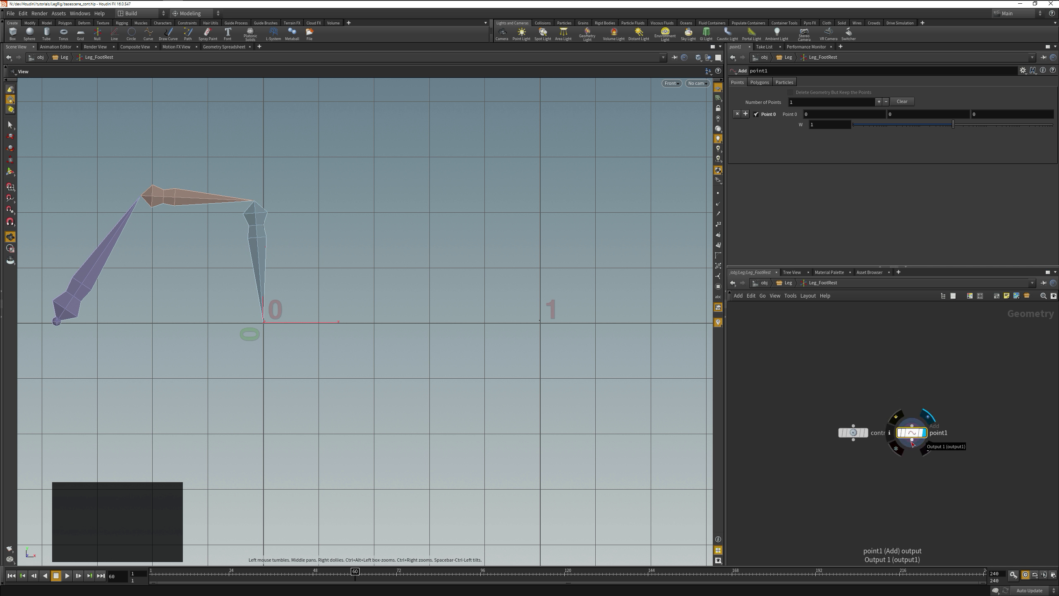
{"action": "key", "text": "Tab"}
{"action": "type", "text": "attribcr"}
{"action": "key", "text": "Return"}
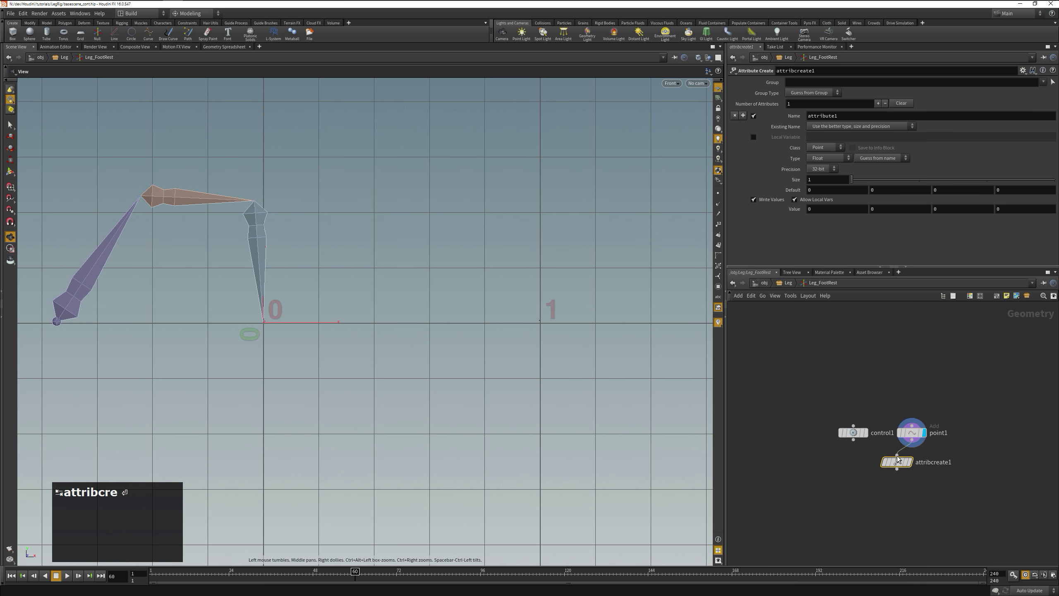
{"action": "left_click", "coordinate": [897, 463]}
Name the new attribute animstate and set it to an 8-bit Integer
{"action": "double_click", "coordinate": [830, 115]}
{"action": "key", "text": "ctrl+a"}
{"action": "type", "text": "animstate"}
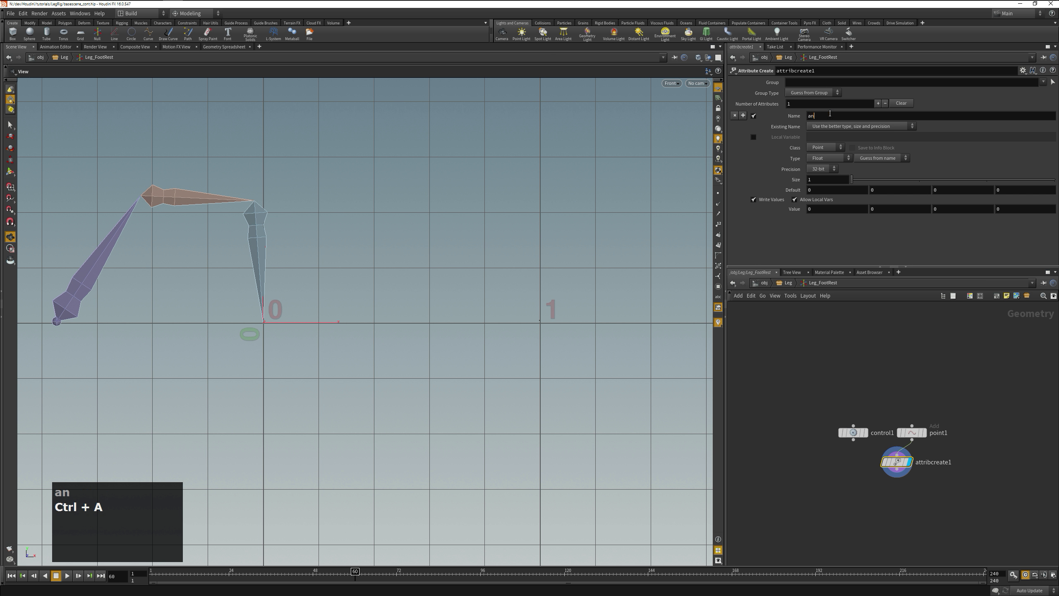
{"action": "left_click", "coordinate": [828, 157]}
{"action": "left_click", "coordinate": [822, 166]}
{"action": "left_click", "coordinate": [821, 168]}
{"action": "left_click", "coordinate": [815, 176]}
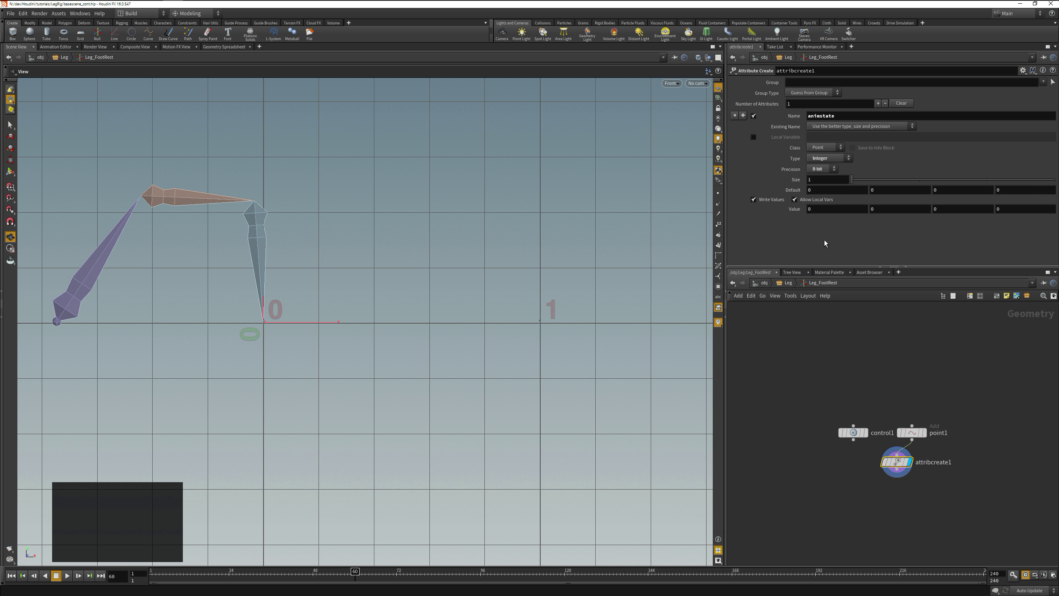
Add two more attributes named direction and footposition, both of type Vector
{"action": "left_click", "coordinate": [743, 115]}
{"action": "double_click", "coordinate": [830, 116]}
{"action": "type", "text": "direction"}
{"action": "left_click", "coordinate": [828, 158]}
{"action": "left_click", "coordinate": [817, 183]}
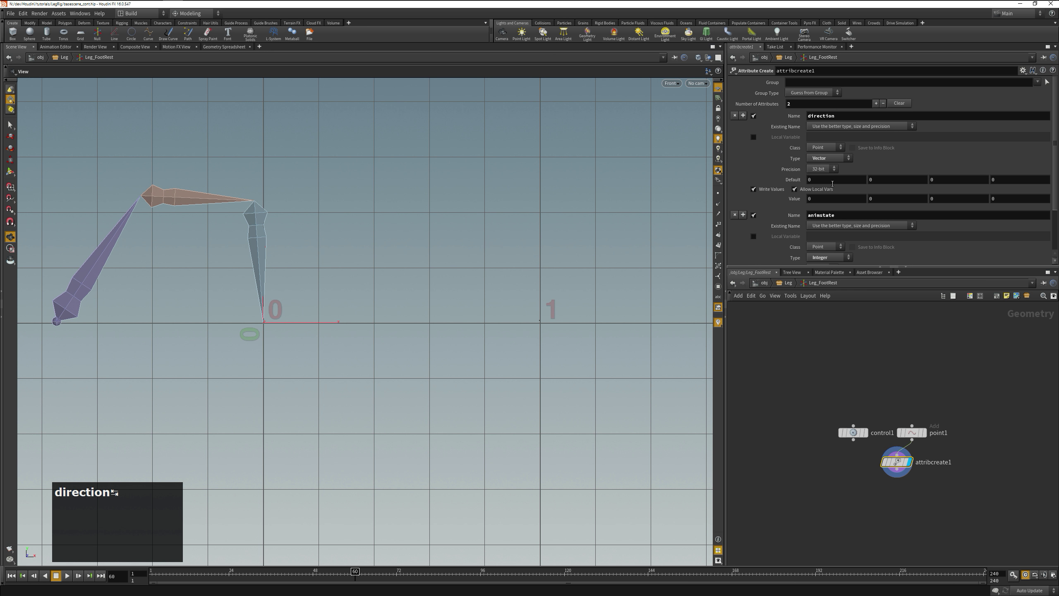
{"action": "left_click", "coordinate": [743, 116]}
{"action": "double_click", "coordinate": [828, 115]}
{"action": "type", "text": "footposition"}
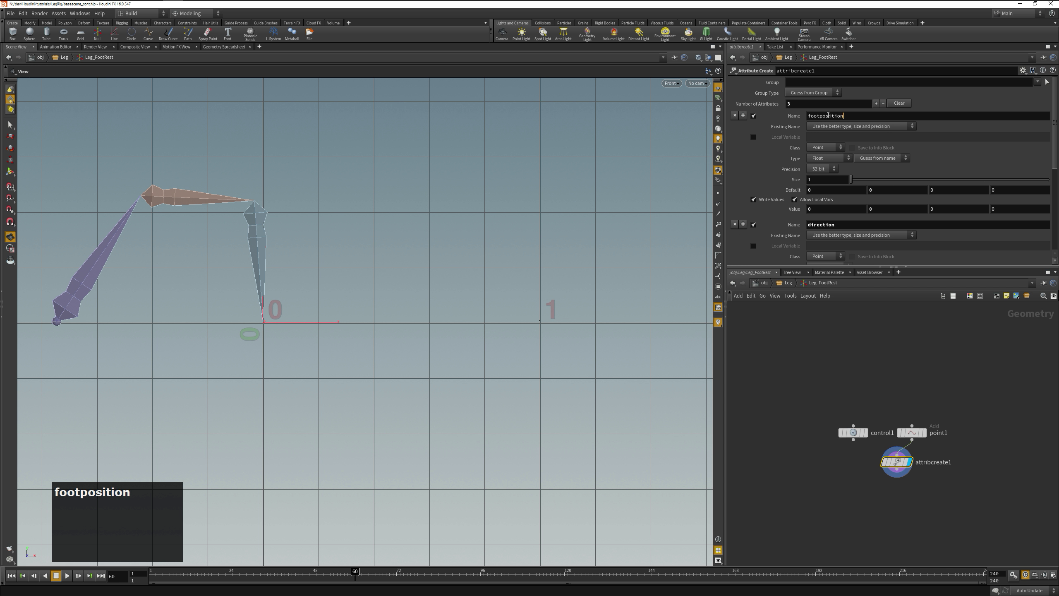
Add a fourth attribute named step and set it to an 8-bit Integer
{"action": "left_click", "coordinate": [743, 115]}
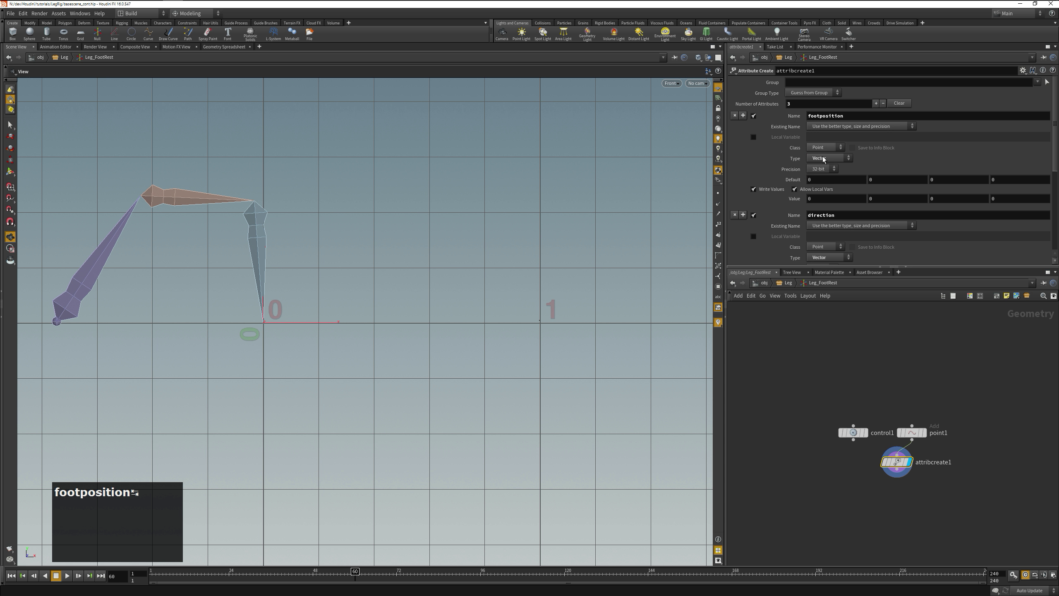
{"action": "double_click", "coordinate": [829, 116]}
{"action": "type", "text": "step"}
{"action": "key", "text": "Tab"}
{"action": "left_click", "coordinate": [832, 158]}
{"action": "left_click", "coordinate": [826, 177]}
{"action": "left_click", "coordinate": [822, 168]}
{"action": "left_click", "coordinate": [820, 169]}
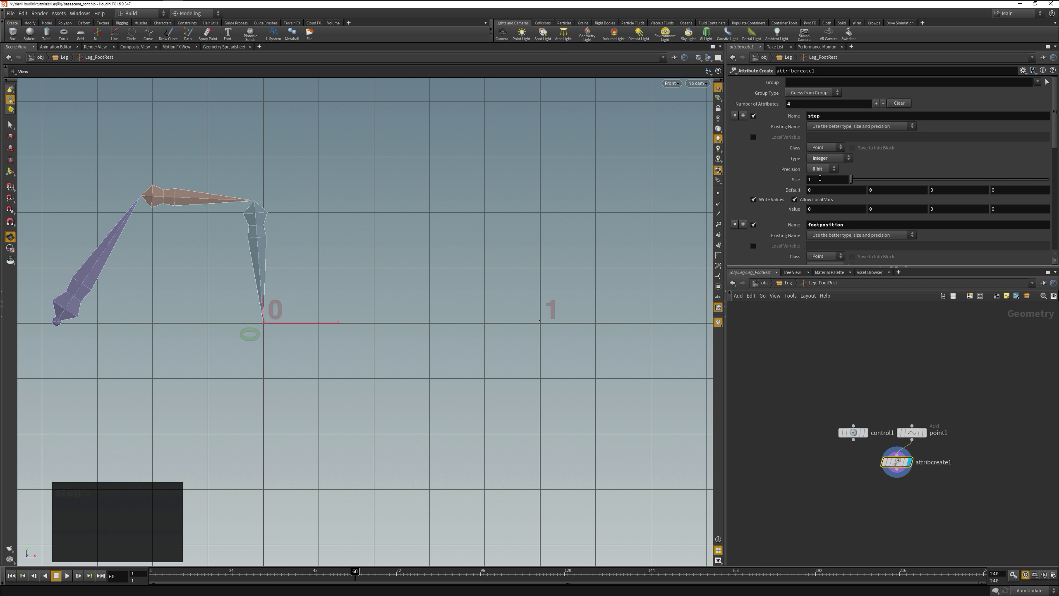
Show the geometry spreadsheet and rename the Attribute Create node to animation_variables
{"action": "left_click", "coordinate": [224, 47]}
{"action": "double_click", "coordinate": [933, 462]}
{"action": "type", "text": "animation_variables"}
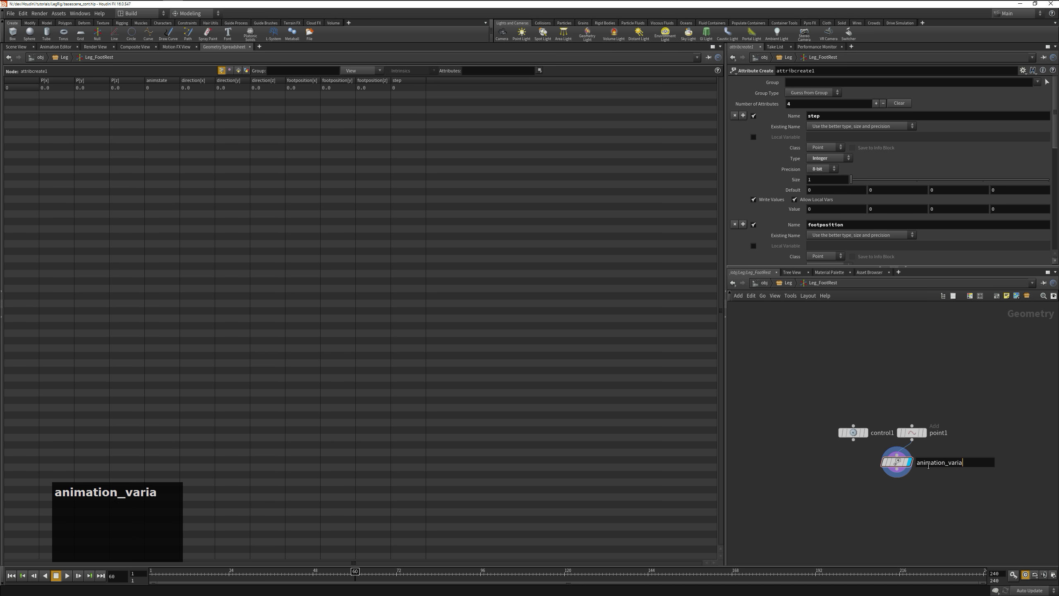
{"action": "key", "text": "Return"}
Add an Attribute Wrangle below animation_variables and start its new name with animation
{"action": "key", "text": "Tab"}
{"action": "type", "text": "wrangle"}
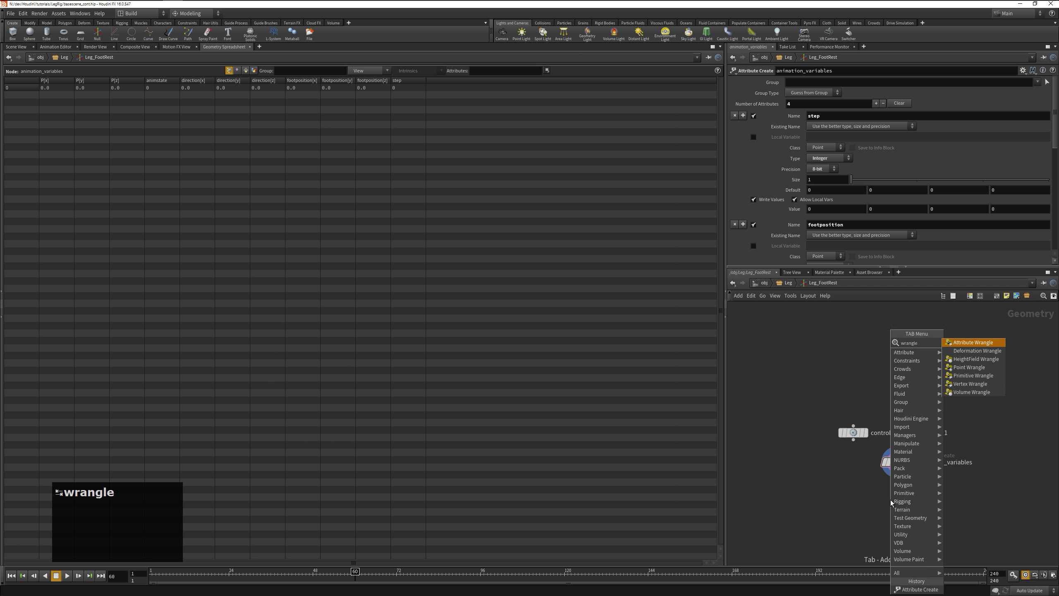
{"action": "key", "text": "Return"}
{"action": "double_click", "coordinate": [946, 500]}
{"action": "key", "text": "ctrl+a"}
{"action": "type", "text": "animation"}
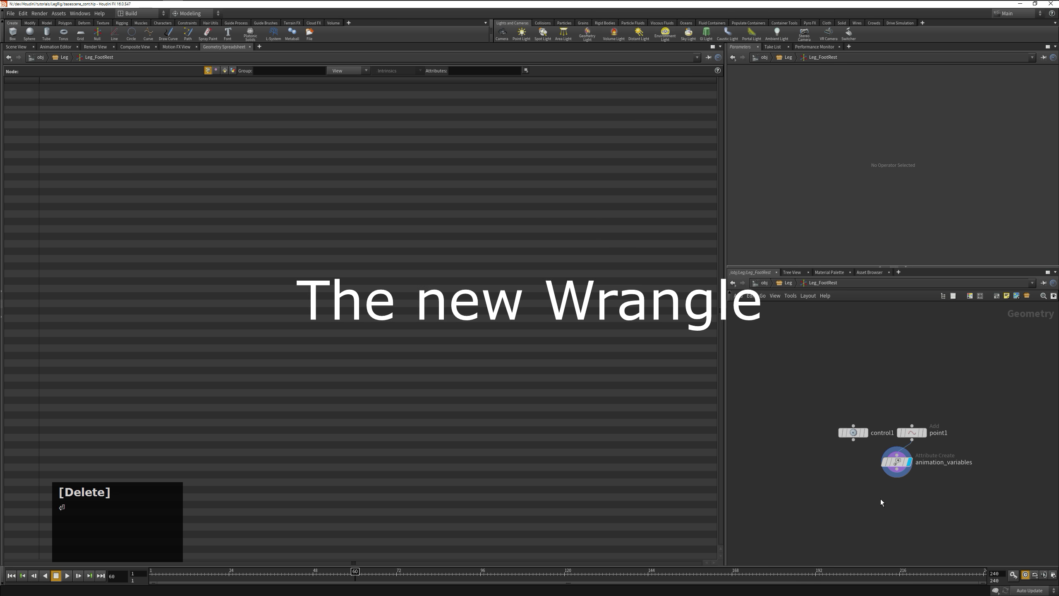
Add a Solver node below animation_variables and feed it from that node
{"action": "key", "text": "Tab"}
{"action": "type", "text": "solv"}
{"action": "key", "text": "Return"}
{"action": "left_click", "coordinate": [833, 492]}
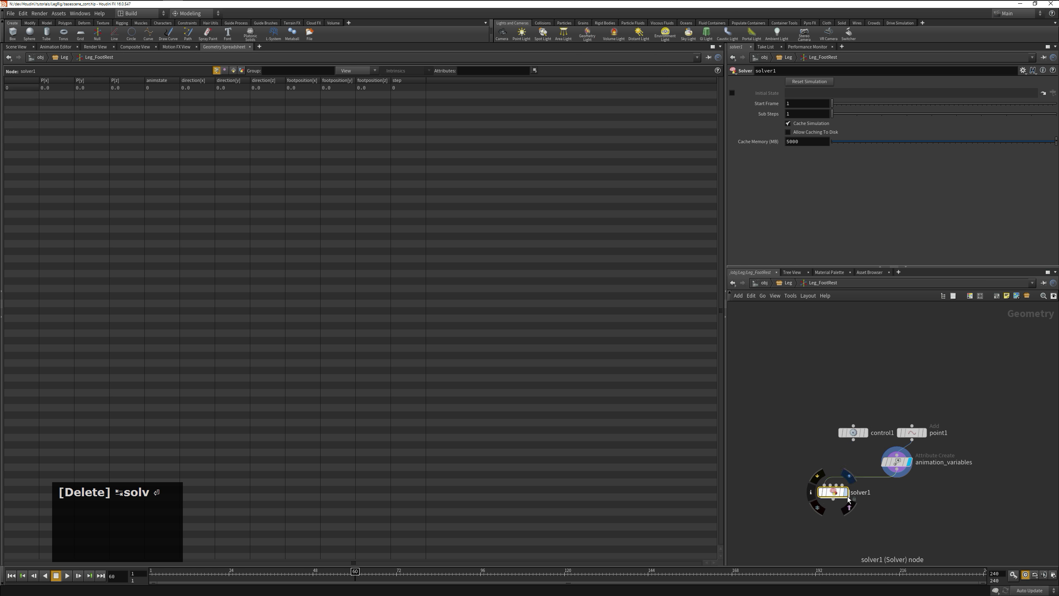
Go inside the solver and add an Attribute Wrangle to its network, enlarging the parameter area for code editing
{"action": "double_click", "coordinate": [834, 492]}
{"action": "key", "text": "Tab"}
{"action": "type", "text": "wrangle"}
{"action": "key", "text": "Return"}
{"action": "left_click", "coordinate": [795, 462]}
{"action": "left_click_drag", "start_coordinate": [726, 376], "coordinate": [499, 416]}
Declare the vector rootposition in the wrangle and read its x component from Leg_root1's tx channel with chf
{"action": "left_click", "coordinate": [629, 141]}
{"action": "type", "text": "vector rootposition;"}
{"action": "key", "text": "Return"}
{"action": "type", "text": "rootposition.x=chf(\"../../../../../Leg_root1/tx\");"}
Duplicate the rootposition.x line for the y and z components, reading Leg_root1's ty and tz channels
{"action": "key", "text": "Home"}
{"action": "key", "text": "shift+End"}
{"action": "key", "text": "ctrl+c"}
{"action": "key", "text": "End"}
{"action": "key", "text": "Return"}
{"action": "key", "text": "ctrl+v"}
{"action": "key", "text": "Return"}
{"action": "key", "text": "ctrl+v"}
{"action": "key", "text": "Left"}
{"action": "key", "text": "Left"}
{"action": "key", "text": "Left"}
{"action": "key", "text": "shift+Left"}
{"action": "type", "text": "z"}
{"action": "key", "text": "Up"}
{"action": "key", "text": "BackSpace"}
{"action": "type", "text": "y"}
{"action": "key", "text": "Home"}
{"action": "key", "text": "Right"}
{"action": "key", "text": "ctrl+Right"}
{"action": "key", "text": "Right"}
{"action": "key", "text": "shift+Right"}
{"action": "type", "text": "y"}
{"action": "key", "text": "Down"}
{"action": "key", "text": "BackSpace"}
{"action": "type", "text": "z"}
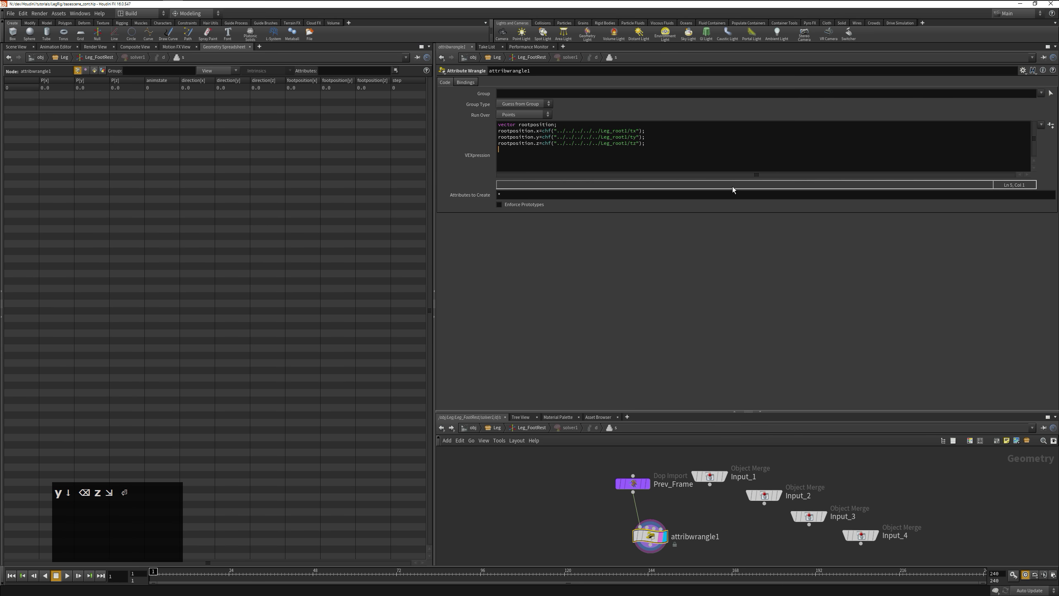
Add the line float distance=length(rootposition-footposition); below the root position code
{"action": "type", "text": "float distance="}
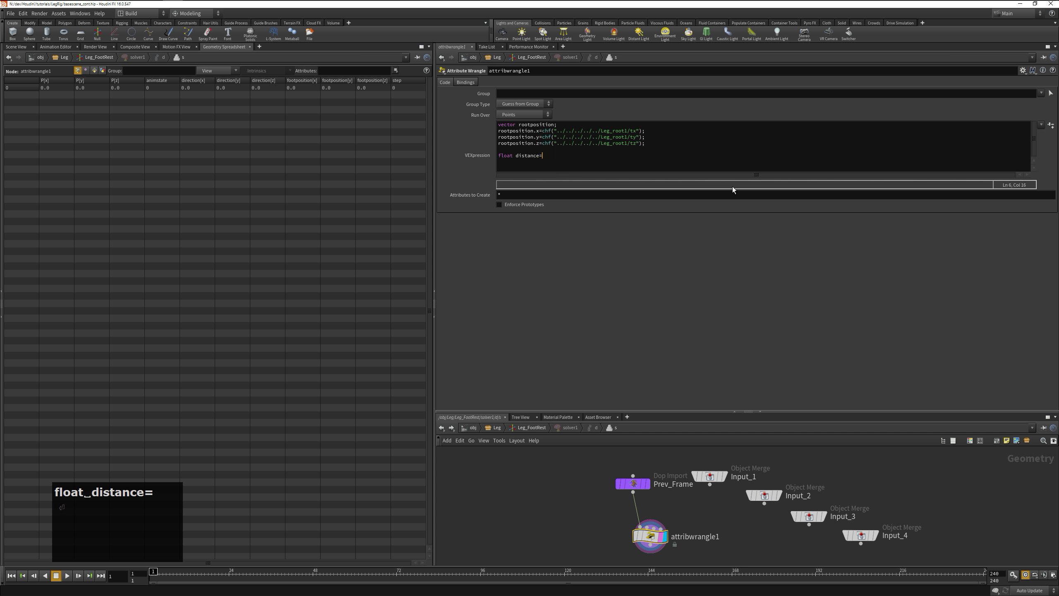
{"action": "type", "text": "rootposition"}
{"action": "key", "text": "ctrl+Left"}
{"action": "type", "text": "length("}
{"action": "key", "text": "End"}
{"action": "type", "text": "-footposition);"}
Declare vector footposition=v@footposition; above the distance line
{"action": "key", "text": "ctrl+Left"}
{"action": "key", "text": "shift+ctrl+Left"}
{"action": "key", "text": "ctrl+c"}
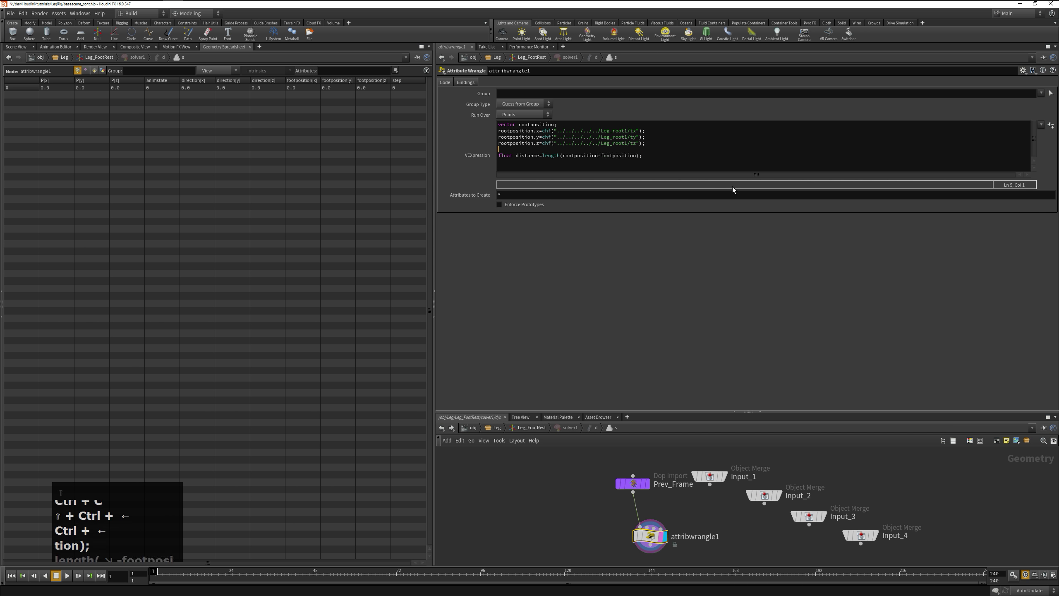
{"action": "key", "text": "Up"}
{"action": "key", "text": "Return"}
{"action": "key", "text": "Return"}
{"action": "key", "text": "Up"}
{"action": "type", "text": "vector"}
{"action": "key", "text": "ctrl+v"}
{"action": "type", "text": "=v@footpositio"}
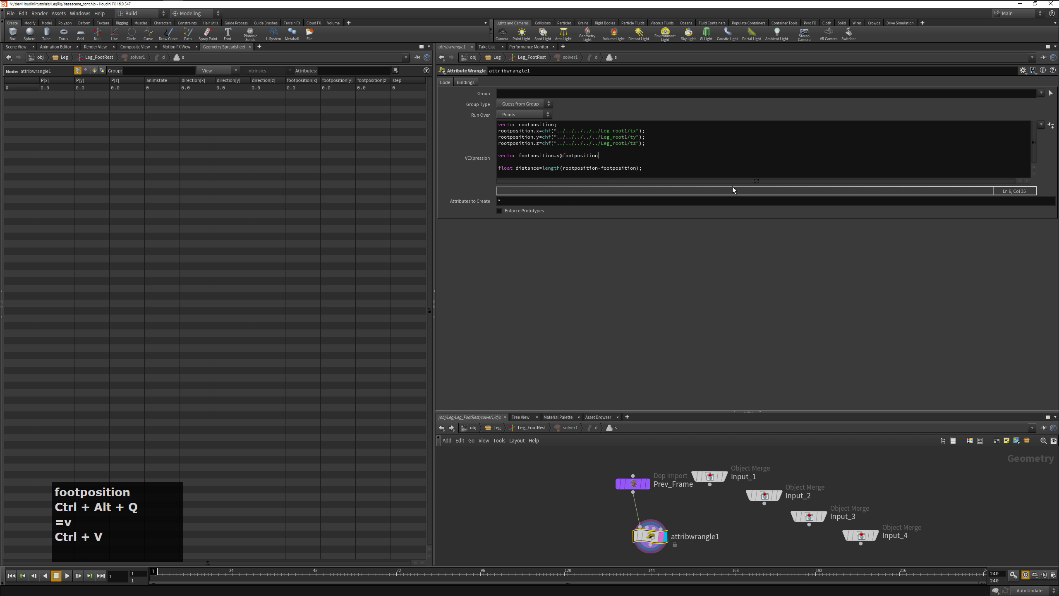
{"action": "type", "text": "n;"}
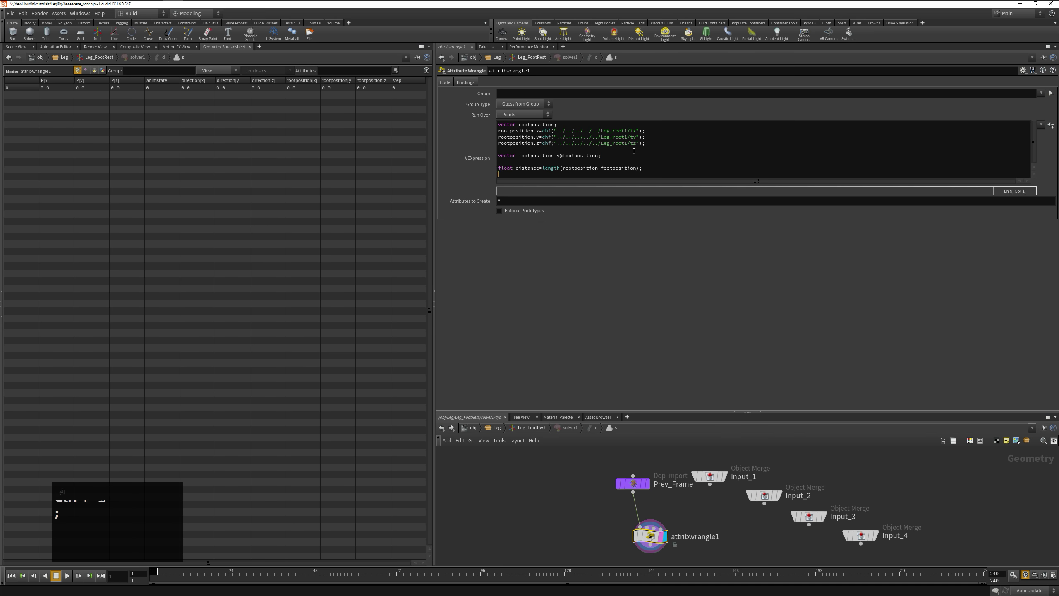
Write v@footposition=footposition; at the end of the code, leaving blank lines after the distance calculation
{"action": "key", "text": "Return"}
{"action": "key", "text": "Return"}
{"action": "key", "text": "Return"}
{"action": "key", "text": "Return"}
{"action": "key", "text": "Return"}
{"action": "key", "text": "Return"}
{"action": "type", "text": "v@footposition=footposition;"}
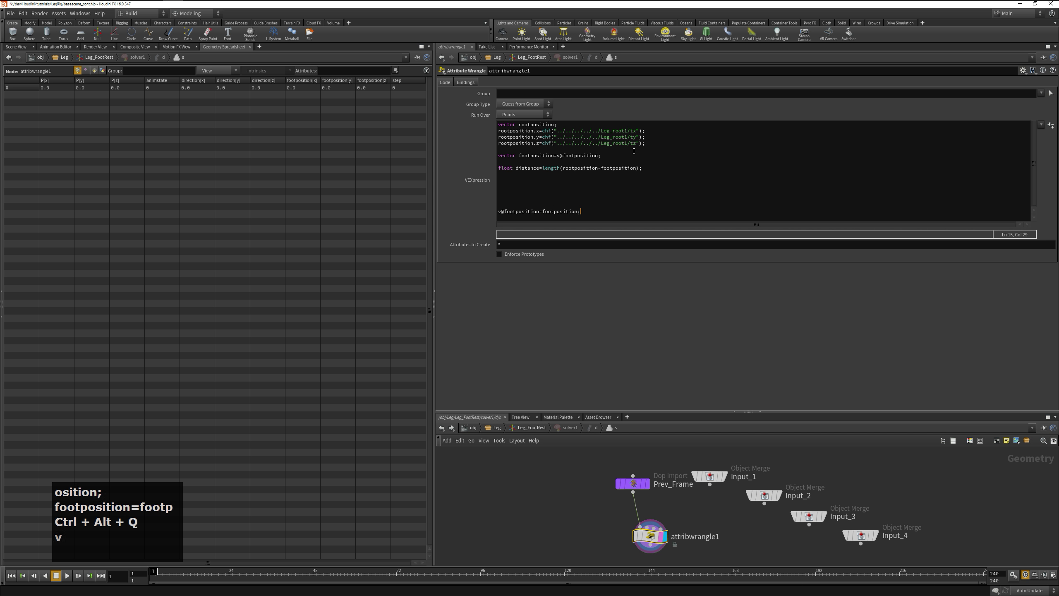
{"action": "left_click", "coordinate": [506, 174]}
{"action": "key", "text": "Return"}
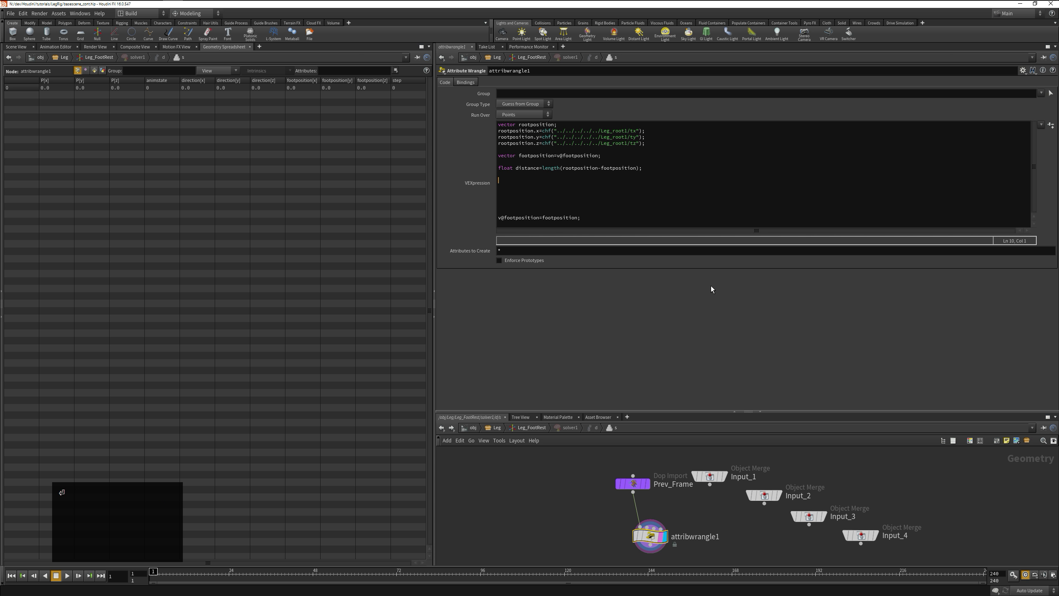
Declare int steps below the rootposition lines, using a pasted relative reference to animsteps read with chi
{"action": "right_click", "coordinate": [506, 151]}
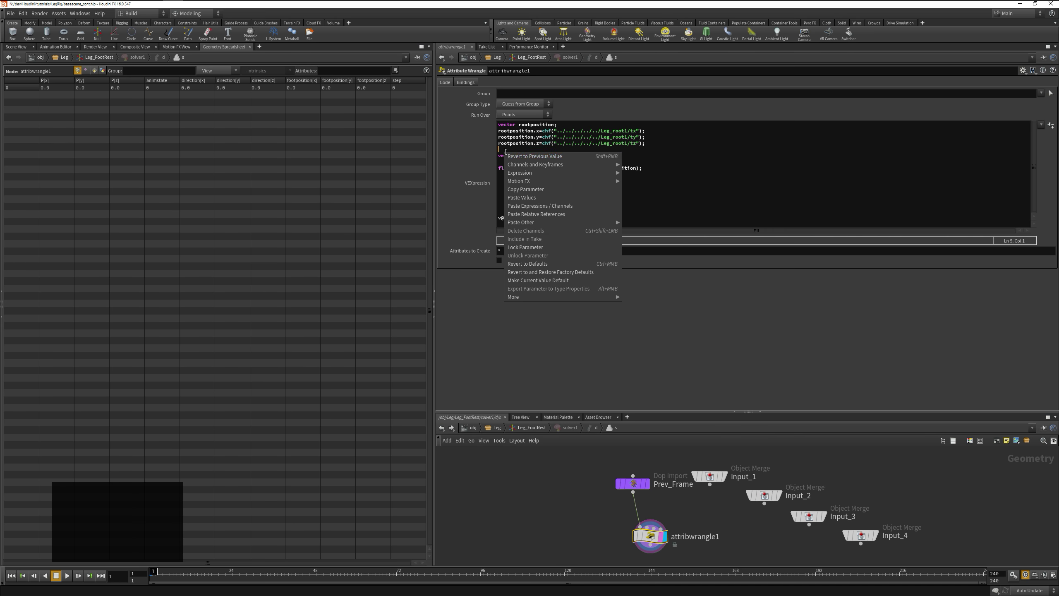
{"action": "left_click", "coordinate": [557, 215]}
{"action": "type", "text": "int steps="}
{"action": "key", "text": "Right"}
{"action": "key", "text": "Right"}
{"action": "key", "text": "Delete"}
{"action": "type", "text": "i"}
{"action": "key", "text": "End"}
{"action": "key", "text": "BackSpace"}
{"action": "type", "text": ";"}
{"action": "key", "text": "Return"}
Add a float maxdistance variable that reads the maxdistance parameter with chf
{"action": "type", "text": "float maxdistance=c"}
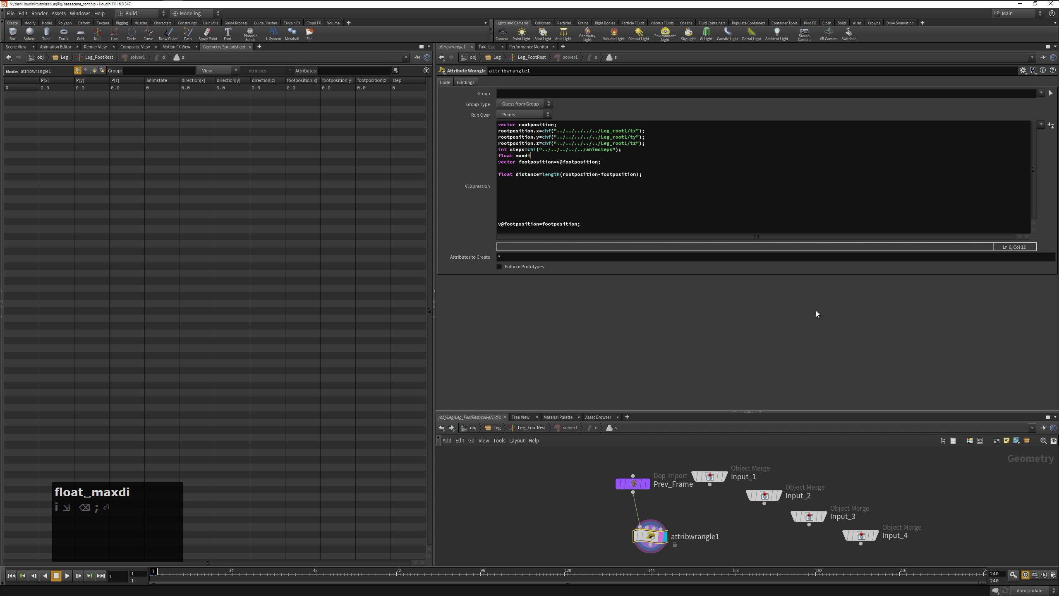
{"action": "key", "text": "ctrl+c"}
{"action": "key", "text": "Down"}
{"action": "key", "text": "ctrl+v"}
{"action": "key", "text": "Left"}
{"action": "key", "text": "Left"}
{"action": "key", "text": "Left"}
{"action": "key", "text": "shift+ctrl+Left"}
{"action": "type", "text": "maxdistance"}
{"action": "key", "text": "End"}
Add a float heightadd variable that reads the heightadd parameter with chf
{"action": "key", "text": "Return"}
{"action": "type", "text": "float heightadd="}
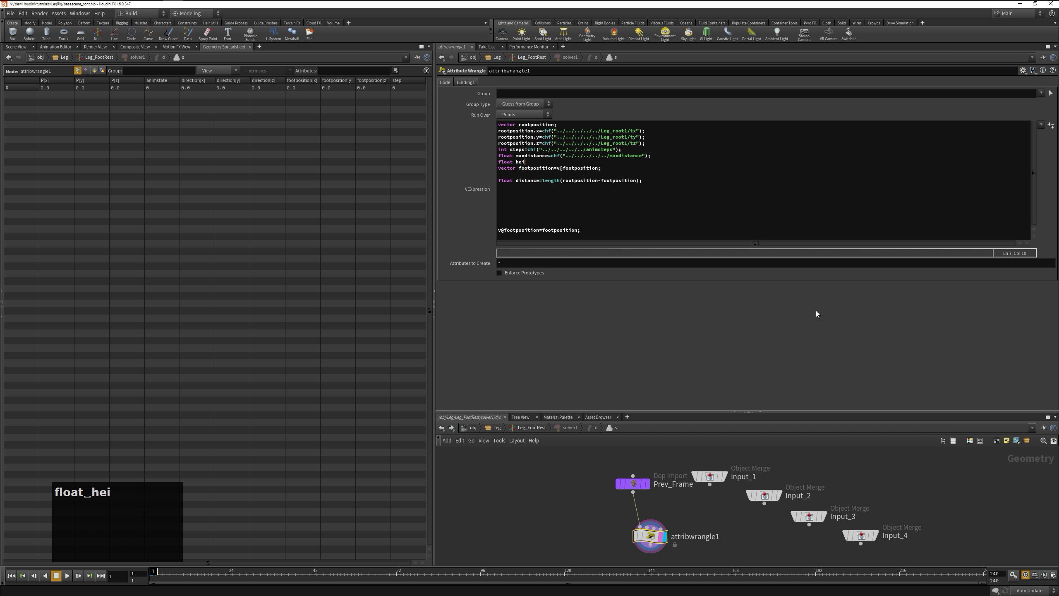
{"action": "key", "text": "Up"}
{"action": "key", "text": "Right"}
{"action": "key", "text": "Right"}
{"action": "key", "text": "shift+End"}
{"action": "key", "text": "ctrl+c"}
{"action": "key", "text": "Down"}
{"action": "key", "text": "ctrl+v"}
{"action": "key", "text": "Left"}
{"action": "key", "text": "Left"}
{"action": "key", "text": "Left"}
{"action": "key", "text": "shift+ctrl+Left"}
{"action": "type", "text": "heightadd"}
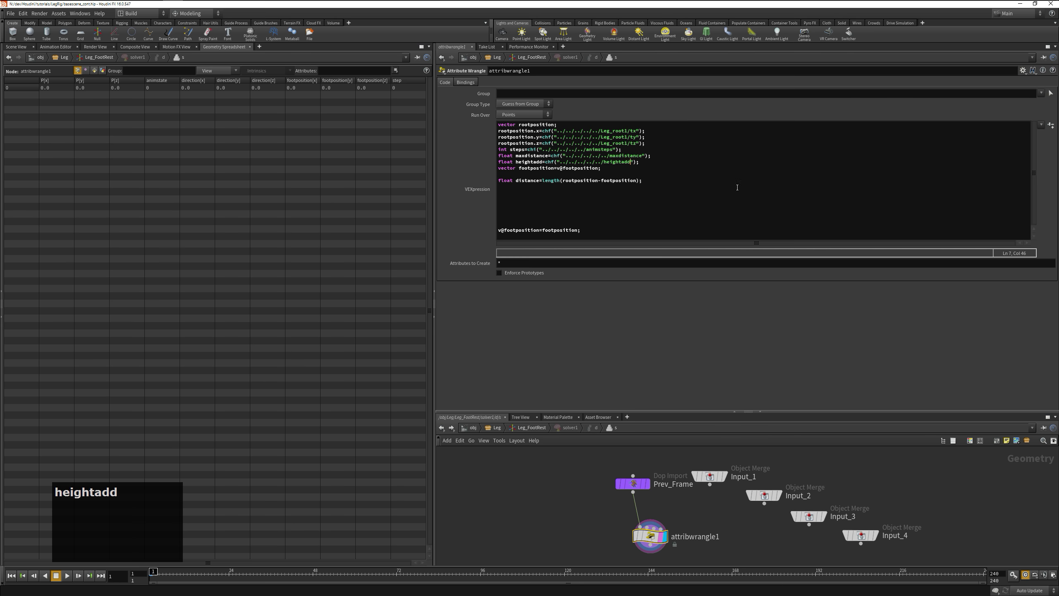
{"action": "key", "text": "End"}
Separate the footposition declaration with a blank line and comment it "// get current foot position from stored/calculated one"
{"action": "key", "text": "Return"}
{"action": "key", "text": "Down"}
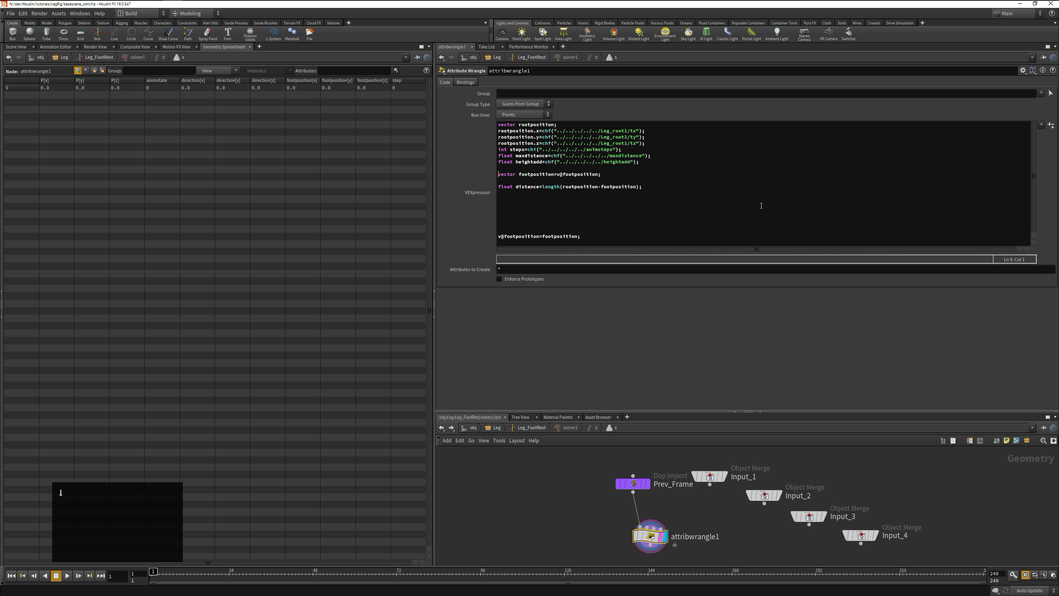
{"action": "type", "text": "// get current foot "}
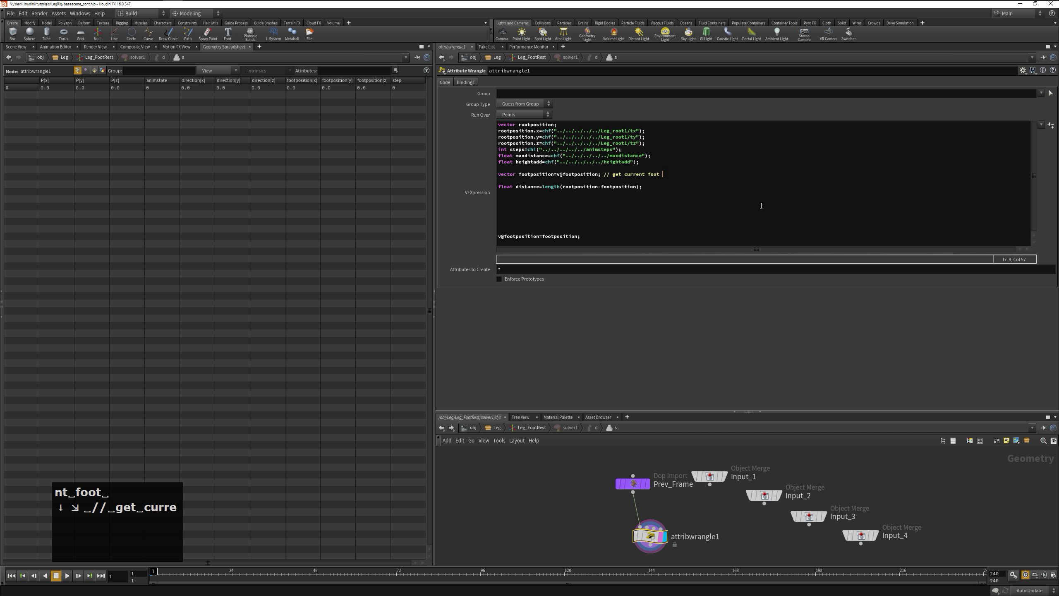
{"action": "type", "text": "position from stored/calculated one"}
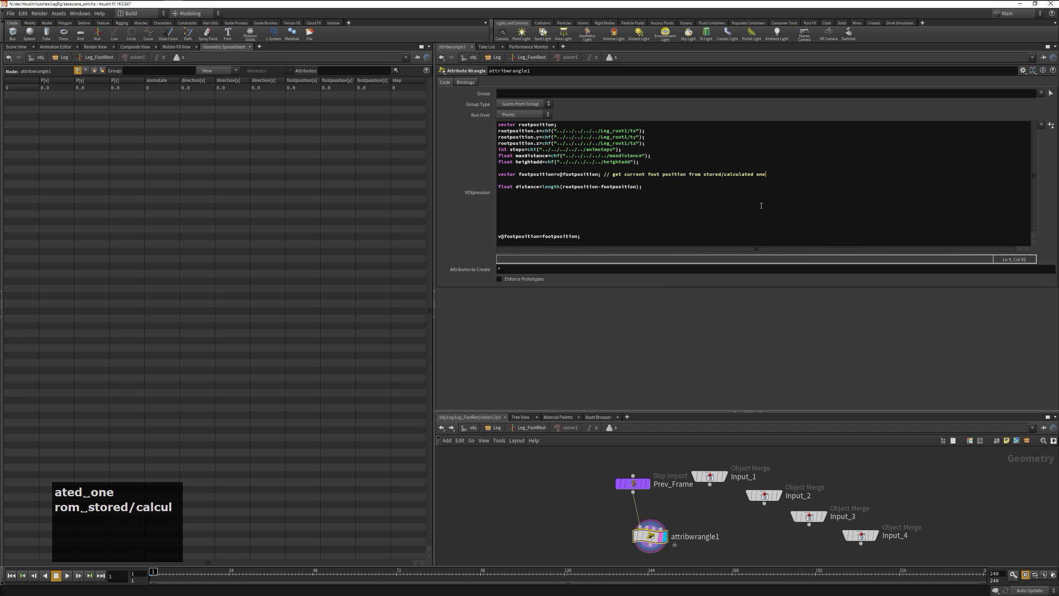
{"action": "key", "text": "Return"}
{"action": "key", "text": "Return"}
{"action": "type", "text": "if(@Frame<=1"}
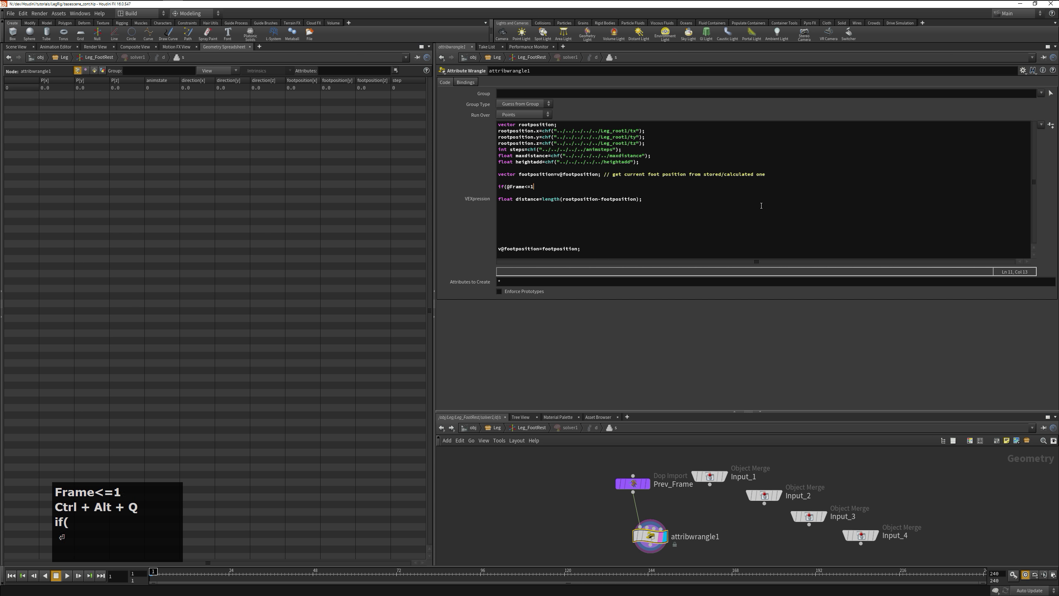
{"action": "type", "text": ") footposition=restposition; //"}
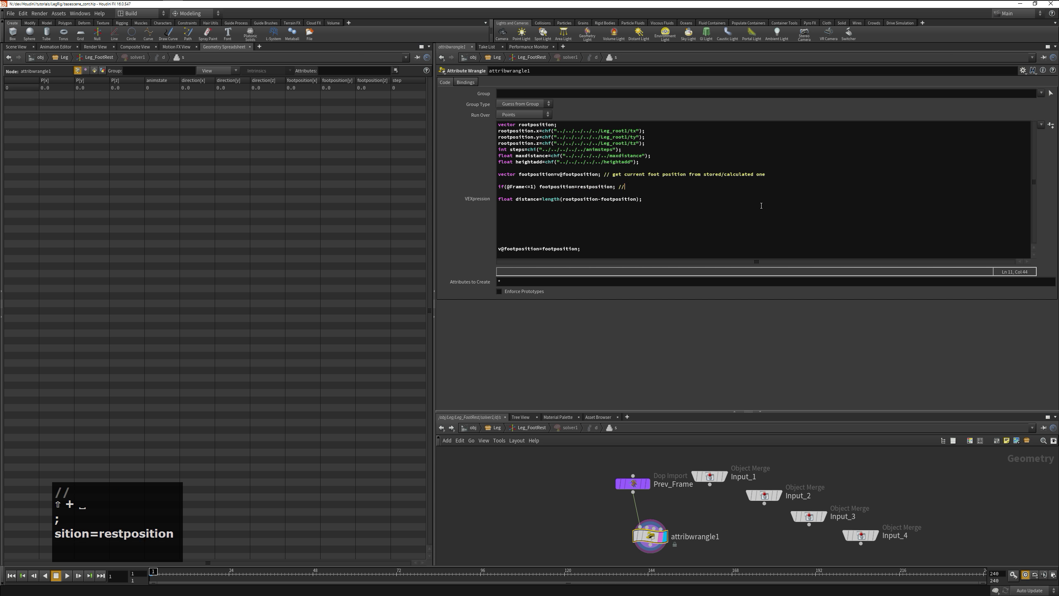
{"action": "type", "text": " start with reset position"}
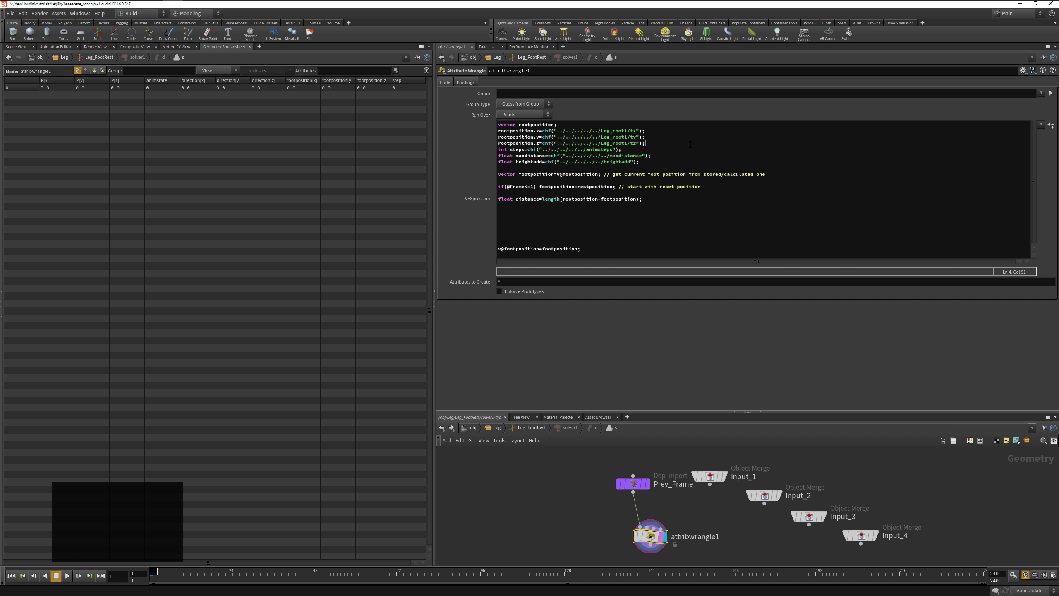
Declare vector restposition below the rootposition lines and read its x, y and z from Leg_FootRest's tx, ty and tz channels
{"action": "key", "text": "Return"}
{"action": "key", "text": "Return"}
{"action": "key", "text": "Up"}
{"action": "type", "text": "vector restpoi"}
{"action": "type", "text": "stposition.x="}
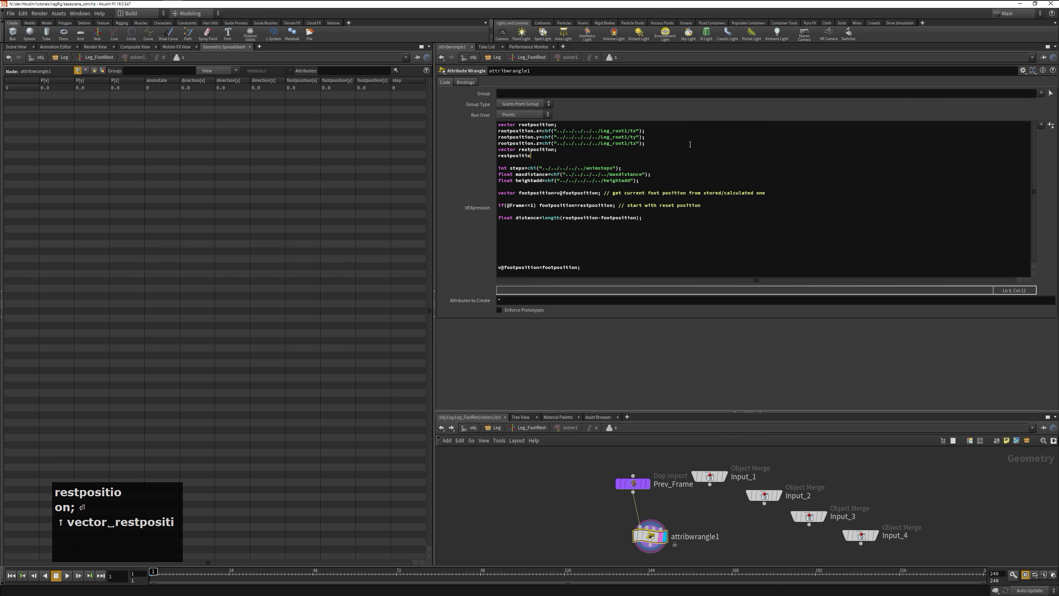
{"action": "key", "text": "Left"}
{"action": "key", "text": "Left"}
{"action": "key", "text": "Left"}
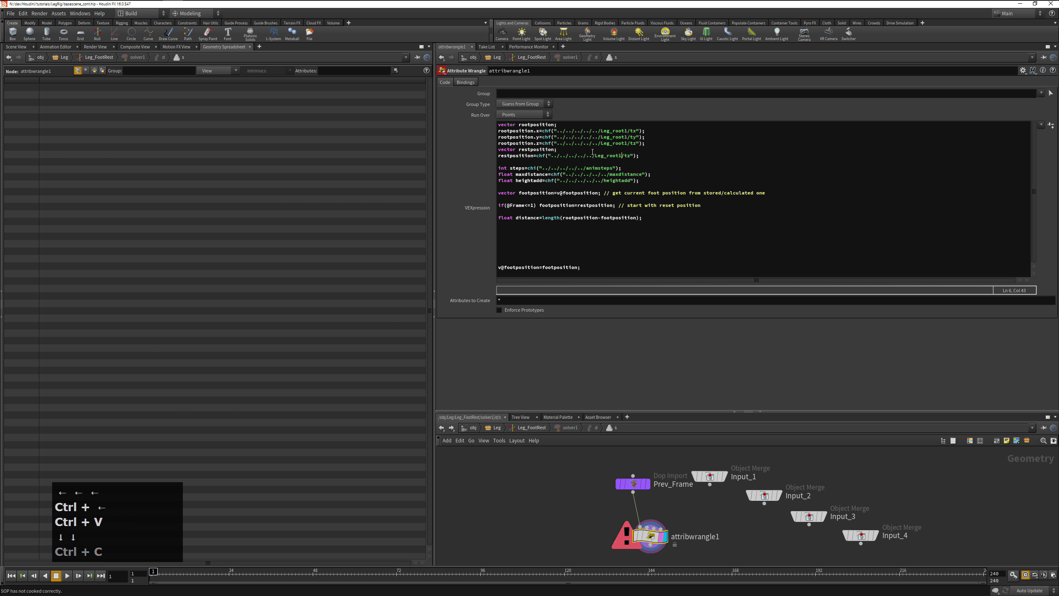
{"action": "key", "text": "shift+Left"}
{"action": "key", "text": "shift+Left"}
{"action": "key", "text": "shift+Left"}
{"action": "key", "text": "shift+Left"}
{"action": "key", "text": "shift+Left"}
{"action": "type", "text": "RestFoot"}
{"action": "key", "text": "Home"}
{"action": "key", "text": "shift+Down"}
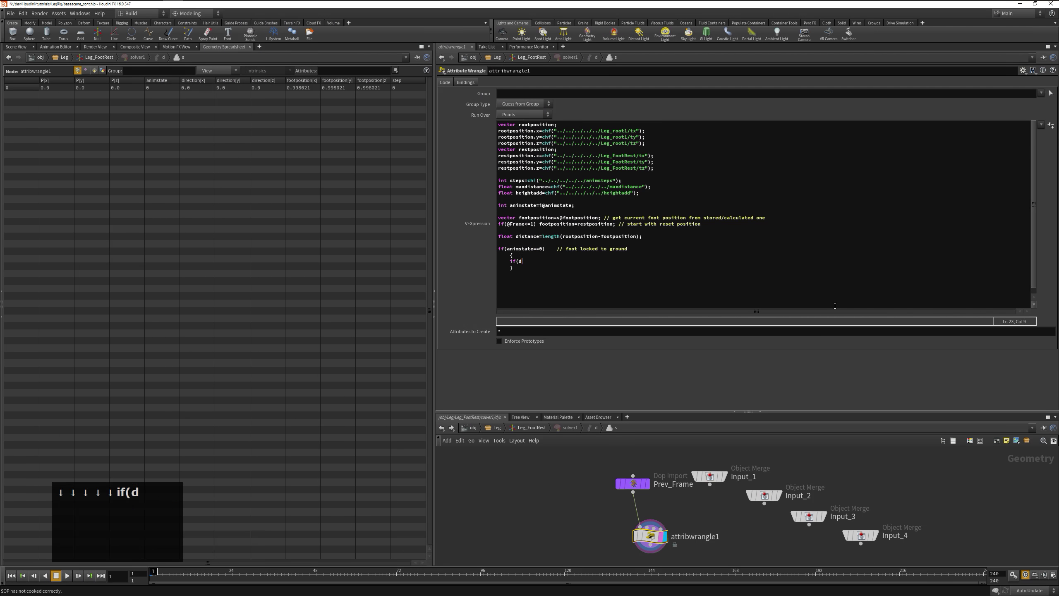
Inside the animstate==0 block, set animstate=1 when distance>=maxdistance, commenting the condition "// is the leg (over-)stretched?" and its closing brace "// distance >= maxdistance"
{"action": "type", "text": "// distance >= maxdistance"}
{"action": "key", "text": "Up"}
{"action": "type", "text": "animstate=1;"}
{"action": "key", "text": "Up"}
{"action": "key", "text": "Up"}
{"action": "key", "text": "End"}
{"action": "type", "text": "// is the leg (over-)stretched"}
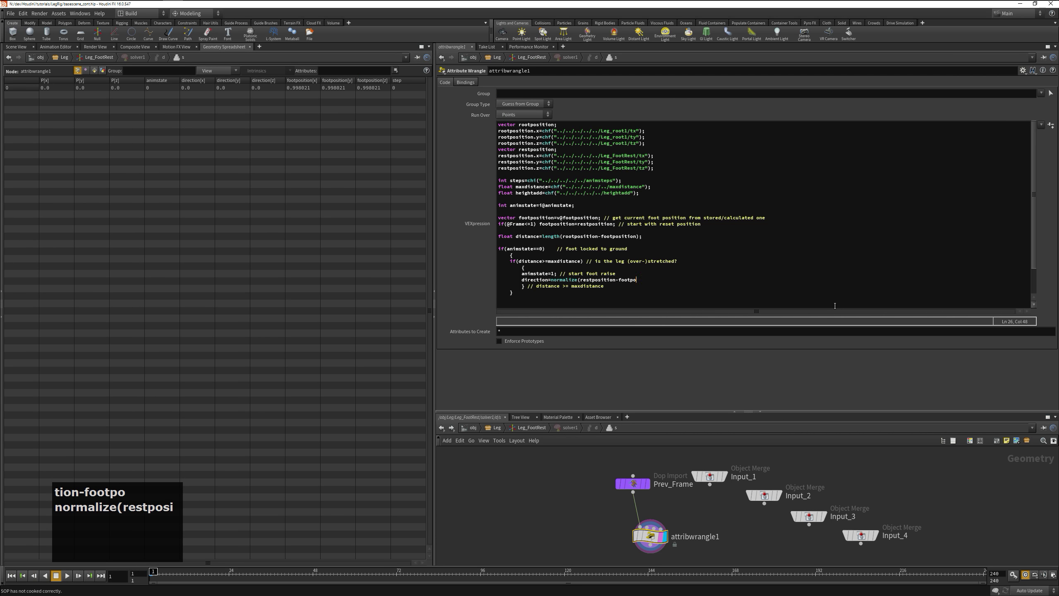
Complete direction=normalize(restposition-footposition)/steps; in the overstretch block and add v@direction=direction; above the final v@footposition line
{"action": "type", "text": "sition)/steps;"}
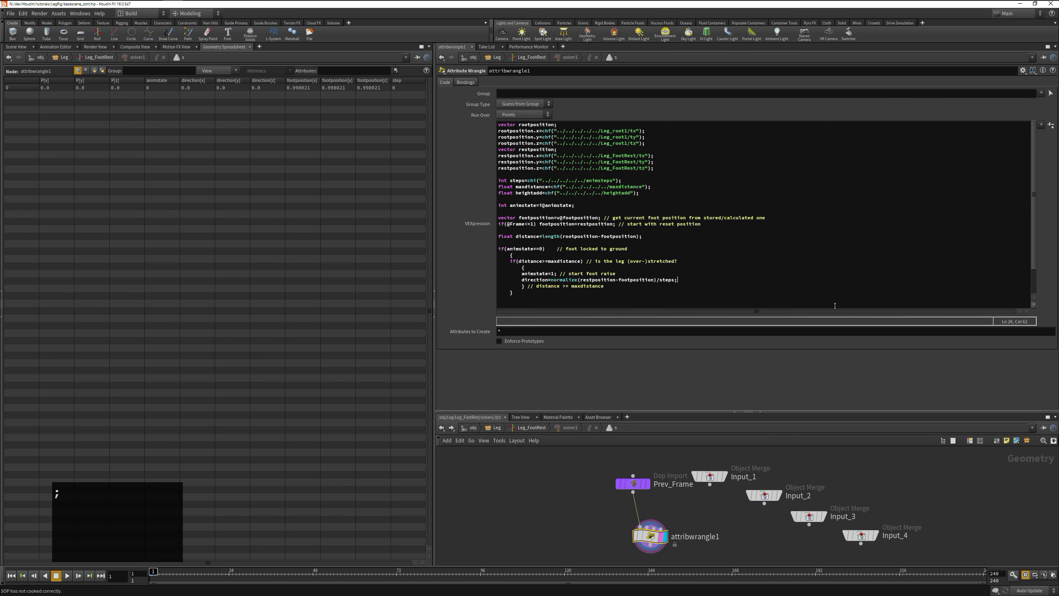
{"action": "key", "text": "ctrl+End"}
{"action": "key", "text": "Up"}
{"action": "type", "text": "v@direction=direction;"}
{"action": "key", "text": "Up"}
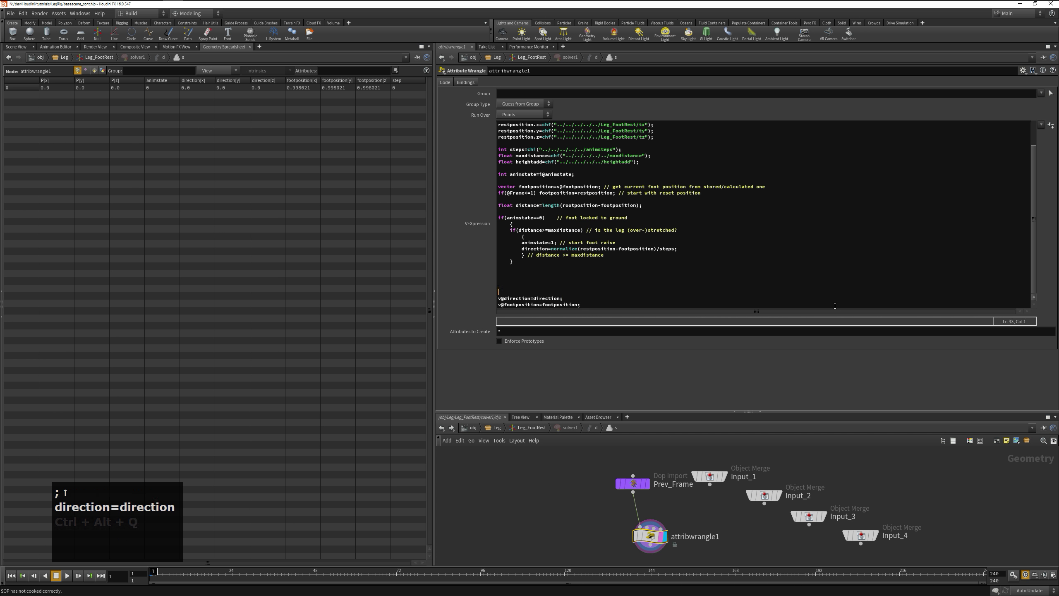
Declare vector direction=v@direction; directly below the restposition lines in the wrangle code
{"action": "key", "text": "Up"}
{"action": "key", "text": "Up"}
{"action": "key", "text": "Up"}
{"action": "key", "text": "Up"}
{"action": "key", "text": "Up"}
{"action": "key", "text": "Up"}
{"action": "key", "text": "Up"}
{"action": "key", "text": "Up"}
{"action": "key", "text": "Up"}
{"action": "key", "text": "Up"}
{"action": "key", "text": "Up"}
{"action": "key", "text": "Up"}
{"action": "key", "text": "Up"}
{"action": "key", "text": "Up"}
{"action": "key", "text": "Up"}
{"action": "key", "text": "Up"}
{"action": "key", "text": "Up"}
{"action": "key", "text": "Up"}
{"action": "key", "text": "Up"}
{"action": "key", "text": "Up"}
{"action": "key", "text": "Down"}
{"action": "key", "text": "Down"}
{"action": "key", "text": "Down"}
{"action": "key", "text": "Down"}
{"action": "key", "text": "Down"}
{"action": "key", "text": "Down"}
{"action": "key", "text": "Down"}
{"action": "key", "text": "Down"}
{"action": "key", "text": "Return"}
{"action": "key", "text": "Up"}
{"action": "type", "text": "vector direction=v@direction;"}
Reset the counter in the overstretch block by adding step=0; below the direction=normalize(restposition-footposition)/steps; line
{"action": "key", "text": "Down"}
{"action": "key", "text": "Down"}
{"action": "key", "text": "Down"}
{"action": "key", "text": "Down"}
{"action": "key", "text": "Down"}
{"action": "key", "text": "Down"}
{"action": "key", "text": "Down"}
{"action": "key", "text": "Down"}
{"action": "key", "text": "Down"}
{"action": "key", "text": "Down"}
{"action": "key", "text": "Down"}
{"action": "key", "text": "Down"}
{"action": "key", "text": "Down"}
{"action": "key", "text": "Down"}
{"action": "key", "text": "Down"}
{"action": "key", "text": "Down"}
{"action": "key", "text": "Down"}
{"action": "key", "text": "Down"}
{"action": "key", "text": "Down"}
{"action": "key", "text": "Down"}
{"action": "key", "text": "Down"}
{"action": "key", "text": "Up"}
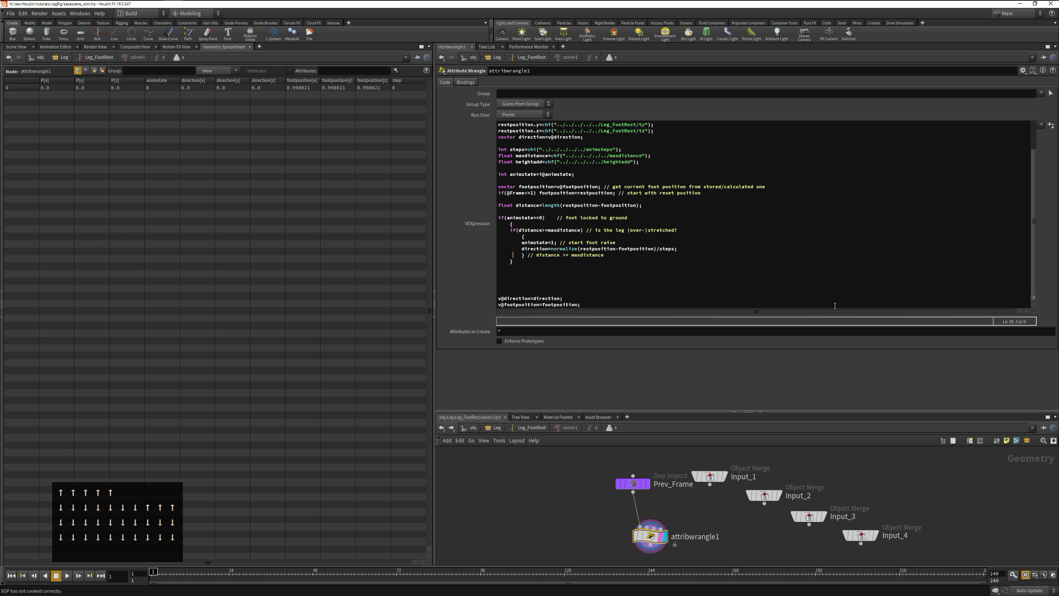
{"action": "key", "text": "Up"}
{"action": "key", "text": "End"}
{"action": "key", "text": "Return"}
{"action": "type", "text": "step=0;"}
Comment the steps line // animation parameter "number of steps between foot raise and target" and declare int step=i@step; // current step / frame in animation
{"action": "key", "text": "Up"}
{"action": "key", "text": "Up"}
{"action": "key", "text": "Up"}
{"action": "key", "text": "Up"}
{"action": "key", "text": "Up"}
{"action": "key", "text": "Up"}
{"action": "key", "text": "Up"}
{"action": "key", "text": "Up"}
{"action": "key", "text": "Up"}
{"action": "key", "text": "Up"}
{"action": "key", "text": "Up"}
{"action": "key", "text": "Up"}
{"action": "key", "text": "Up"}
{"action": "key", "text": "Up"}
{"action": "key", "text": "Up"}
{"action": "key", "text": "Up"}
{"action": "key", "text": "Up"}
{"action": "key", "text": "End"}
{"action": "type", "text": "// animation parameter \"number of steps"}
{"action": "type", "text": " between foot raise and targe"}
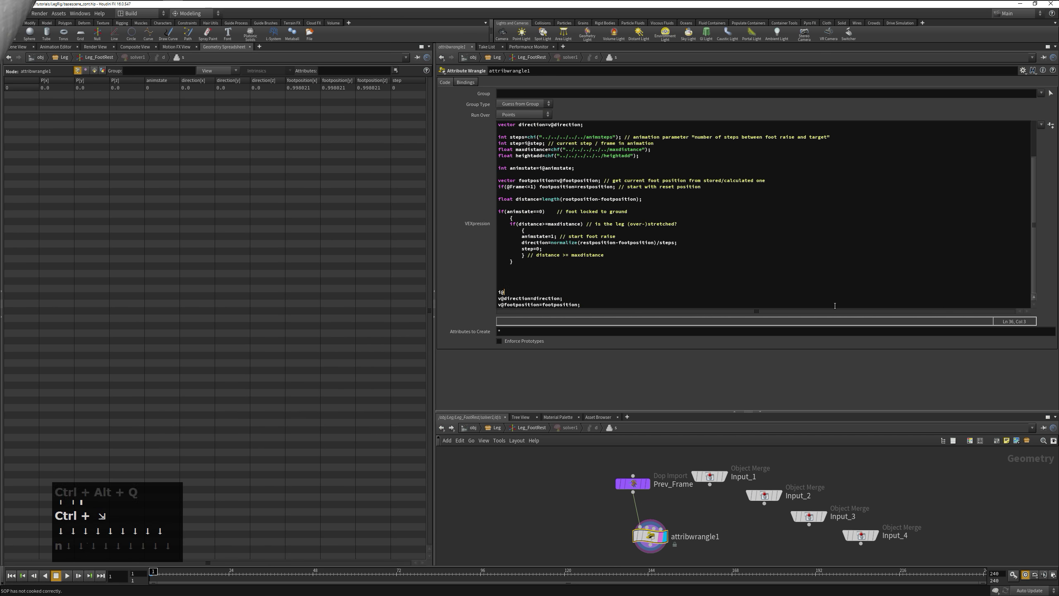
Store the counter back on the point with i@step=step; above the v@direction=direction; line
{"action": "type", "text": "step=step;"}
{"action": "key", "text": "Up"}
{"action": "key", "text": "Up"}
{"action": "key", "text": "Up"}
{"action": "key", "text": "Up"}
{"action": "key", "text": "Up"}
{"action": "key", "text": "Up"}
{"action": "key", "text": "Up"}
{"action": "key", "text": "Up"}
{"action": "key", "text": "Up"}
{"action": "key", "text": "Down"}
{"action": "key", "text": "Down"}
{"action": "key", "text": "Down"}
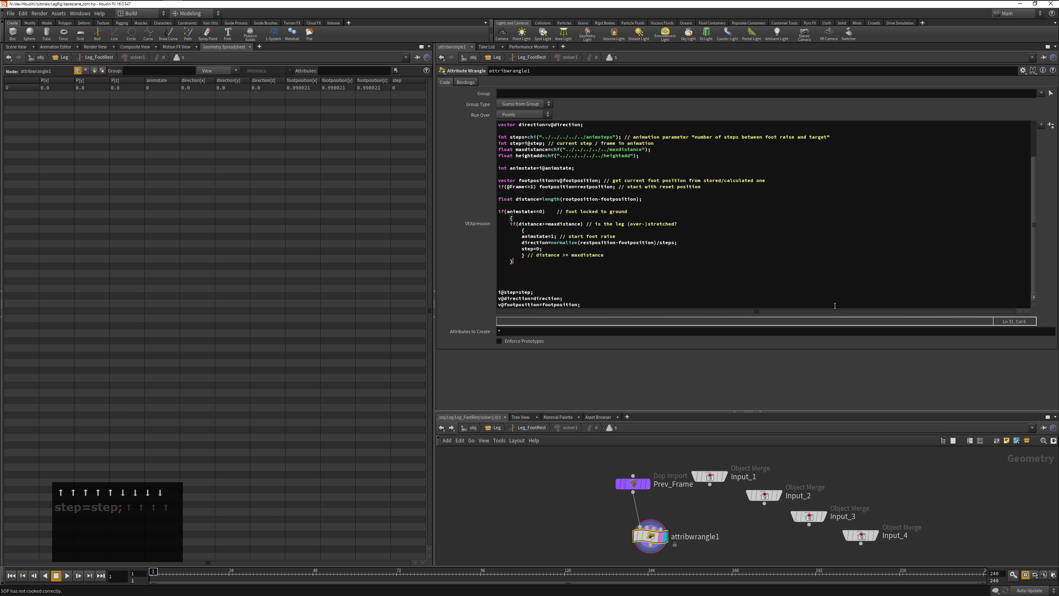
Add an if(animstate==1) block (// foot in motion) with footposition+=direction;, footposition.y+=heightadd/(steps/2); under if(step<=steps/2) // half of way, footposition.y-=heightadd/(steps/2); under else, and step++;
{"action": "key", "text": "Down"}
{"action": "key", "text": "Return"}
{"action": "key", "text": "BackSpace"}
{"action": "key", "text": "BackSpace"}
{"action": "key", "text": "BackSpace"}
{"action": "key", "text": "BackSpace"}
{"action": "key", "text": "Return"}
{"action": "key", "text": "BackSpace"}
{"action": "key", "text": "shift+Home"}
{"action": "type", "text": "if(ani"}
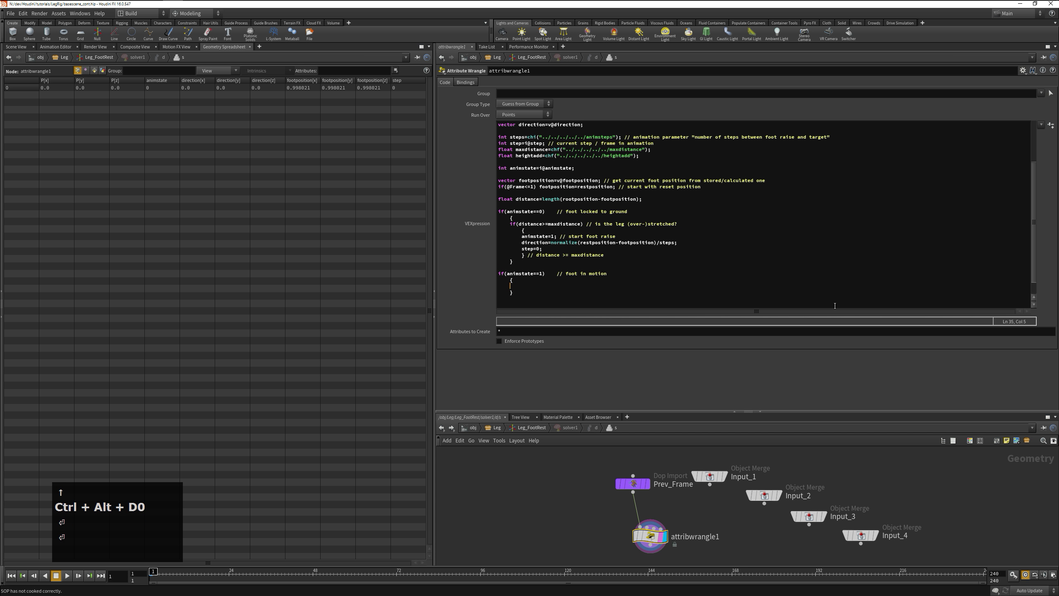
{"action": "type", "text": "if(step<=steps/2) // half of way"}
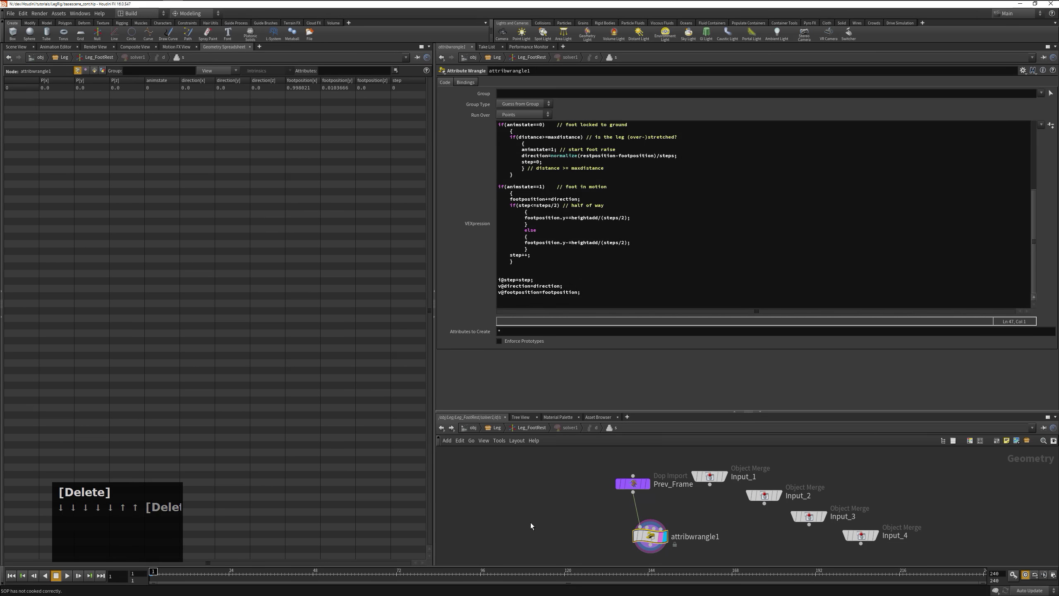
Go up to the object level, advance the animation in the scene view and check the solver's attribute values in the geometry spreadsheet
{"action": "key", "text": "u"}
{"action": "key", "text": "u"}
{"action": "key", "text": "u"}
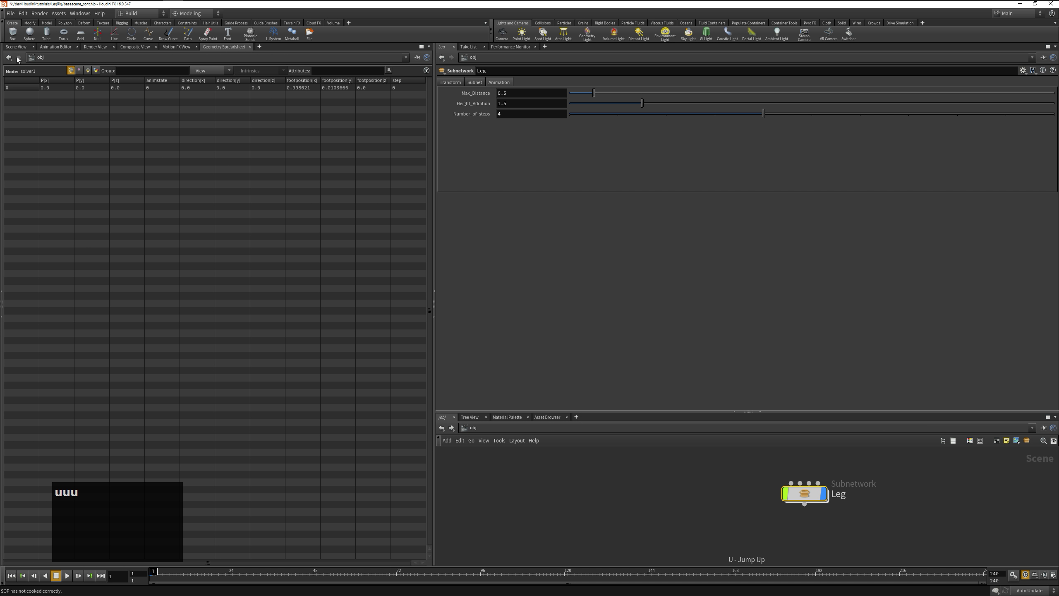
{"action": "left_click", "coordinate": [15, 47]}
{"action": "left_click", "coordinate": [77, 577]}
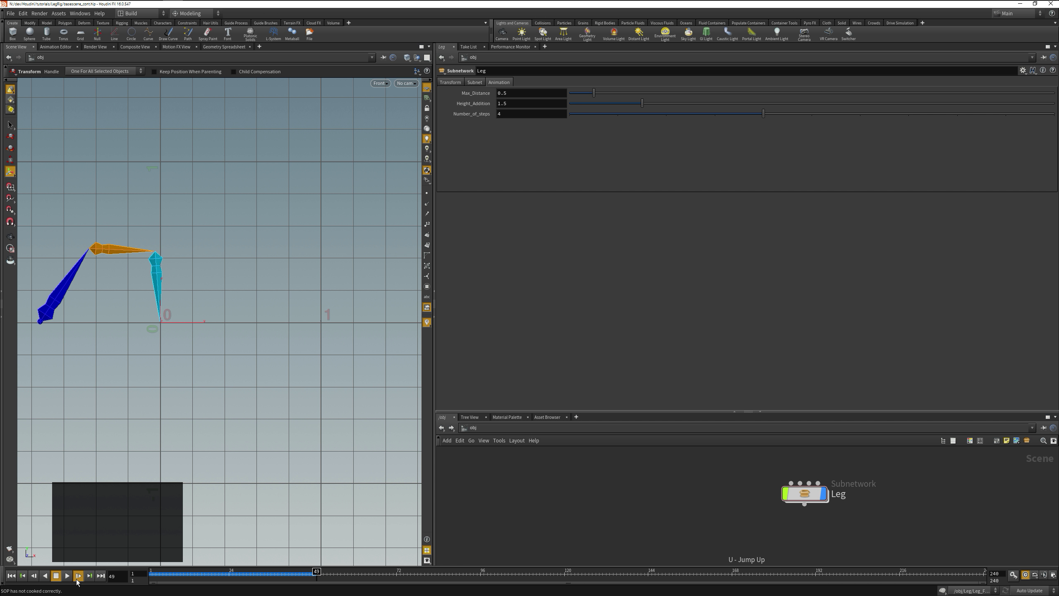
{"action": "left_click", "coordinate": [211, 46]}
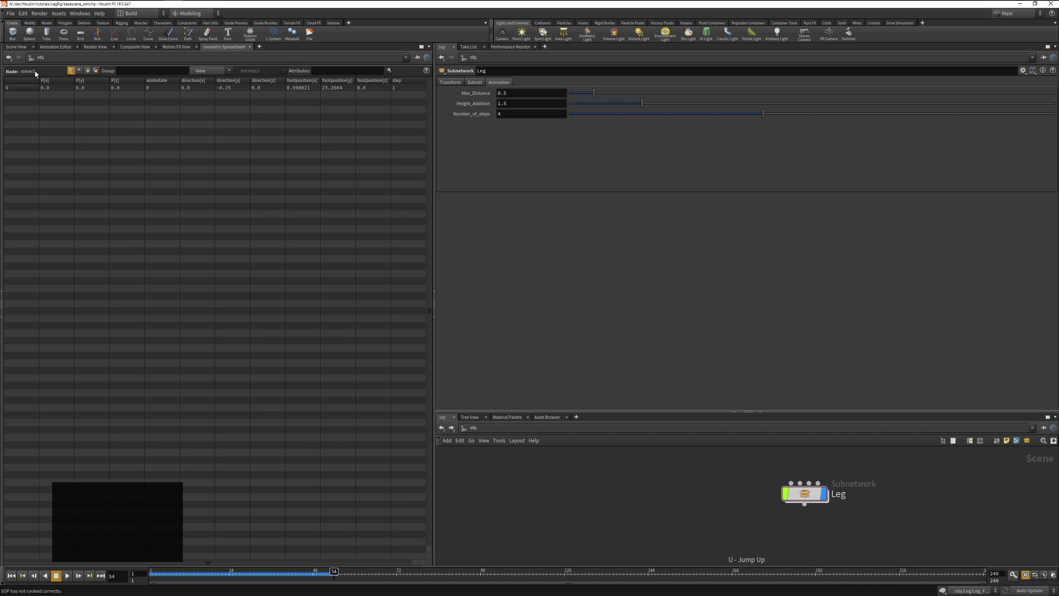
Reopen the wrangle inside Leg_FootRest's solver1 and add printf("distance=%f\n",distance); above the if(distance>=maxdistance) condition
{"action": "double_click", "coordinate": [800, 498]}
{"action": "key", "text": "i"}
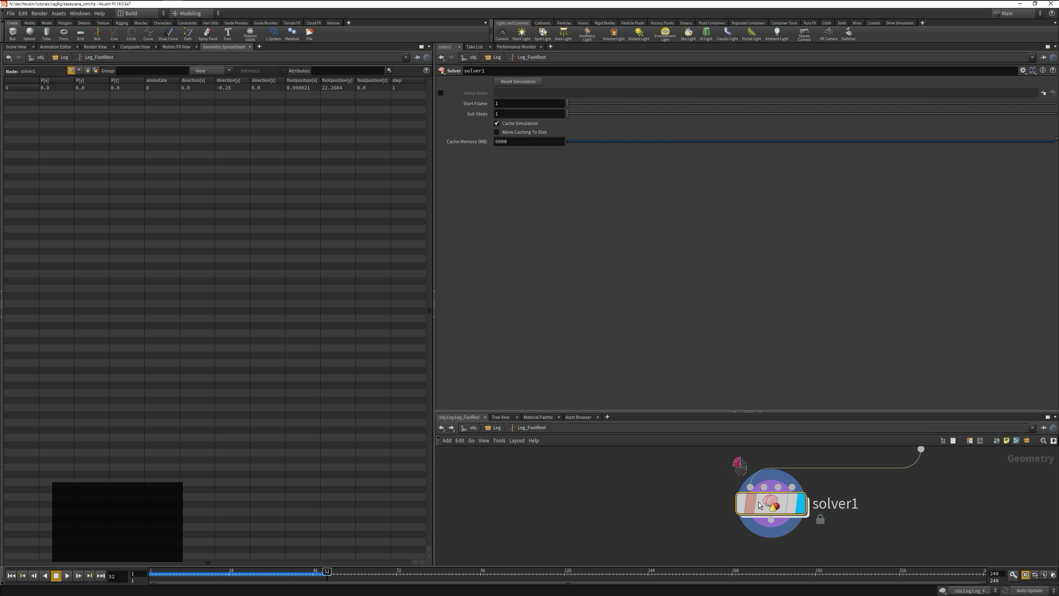
{"action": "double_click", "coordinate": [745, 494]}
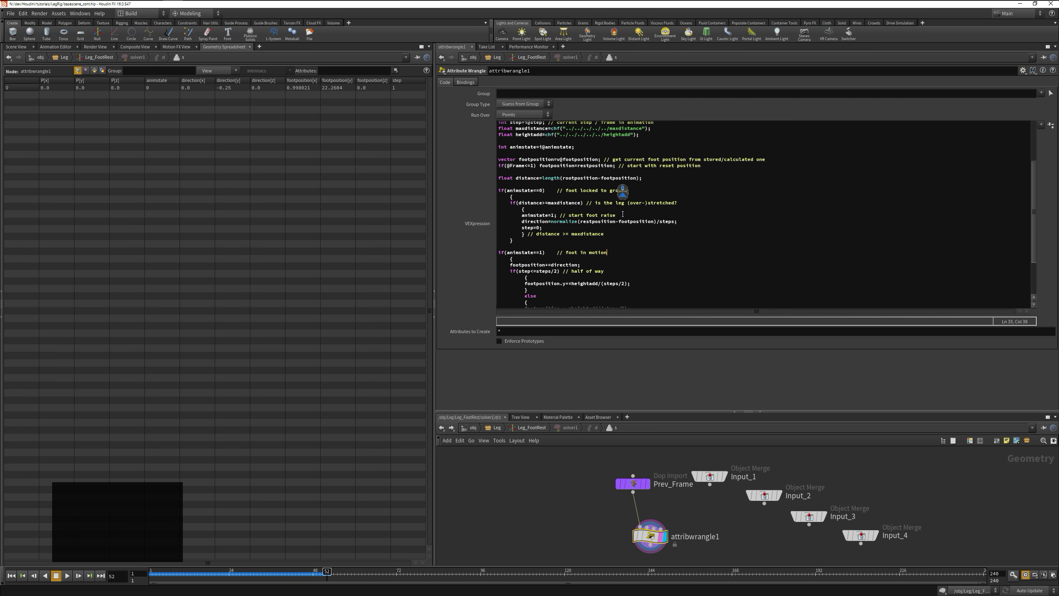
{"action": "scroll", "coordinate": [622, 214], "scroll_direction": "up", "scroll_amount": 4}
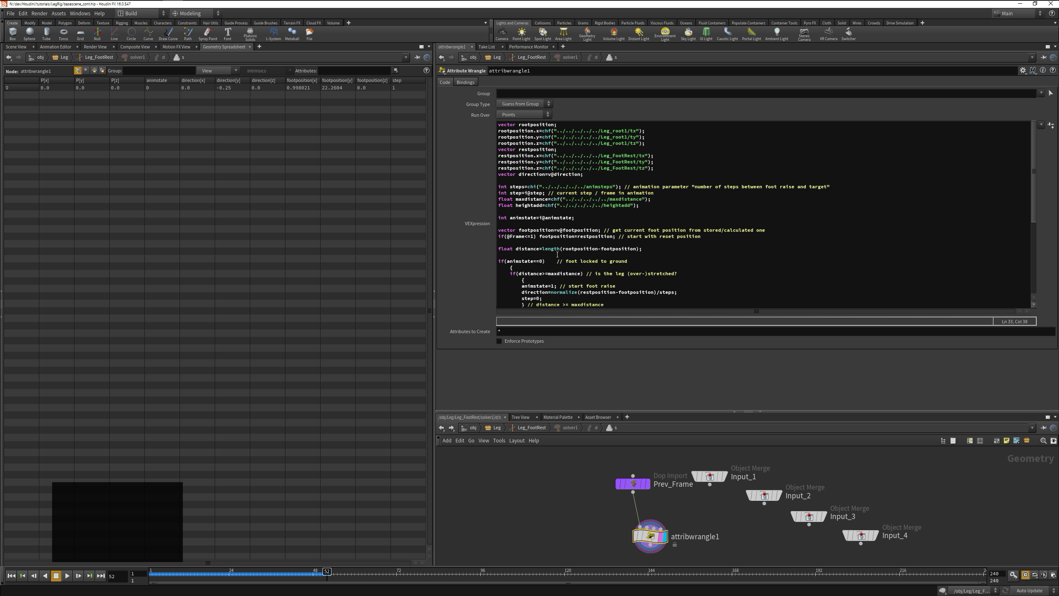
{"action": "key", "text": "Return"}
{"action": "key", "text": "shift+Home"}
{"action": "type", "text": "printf(\"distance=%f\\n\",dista"}
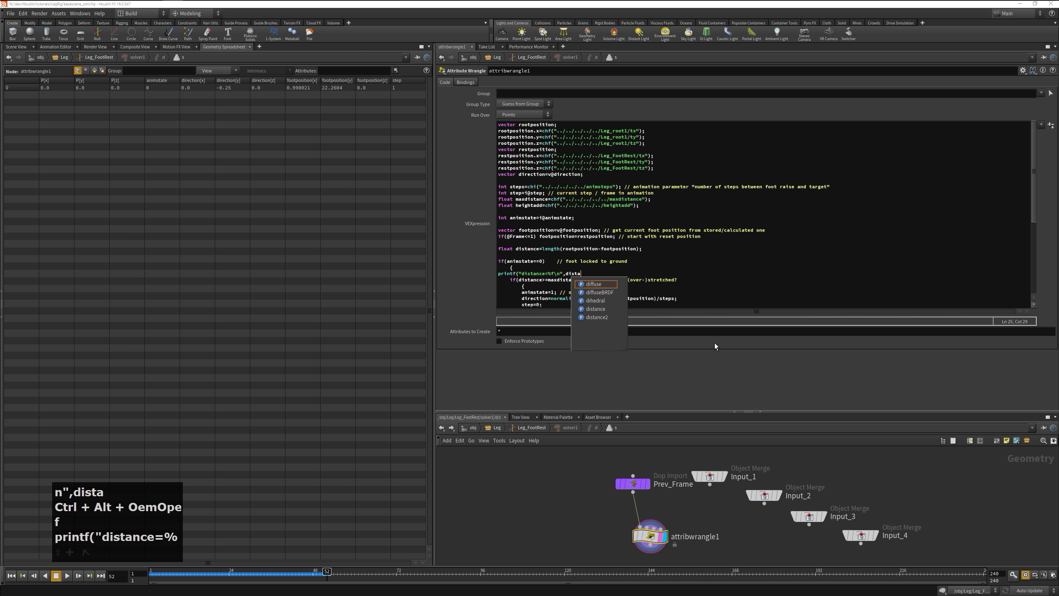
{"action": "type", "text": "nce);"}
Add printf("setting animstate = 1\n"); above animstate=1; in the overstretch block and apply the code
{"action": "key", "text": "Down"}
{"action": "key", "text": "Down"}
{"action": "key", "text": "Return"}
{"action": "key", "text": "shift+Home"}
{"action": "type", "text": "printf(\"setting animstate = 1\\n\");"}
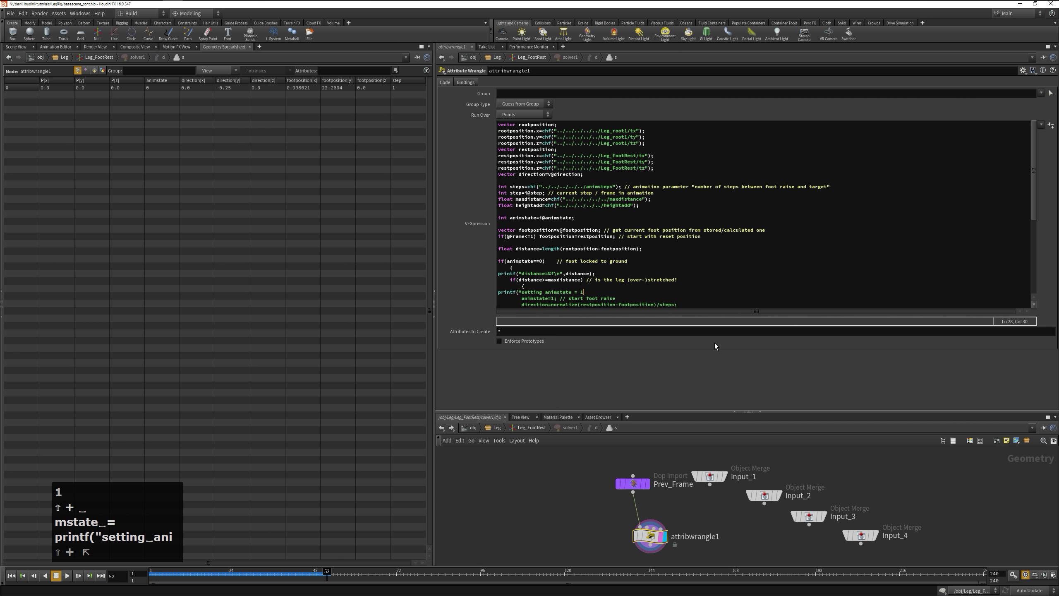
{"action": "left_click", "coordinate": [713, 356]}
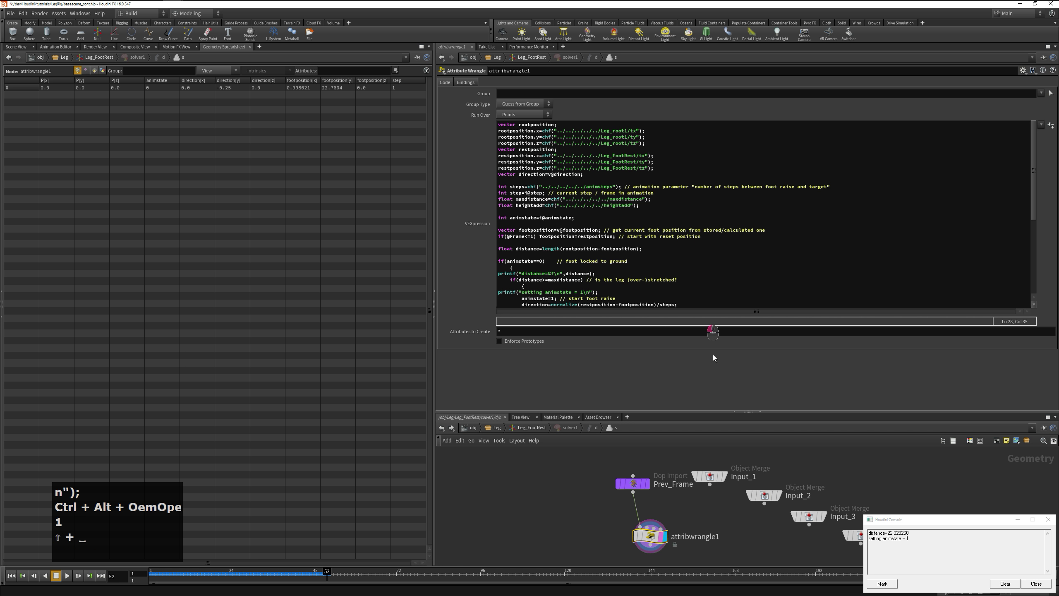
Go up to solver1, rewind the timeline and step forward frame by frame to examine the console output
{"action": "key", "text": "u"}
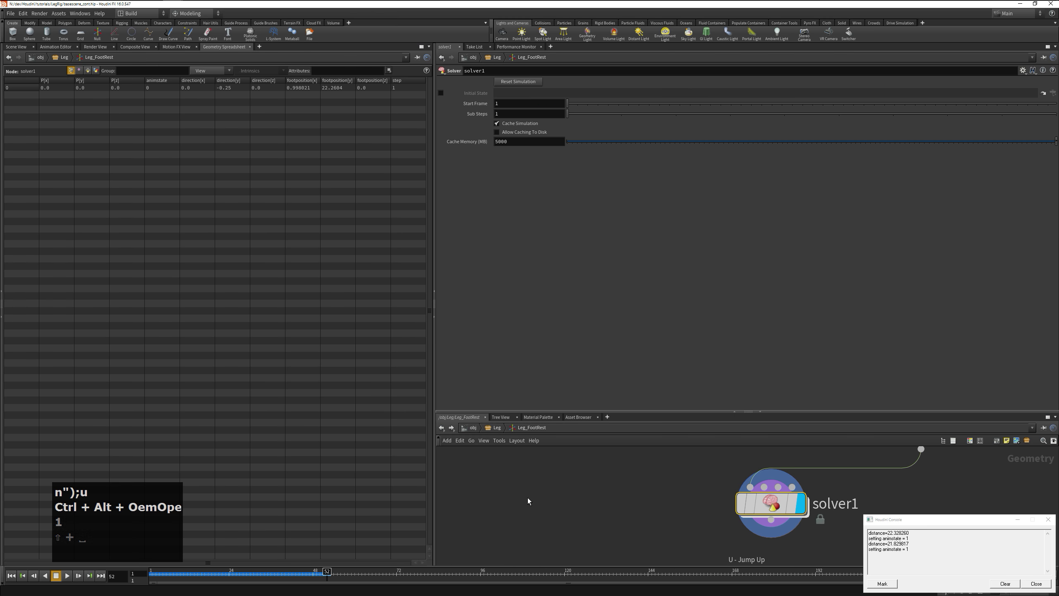
{"action": "left_click", "coordinate": [19, 576]}
{"action": "left_click", "coordinate": [79, 576]}
{"action": "left_click", "coordinate": [78, 576]}
{"action": "left_click", "coordinate": [78, 576]}
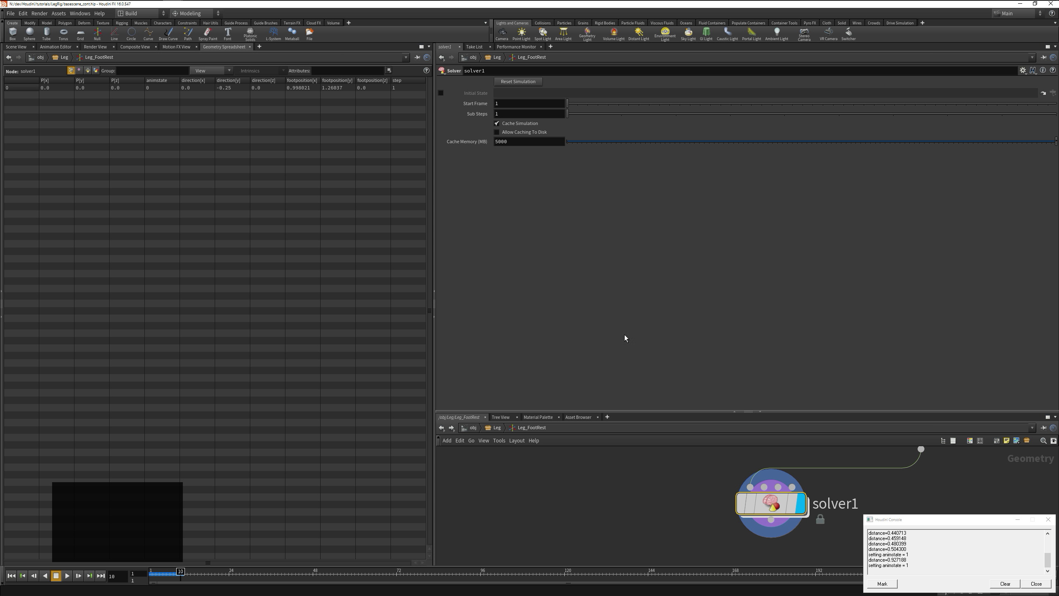
Reopen the solver's wrangle and delete both debugging printf lines
{"action": "double_click", "coordinate": [769, 504]}
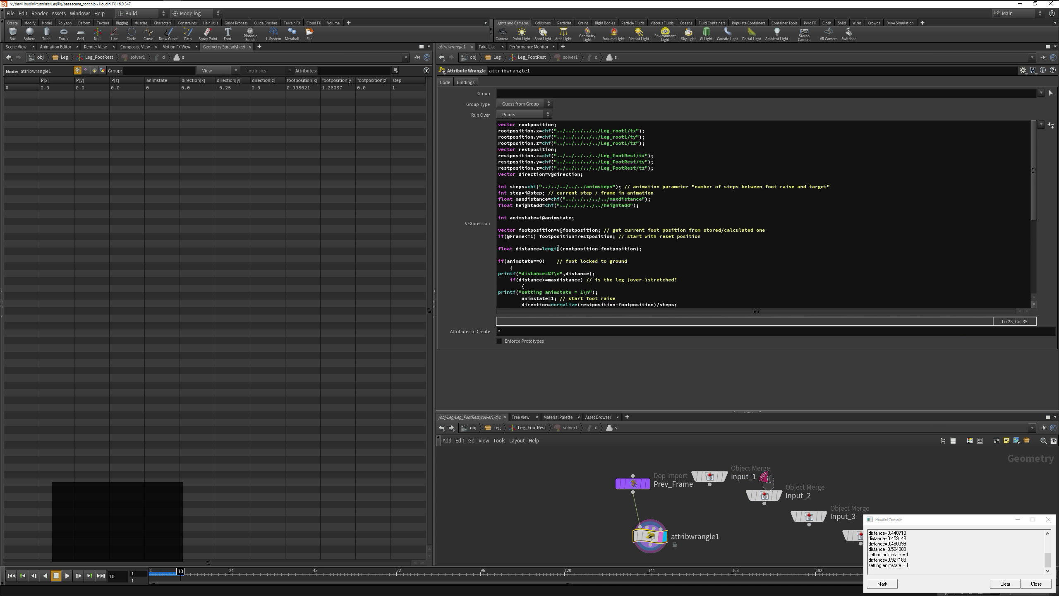
{"action": "key", "text": "shift+Down"}
{"action": "key", "text": "Delete"}
{"action": "key", "text": "Down"}
{"action": "key", "text": "Down"}
{"action": "key", "text": "shift+Down"}
{"action": "key", "text": "Delete"}
Add i@animstate=animstate; above the i@step=step; line and return to the Leg network
{"action": "scroll", "coordinate": [518, 241], "scroll_direction": "down", "scroll_amount": 7}
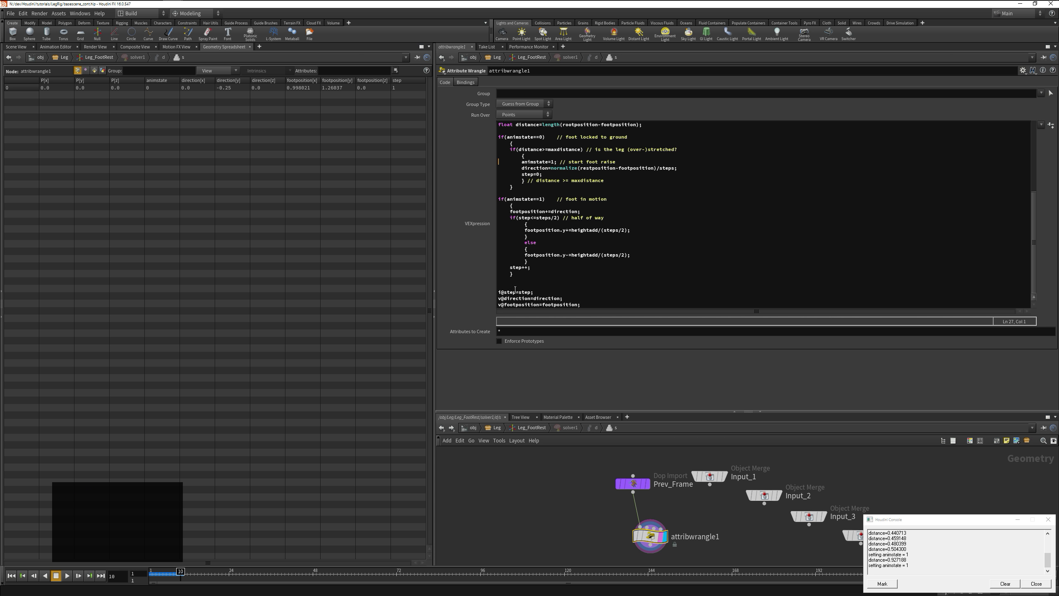
{"action": "type", "text": "@animstate=animstate;"}
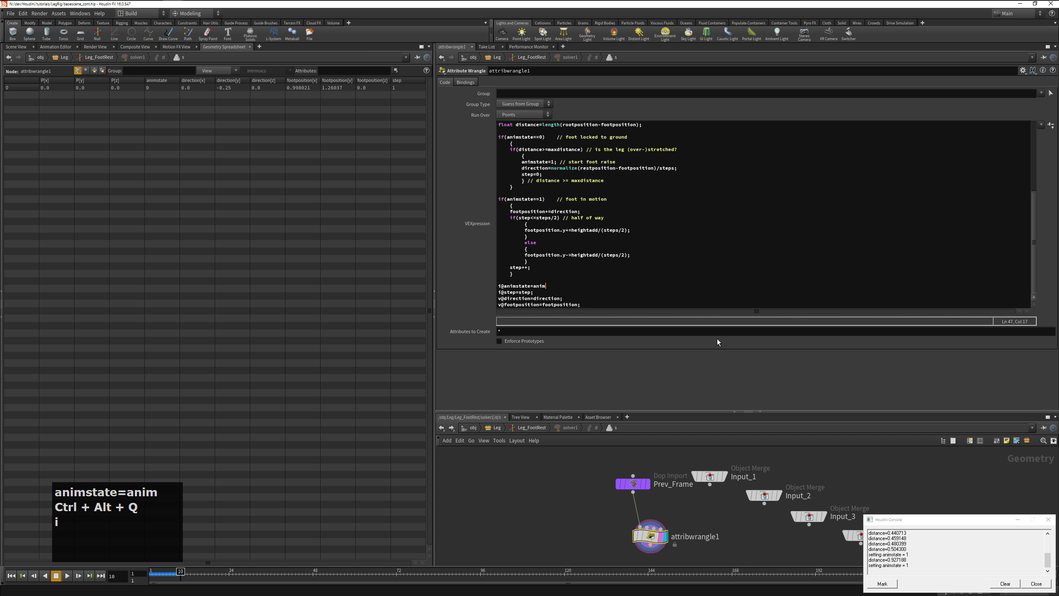
{"action": "key", "text": "u"}
{"action": "key", "text": "u"}
{"action": "key", "text": "u"}
{"action": "key", "text": "u"}
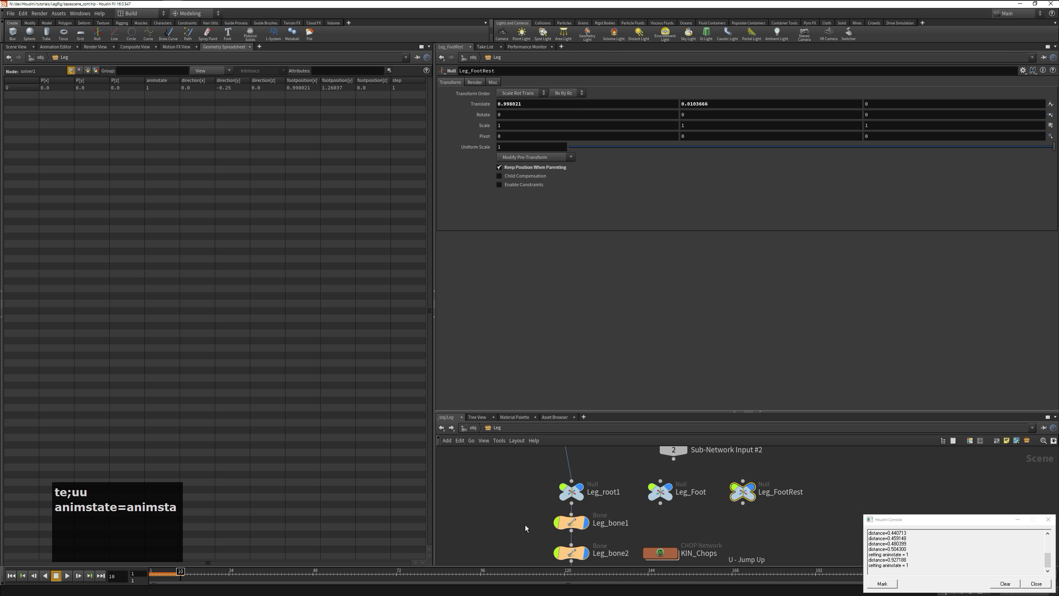
Play and stop the animation in the scene view, and examine the solver's animstate, footposition and step values in the spreadsheet
{"action": "left_click", "coordinate": [15, 46]}
{"action": "left_click", "coordinate": [67, 576]}
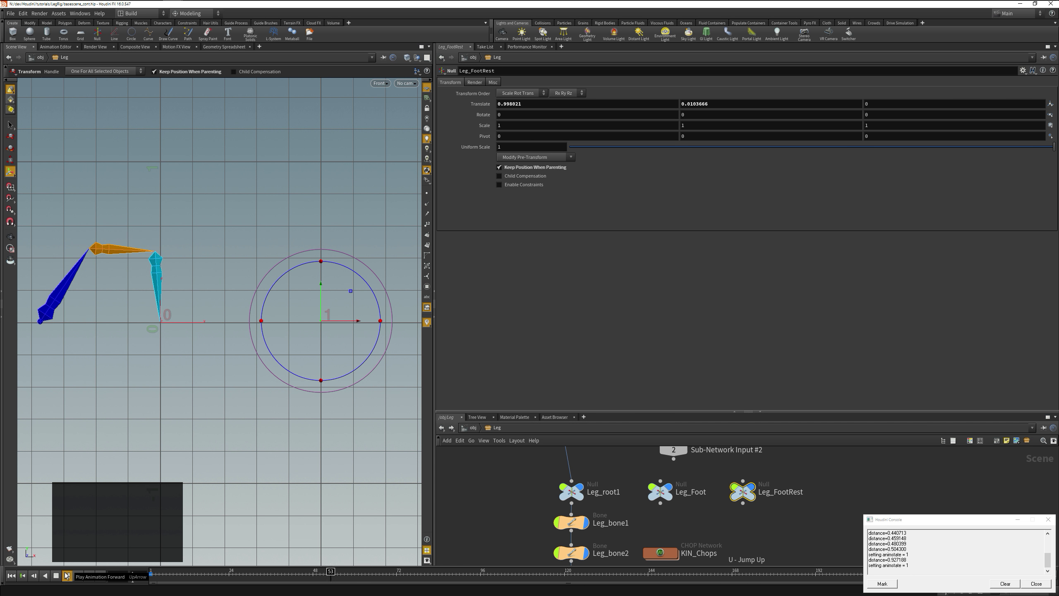
{"action": "left_click", "coordinate": [67, 576]}
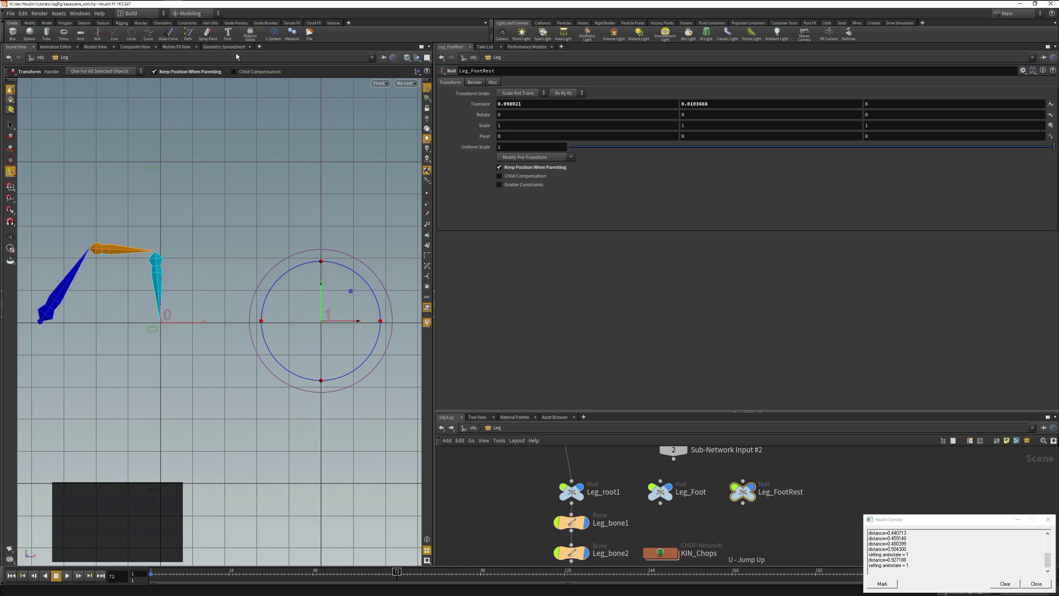
{"action": "left_click", "coordinate": [225, 47]}
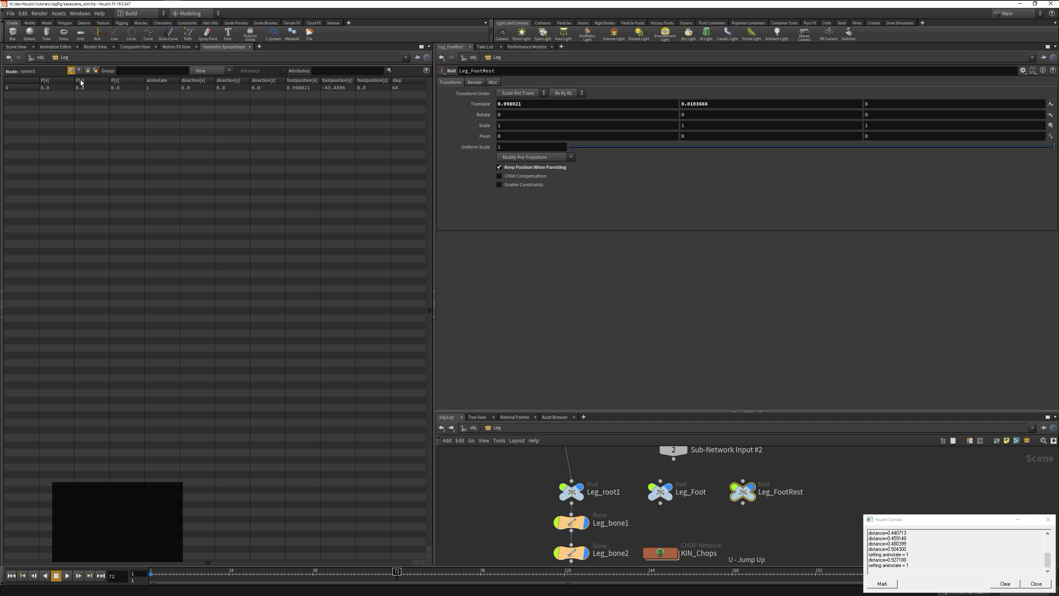
{"action": "left_click", "coordinate": [16, 46]}
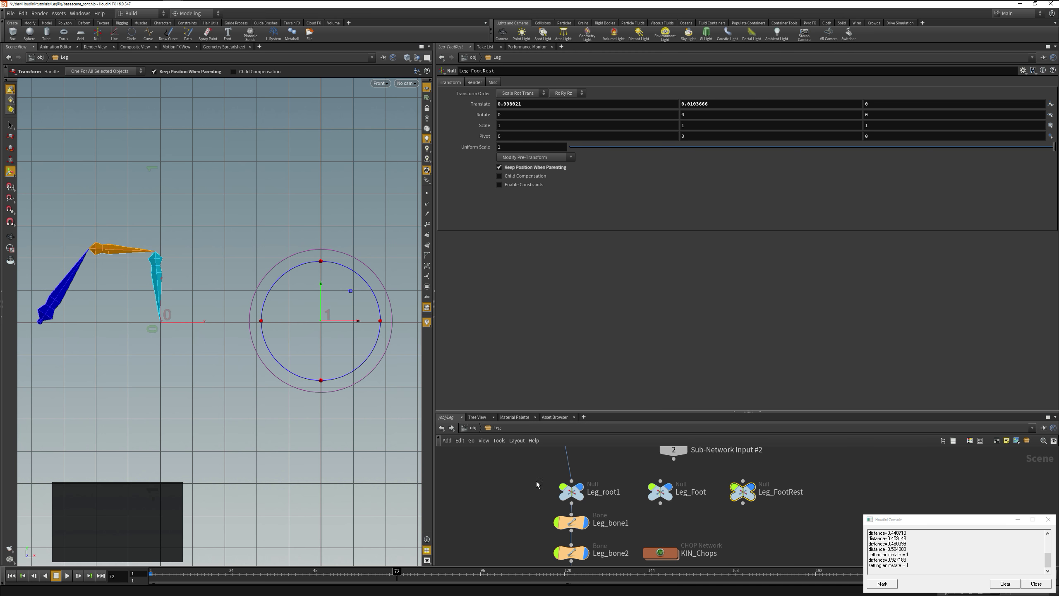
Set Leg_Foot's X translation to the expression point("../Leg_FootRest/solver1",0,"footposition",0)
{"action": "left_click", "coordinate": [663, 496]}
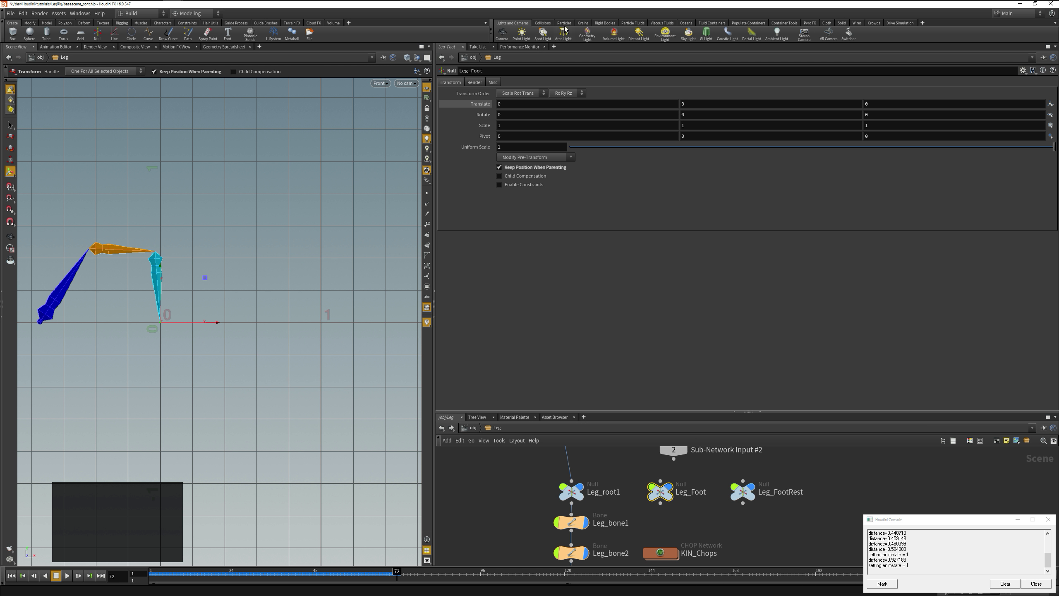
{"action": "left_click", "coordinate": [506, 102]}
{"action": "type", "text": "point(\"../Leg_F"}
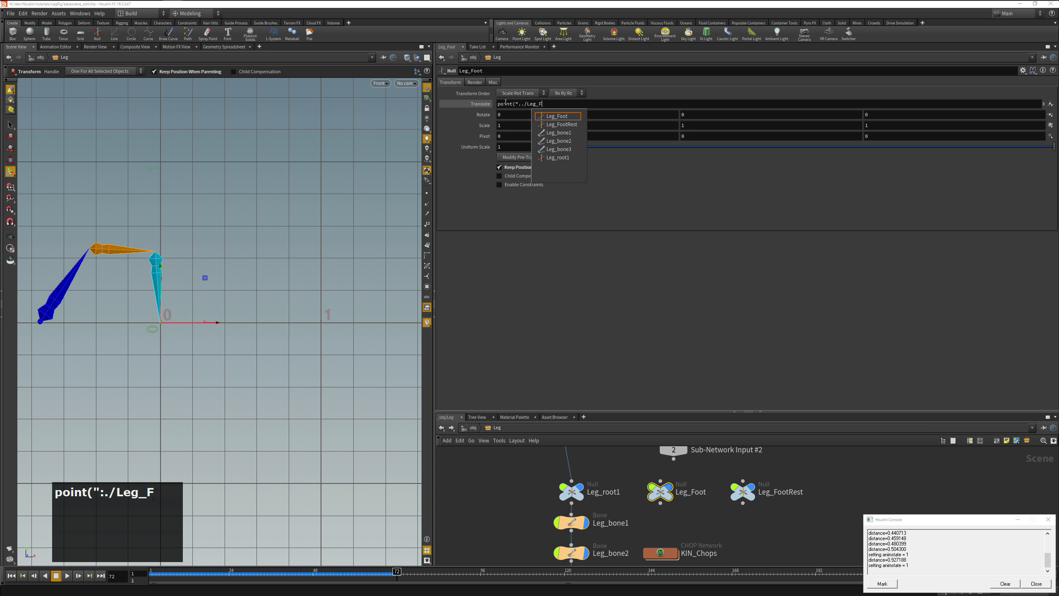
{"action": "type", "text": "ootRest"}
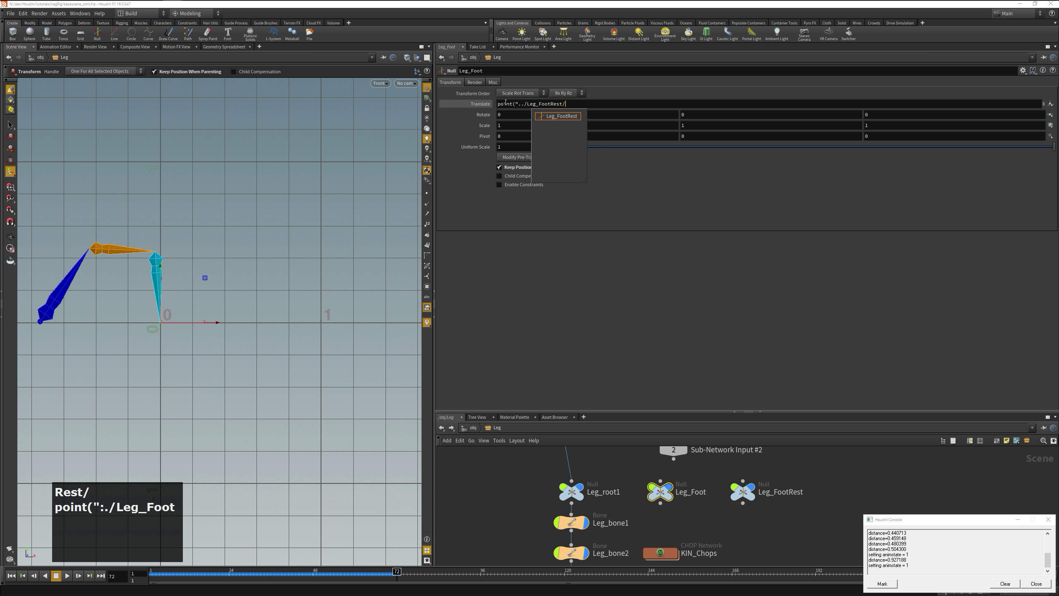
{"action": "type", "text": "/solv"}
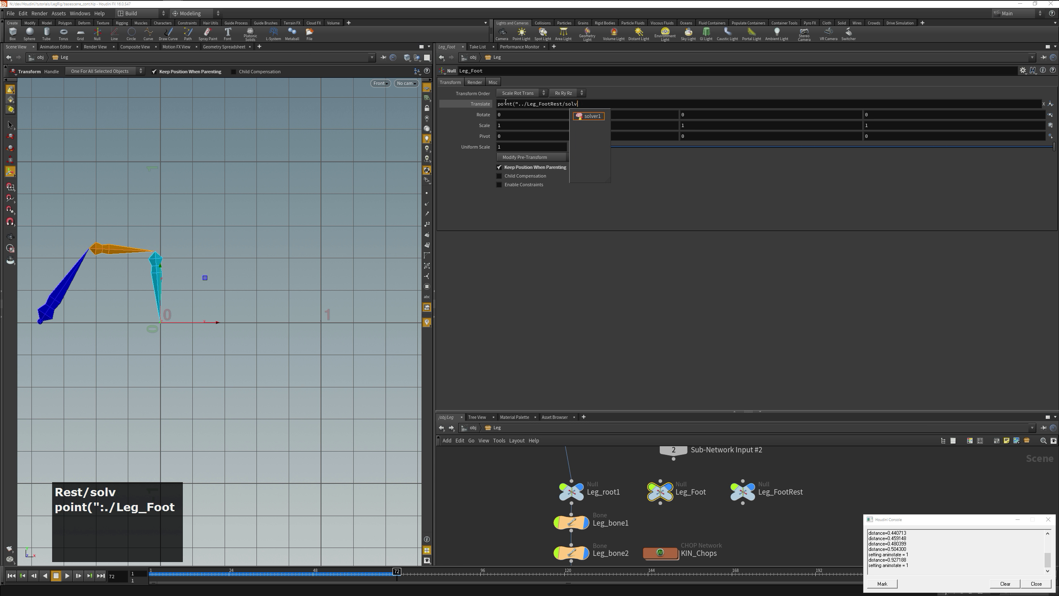
{"action": "type", "text": "er1/at"}
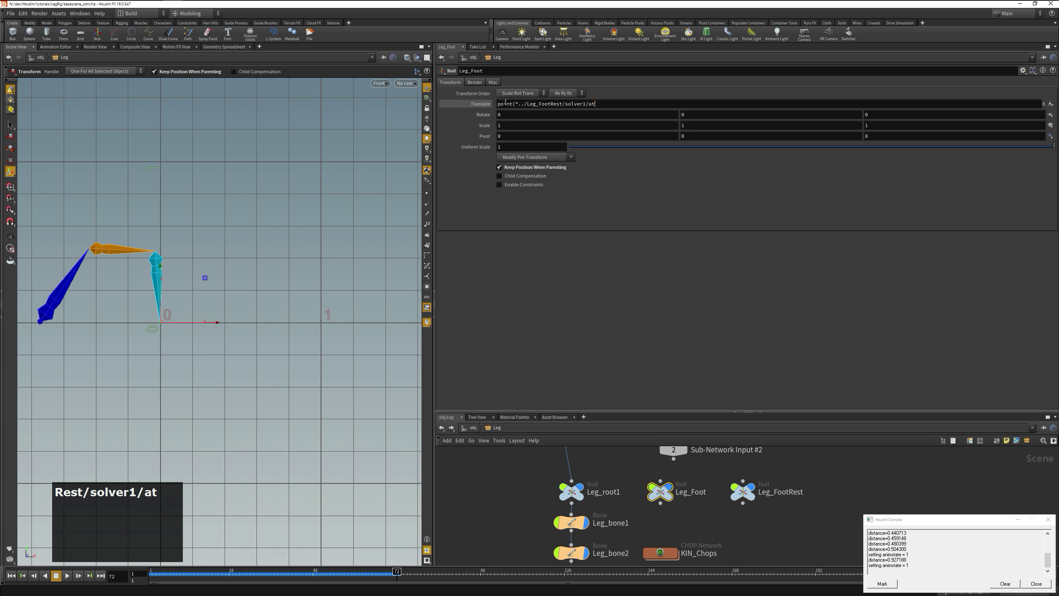
{"action": "key", "text": "BackSpace"}
{"action": "key", "text": "BackSpace"}
{"action": "key", "text": "BackSpace"}
{"action": "type", "text": "\",0"}
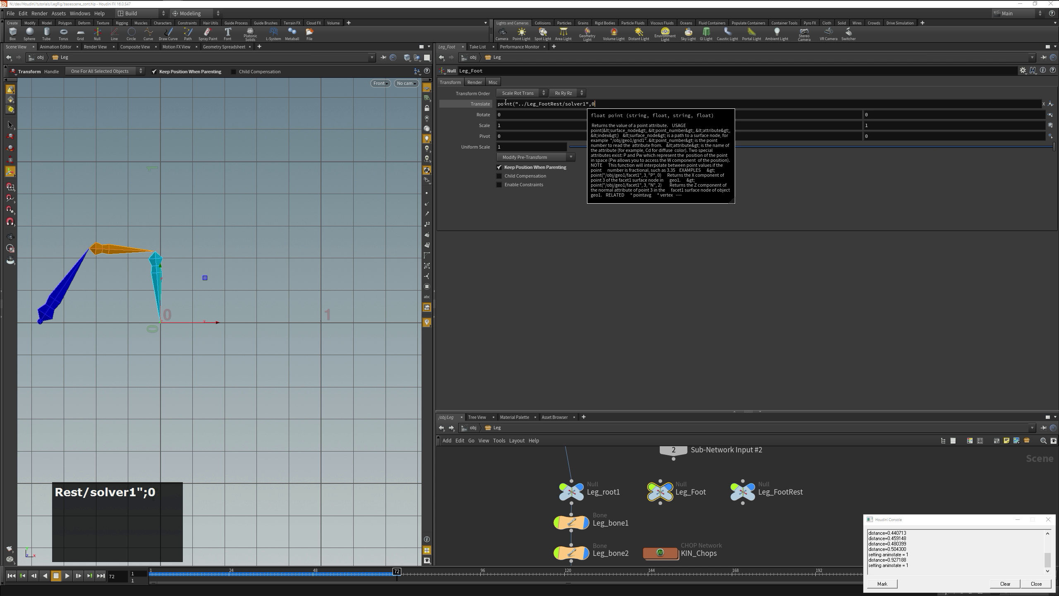
{"action": "type", "text": ",\"foot"}
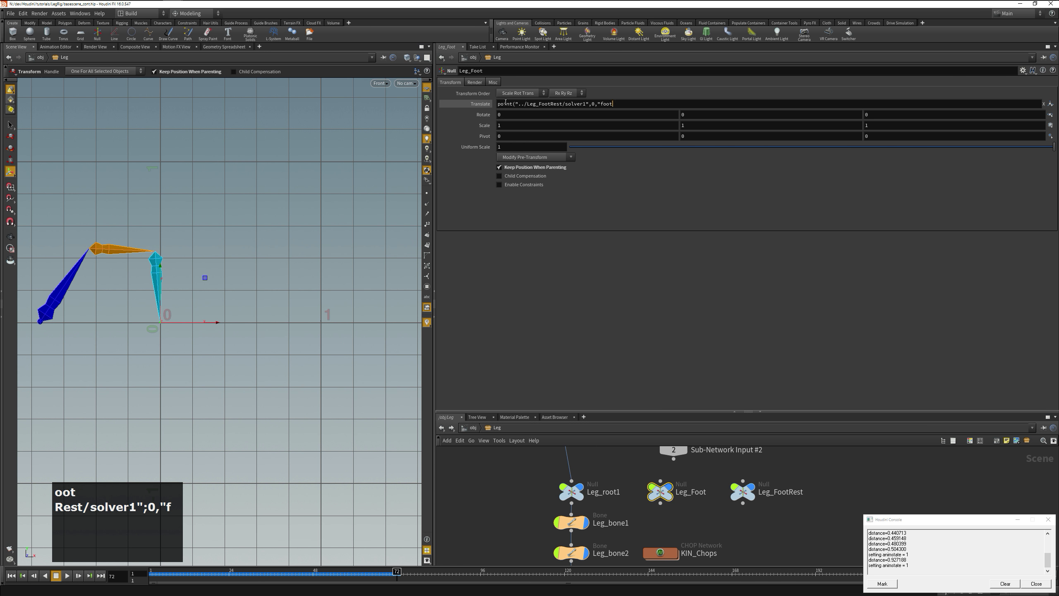
{"action": "type", "text": "position\","}
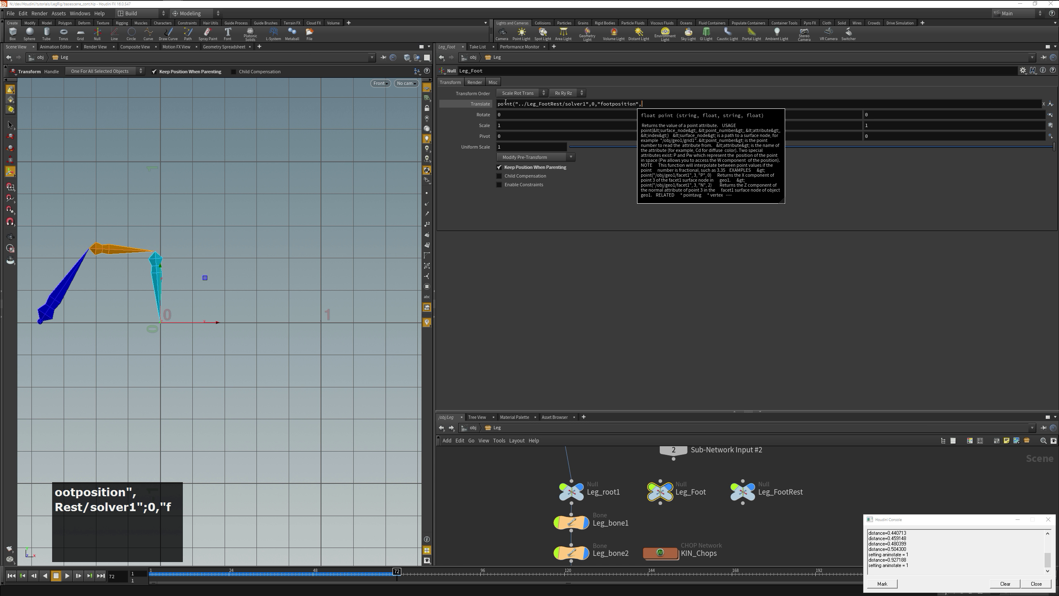
{"action": "type", "text": "0)"}
Copy the expression into Leg_Foot's Y and Z translation, changing the last argument to 1 and 2 respectively
{"action": "key", "text": "shift+Home"}
{"action": "key", "text": "ctrl+c"}
{"action": "key", "text": "Tab"}
{"action": "key", "text": "ctrl+v"}
{"action": "key", "text": "Left"}
{"action": "key", "text": "shift+Left"}
{"action": "type", "text": "1"}
{"action": "key", "text": "Tab"}
{"action": "key", "text": "ctrl+v"}
{"action": "key", "text": "Left"}
{"action": "key", "text": "shift+Left"}
{"action": "type", "text": "2"}
{"action": "key", "text": "Return"}
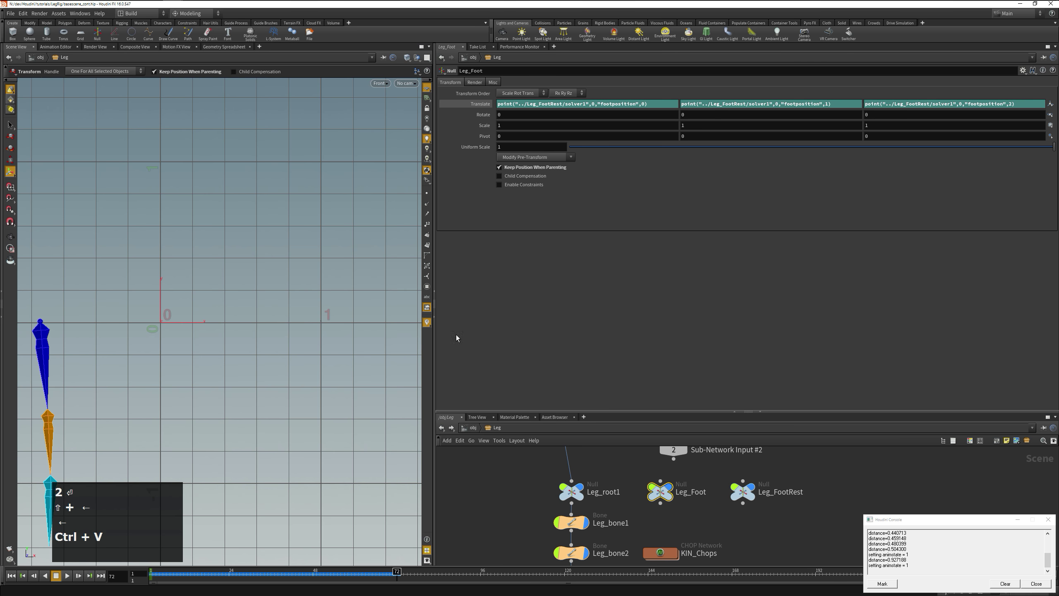
Play the animation, rewind it and step forward frame by frame to examine the leg's movement
{"action": "left_click", "coordinate": [66, 576]}
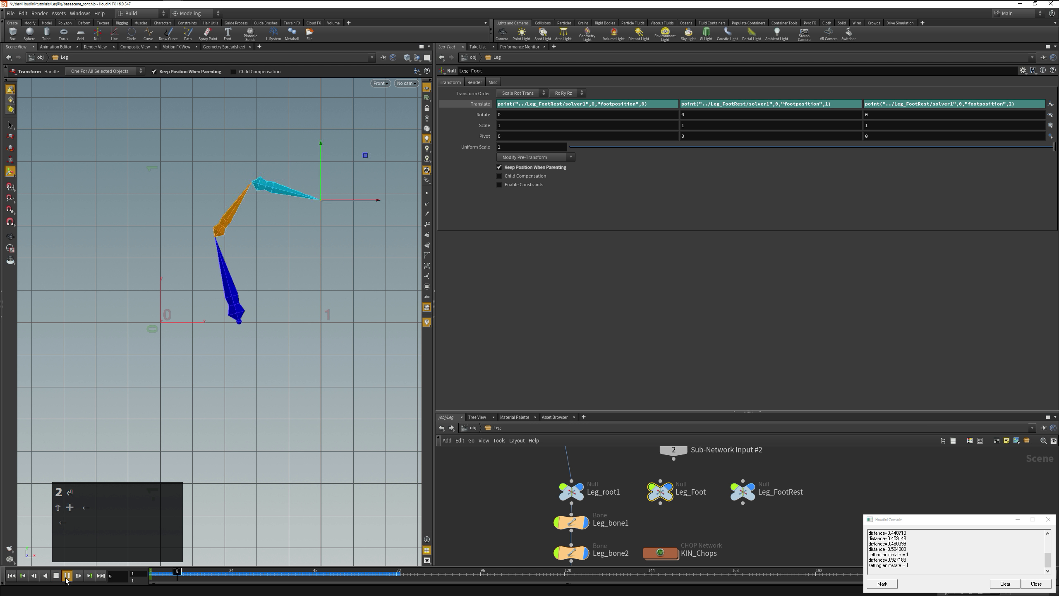
{"action": "left_click", "coordinate": [12, 576]}
{"action": "left_click", "coordinate": [78, 576]}
{"action": "left_click", "coordinate": [79, 576]}
{"action": "left_click", "coordinate": [78, 576]}
{"action": "left_click", "coordinate": [78, 576]}
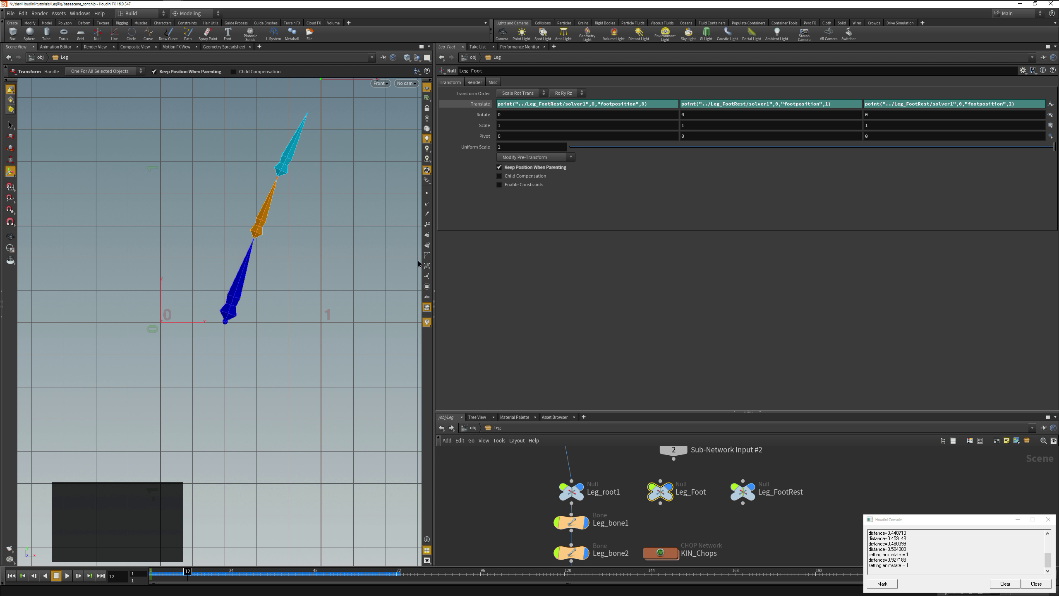
Open the wrangle inside Leg_FootRest's solver1 and remove normalize from the direction line, leaving direction=(restposition-footposition)/steps;
{"action": "double_click", "coordinate": [743, 492]}
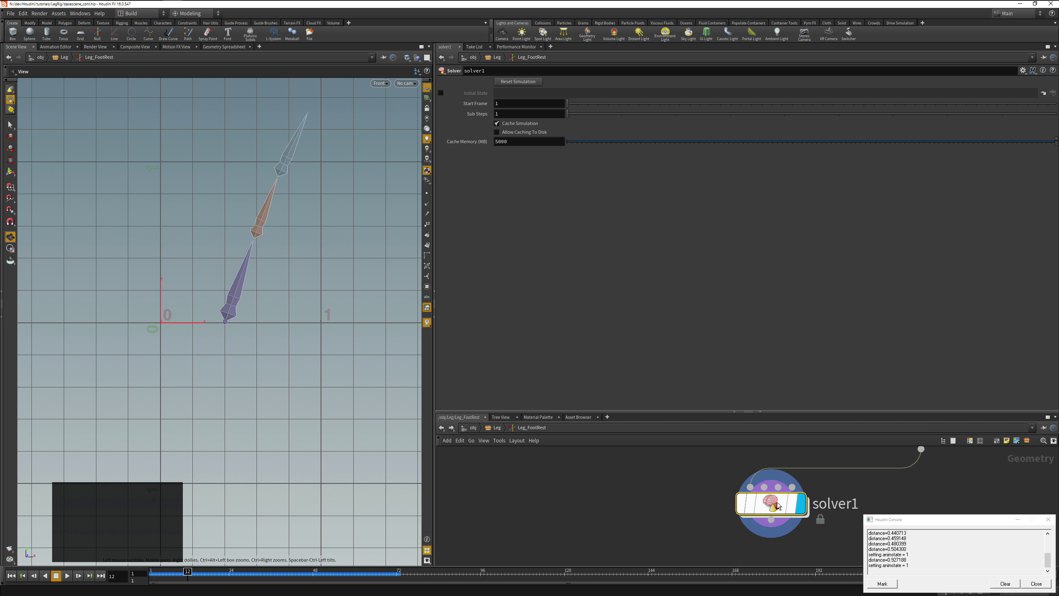
{"action": "double_click", "coordinate": [754, 503]}
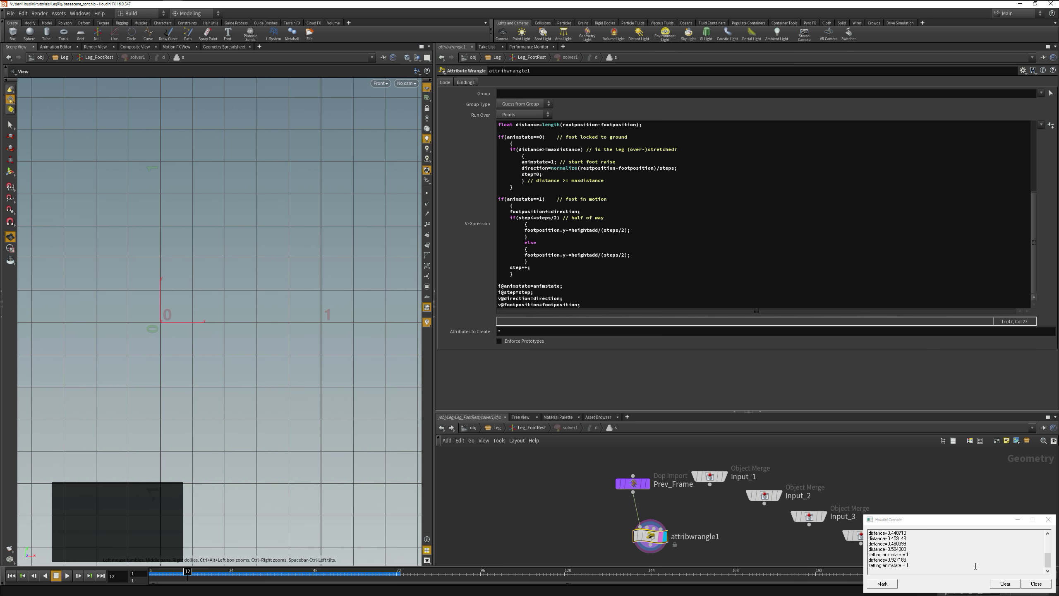
{"action": "left_click_drag", "start_coordinate": [970, 522], "coordinate": [865, 487]}
{"action": "left_click", "coordinate": [864, 211]}
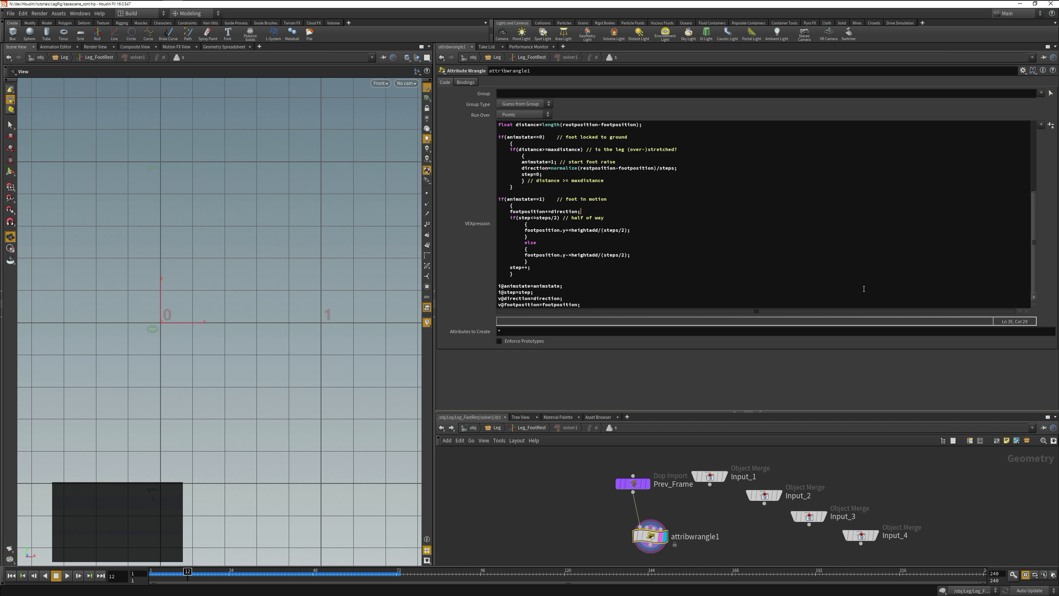
{"action": "key", "text": "Up"}
{"action": "key", "text": "Up"}
{"action": "key", "text": "Up"}
{"action": "key", "text": "Up"}
{"action": "key", "text": "ctrl+Right"}
{"action": "key", "text": "ctrl+Right"}
{"action": "key", "text": "Right"}
{"action": "key", "text": "Right"}
{"action": "key", "text": "Right"}
{"action": "key", "text": "Right"}
{"action": "key", "text": "Right"}
{"action": "key", "text": "Right"}
{"action": "key", "text": "Right"}
{"action": "key", "text": "Right"}
{"action": "key", "text": "Right"}
{"action": "key", "text": "Right"}
{"action": "key", "text": "Right"}
{"action": "key", "text": "Right"}
{"action": "key", "text": "Right"}
{"action": "key", "text": "Right"}
{"action": "key", "text": "Right"}
{"action": "key", "text": "Right"}
{"action": "key", "text": "Right"}
{"action": "key", "text": "Right"}
{"action": "key", "text": "Right"}
{"action": "key", "text": "Right"}
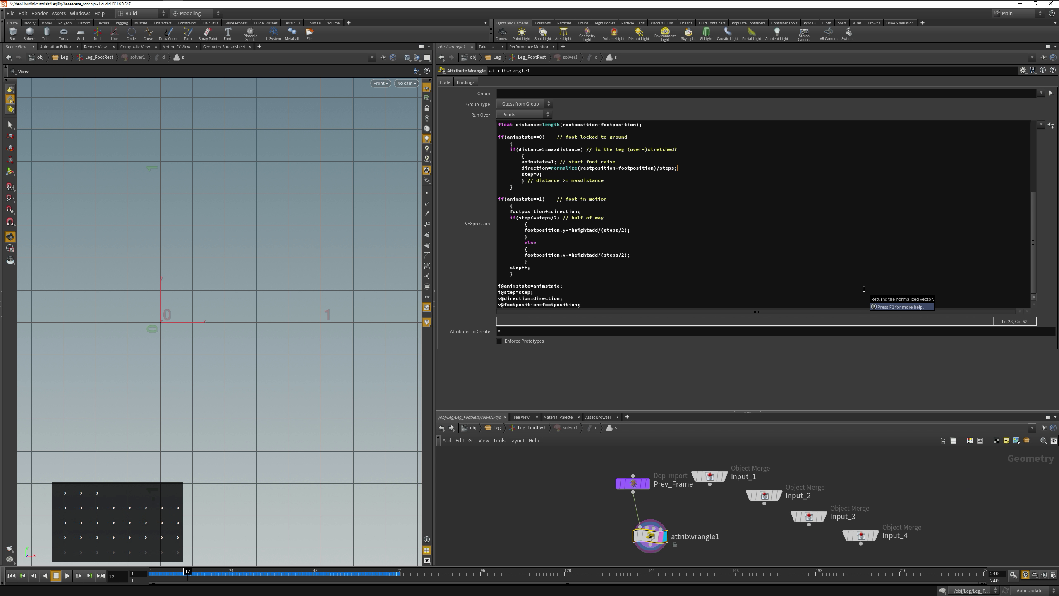
{"action": "key", "text": "Left"}
{"action": "key", "text": "Left"}
{"action": "key", "text": "Left"}
{"action": "key", "text": "Left"}
{"action": "key", "text": "Left"}
{"action": "key", "text": "Left"}
{"action": "key", "text": "Left"}
{"action": "key", "text": "Left"}
{"action": "key", "text": "Left"}
{"action": "key", "text": "Left"}
{"action": "key", "text": "Left"}
{"action": "key", "text": "Left"}
{"action": "key", "text": "Left"}
{"action": "key", "text": "Left"}
{"action": "key", "text": "Left"}
{"action": "key", "text": "Left"}
{"action": "key", "text": "Left"}
{"action": "key", "text": "shift+ctrl+Left"}
{"action": "key", "text": "Delete"}
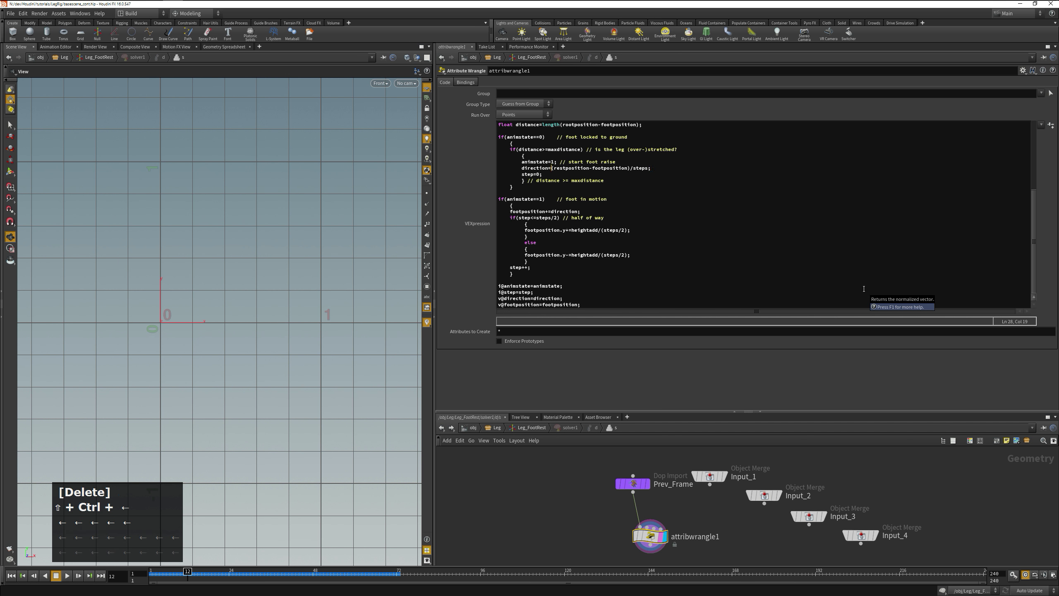
Append the comment // direction = step per frame to get from "foot here" to "foot should be there" to the direction line
{"action": "type", "text": "// direction = "}
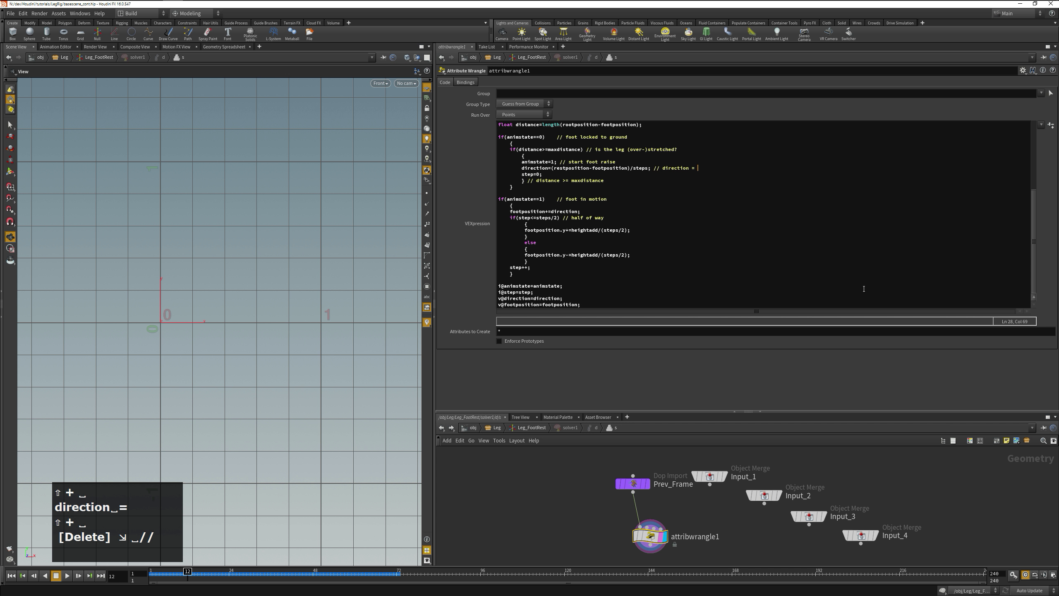
{"action": "type", "text": "step per frame to get from \"foot here\" to \"f"}
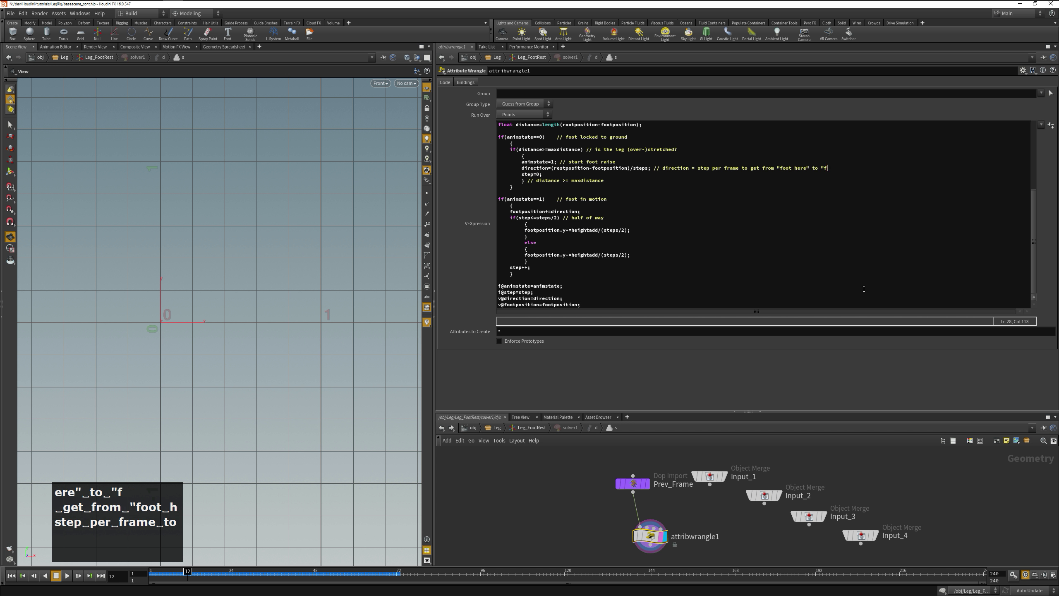
{"action": "type", "text": "oot should be there\""}
{"action": "key", "text": "Down"}
{"action": "key", "text": "Down"}
{"action": "key", "text": "Down"}
{"action": "key", "text": "Down"}
{"action": "key", "text": "Down"}
{"action": "key", "text": "Up"}
{"action": "key", "text": "Up"}
{"action": "key", "text": "Up"}
{"action": "key", "text": "Up"}
{"action": "key", "text": "Down"}
{"action": "key", "text": "Down"}
{"action": "key", "text": "Down"}
{"action": "key", "text": "Down"}
{"action": "key", "text": "Down"}
{"action": "key", "text": "Down"}
{"action": "key", "text": "Down"}
{"action": "key", "text": "Down"}
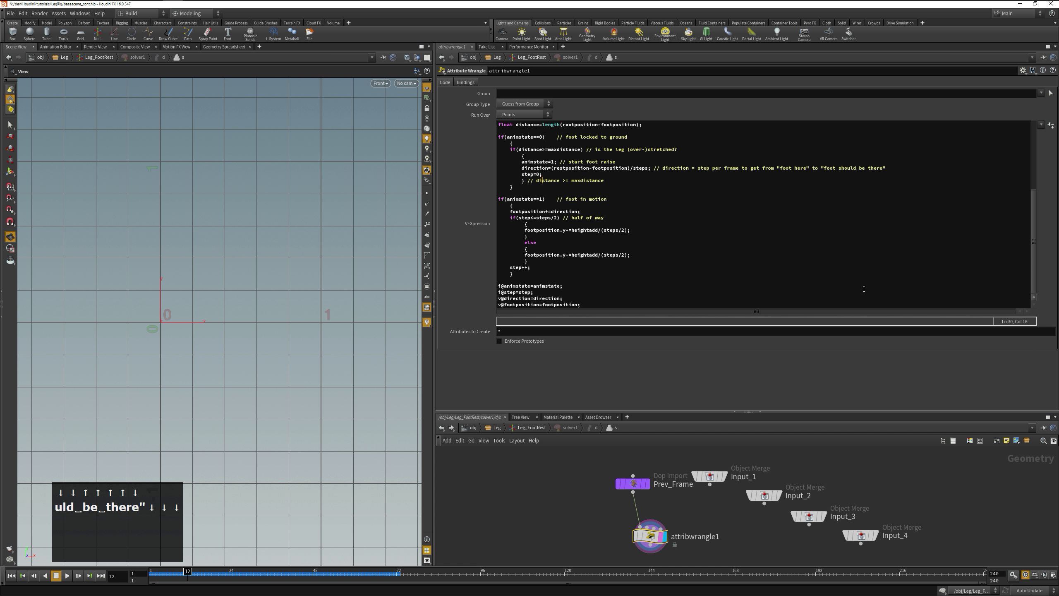
{"action": "key", "text": "Down"}
{"action": "key", "text": "Down"}
{"action": "key", "text": "Down"}
{"action": "key", "text": "Down"}
{"action": "key", "text": "Down"}
{"action": "key", "text": "Down"}
{"action": "key", "text": "Down"}
{"action": "key", "text": "Down"}
Go up to solver1, rewind and step through the frames twice to examine how the leg lifts and lowers
{"action": "left_click", "coordinate": [536, 513]}
{"action": "key", "text": "u"}
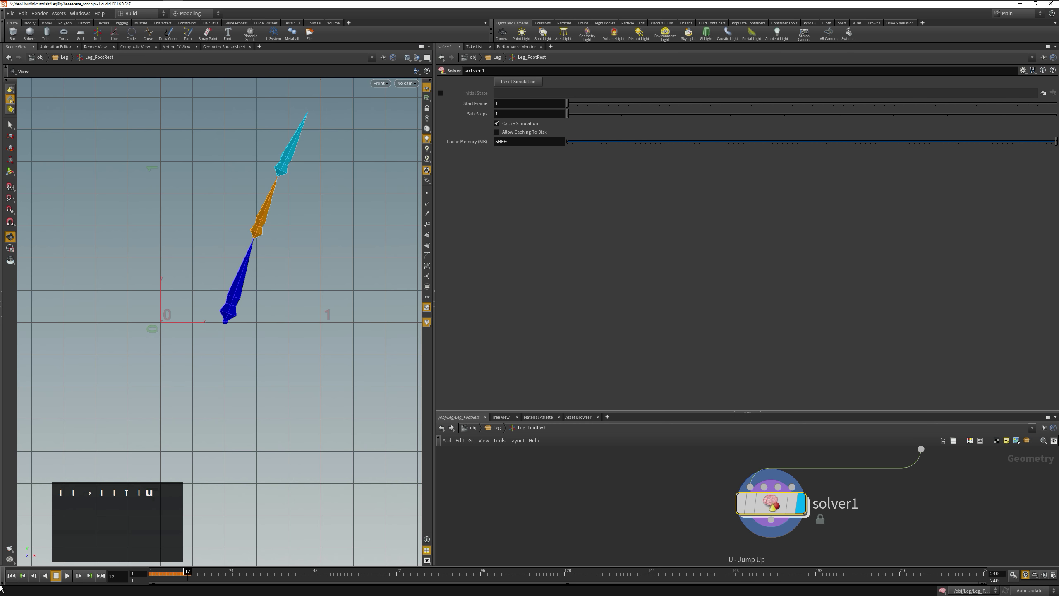
{"action": "left_click", "coordinate": [11, 575]}
{"action": "left_click", "coordinate": [78, 576]}
{"action": "left_click", "coordinate": [78, 576]}
{"action": "left_click", "coordinate": [78, 576]}
{"action": "left_click", "coordinate": [78, 576]}
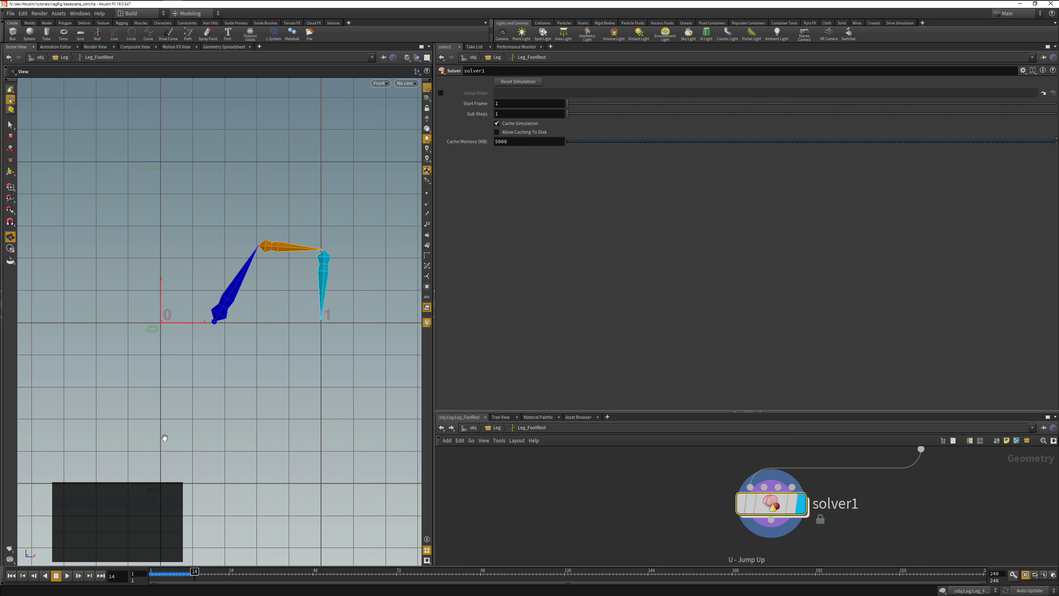
{"action": "left_click", "coordinate": [12, 575]}
{"action": "left_click", "coordinate": [79, 576]}
{"action": "left_click", "coordinate": [78, 576]}
{"action": "left_click", "coordinate": [78, 576]}
{"action": "left_click", "coordinate": [78, 576]}
{"action": "left_click", "coordinate": [78, 576]}
{"action": "left_click", "coordinate": [78, 576]}
{"action": "left_click", "coordinate": [79, 576]}
{"action": "left_click", "coordinate": [78, 576]}
{"action": "left_click", "coordinate": [79, 576]}
{"action": "left_click", "coordinate": [79, 576]}
{"action": "left_click", "coordinate": [79, 576]}
{"action": "left_click", "coordinate": [79, 576]}
{"action": "left_click", "coordinate": [79, 576]}
{"action": "left_click", "coordinate": [79, 576]}
{"action": "left_click", "coordinate": [78, 577]}
{"action": "left_click", "coordinate": [79, 576]}
{"action": "left_click", "coordinate": [79, 576]}
{"action": "left_click", "coordinate": [79, 576]}
{"action": "left_click", "coordinate": [79, 576]}
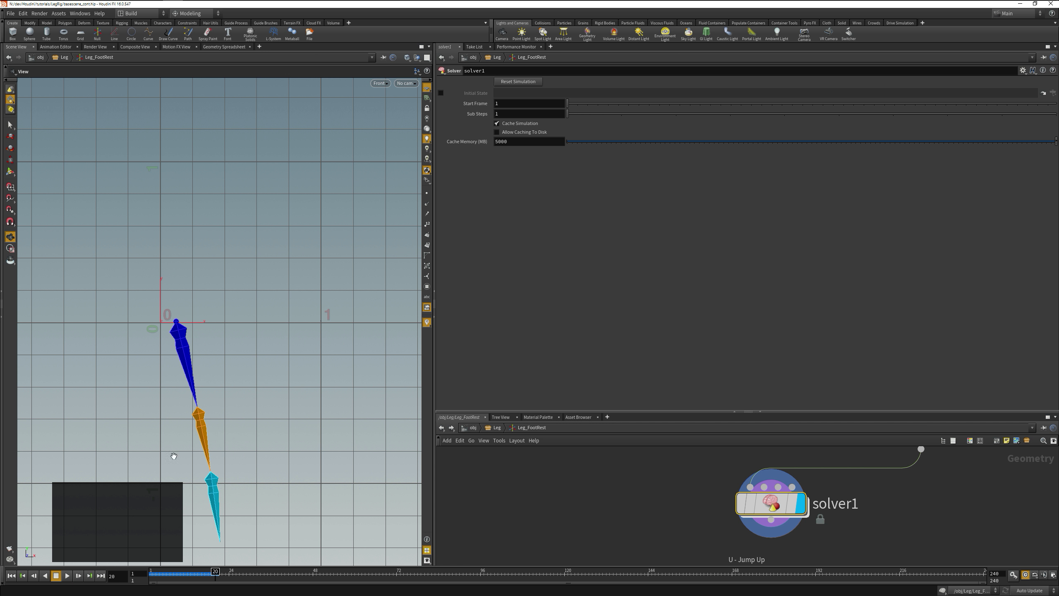
Rewind the timeline and reopen the solver's wrangle at the foot-in-motion code
{"action": "left_click", "coordinate": [14, 576]}
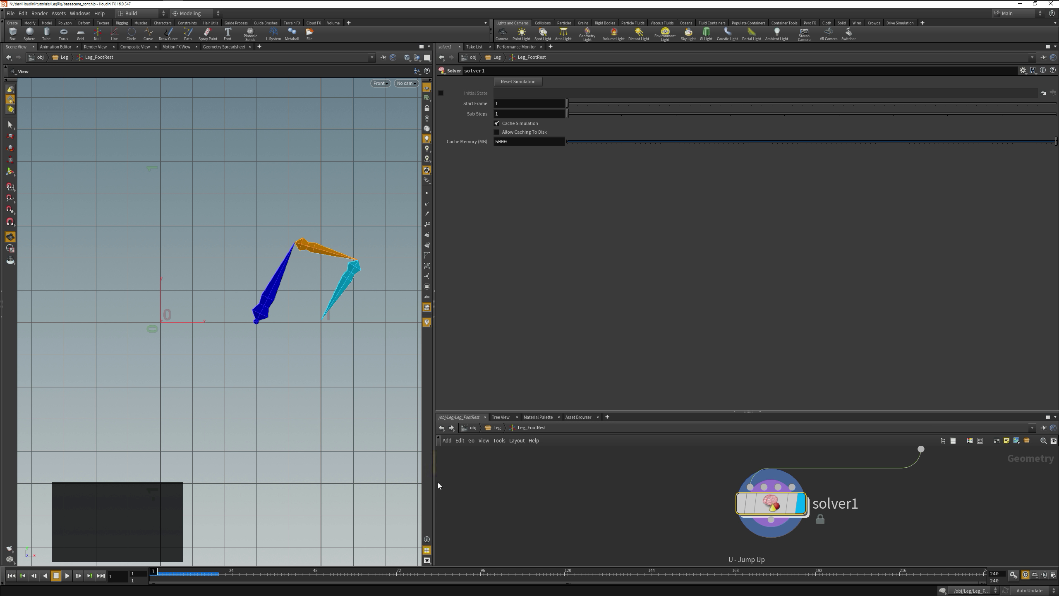
{"action": "double_click", "coordinate": [770, 505]}
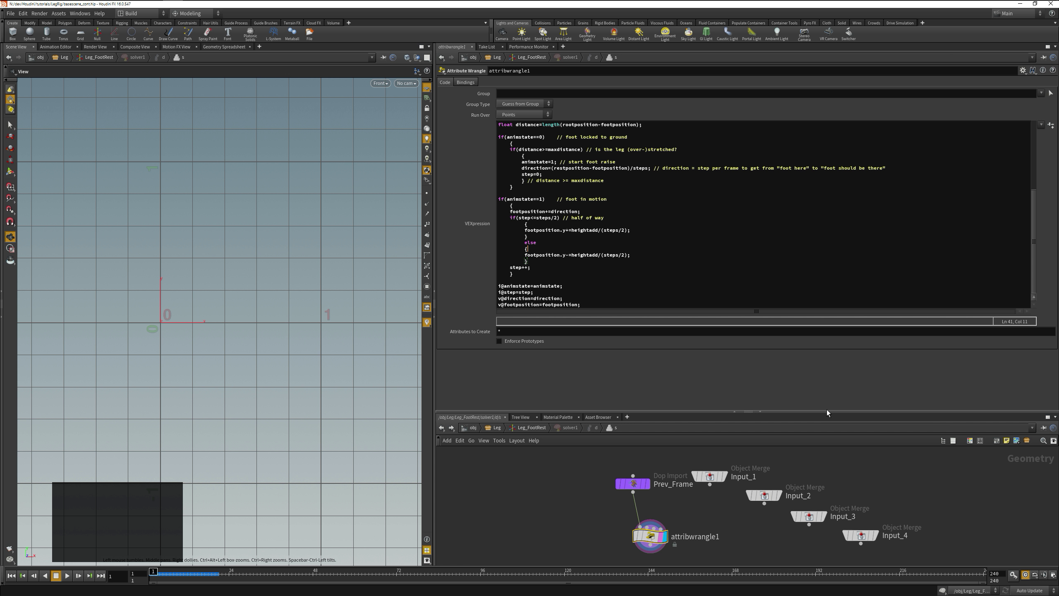
{"action": "key", "text": "Down"}
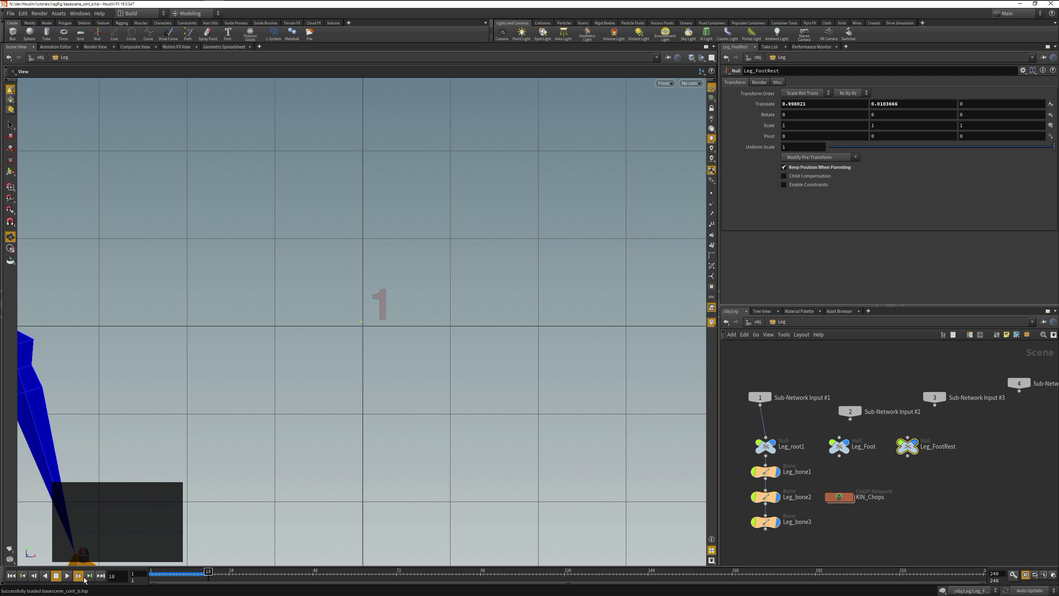
Rewind the timeline, go up to the obj level and set the Leg subnetwork's Height_Addition to 0.3
{"action": "left_click", "coordinate": [84, 577]}
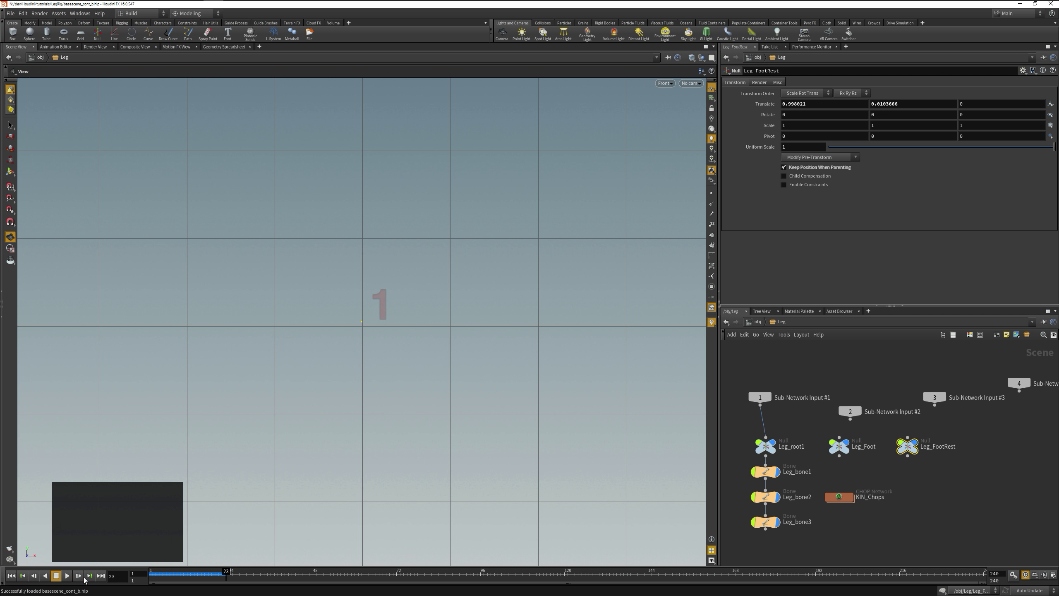
{"action": "left_click", "coordinate": [12, 577]}
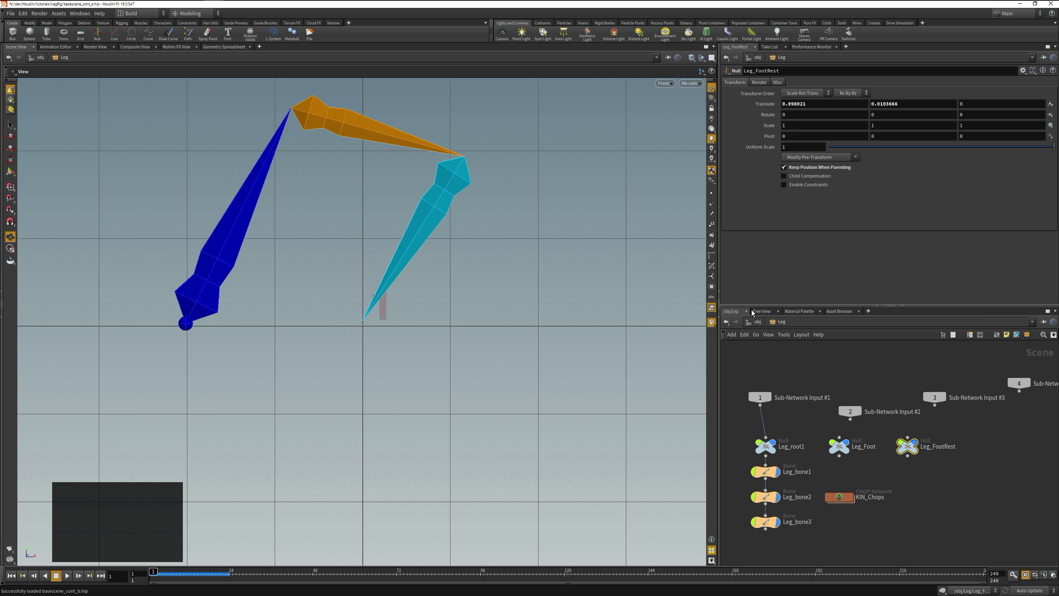
{"action": "left_click", "coordinate": [835, 348]}
{"action": "key", "text": "u"}
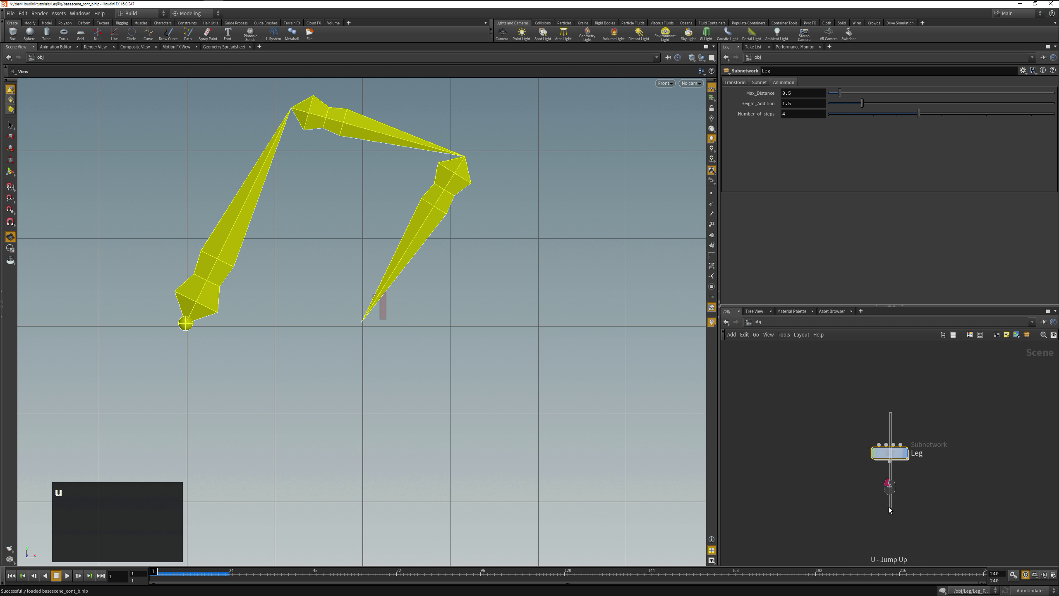
{"action": "left_click", "coordinate": [795, 104]}
{"action": "left_click", "coordinate": [751, 107]}
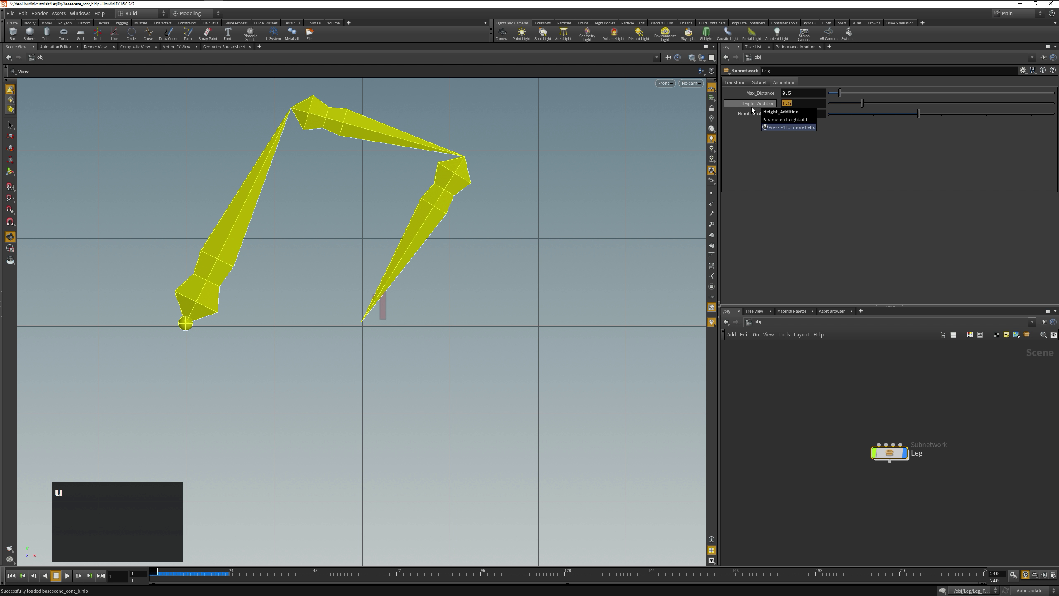
{"action": "type", "text": "0.3"}
Step through the frames to examine the leg's reduced lift, and rewind to the start
{"action": "scroll", "coordinate": [407, 279], "scroll_direction": "down", "scroll_amount": 5}
{"action": "left_click", "coordinate": [78, 576]}
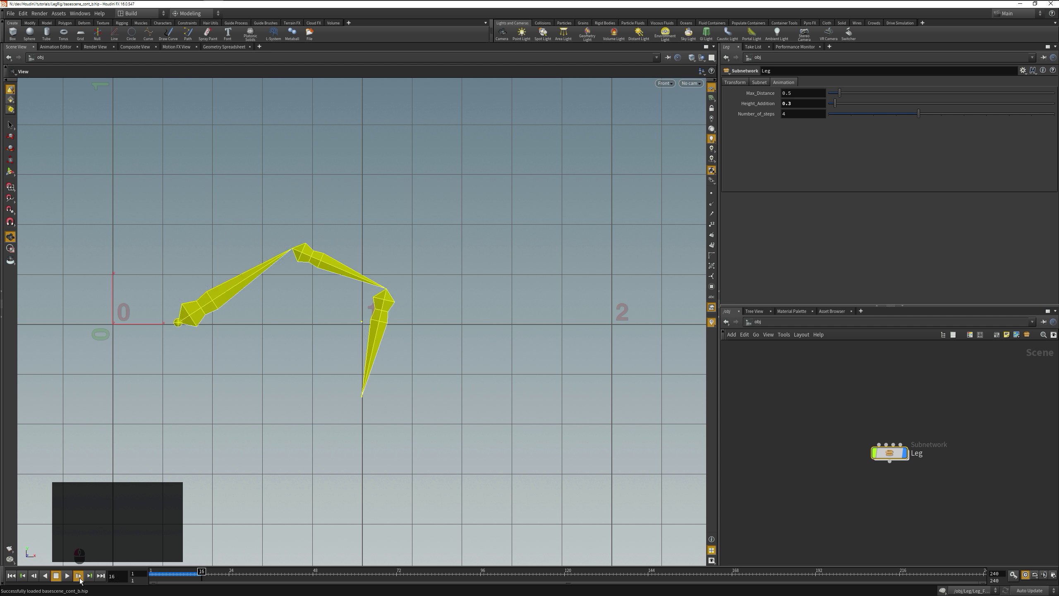
{"action": "left_click", "coordinate": [78, 576]}
{"action": "key", "text": "ctrl+Up"}
Reopen the solver's wrangle and add the condition if(footposition.y<=0.0) after step++ in the foot-in-motion block
{"action": "double_click", "coordinate": [893, 453]}
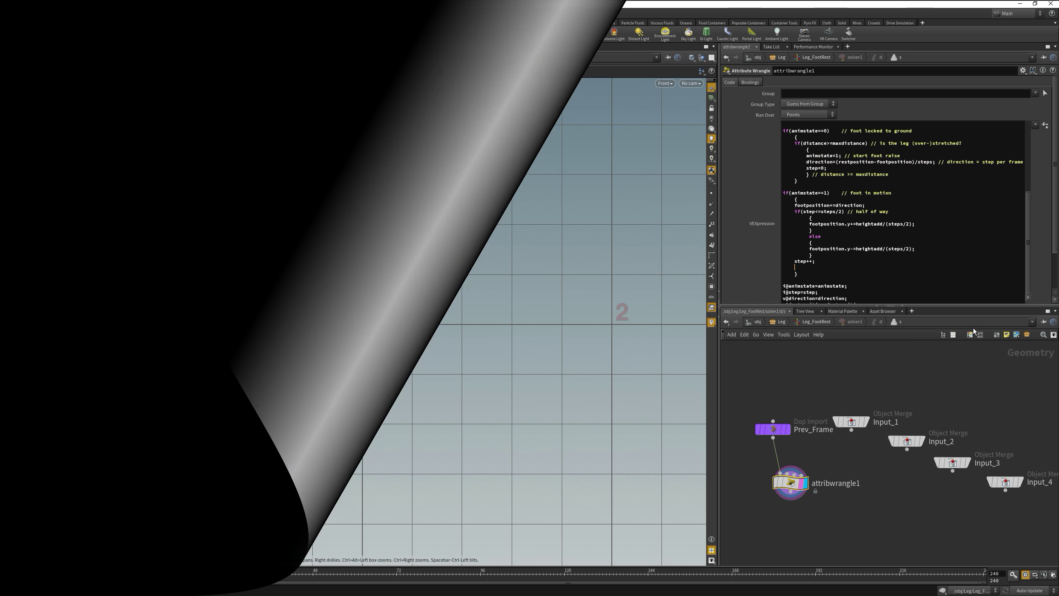
{"action": "key", "text": "Down"}
{"action": "key", "text": "Down"}
{"action": "type", "text": "if(footposition.<"}
{"action": "key", "text": "BackSpace"}
{"action": "type", "text": "y<=0.0)"}
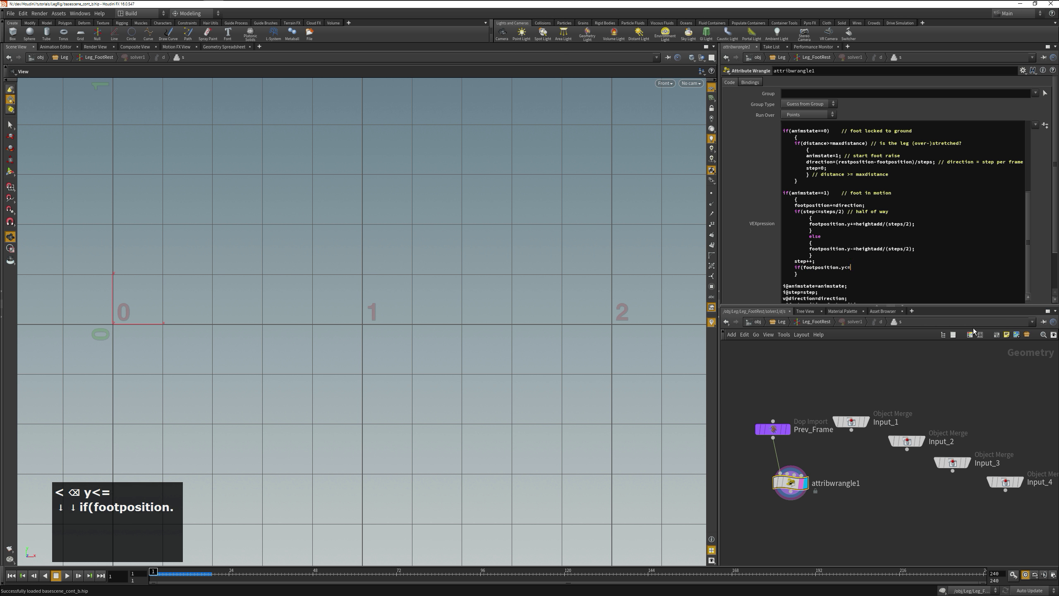
Give the condition a block setting footposition.y=0; and animstate=0; with the comment "touch down, get to rest!"
{"action": "key", "text": "Return"}
{"action": "type", "text": "{"}
{"action": "key", "text": "Return"}
{"action": "type", "text": "}"}
{"action": "key", "text": "Up"}
{"action": "key", "text": "Return"}
{"action": "type", "text": "footposition.y=0;"}
{"action": "key", "text": "Return"}
{"action": "type", "text": "animstate=0; // touch down, "}
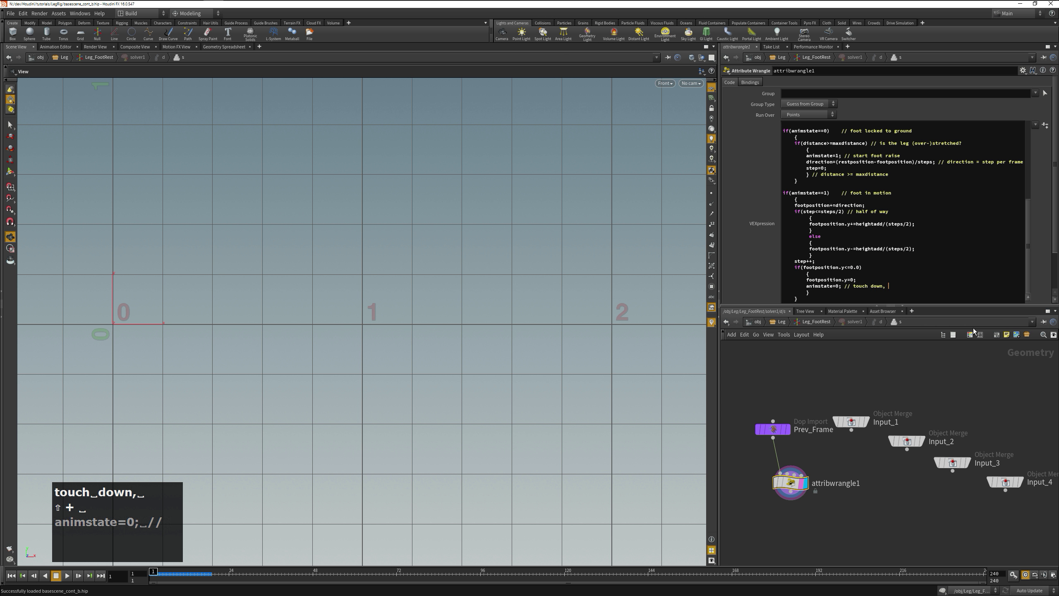
{"action": "type", "text": "get to rest!"}
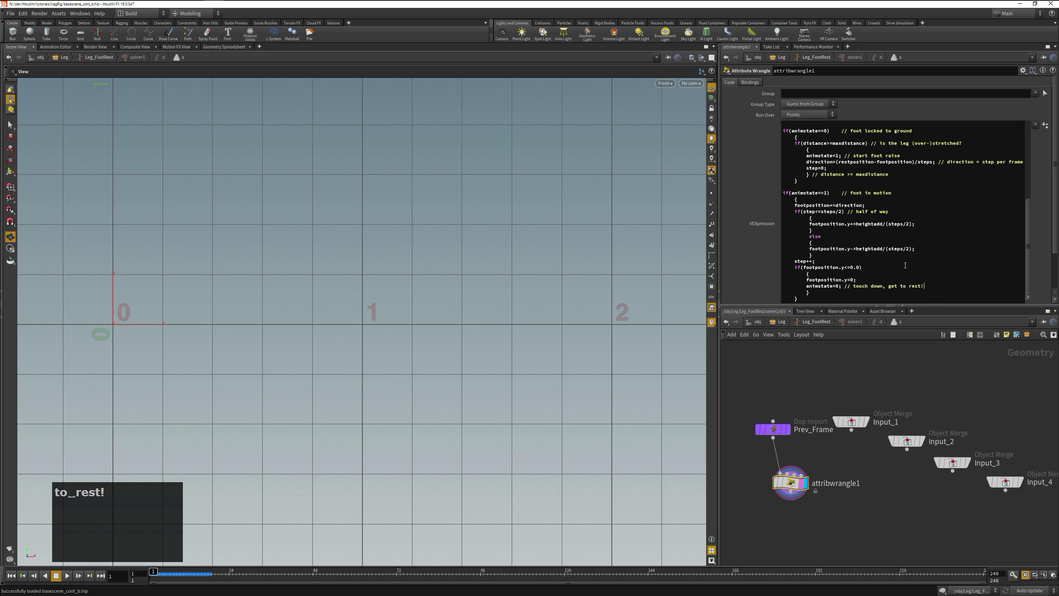
Go up to solver1, step through the frames to examine how the foot touches down, and rewind
{"action": "type", "text": "u"}
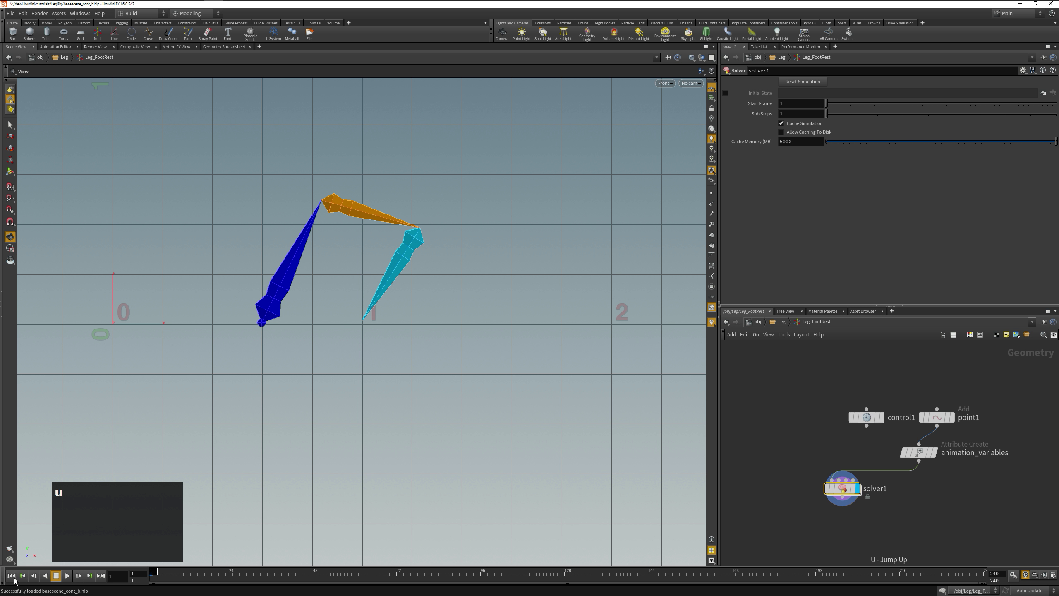
{"action": "left_click", "coordinate": [79, 576]}
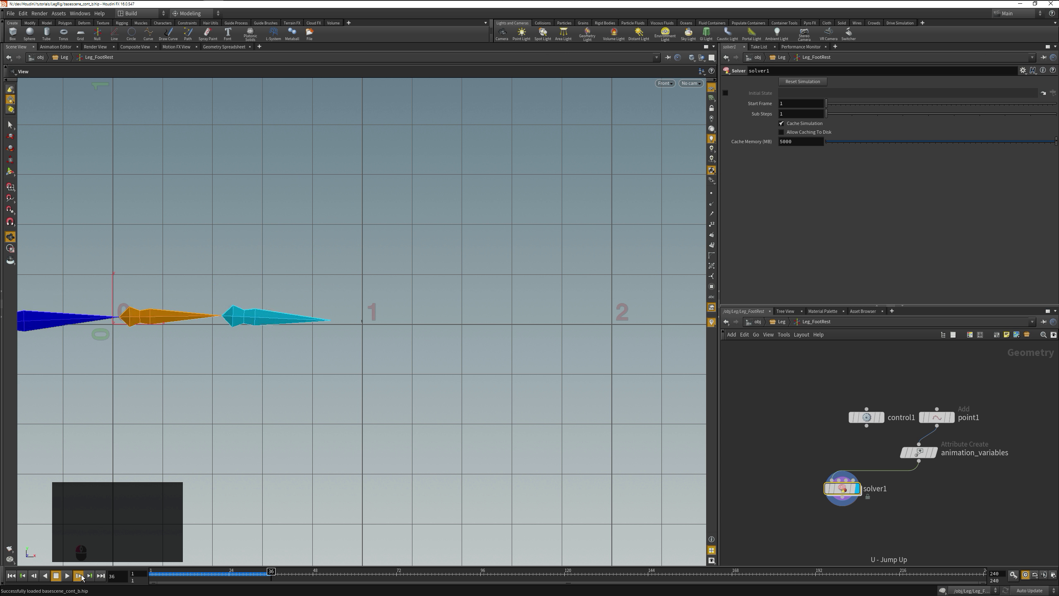
{"action": "left_click", "coordinate": [11, 576]}
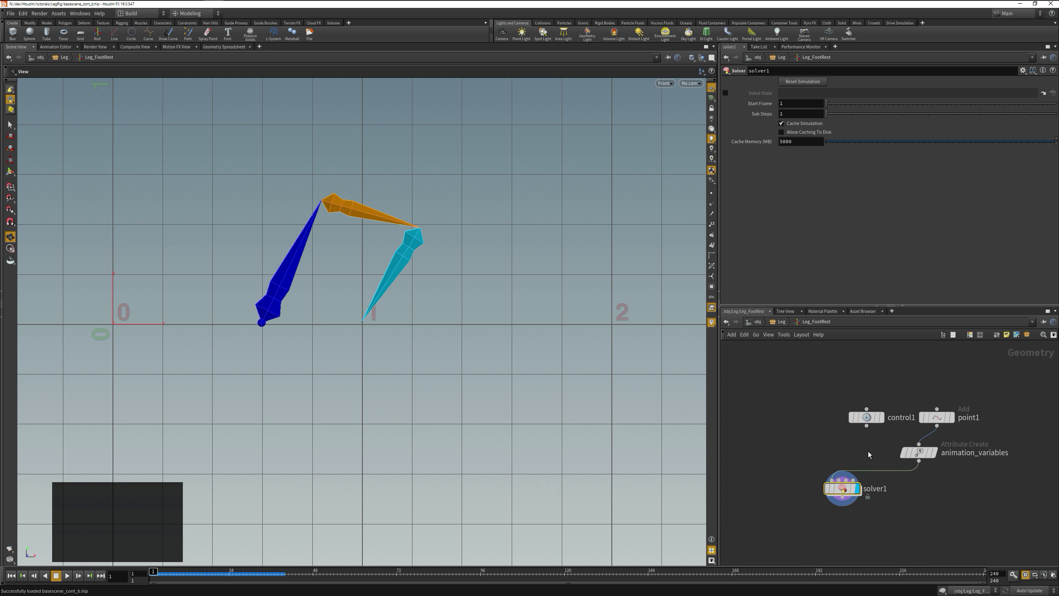
In the Leg network, parent Leg_FootRest to Leg_root1 and step through the frames to check the rest position
{"action": "key", "text": "u"}
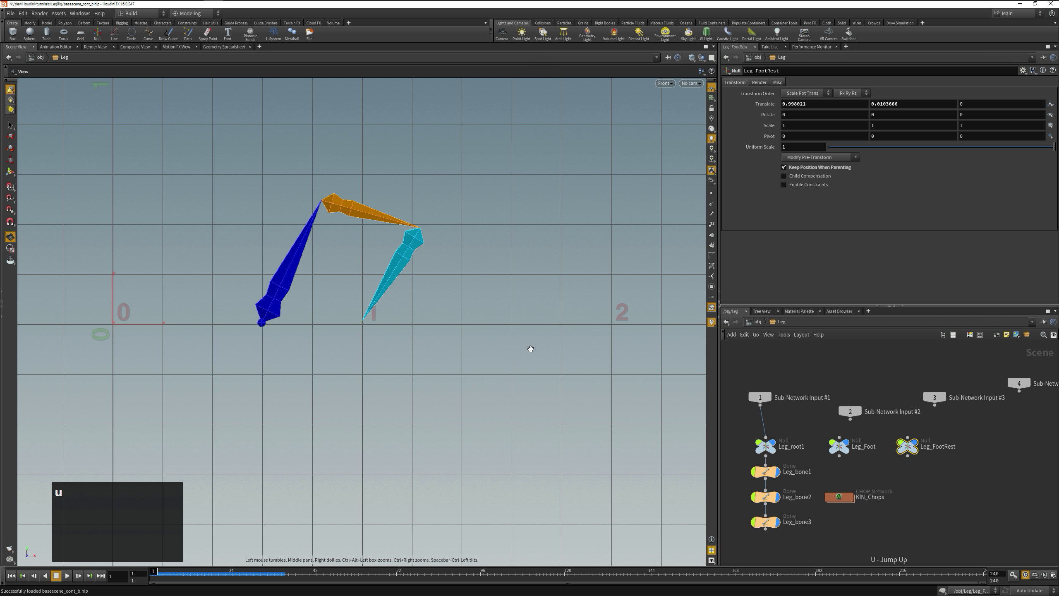
{"action": "mouse_move", "coordinate": [911, 443]}
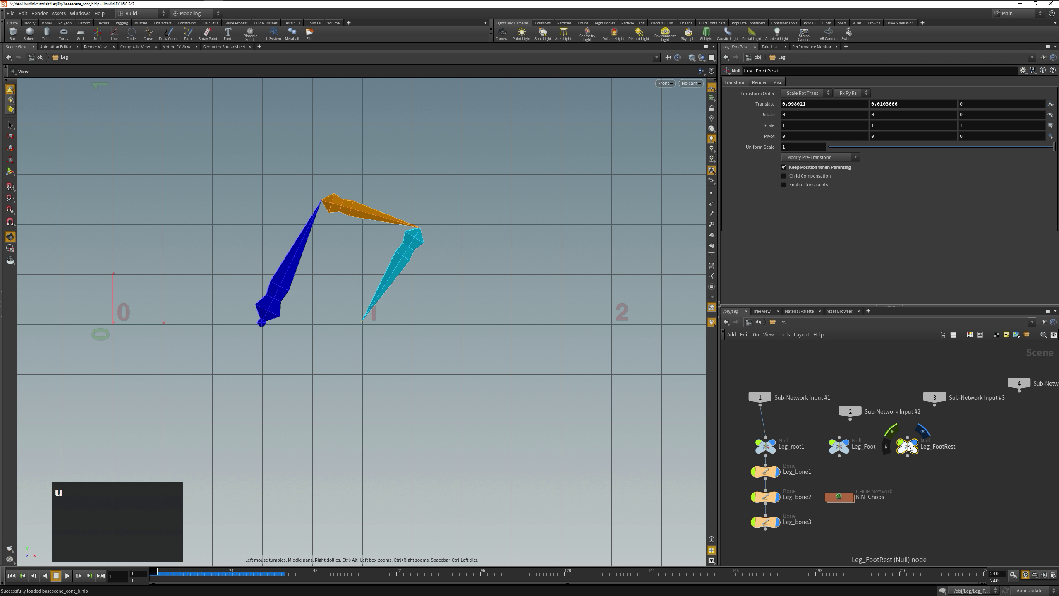
{"action": "left_click", "coordinate": [766, 445]}
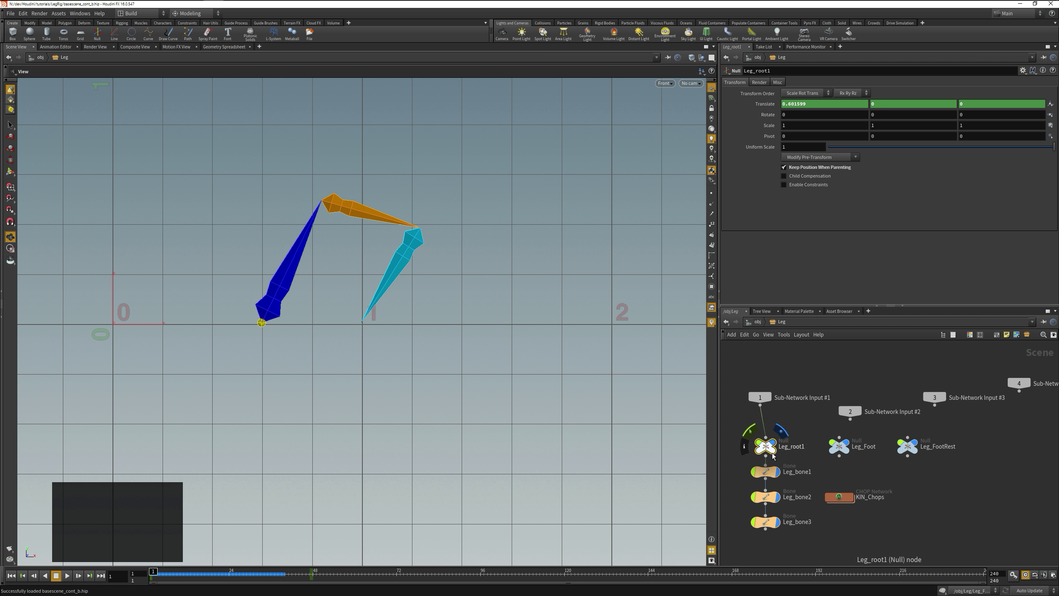
{"action": "left_click", "coordinate": [770, 460]}
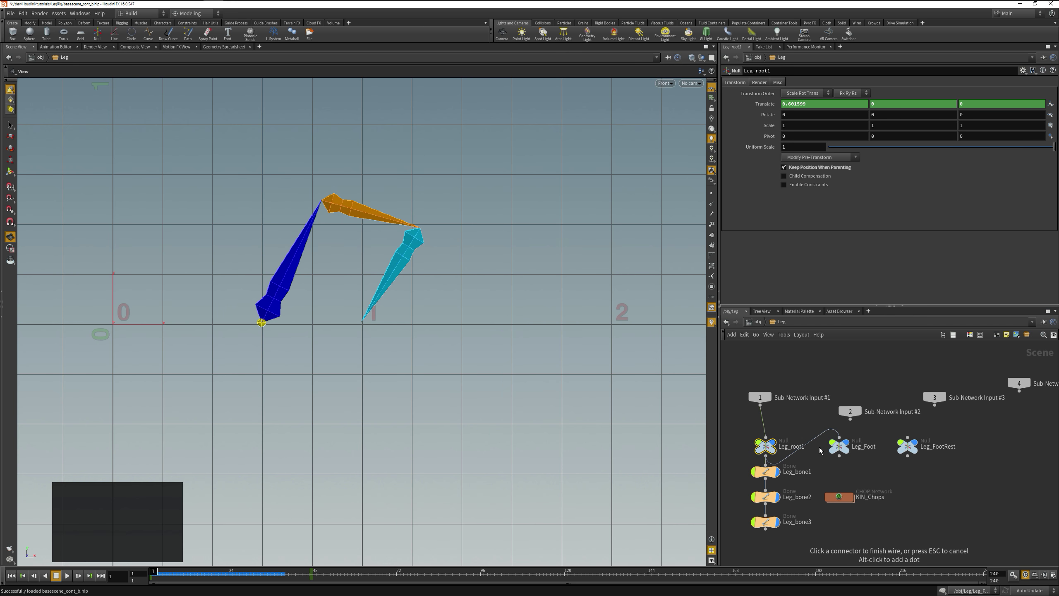
{"action": "left_click", "coordinate": [907, 438]}
{"action": "mouse_move", "coordinate": [908, 448]}
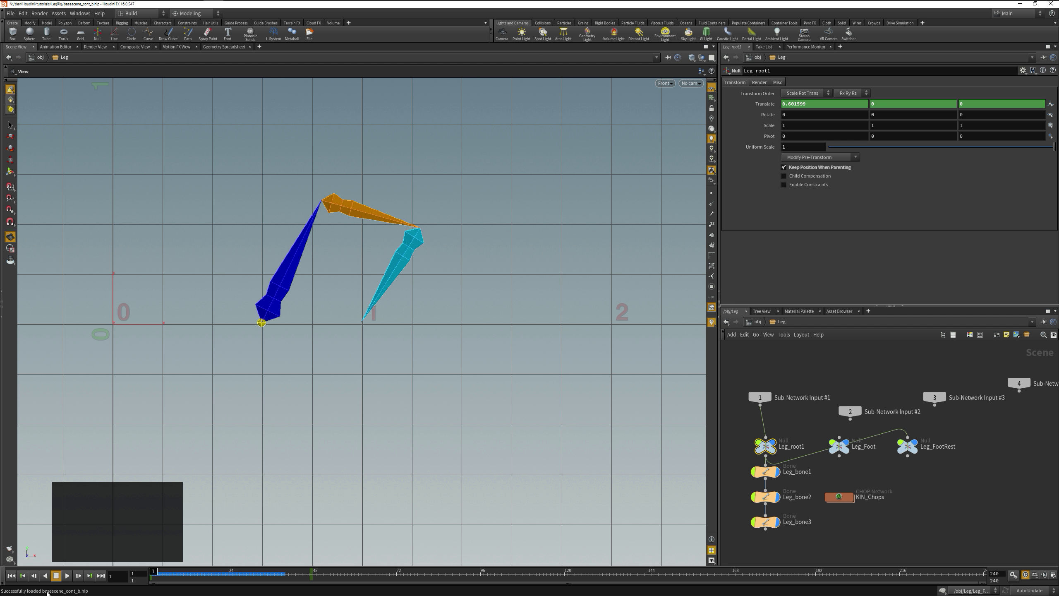
{"action": "left_click", "coordinate": [79, 577]}
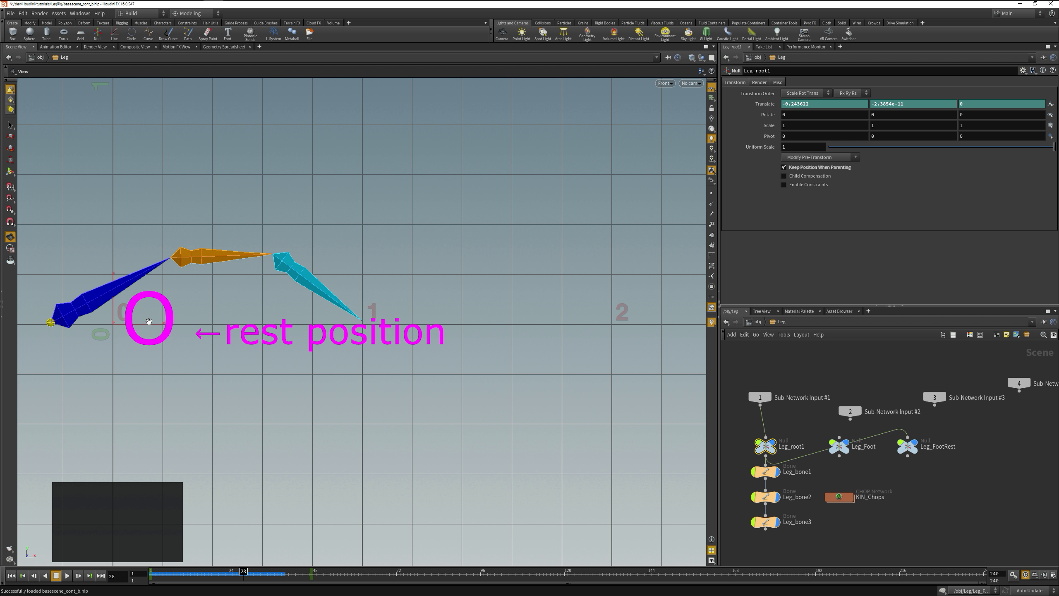
Inside Leg_FootRest's solver, wire Input_1 into attribwrangle1's second input and set its Transform to Into This Object
{"action": "double_click", "coordinate": [909, 443]}
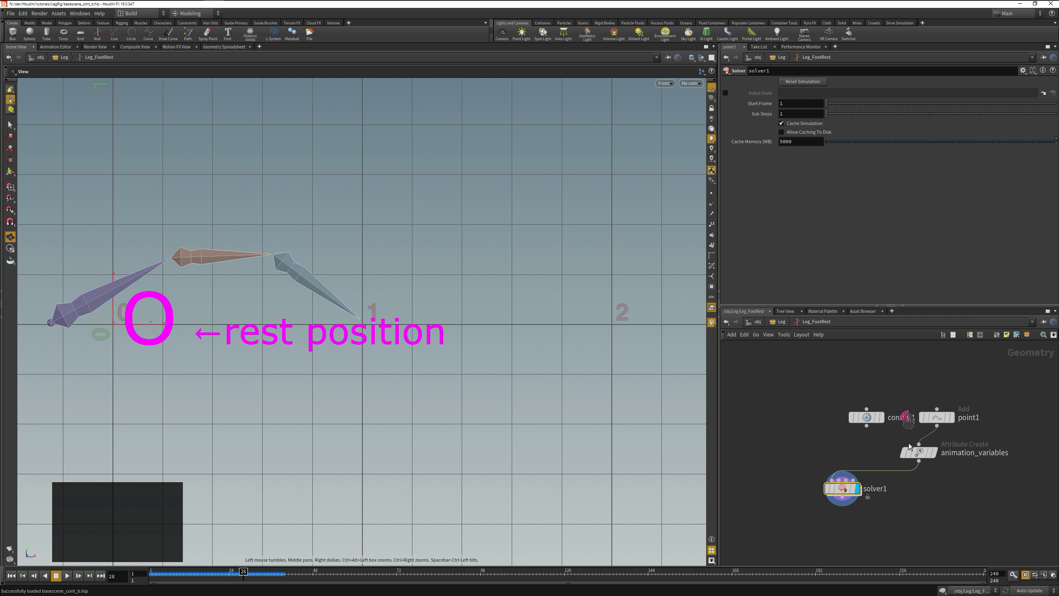
{"action": "double_click", "coordinate": [843, 487]}
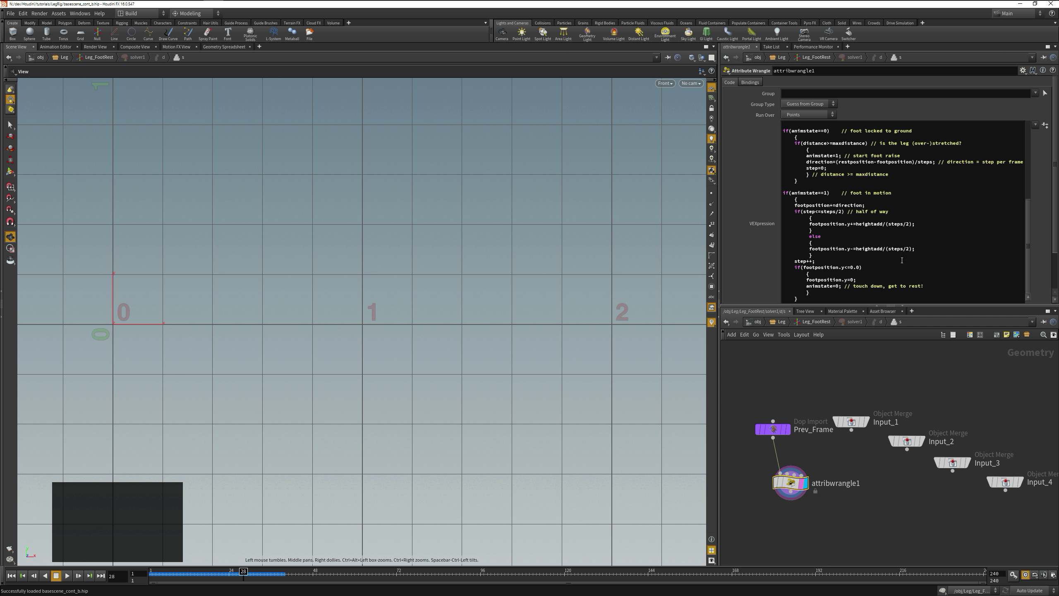
{"action": "key", "text": "ctrl+Home"}
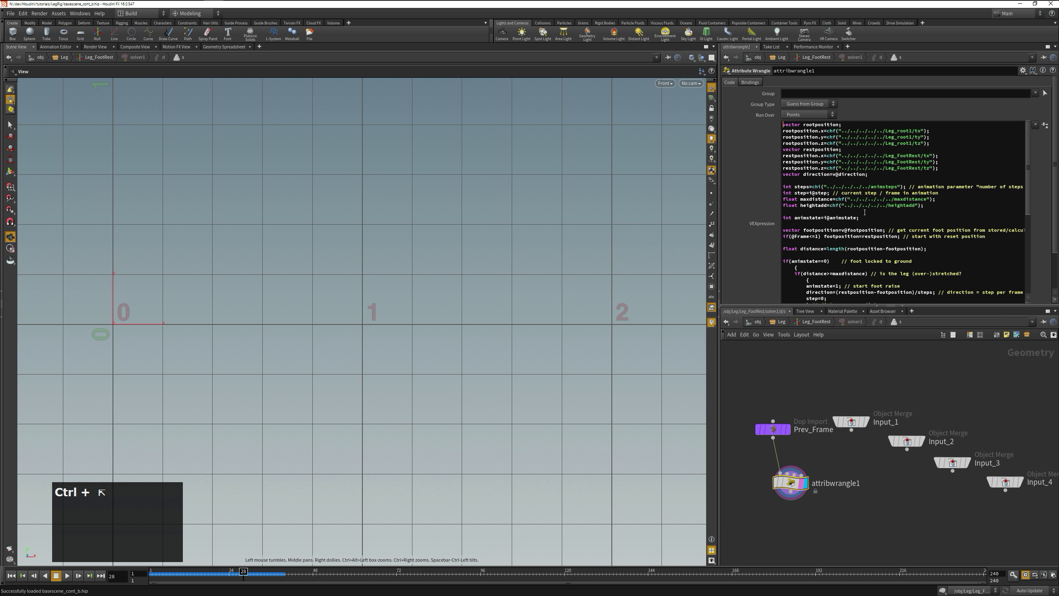
{"action": "mouse_move", "coordinate": [852, 423]}
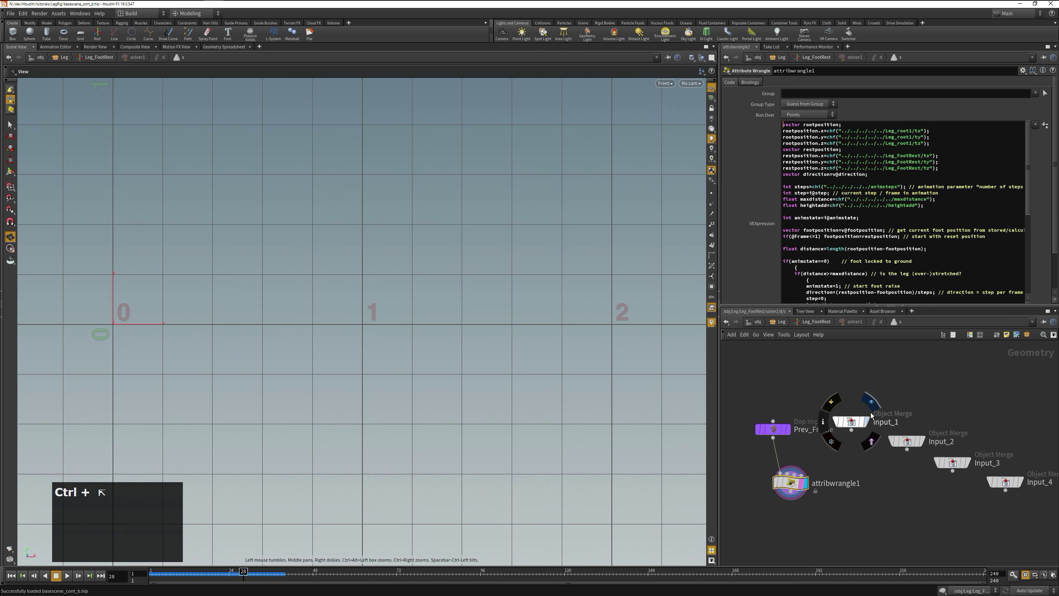
{"action": "left_click", "coordinate": [851, 421]}
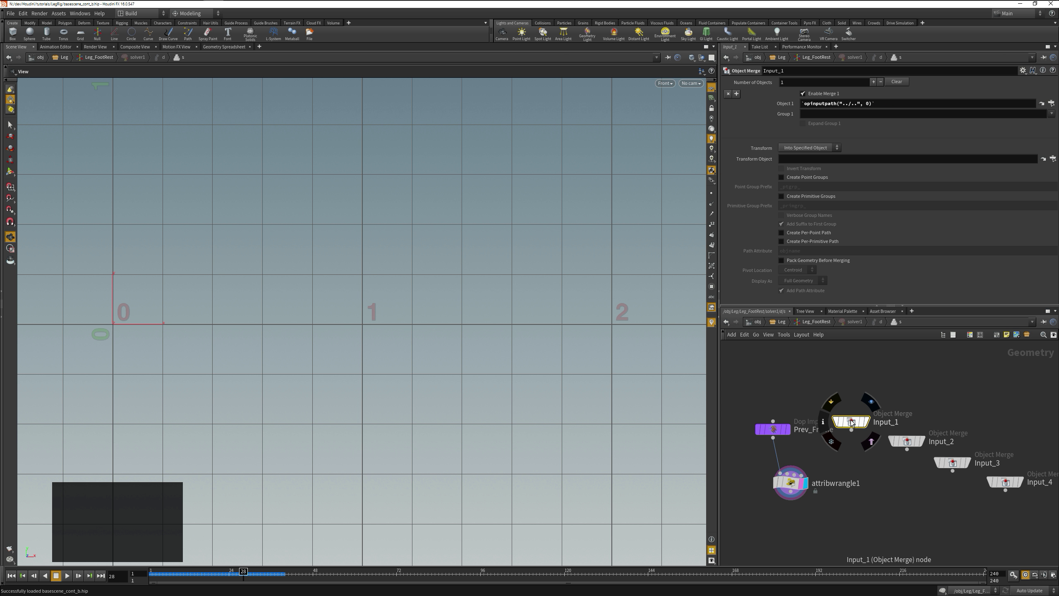
{"action": "key", "text": "u"}
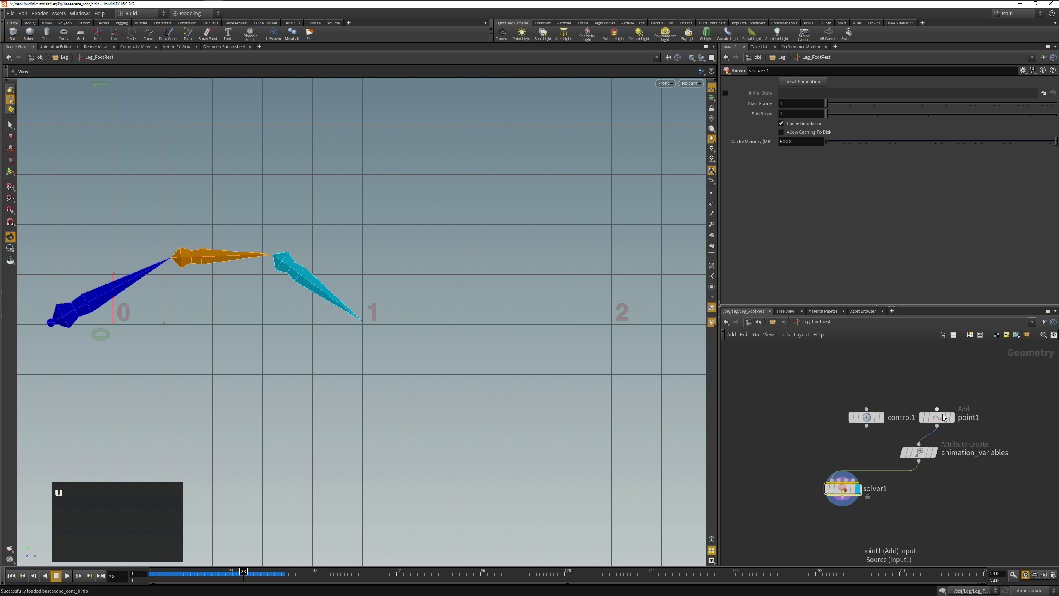
{"action": "double_click", "coordinate": [840, 496]}
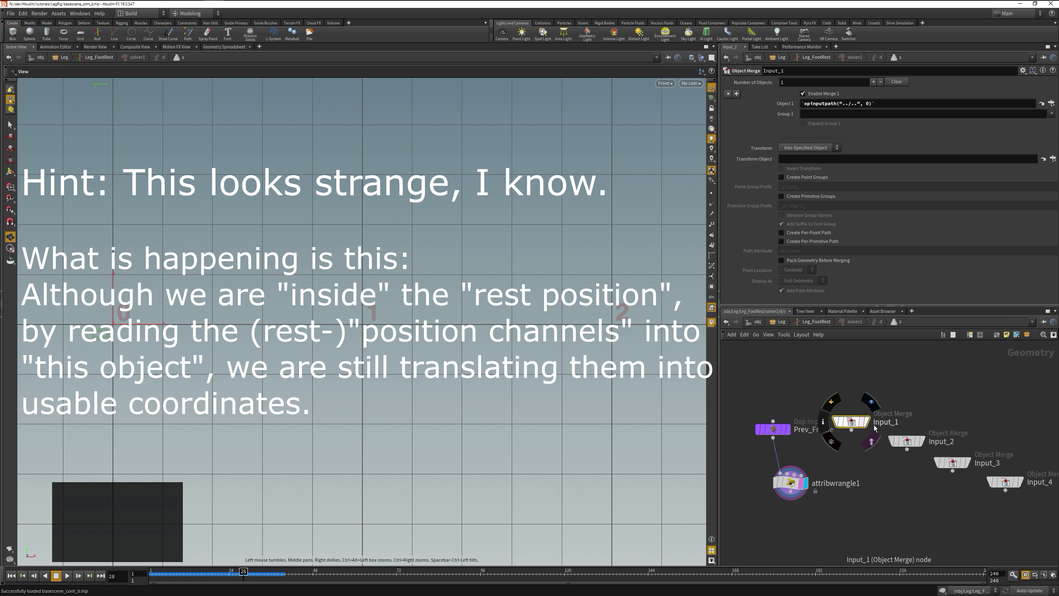
{"action": "left_click", "coordinate": [852, 430]}
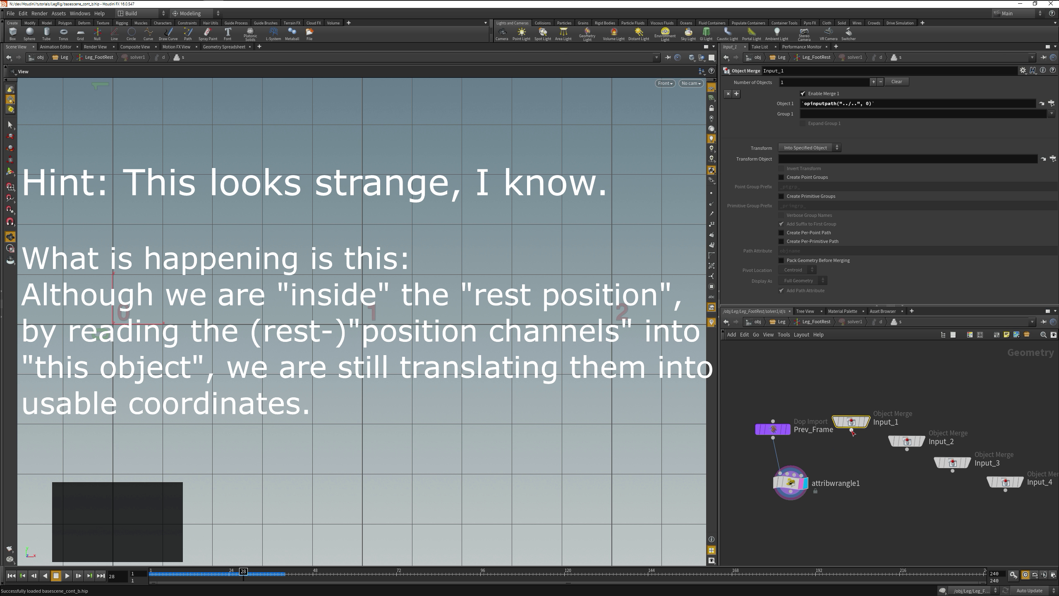
{"action": "left_click", "coordinate": [789, 474]}
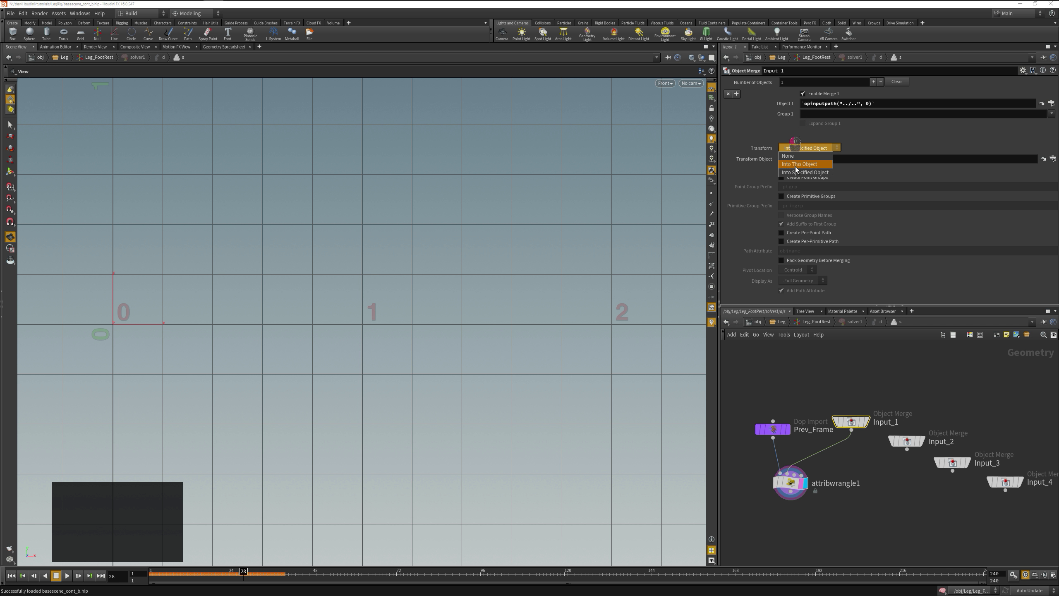
{"action": "left_click", "coordinate": [796, 165]}
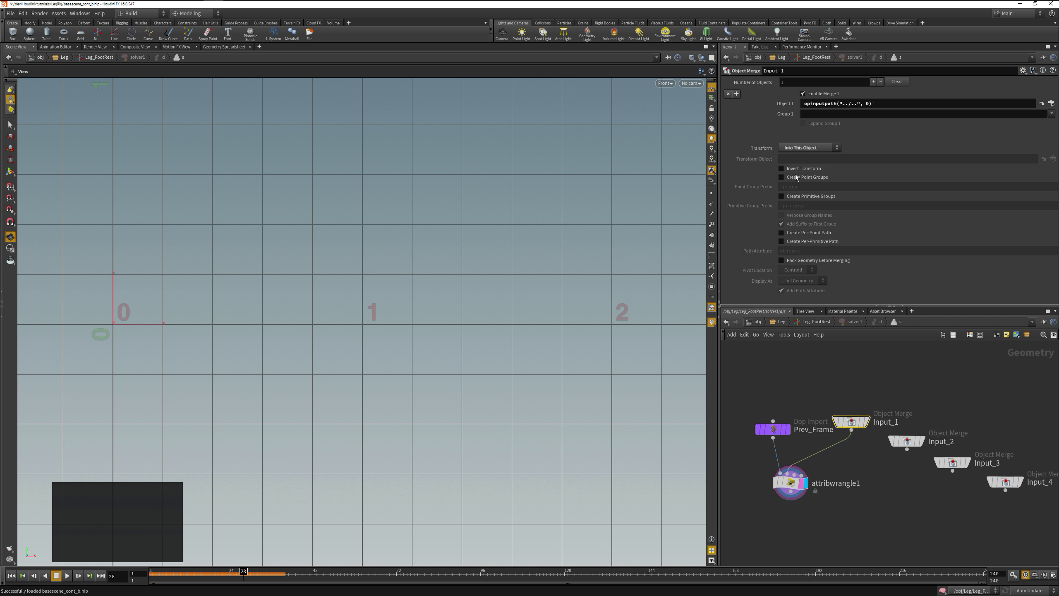
In the wrangle code, initialise the restposition vector with pointattrib(1,"P",0,success);
{"action": "double_click", "coordinate": [791, 483]}
{"action": "key", "text": "u"}
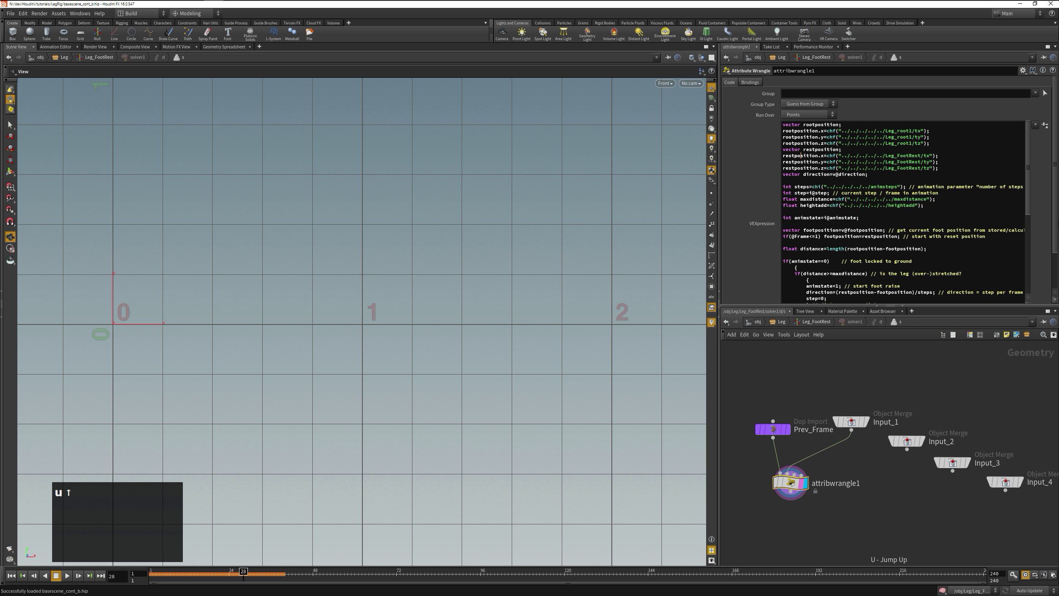
{"action": "key", "text": "BackSpace"}
{"action": "type", "text": "=poin"}
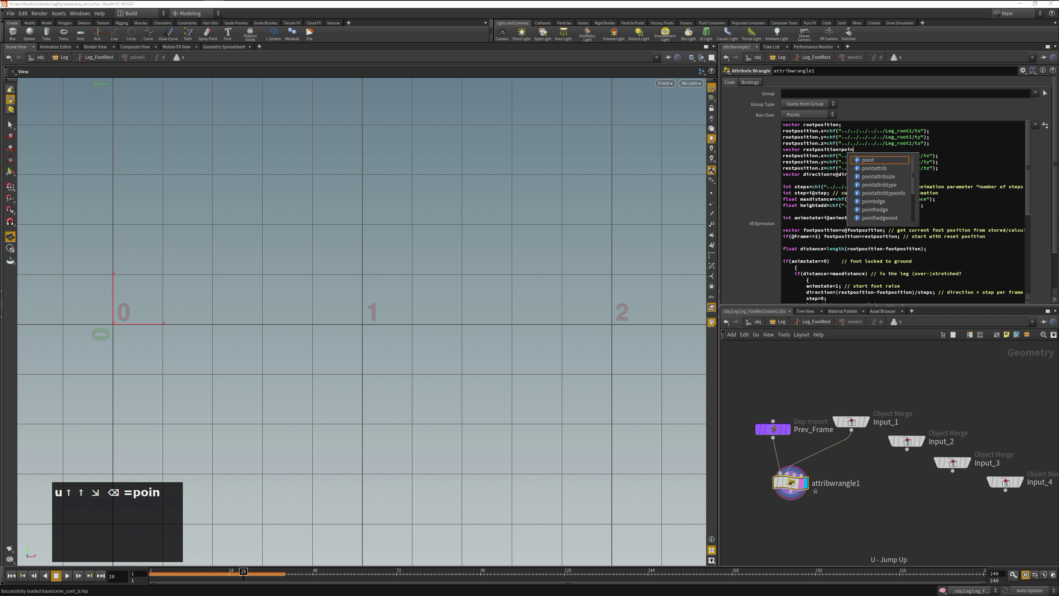
{"action": "type", "text": "tattrib("}
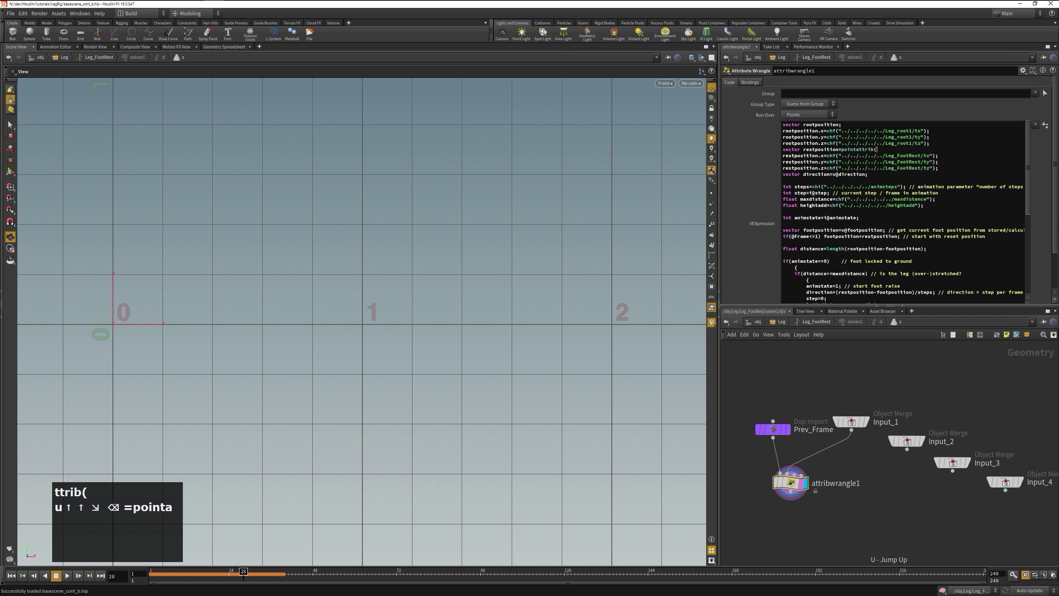
{"action": "type", "text": "1,"}
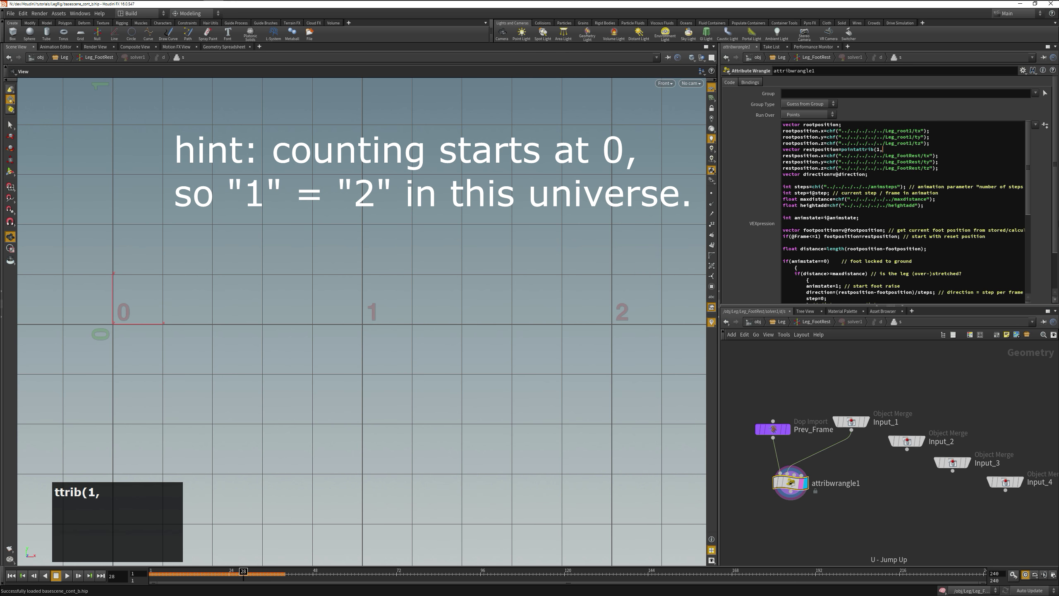
{"action": "type", "text": "\"P\",0,success);"}
Declare int success; on its own line above the restposition declaration
{"action": "key", "text": "Home"}
{"action": "key", "text": "Return"}
{"action": "key", "text": "Up"}
{"action": "type", "text": "int success;"}
Remove the three lines reading restposition.x, .y and .z from Leg_FootRest's channels, leaving a blank line
{"action": "key", "text": "Down"}
{"action": "key", "text": "Down"}
{"action": "key", "text": "Home"}
{"action": "key", "text": "shift+Down"}
{"action": "key", "text": "shift+Down"}
{"action": "key", "text": "shift+Down"}
{"action": "key", "text": "Return"}
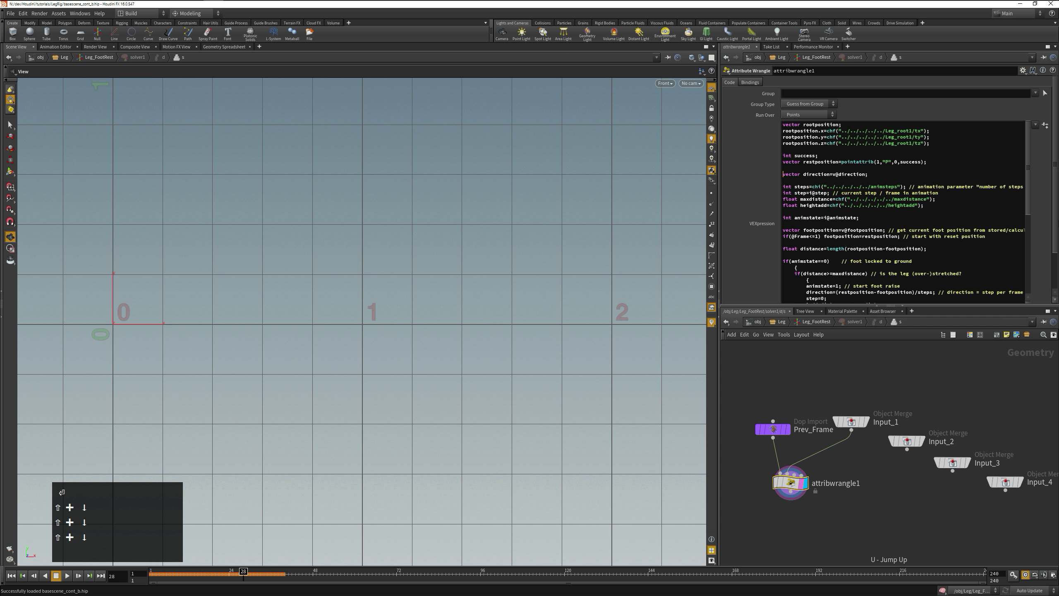
Go up to solver1, step through and play the animation from the start to examine the leg's walking motion, and rewind
{"action": "left_click", "coordinate": [833, 434]}
{"action": "key", "text": "u"}
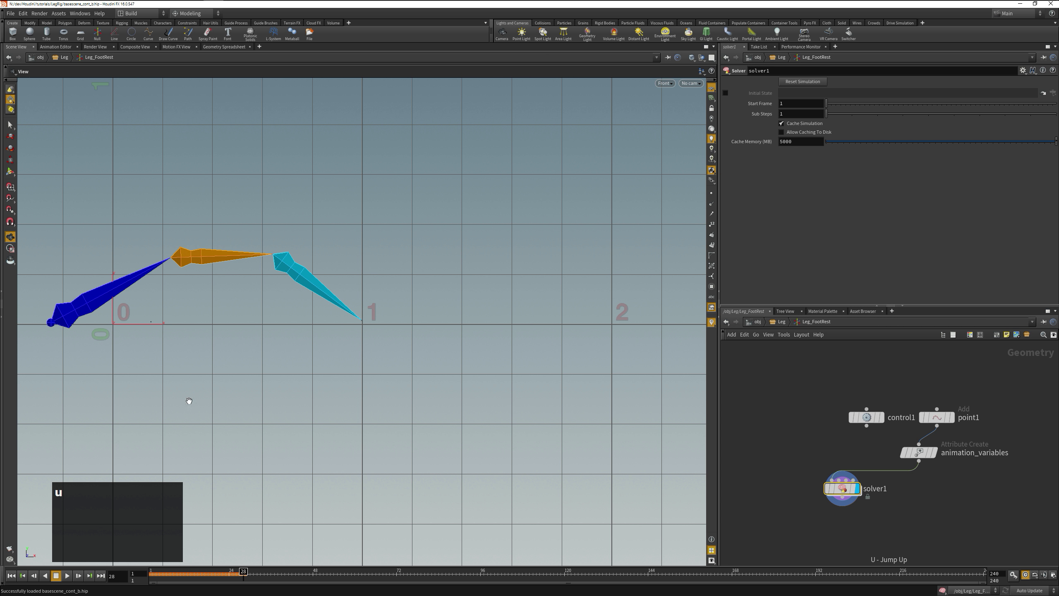
{"action": "left_click", "coordinate": [22, 578]}
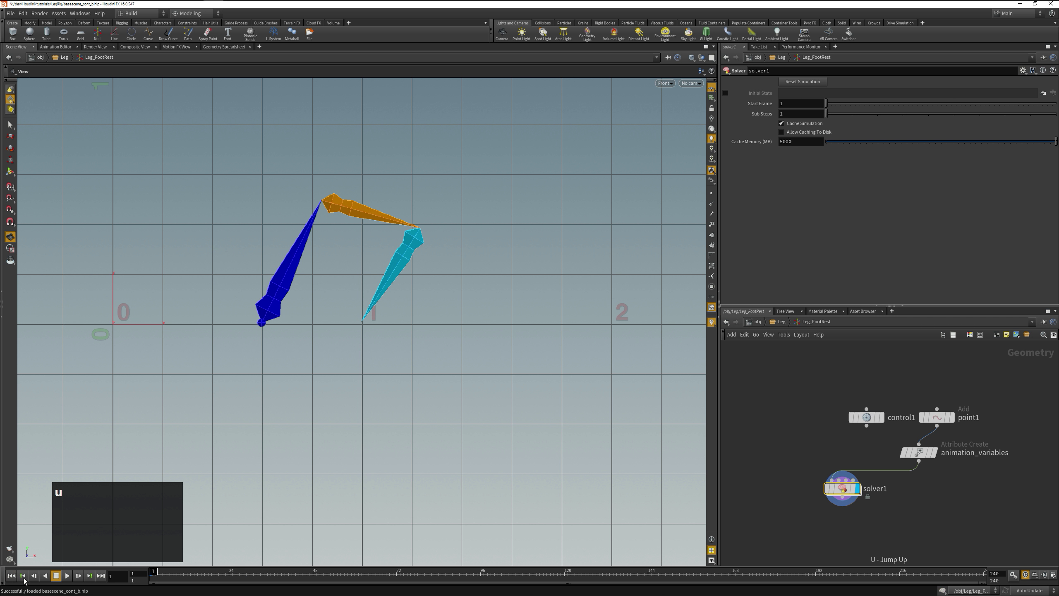
{"action": "left_click", "coordinate": [78, 577]}
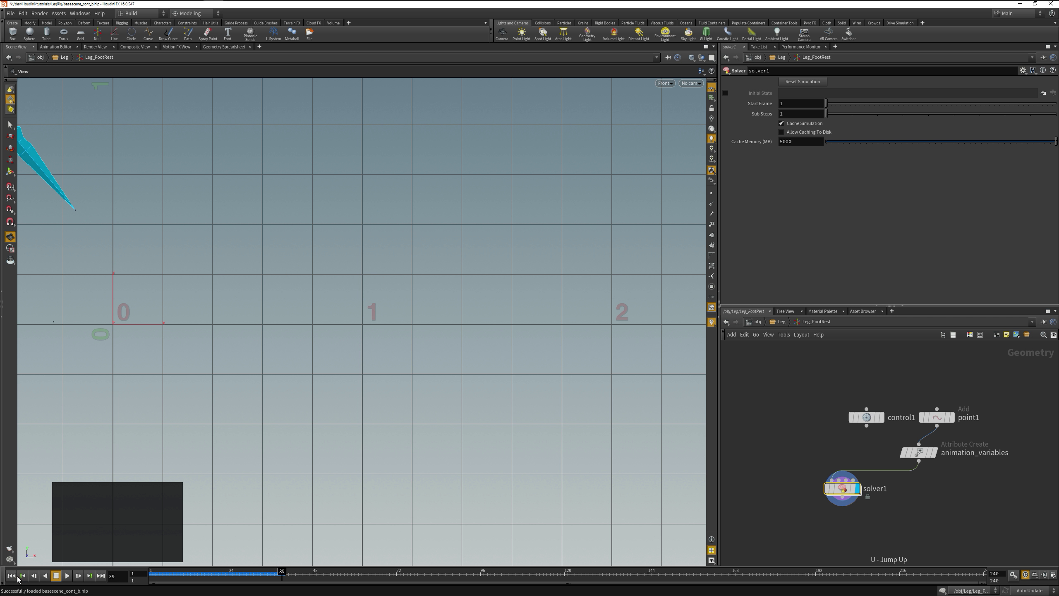
{"action": "left_click", "coordinate": [22, 576]}
{"action": "left_click", "coordinate": [68, 576]}
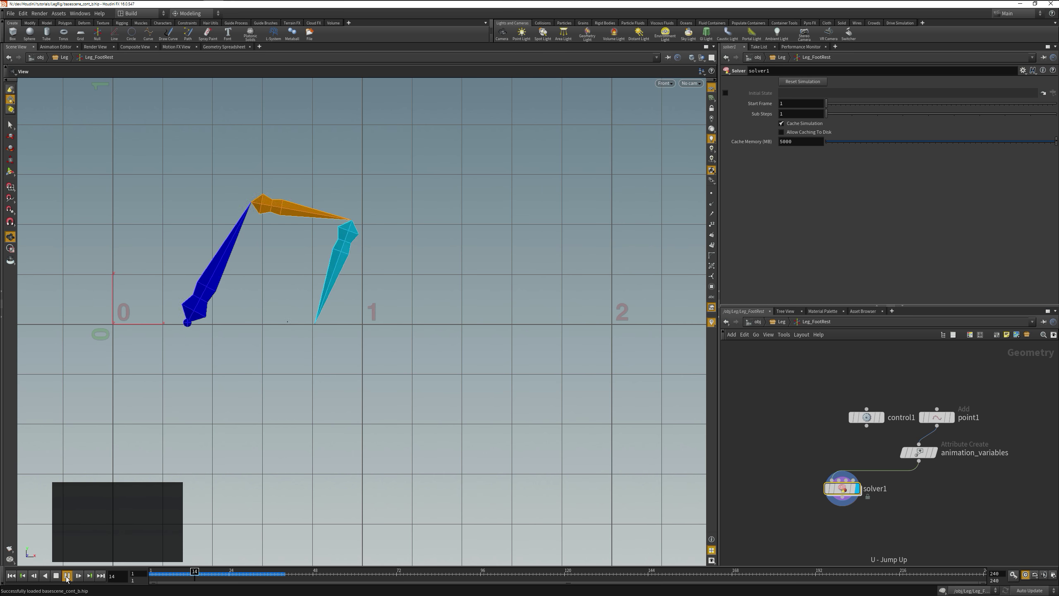
{"action": "left_click", "coordinate": [67, 577]}
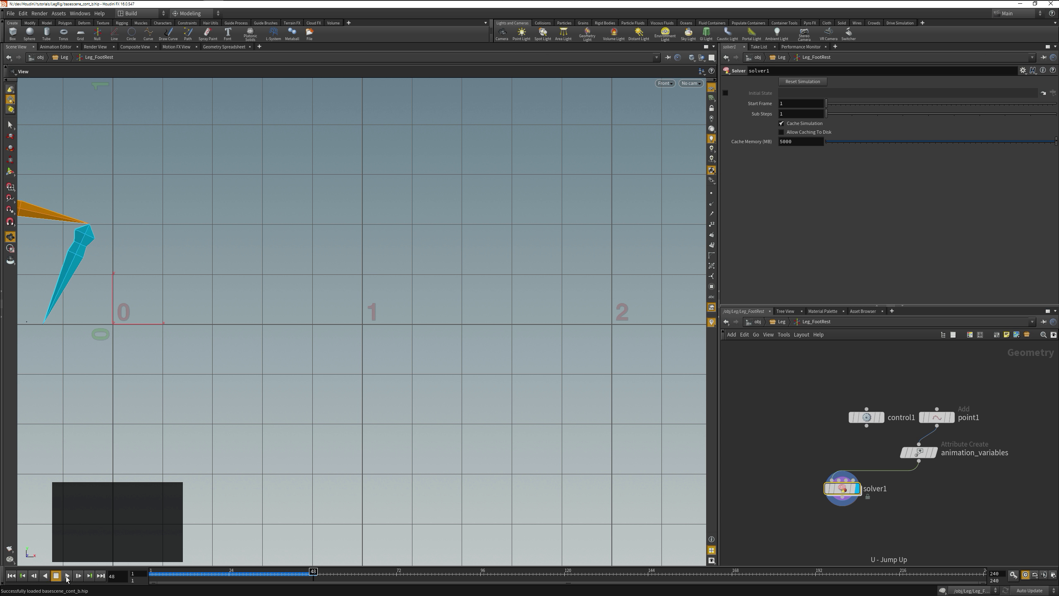
{"action": "left_click", "coordinate": [11, 576]}
Go up to the obj level and set the Leg subnetwork's Number_of_steps to 8
{"action": "key", "text": "u"}
{"action": "key", "text": "u"}
{"action": "double_click", "coordinate": [795, 92]}
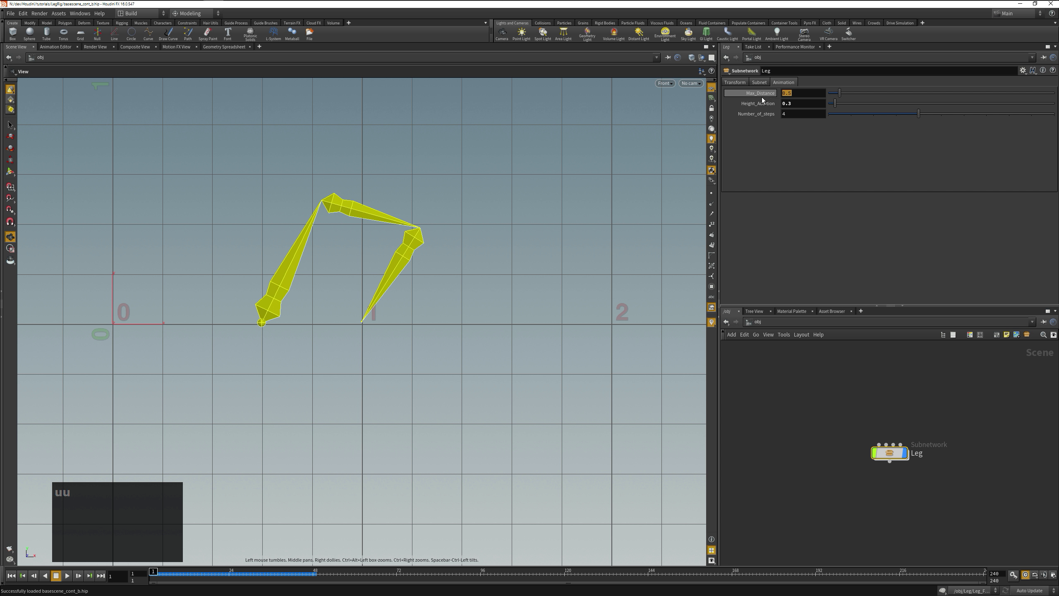
{"action": "double_click", "coordinate": [790, 114]}
{"action": "type", "text": "8"}
{"action": "key", "text": "Return"}
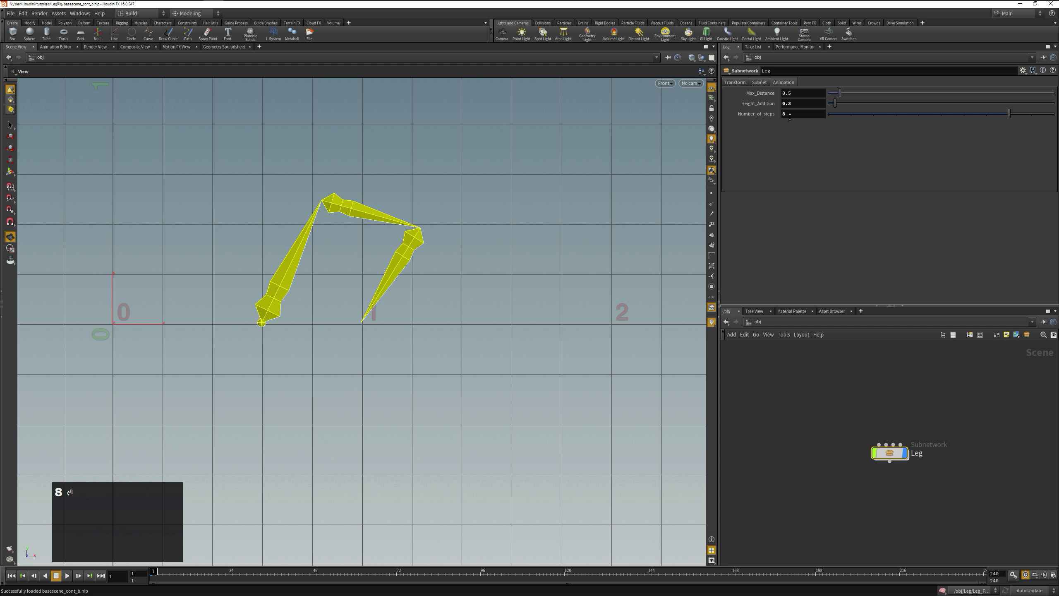
Rewind the timeline and step through the frames to examine the leg's motion with the new step count
{"action": "left_click", "coordinate": [90, 575]}
{"action": "left_click", "coordinate": [11, 576]}
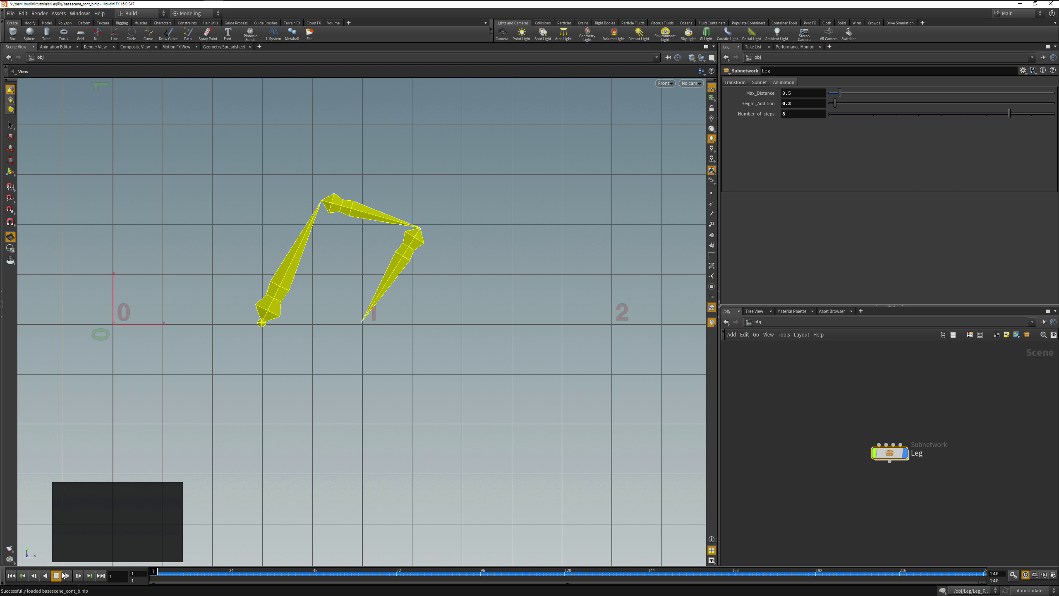
{"action": "left_click", "coordinate": [77, 579]}
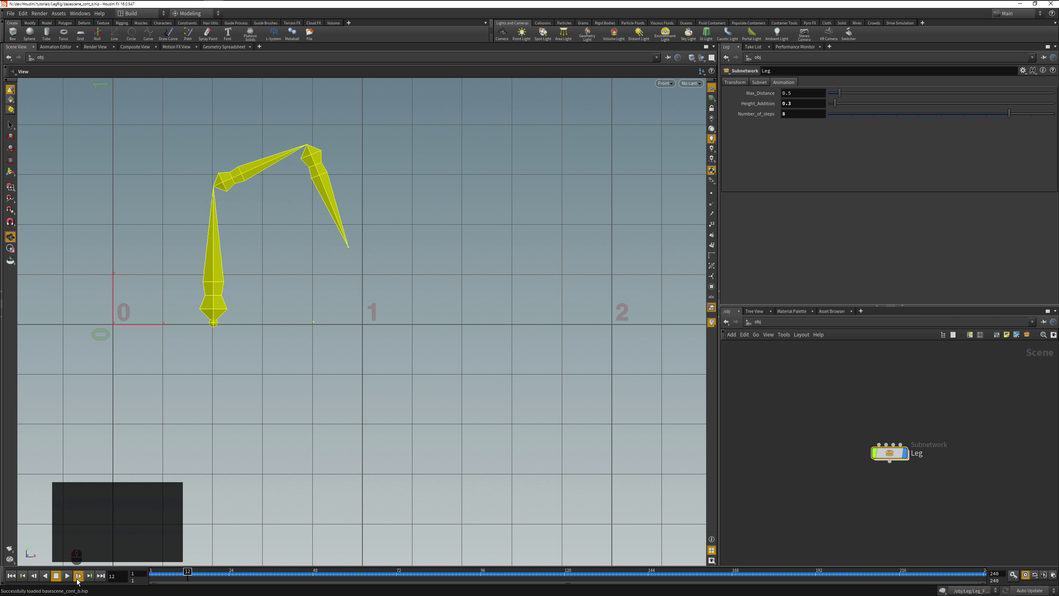